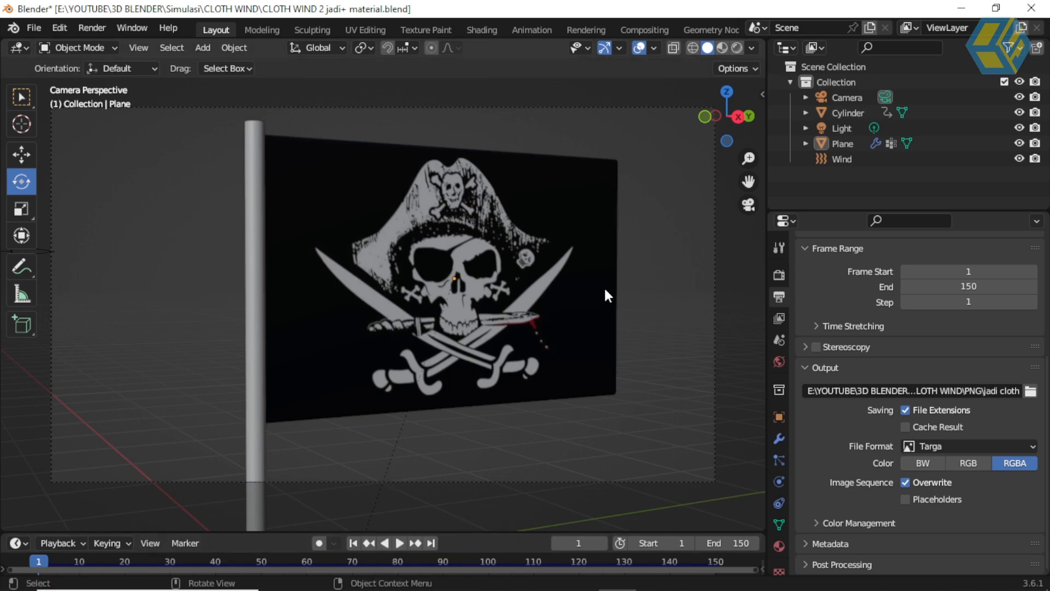
- Preview the waving pirate flag animation in the viewport, and play the rendered "CLOTH wind back" clip in Media Player
click(400, 543)
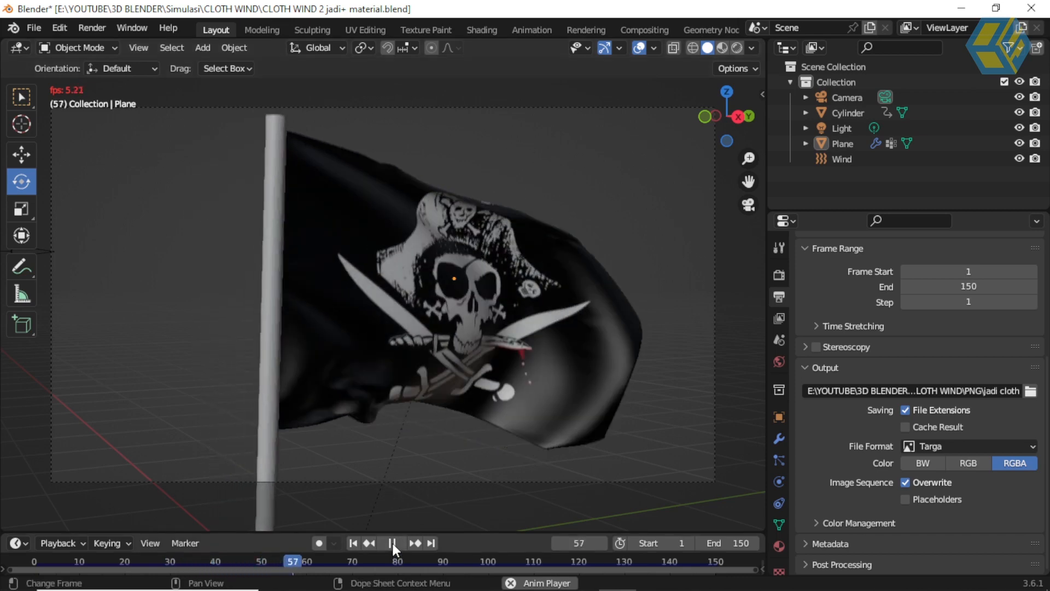
click(392, 544)
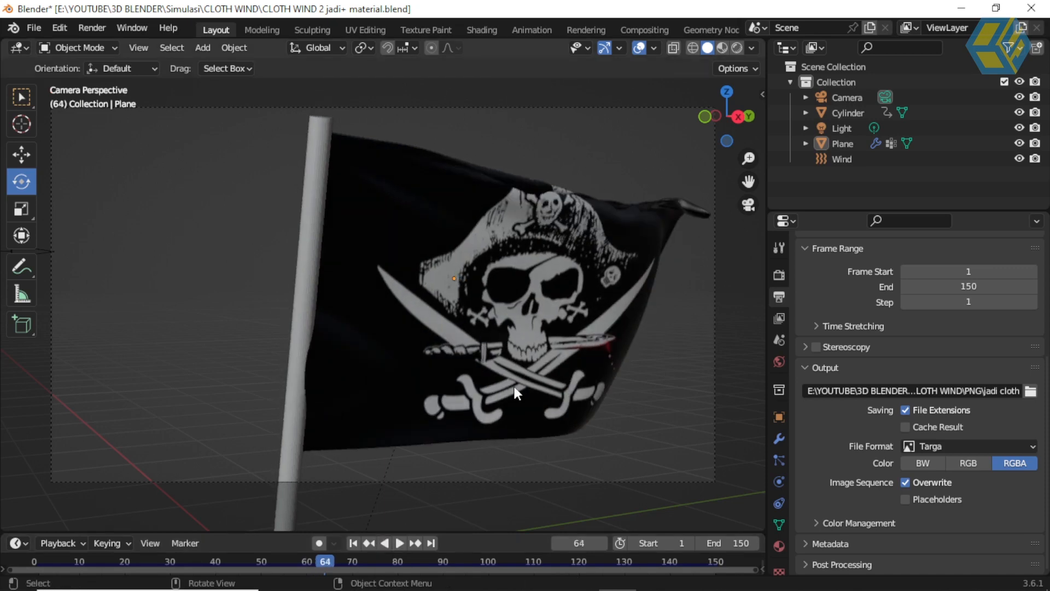
click(693, 575)
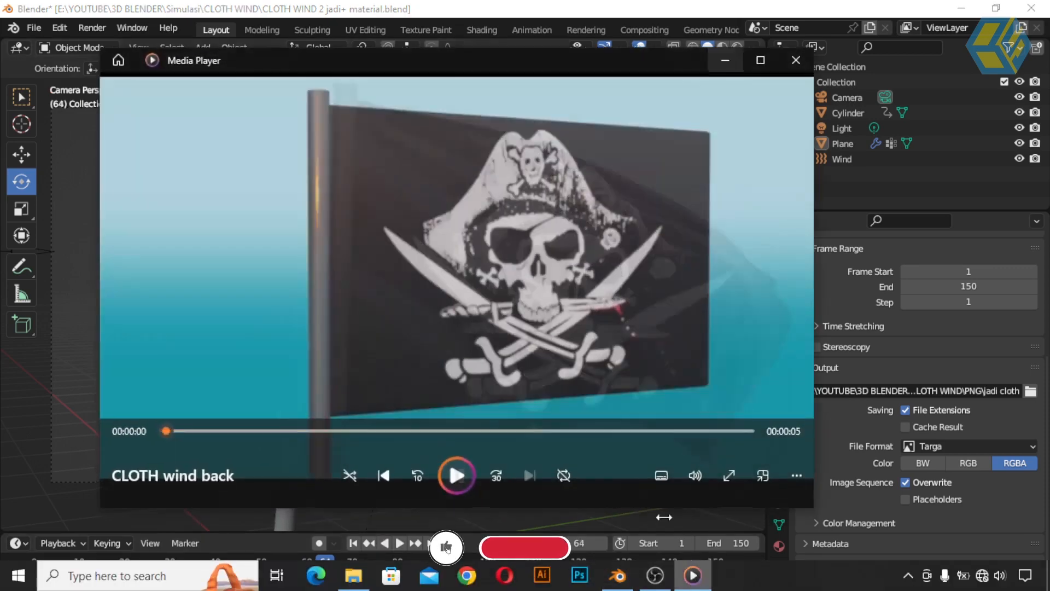
click(457, 476)
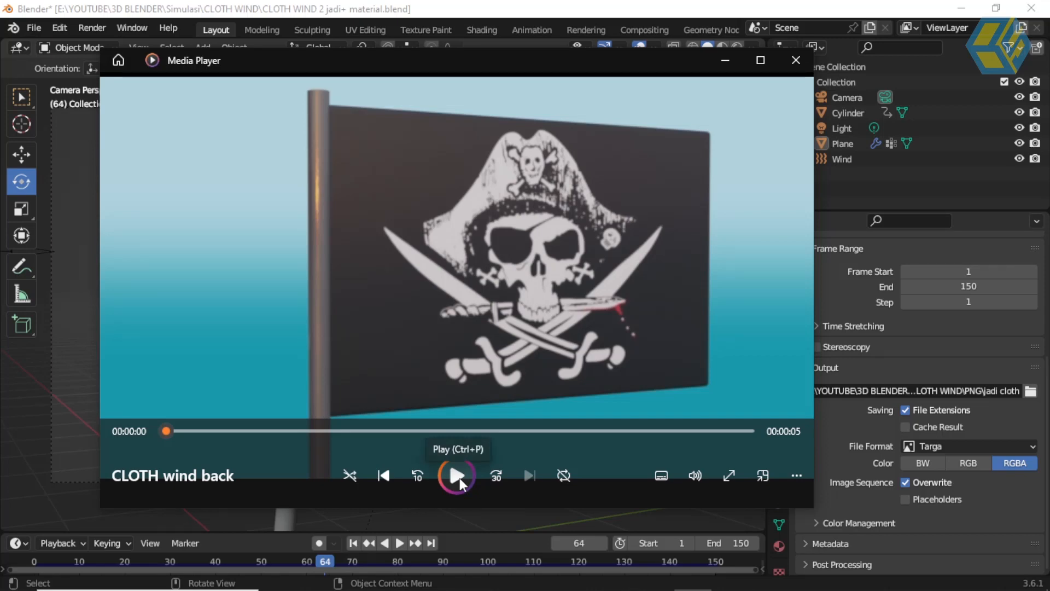
click(458, 476)
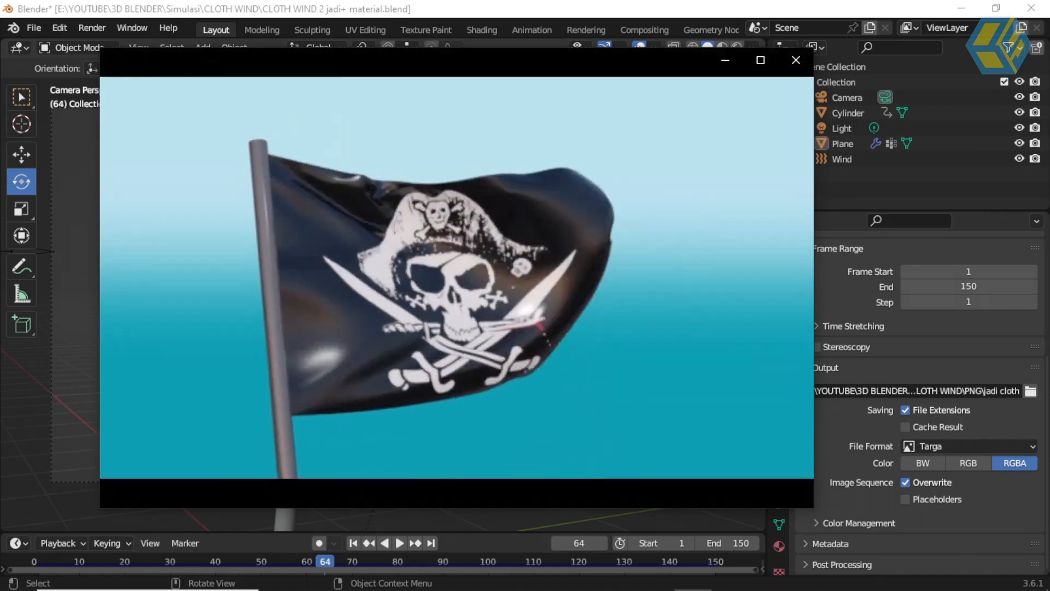
click(457, 476)
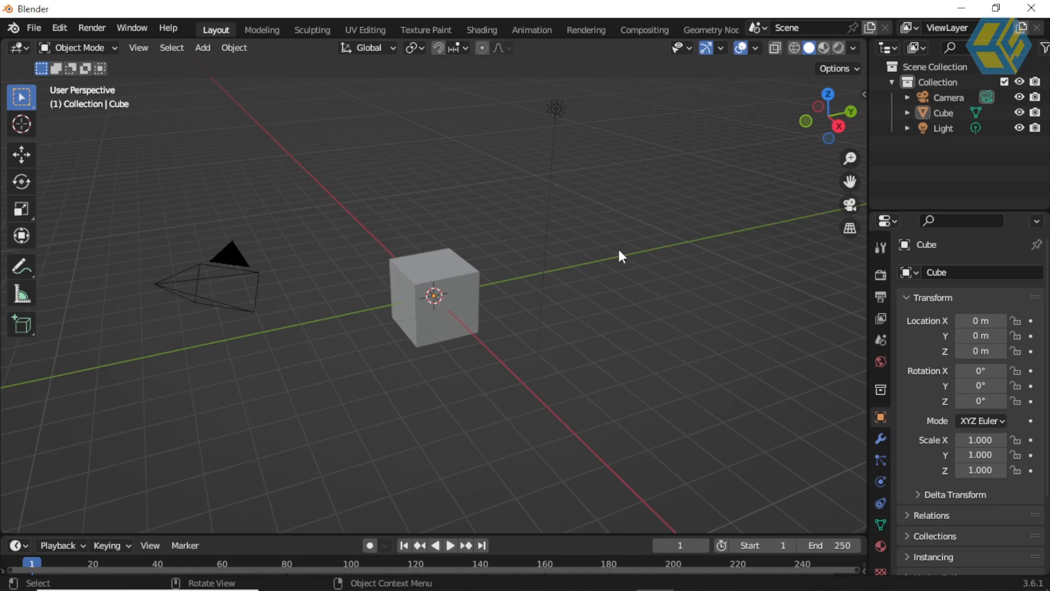
- Delete the default cube and add a plane mesh at the world origin
click(443, 272)
key(Delete)
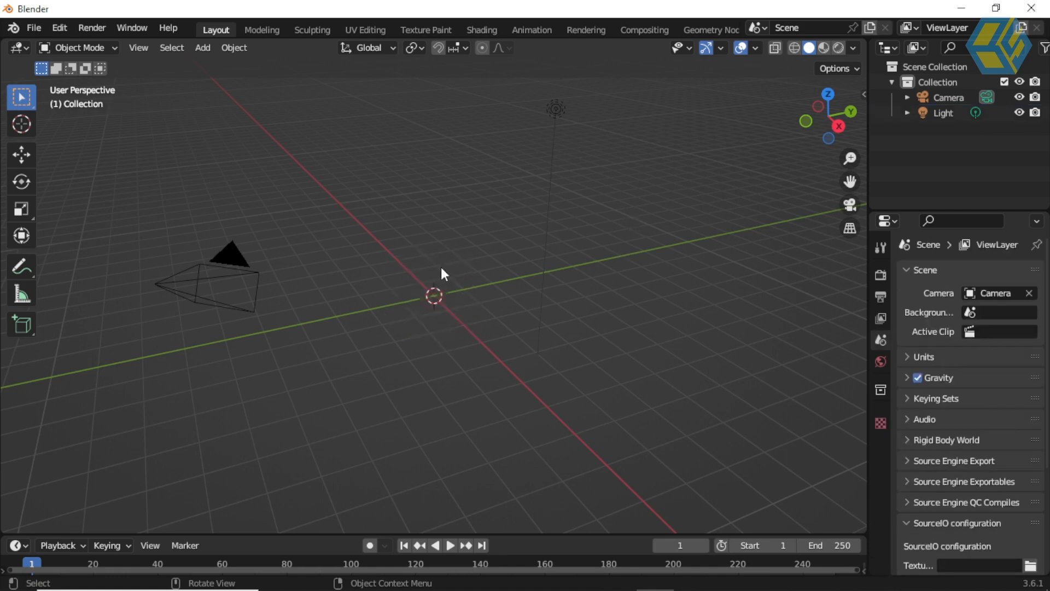
middle_drag(480, 292, 294, 85)
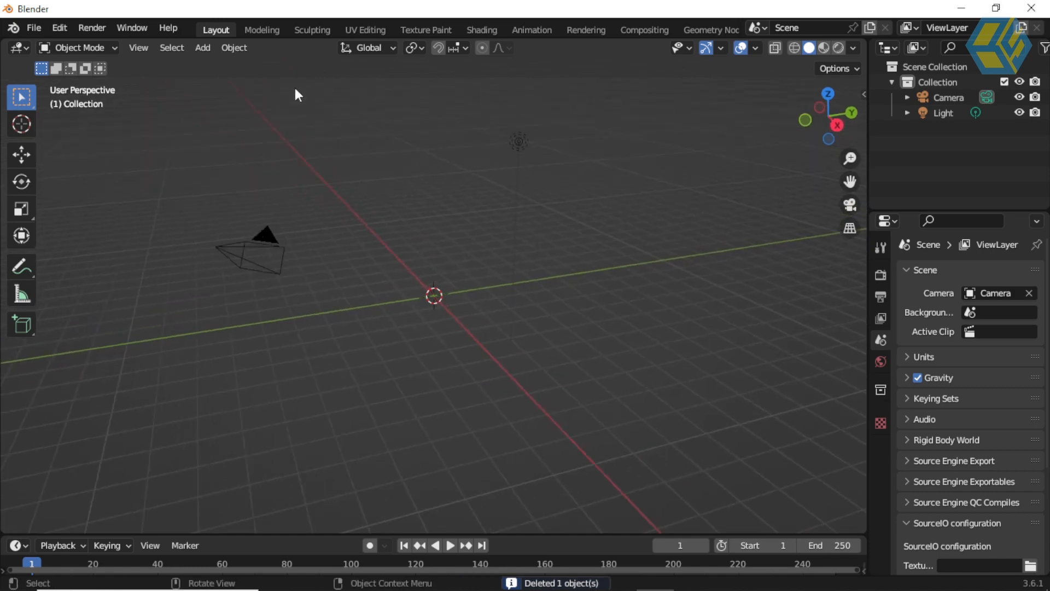
click(202, 48)
mouse_move(213, 62)
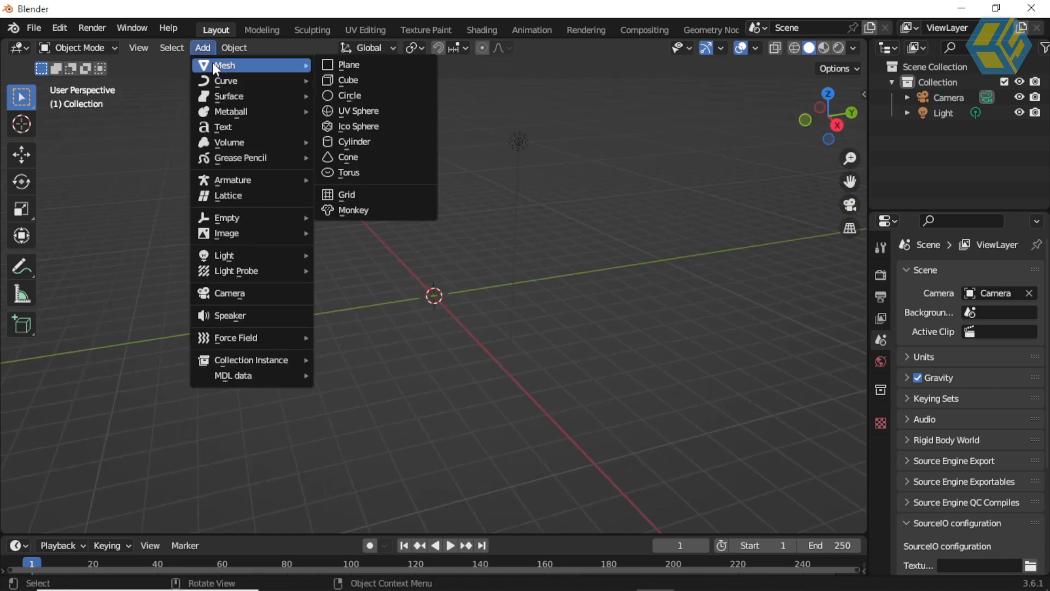
click(326, 63)
middle_drag(569, 332, 452, 278)
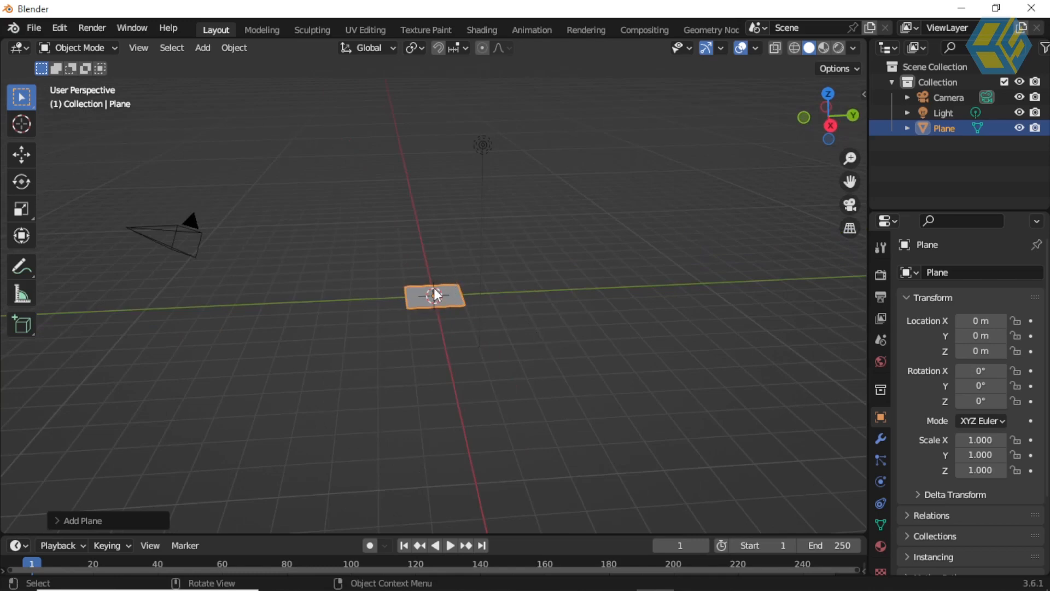
- Activate the Rotate tool and enable the Screencast Keys display
click(21, 181)
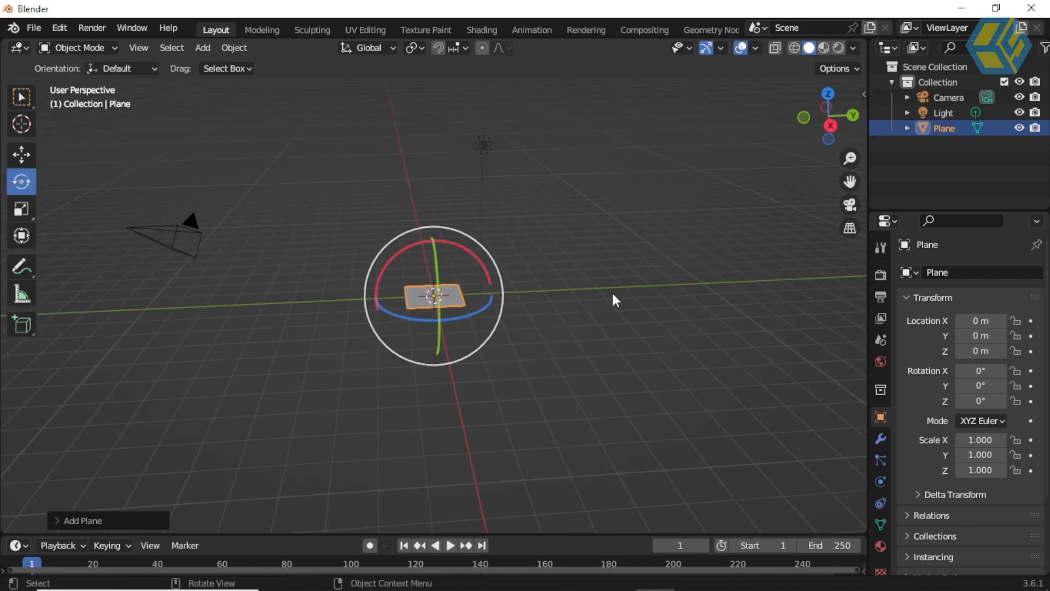
key(n)
click(860, 228)
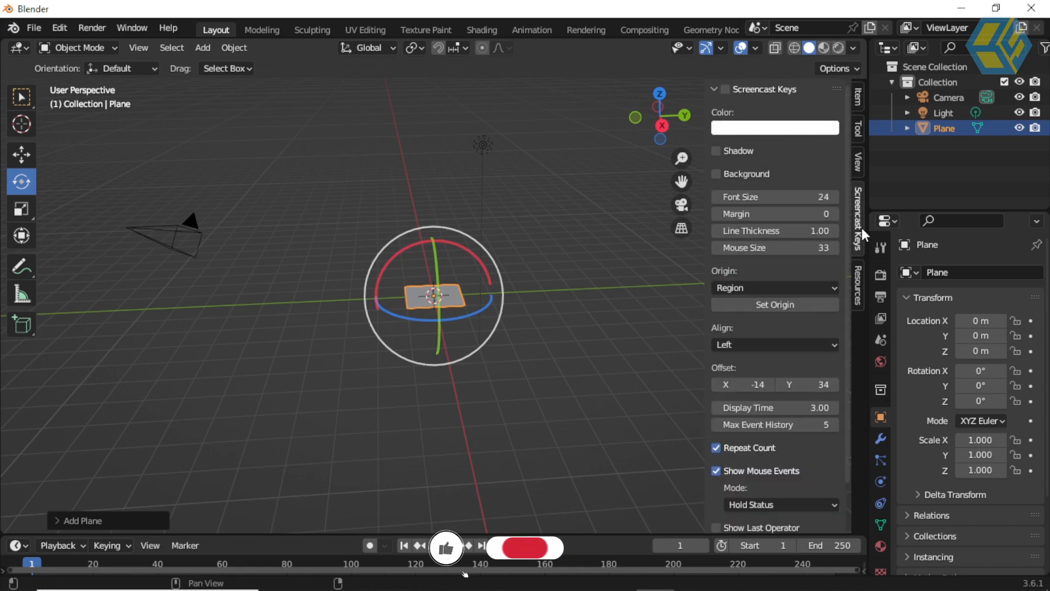
key(n)
- Rotate the plane 90° about the Y axis so it stands upright
middle_drag(556, 326, 445, 267)
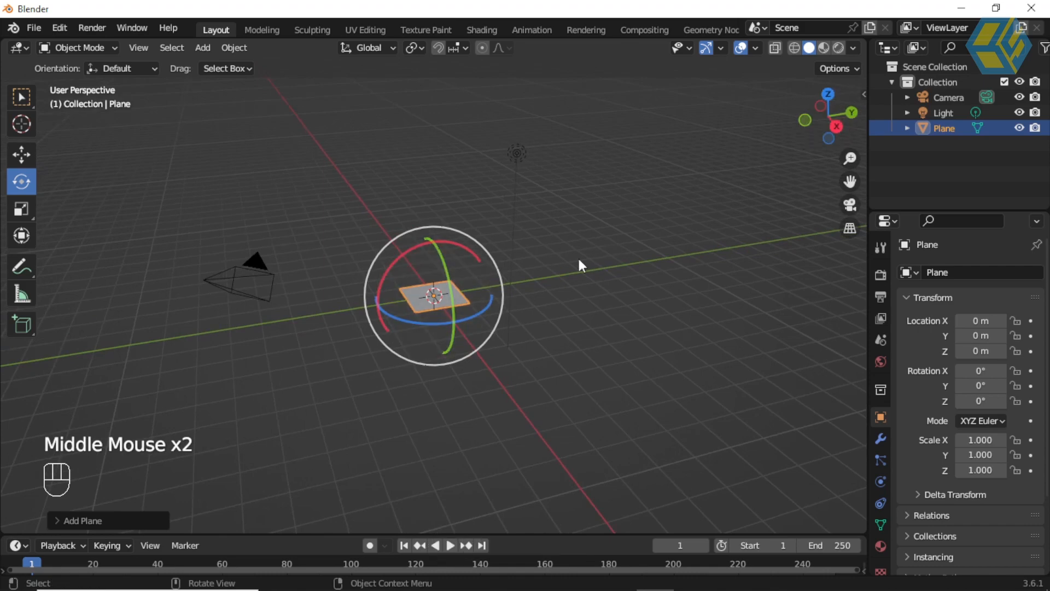
click(445, 262)
drag(444, 262, 453, 285)
text(90)
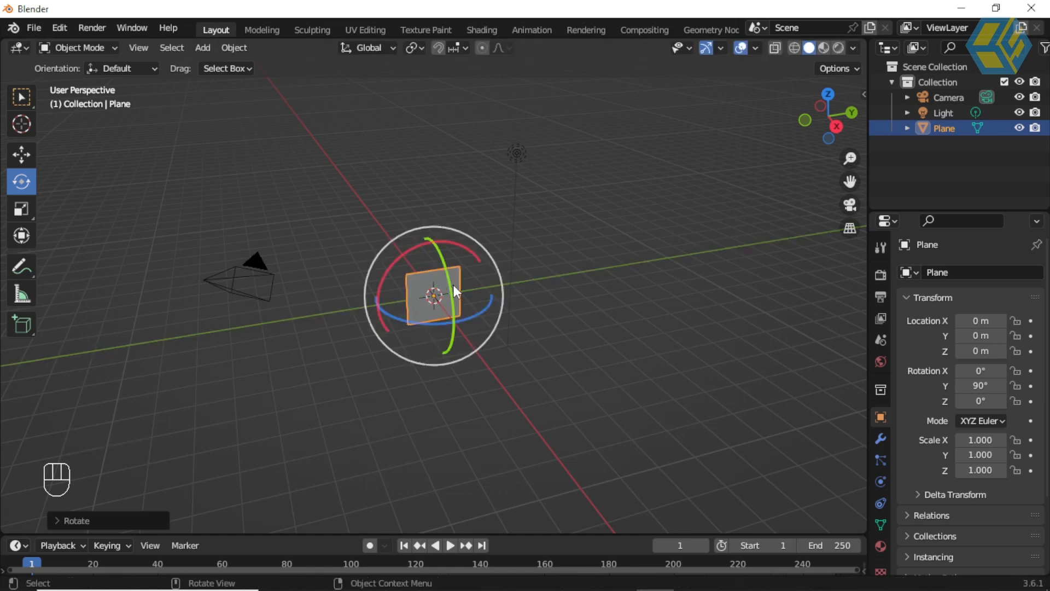
- Stretch the plane along Y to a scale of about 1.63, making it a flag-shaped rectangle
scroll(478, 319, up, 3)
scroll(478, 319, up, 1)
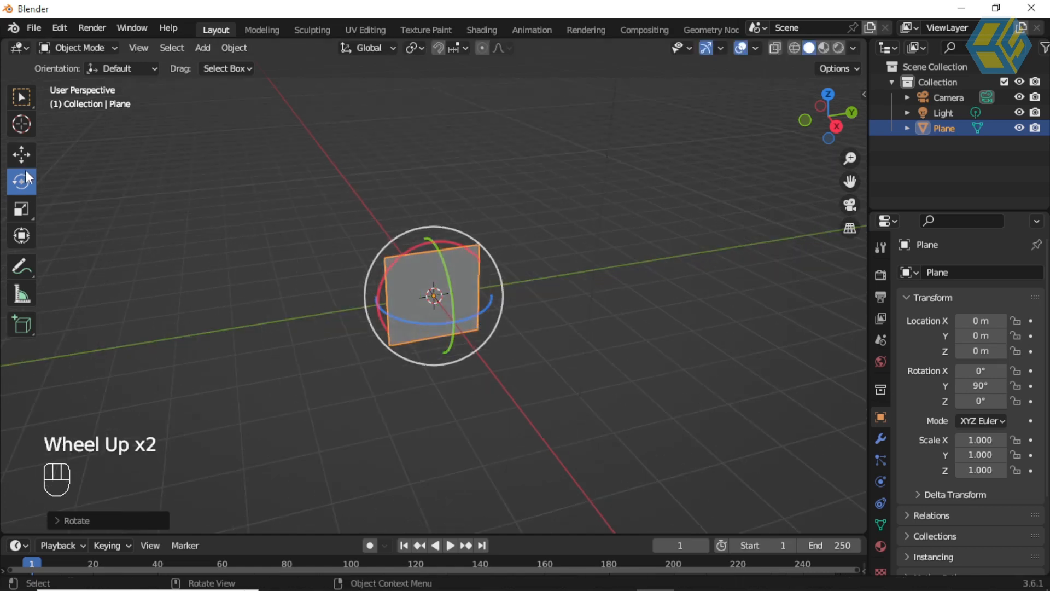
click(26, 199)
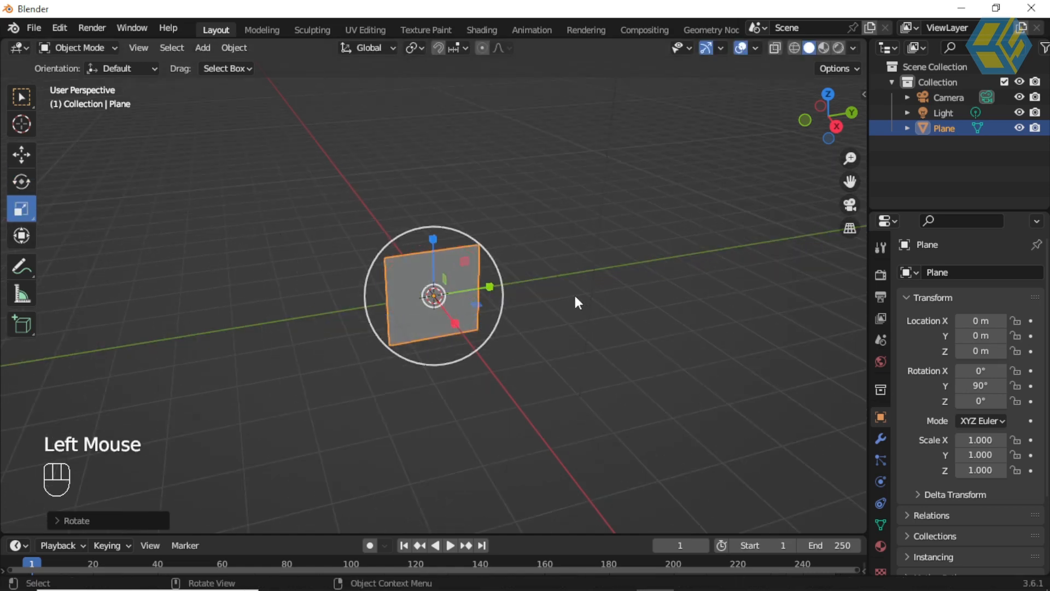
drag(497, 290, 532, 281)
- Move the plane to about 1.60 m on Y and 2.03 m on Z, aligning its near side edge with the Z axis
click(22, 154)
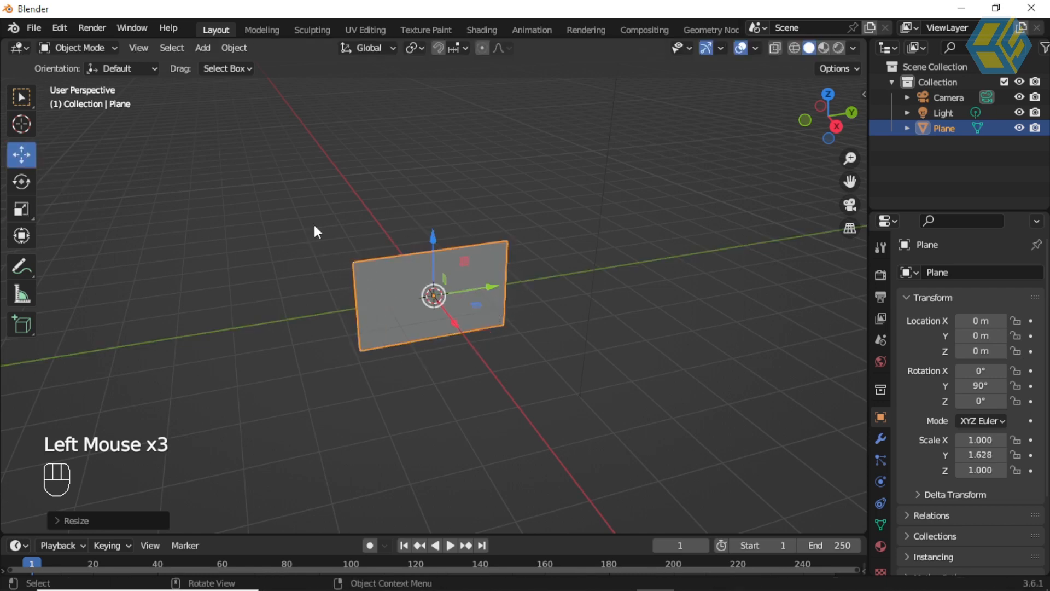
drag(496, 294, 604, 306)
middle_drag(604, 305, 581, 290)
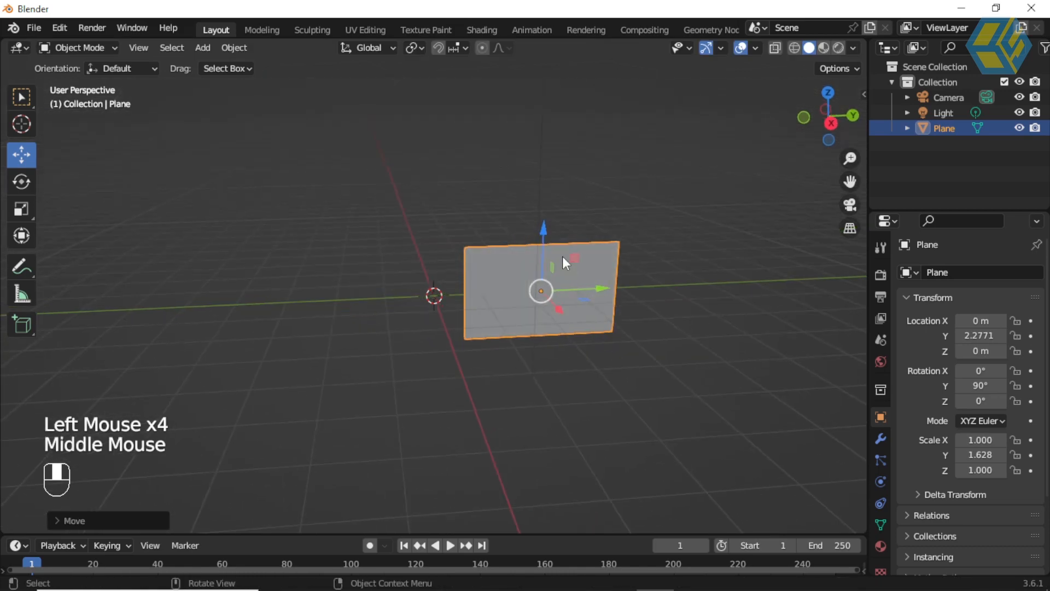
drag(544, 233, 550, 132)
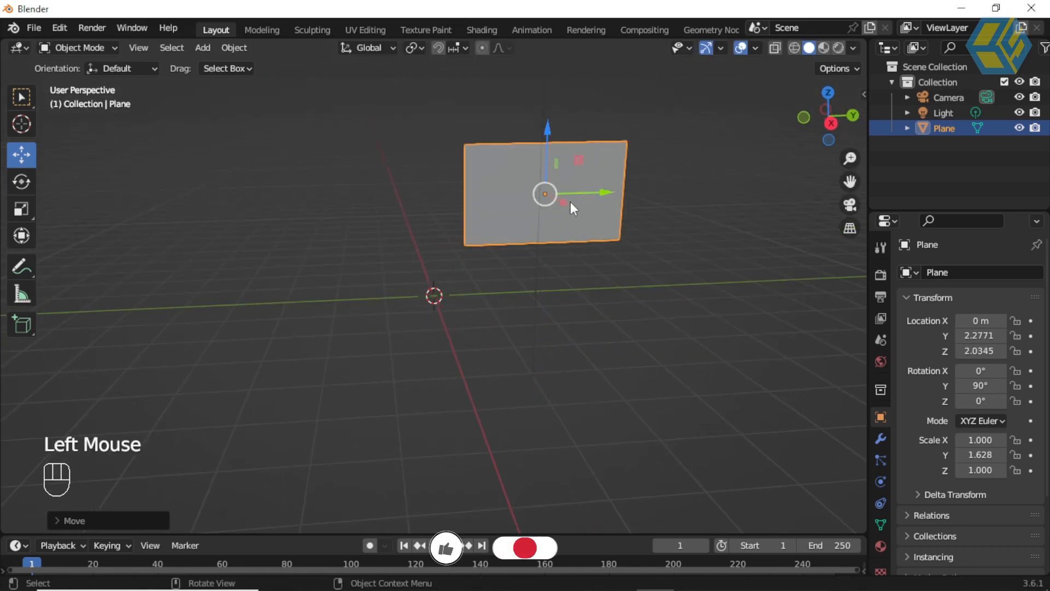
middle_drag(601, 207, 596, 182)
drag(600, 196, 576, 198)
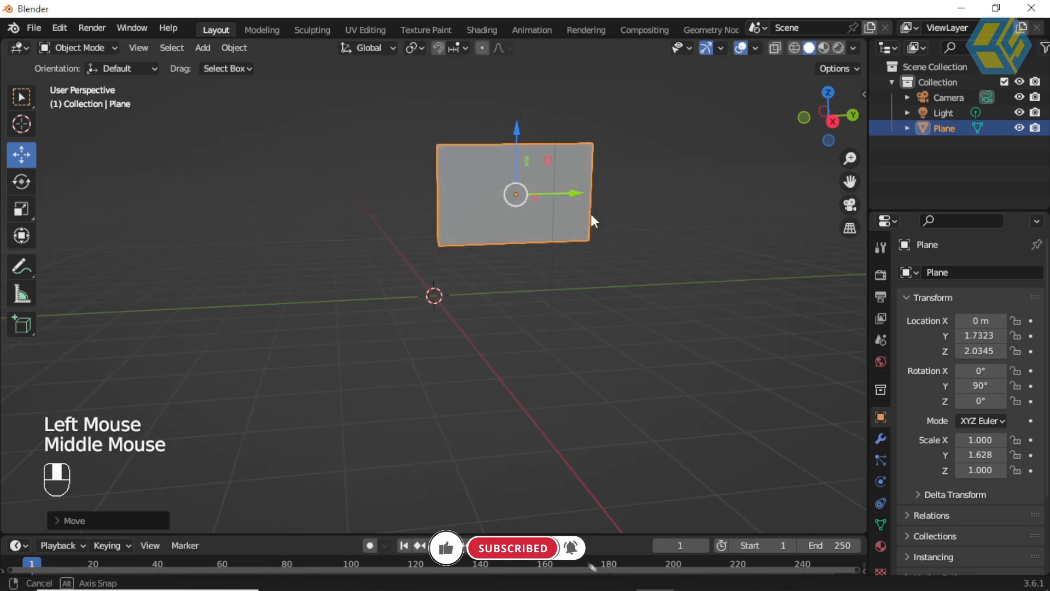
click(831, 122)
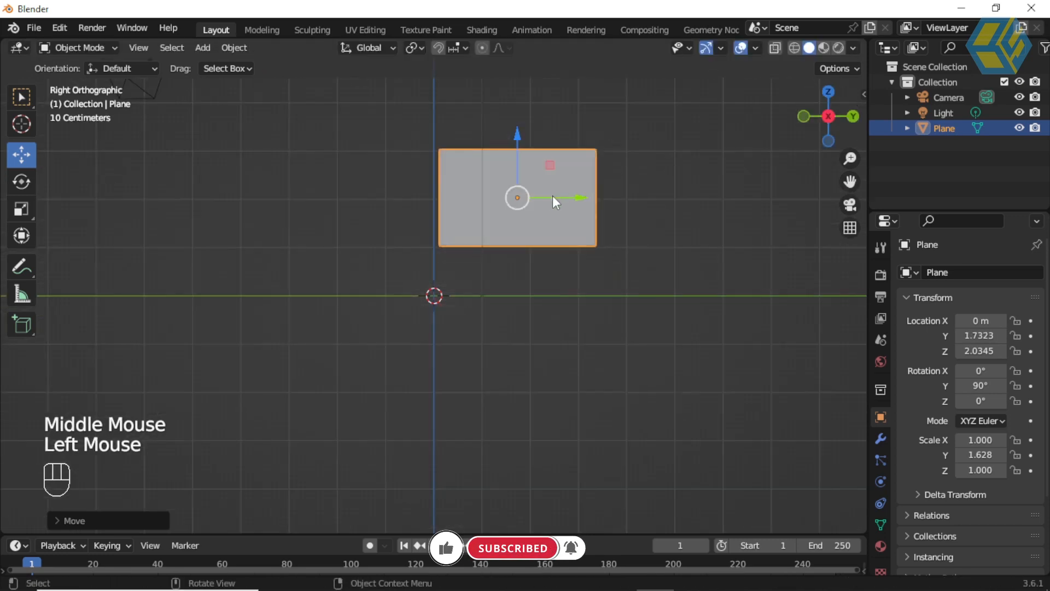
mouse_move(577, 199)
mouse_down()
mouse_move(563, 188)
mouse_move(596, 192)
mouse_up()
middle_drag(614, 253, 621, 253)
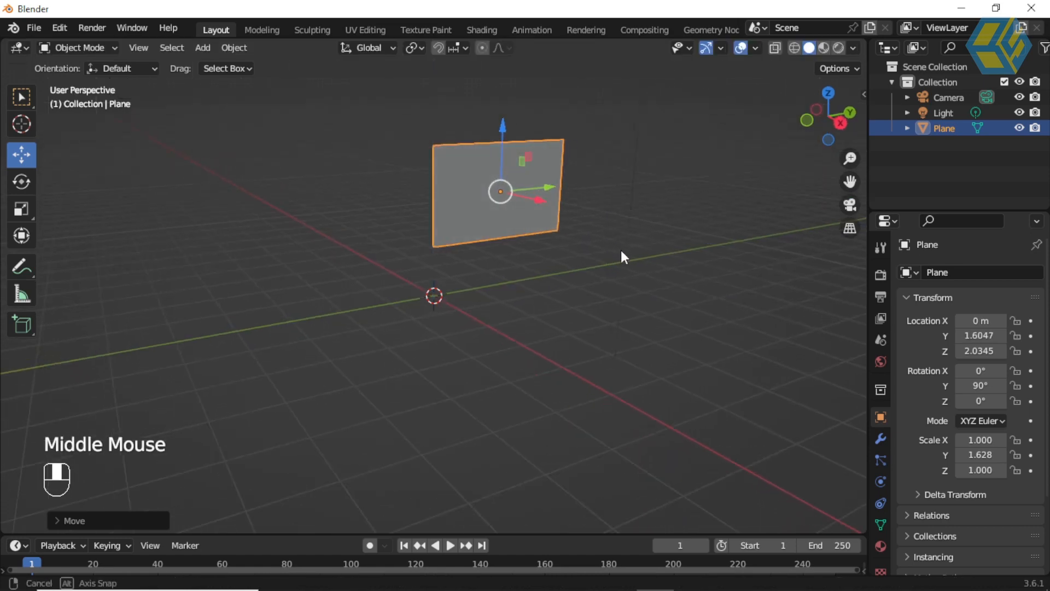
- Subdivide the plane in Edit Mode with 50 cuts and return to Object Mode
scroll(619, 225, up, 2)
click(106, 50)
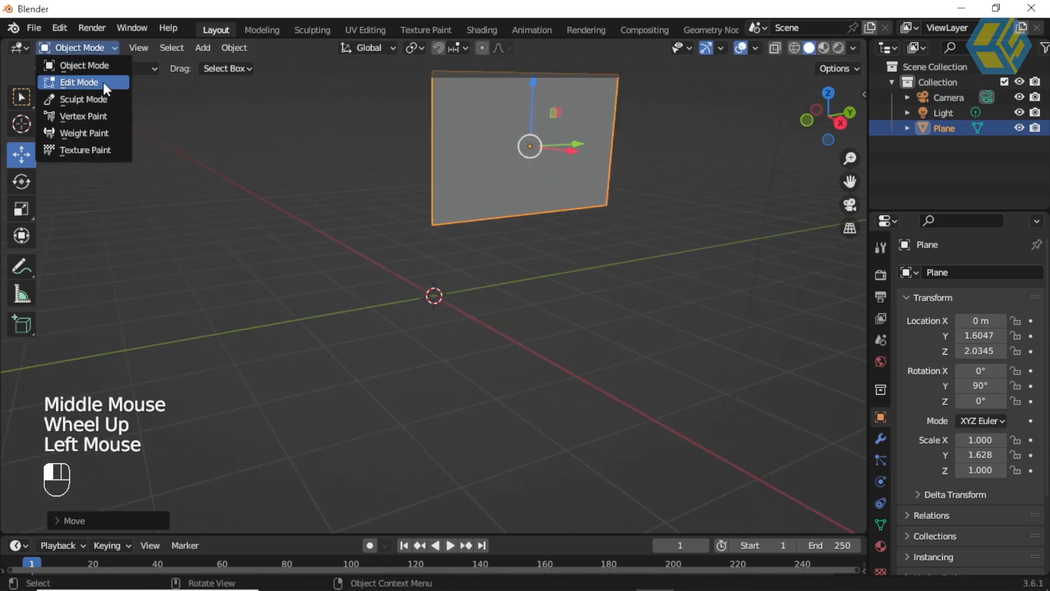
click(93, 82)
shift+middle_drag(635, 186, 577, 257)
right_click(577, 257)
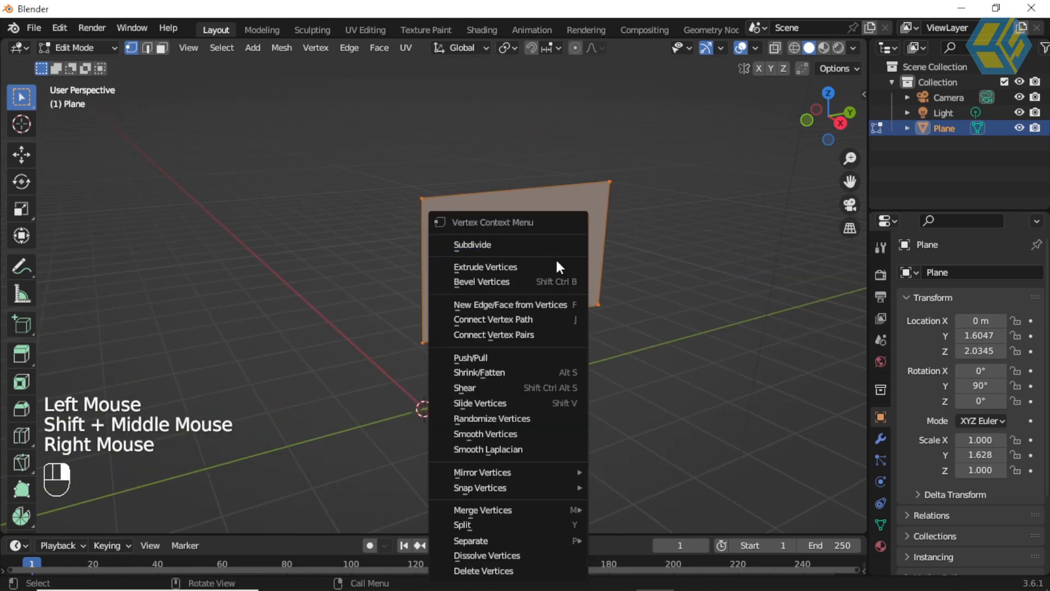
click(537, 241)
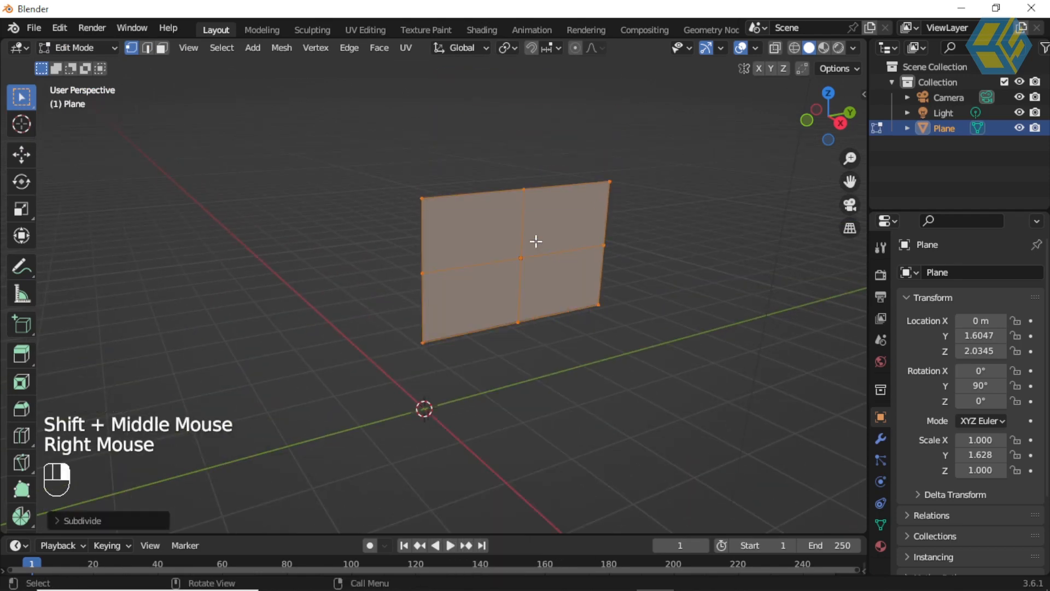
click(111, 521)
double_click(190, 414)
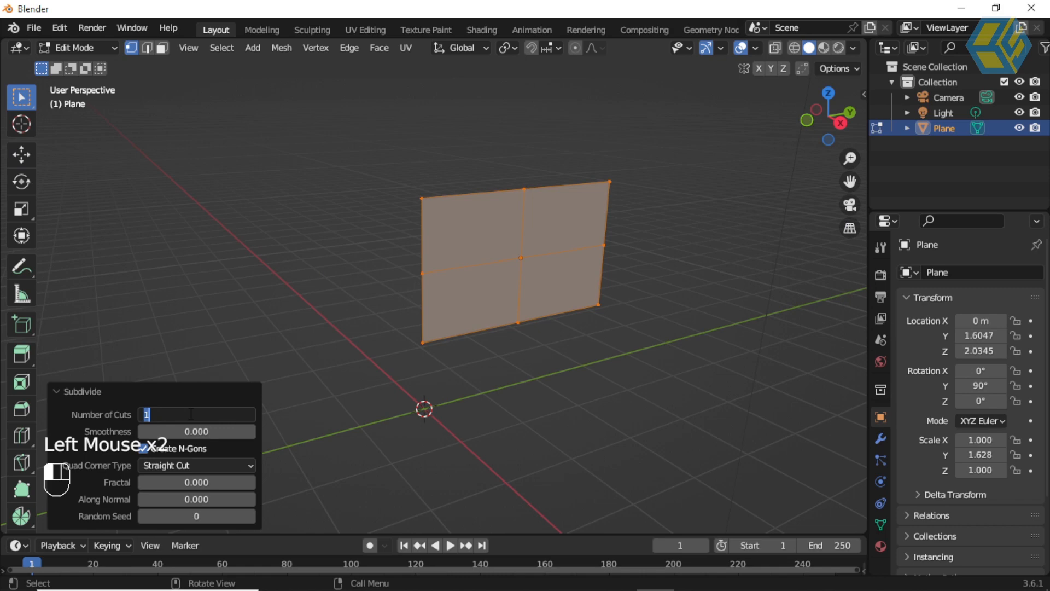
key(Return)
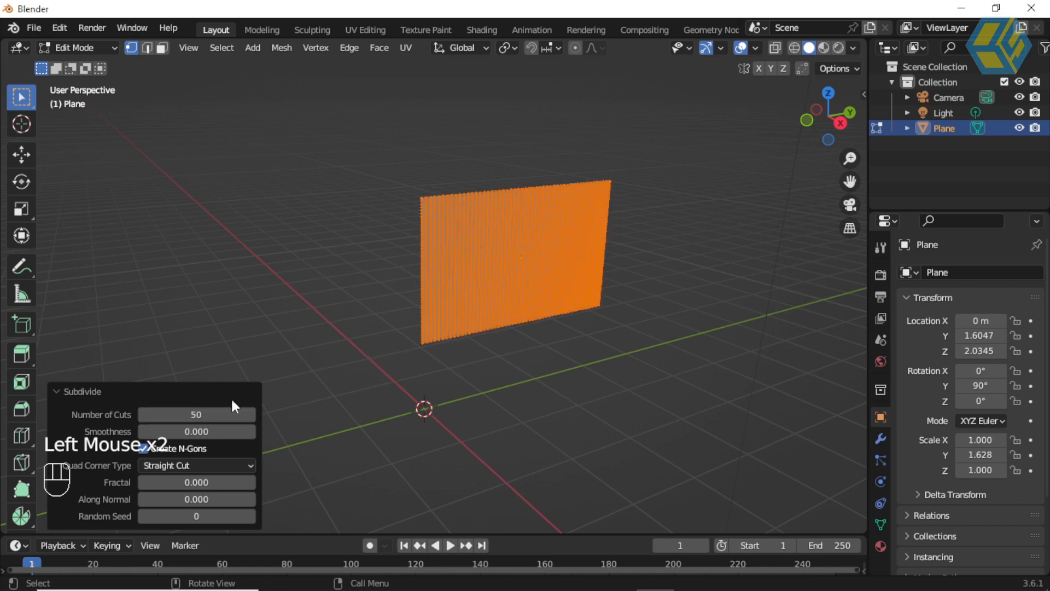
click(79, 47)
click(79, 64)
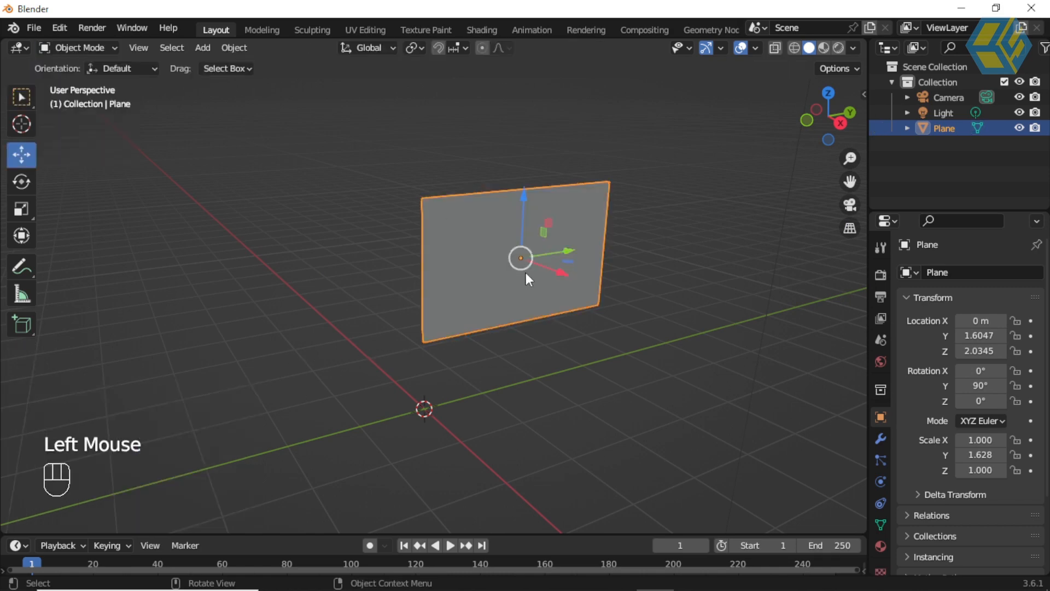
- In Edit Mode, select small vertex patches at the upper corner, middle and lower corner of the plane's edge along the Z axis
middle_drag(526, 272, 478, 246)
scroll(473, 231, up, 2)
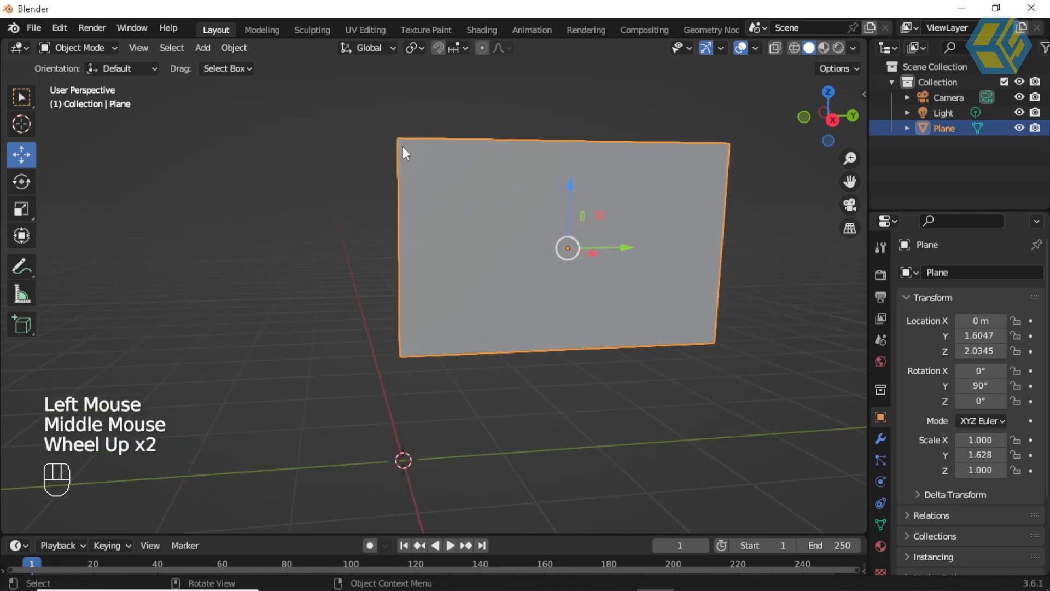
click(87, 47)
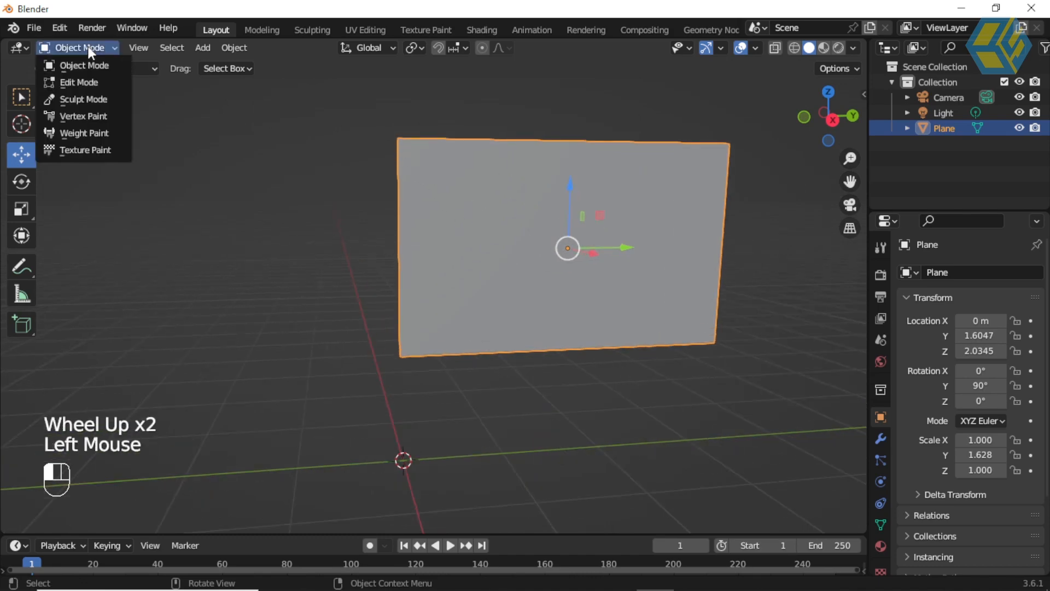
click(117, 83)
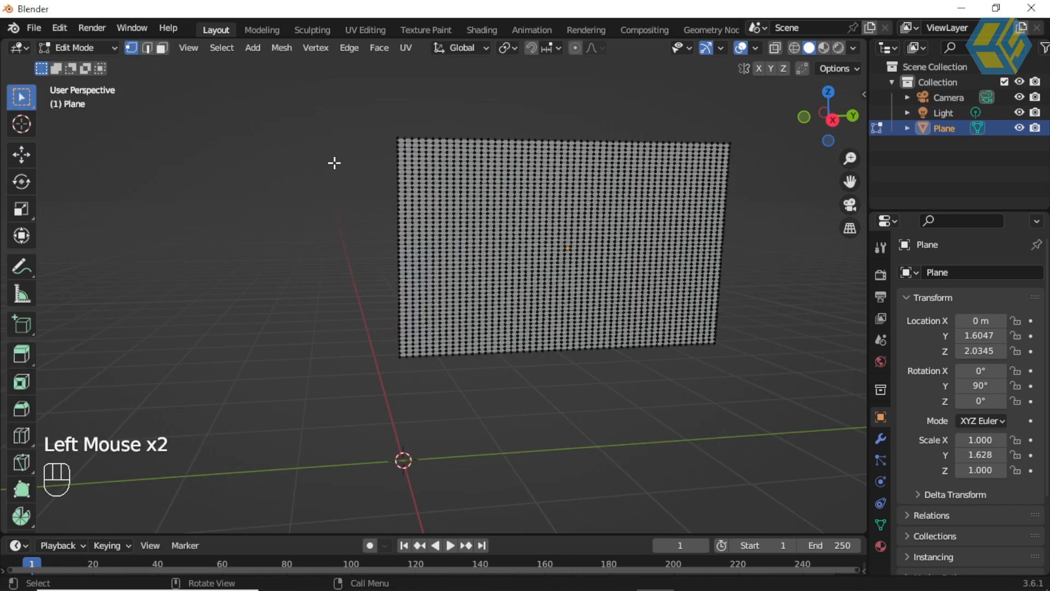
click(833, 120)
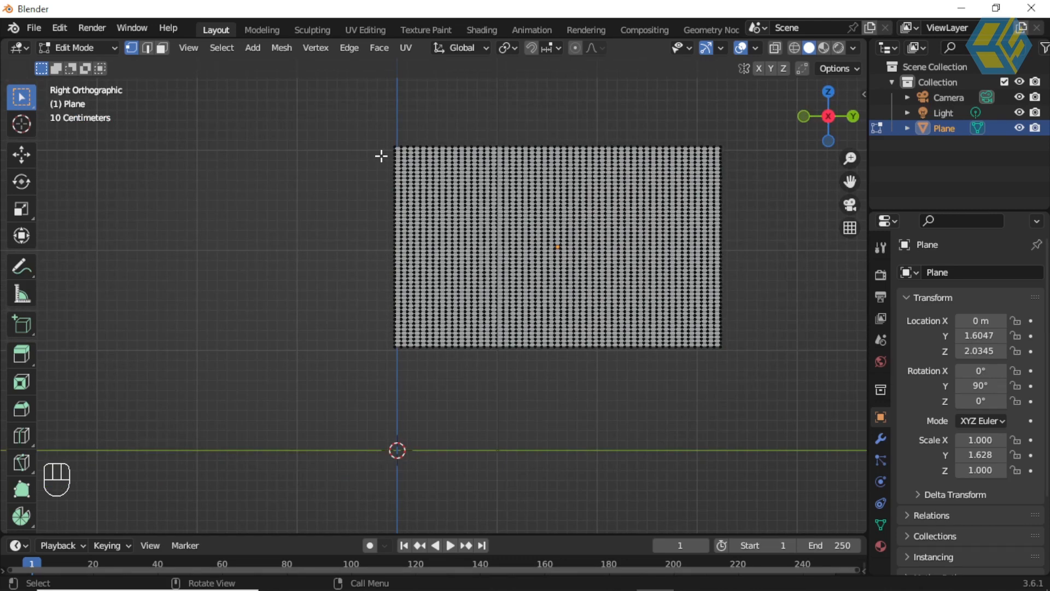
drag(372, 138, 404, 162)
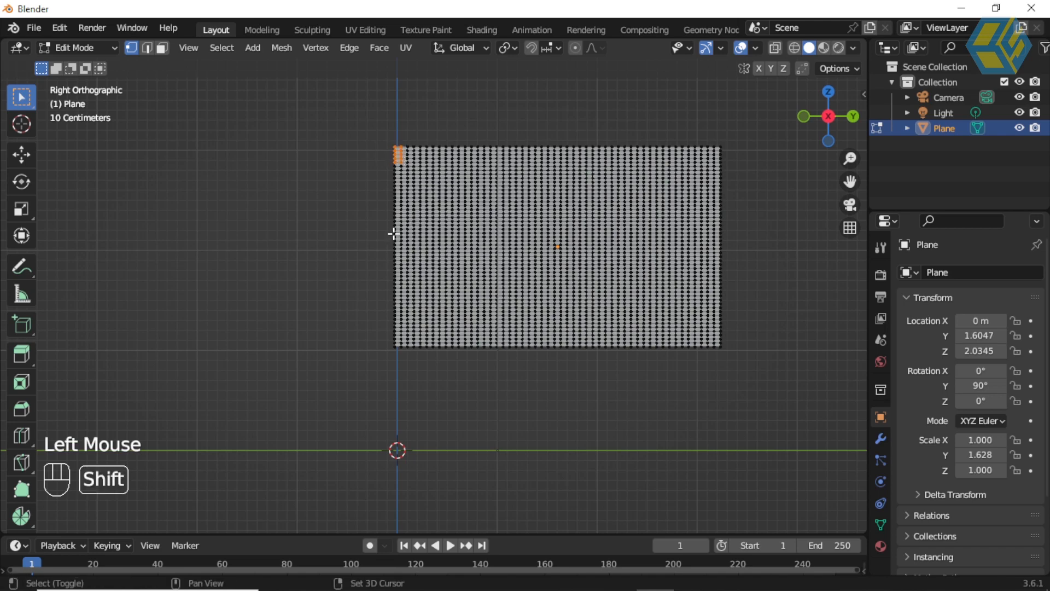
shift+drag(385, 235, 405, 252)
shift+drag(389, 335, 405, 356)
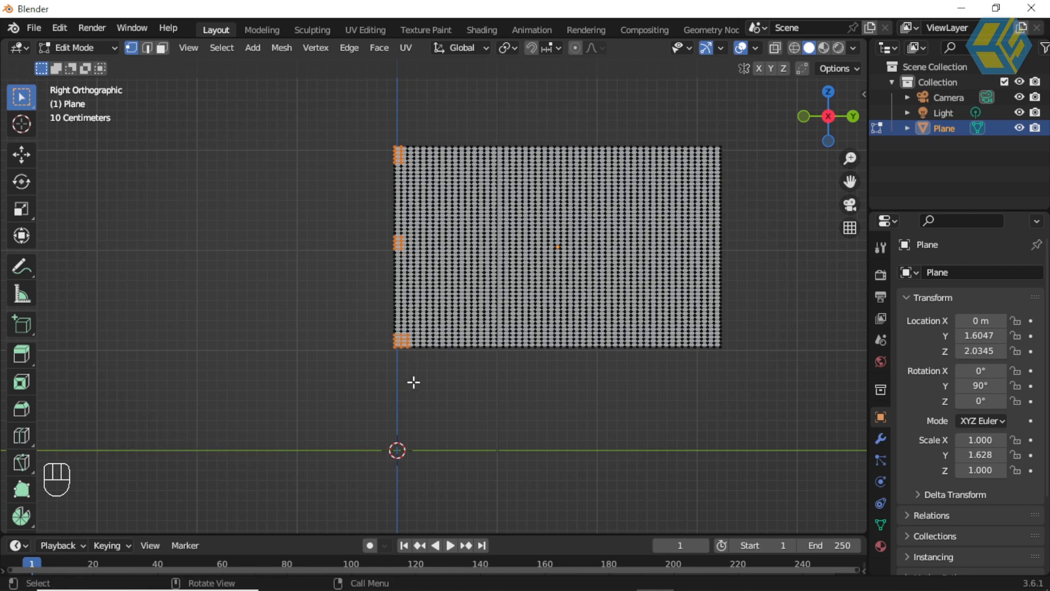
key(ctrl+z)
shift+drag(382, 332, 405, 357)
middle_drag(445, 356, 470, 350)
scroll(469, 350, up, 1)
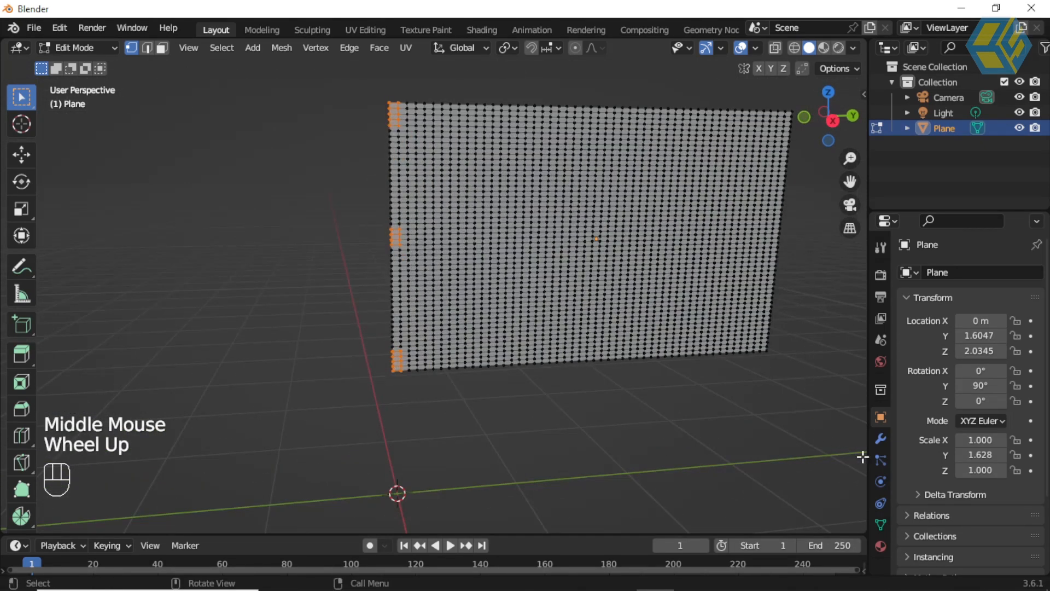
- Create a vertex group on the plane and assign the selected edge vertex patches to it
drag(867, 295, 827, 293)
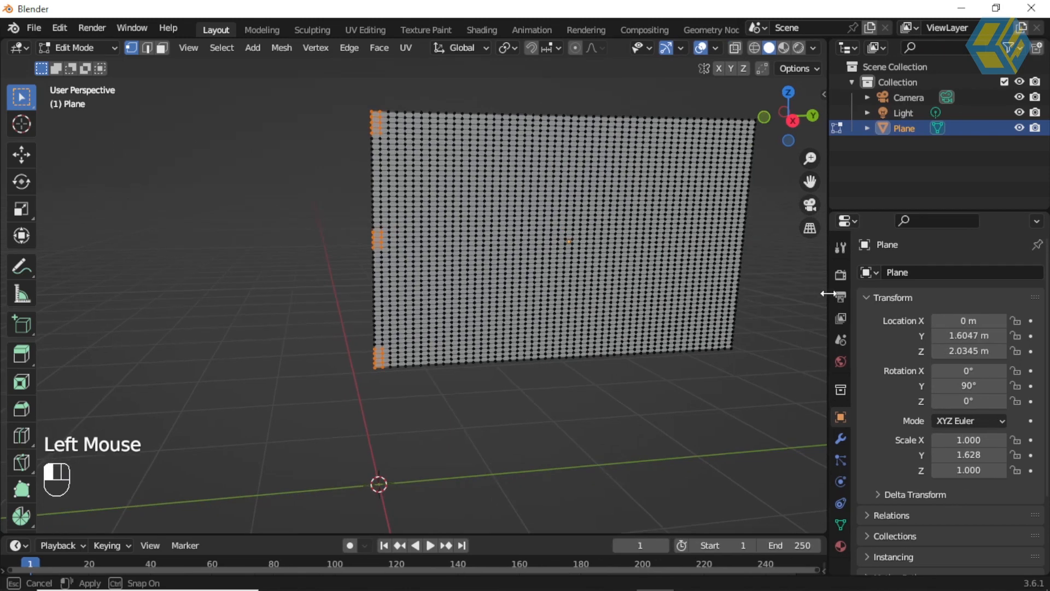
click(842, 522)
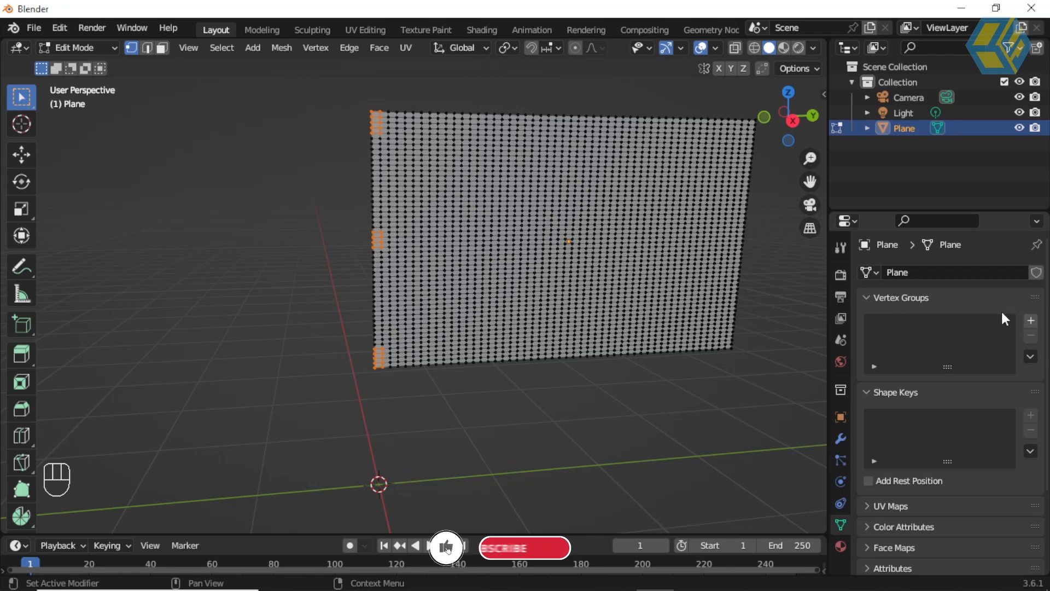
click(1031, 322)
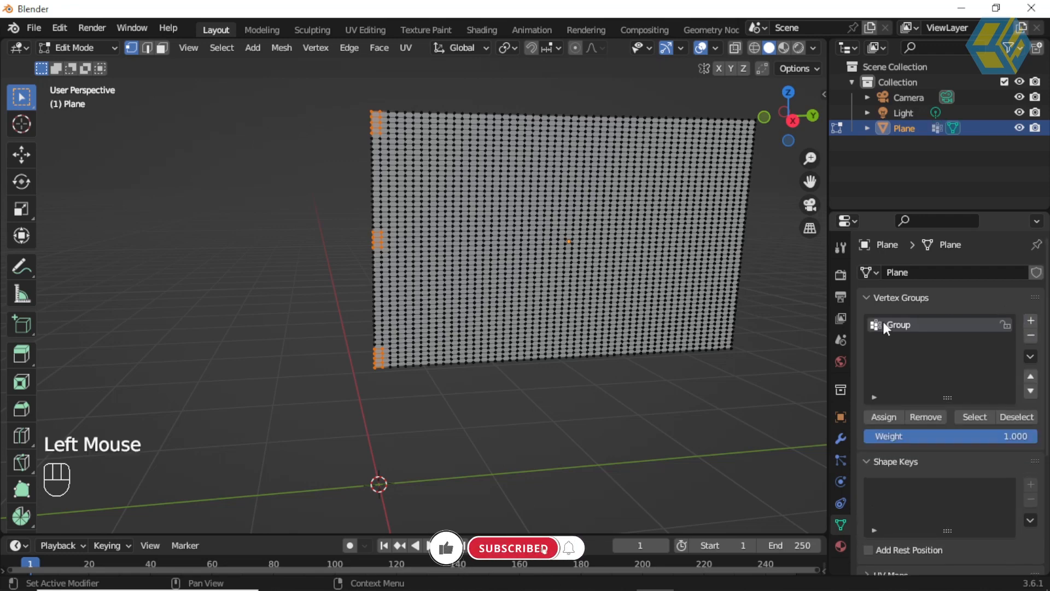
click(883, 417)
click(884, 415)
click(884, 416)
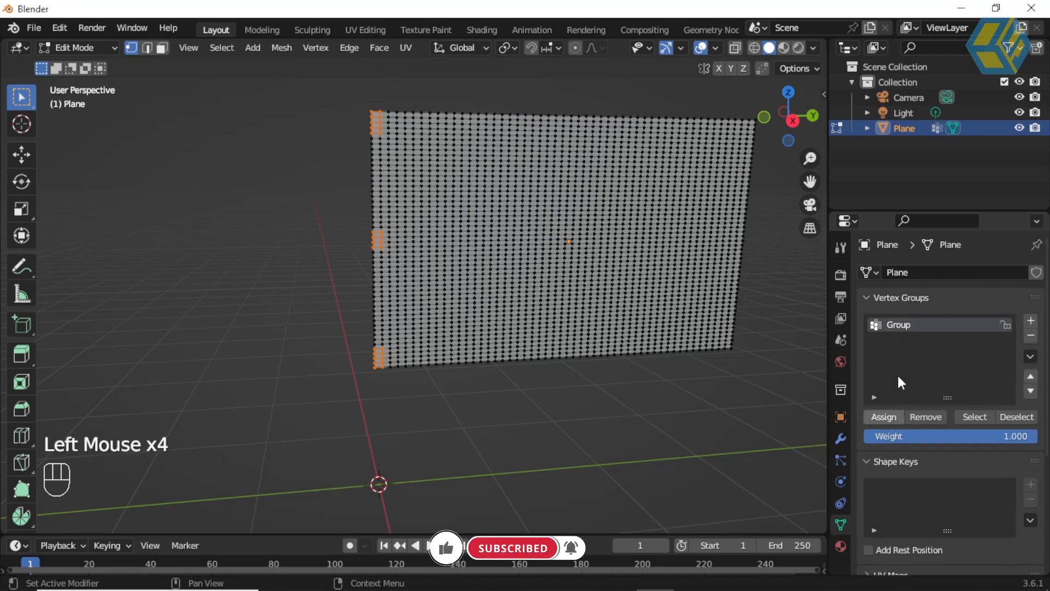
- Rename the new vertex group as Di TAHAN
double_click(898, 325)
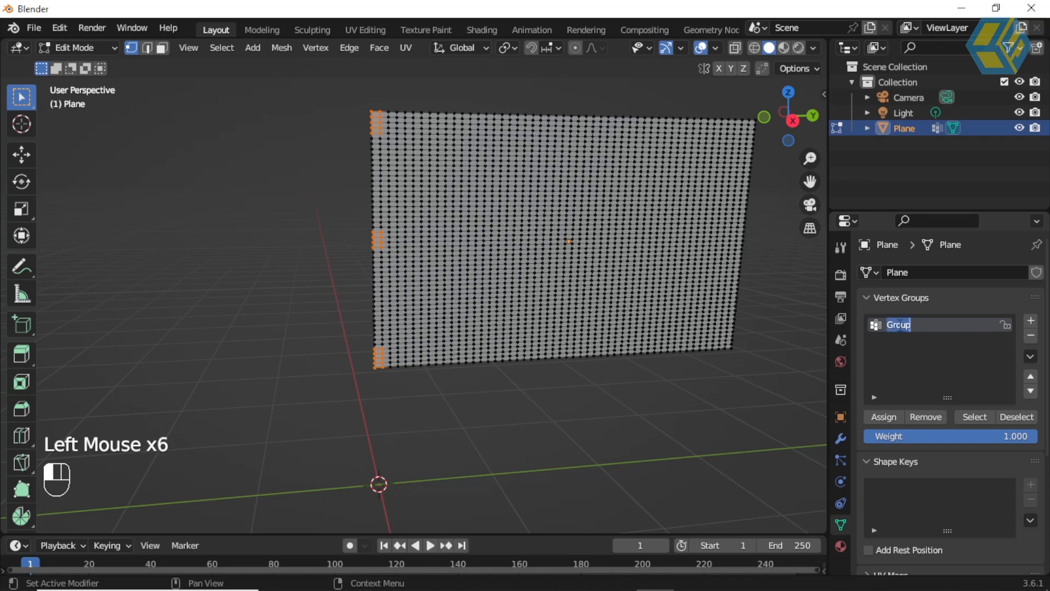
text(Di TAHAN)
key(Return)
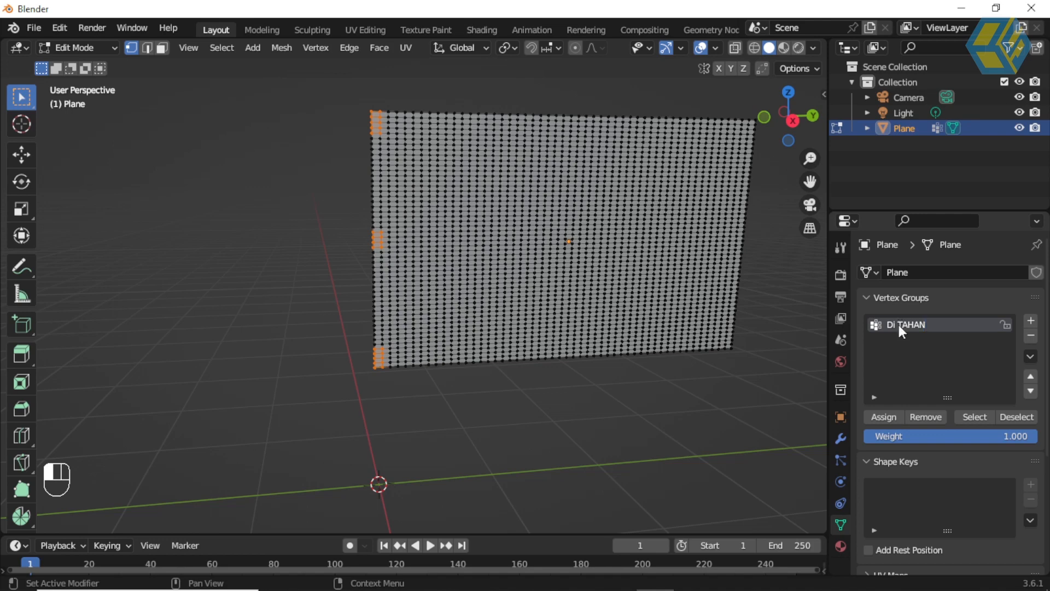
- Return to Object Mode and add Cloth physics to the plane
click(81, 47)
click(90, 59)
click(515, 157)
click(517, 159)
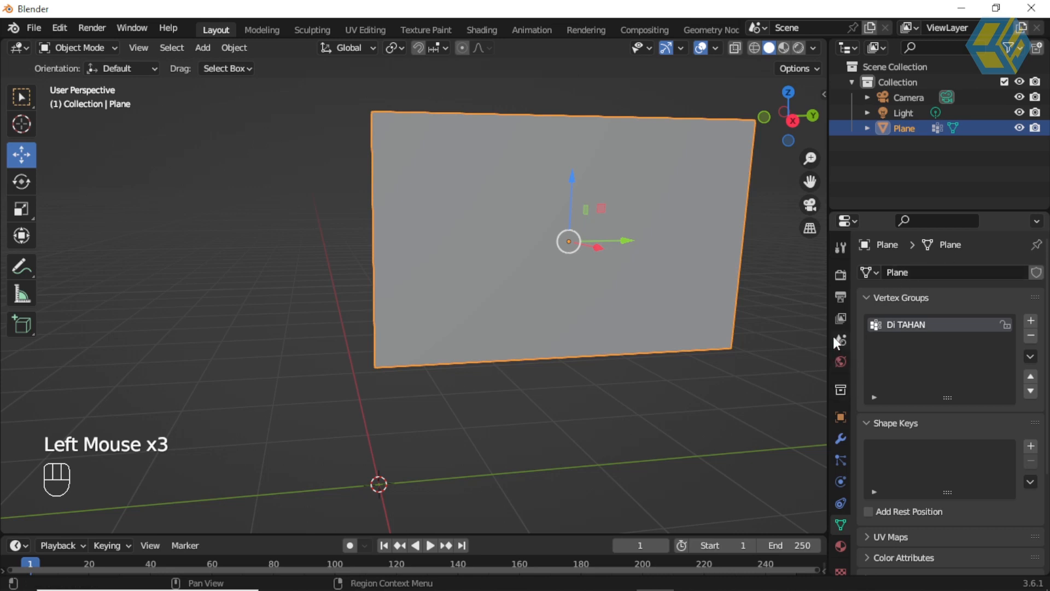
click(841, 460)
click(842, 481)
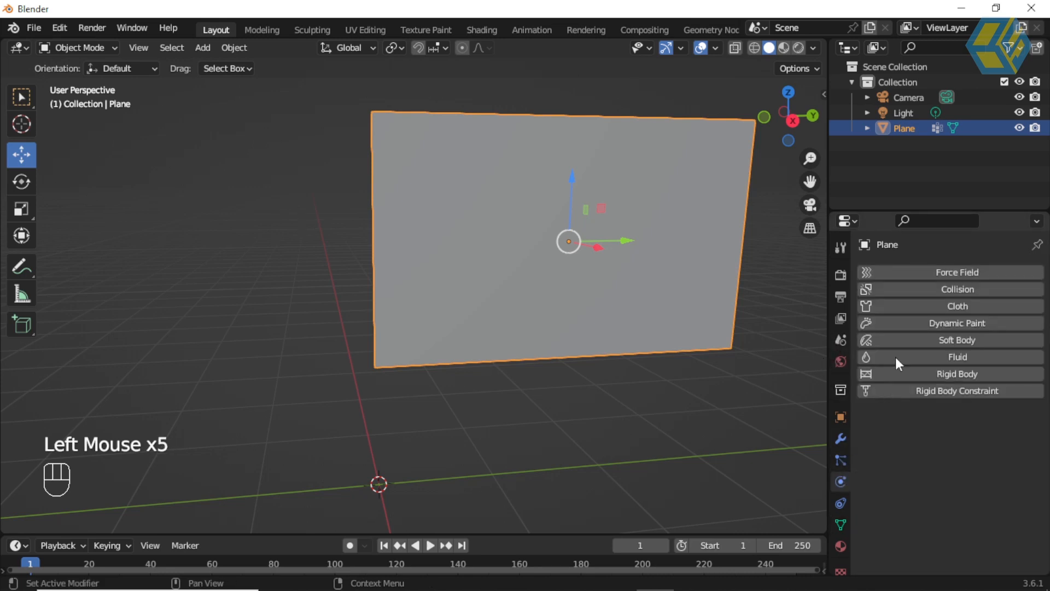
click(951, 307)
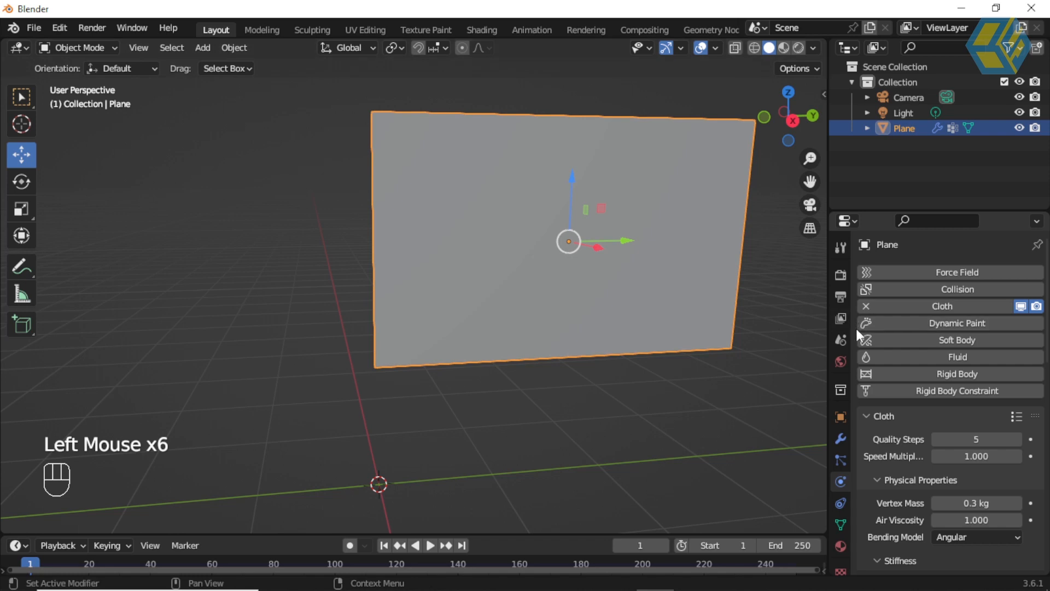
- Set the Di TAHAN vertex group as the Pin Group in the cloth's Shape settings
drag(492, 534, 493, 485)
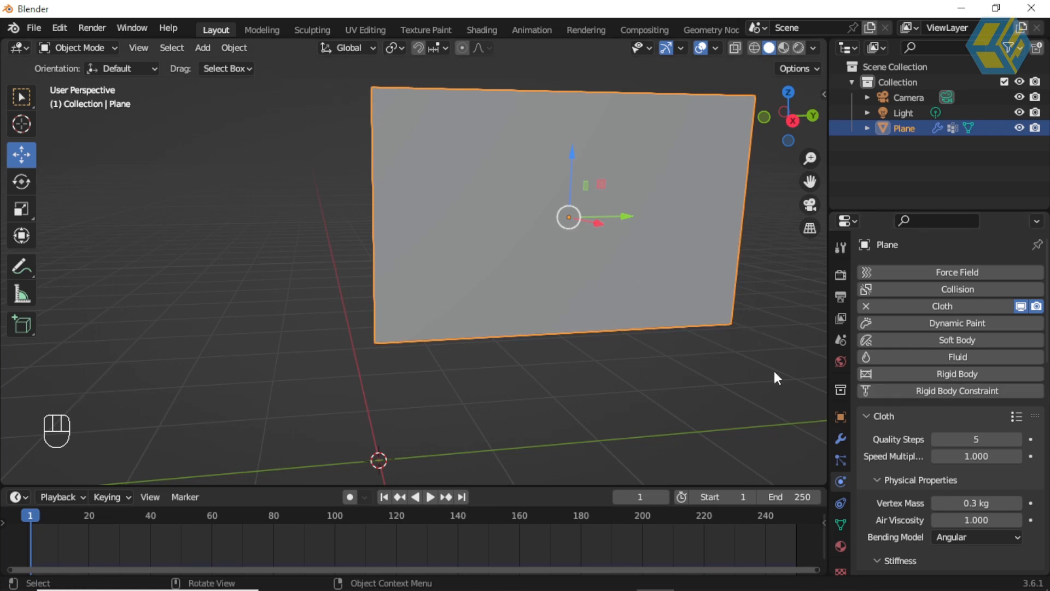
click(842, 522)
click(843, 465)
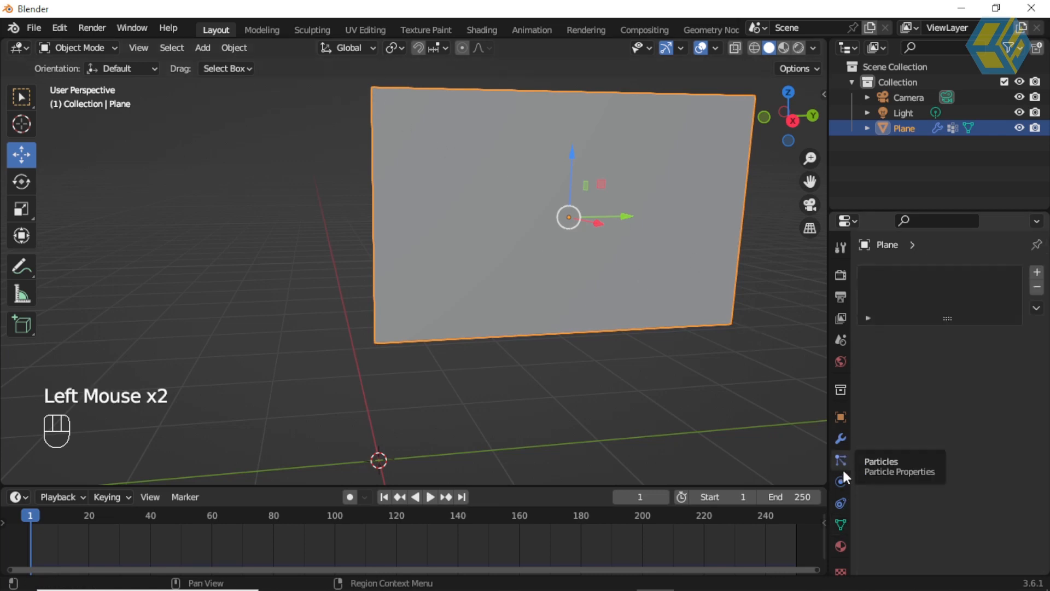
click(843, 477)
scroll(906, 482, down, 7)
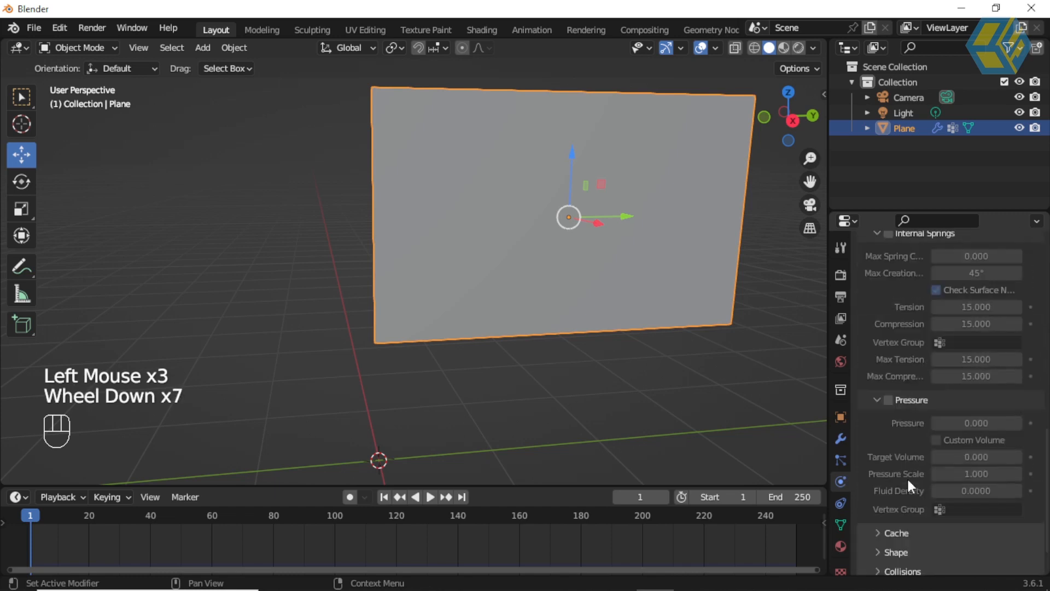
scroll(909, 481, down, 3)
click(882, 508)
scroll(917, 511, down, 1)
click(942, 439)
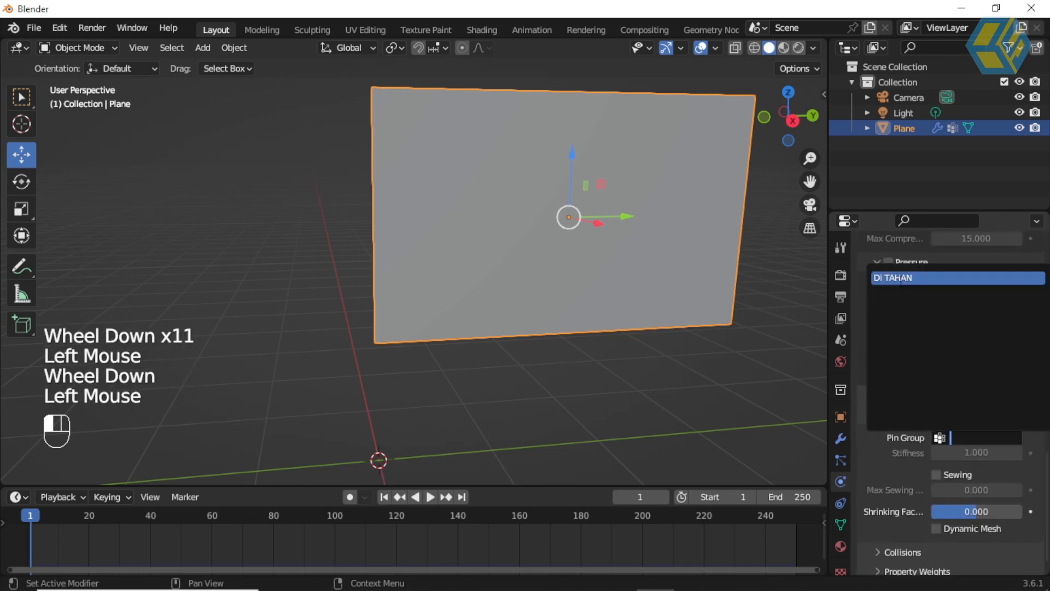
click(903, 278)
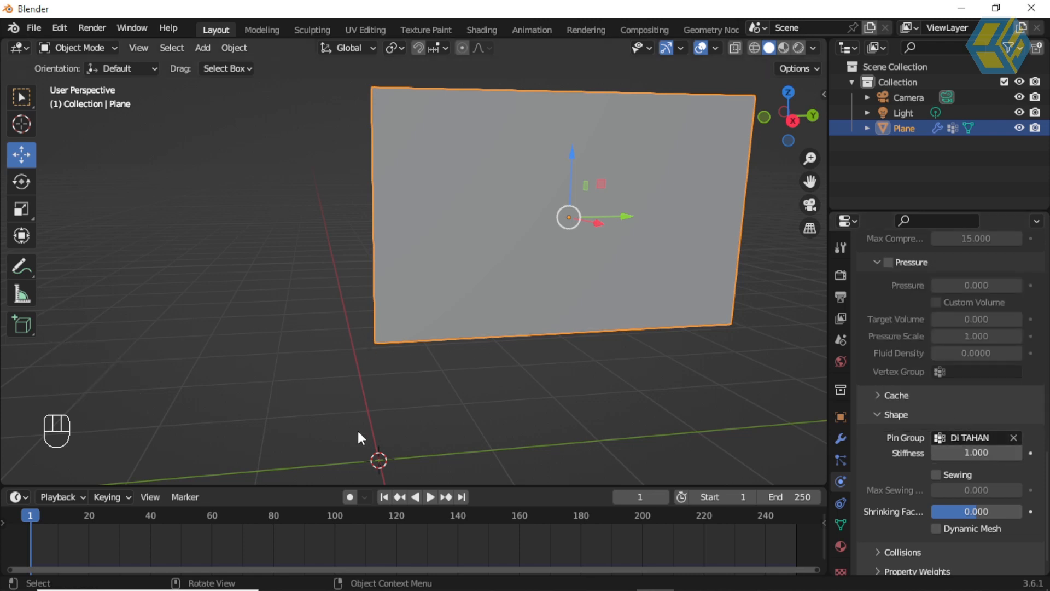
- Review the plane's cloth settings, including stiffness, damping, internal springs, pressure, shape and collisions
scroll(908, 470, up, 6)
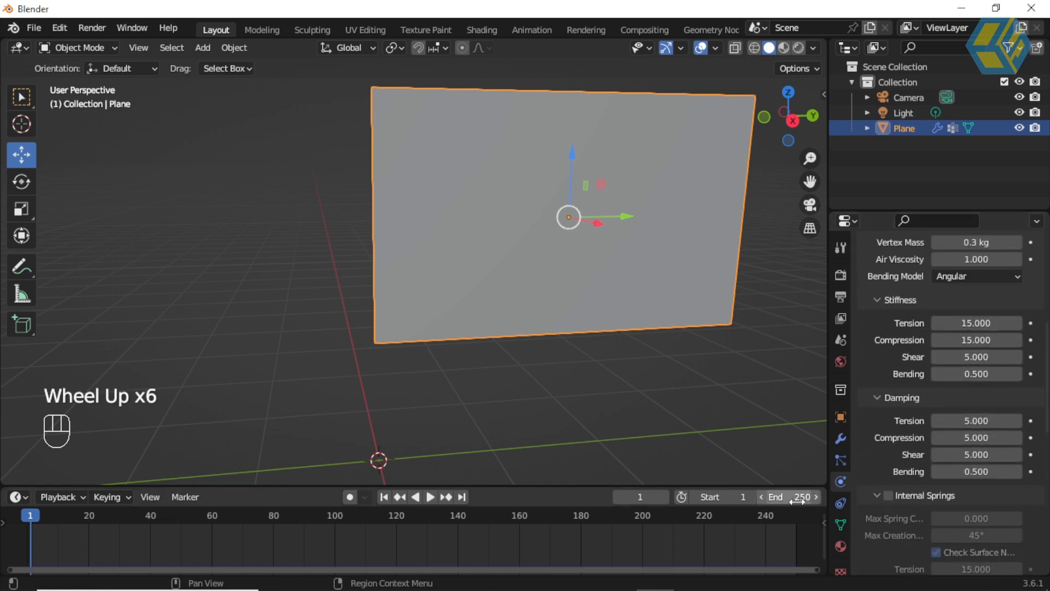
scroll(865, 465, up, 4)
scroll(867, 464, down, 7)
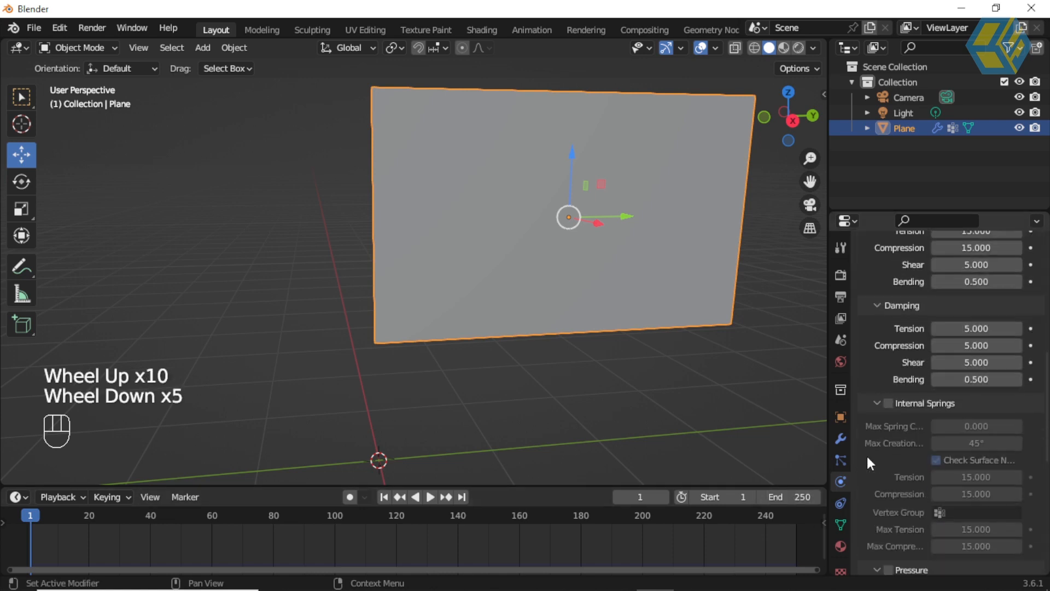
scroll(870, 463, down, 7)
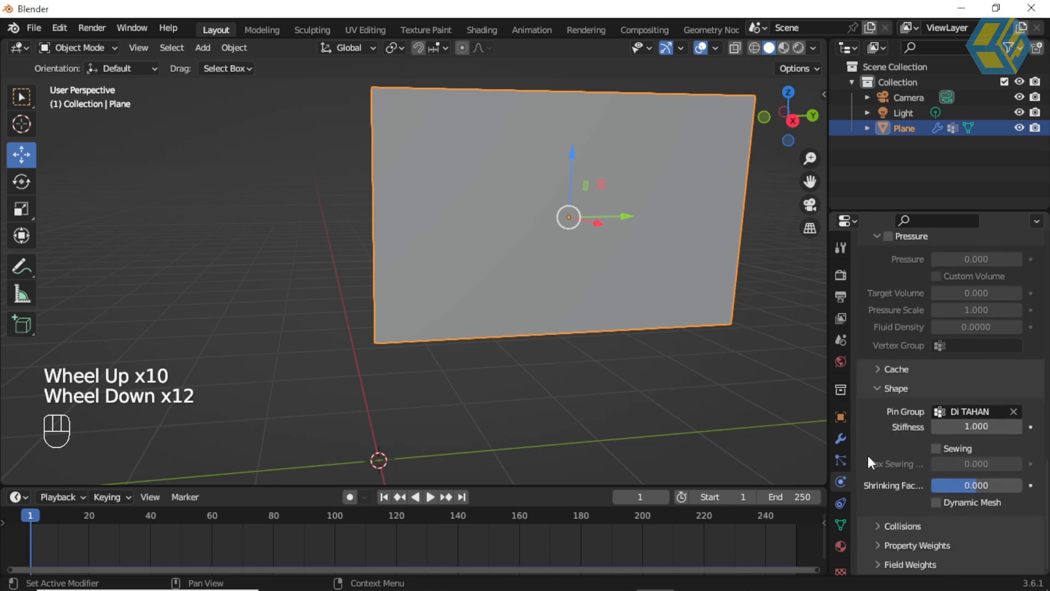
click(882, 392)
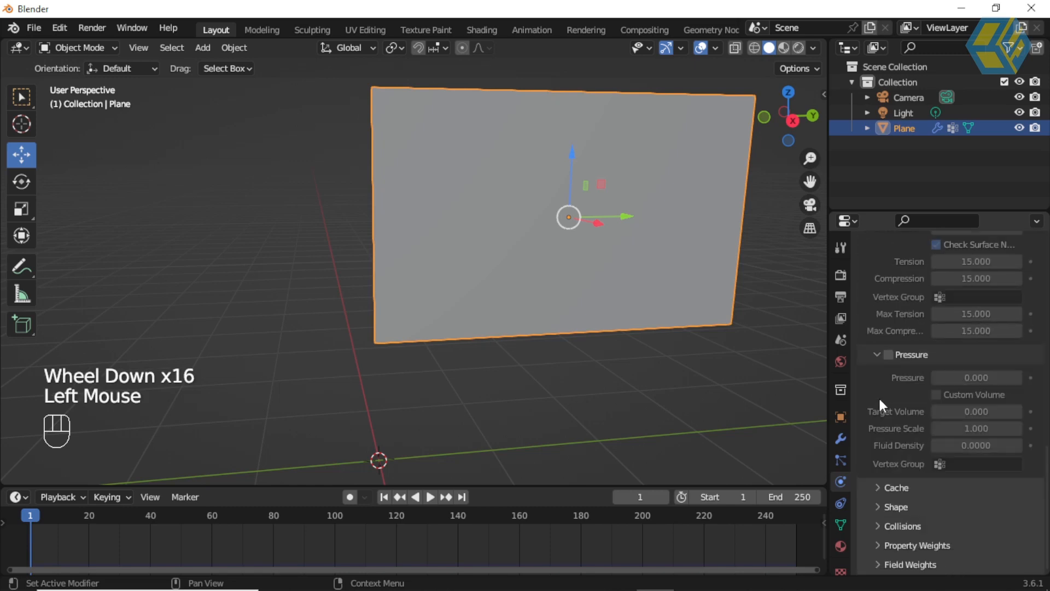
click(881, 530)
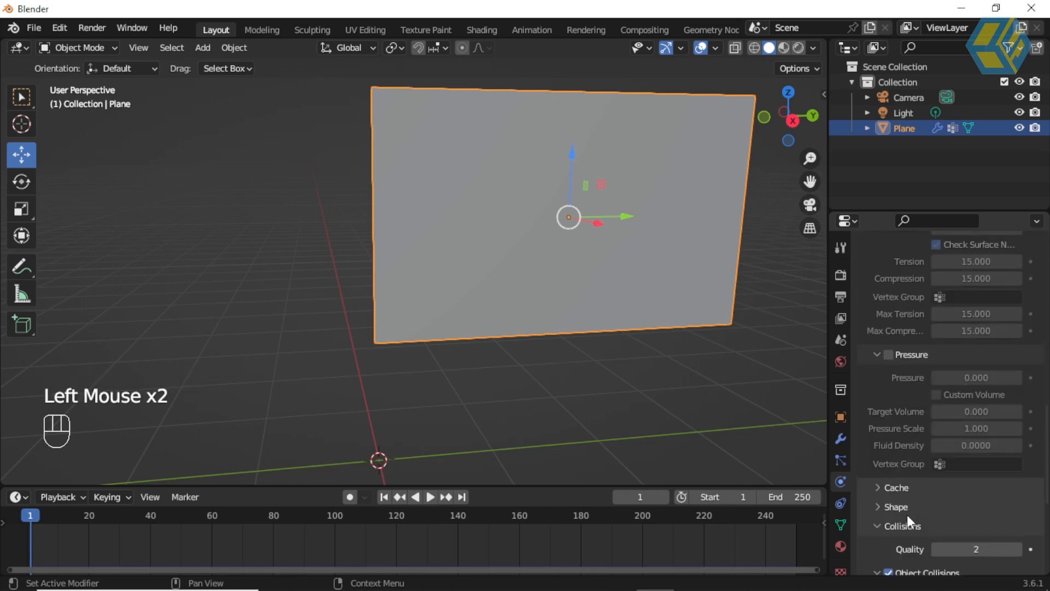
scroll(903, 528, down, 2)
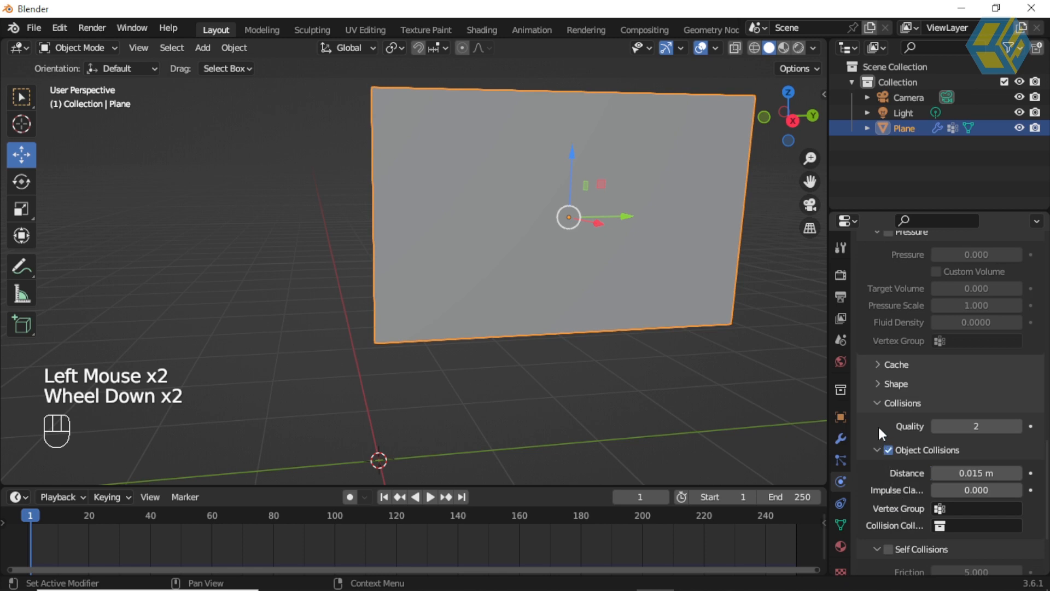
click(879, 408)
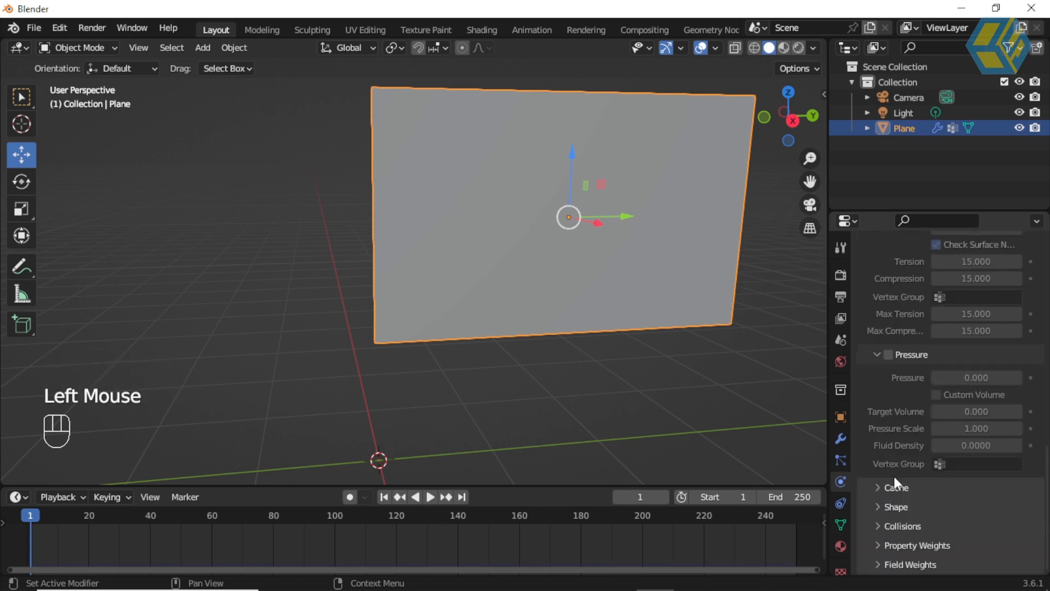
scroll(895, 477, up, 6)
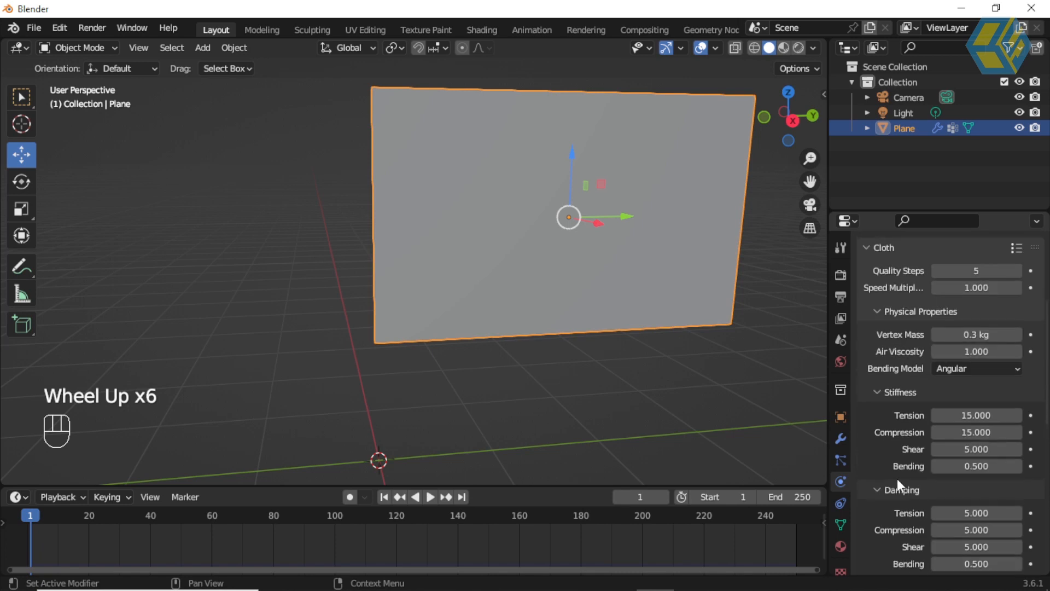
scroll(897, 482, down, 6)
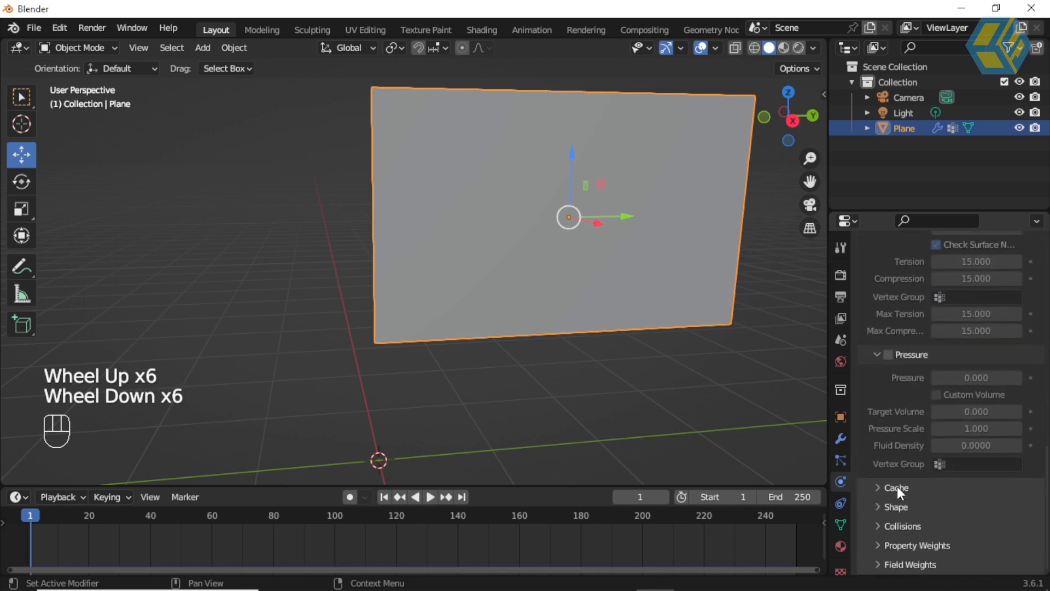
- Play the cloth simulation to check how the pinned plane falls, and return to frame 1
click(430, 497)
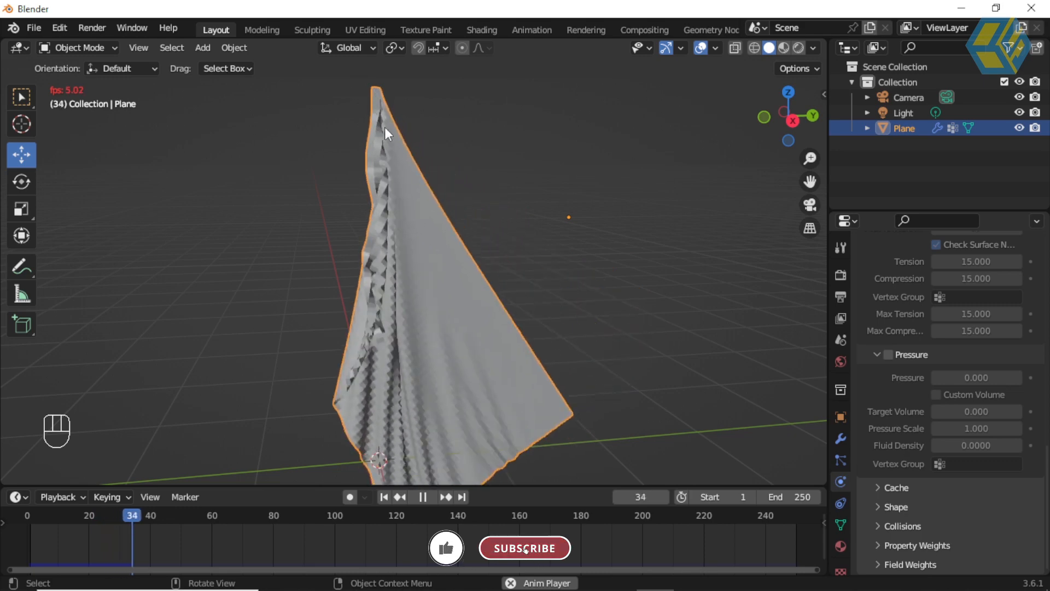
click(422, 497)
click(384, 498)
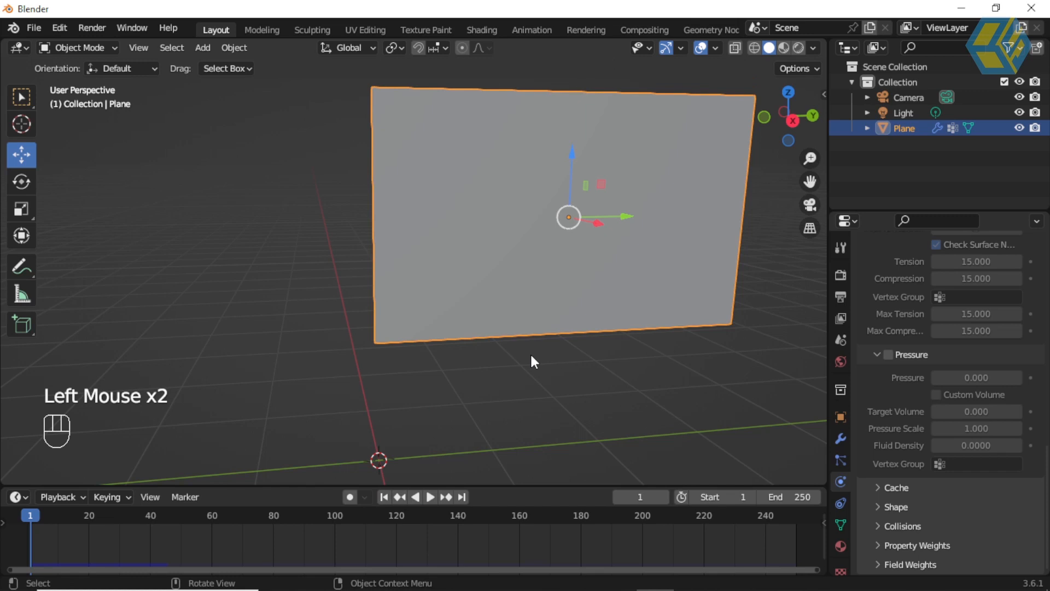
- Add a Wind force field at the world origin and collapse its creation settings
scroll(530, 353, down, 2)
middle_drag(526, 355, 525, 293)
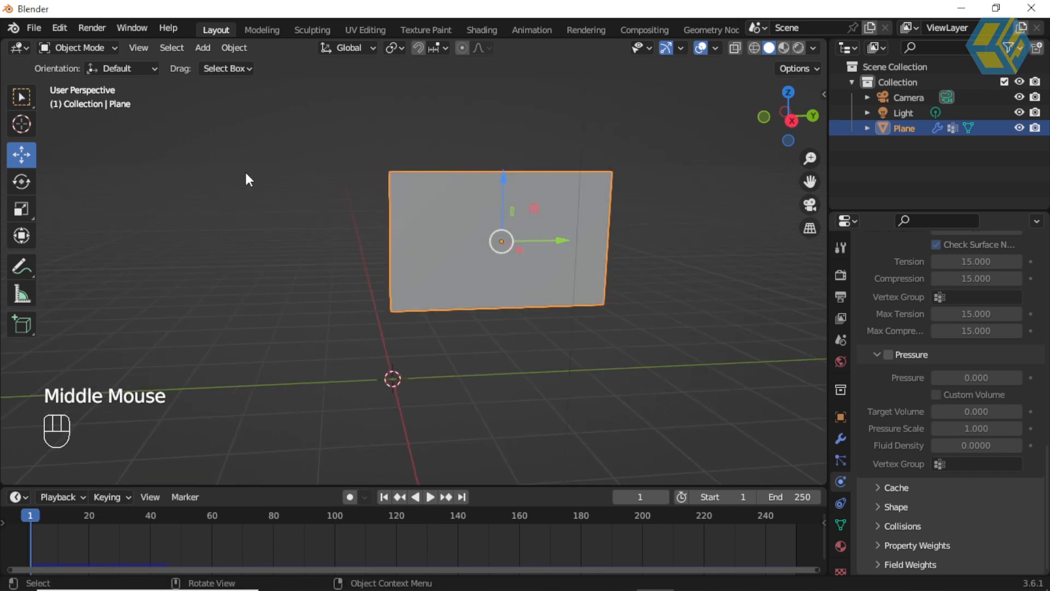
click(202, 48)
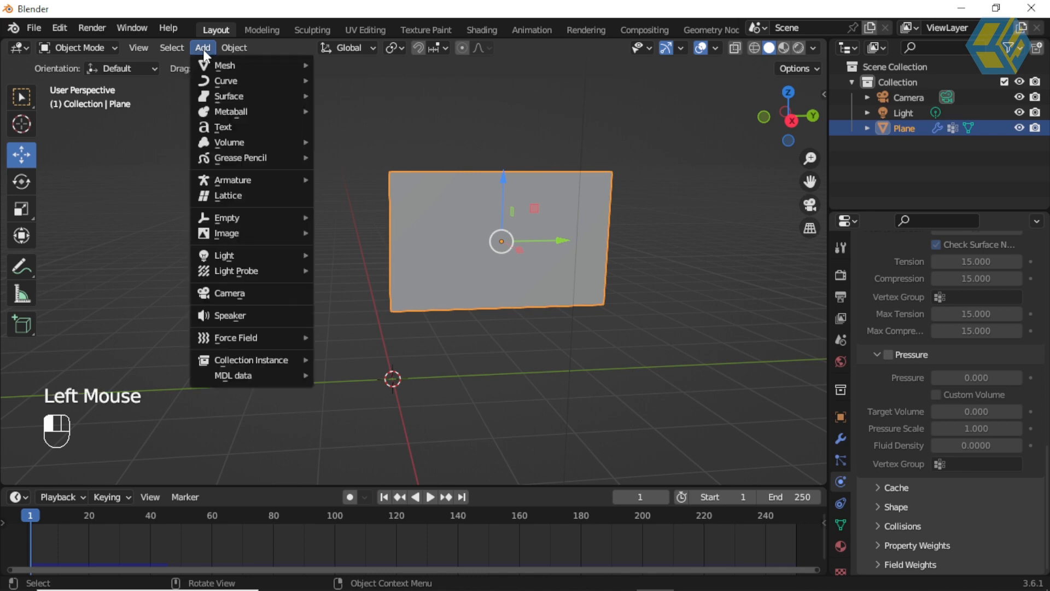
mouse_move(235, 341)
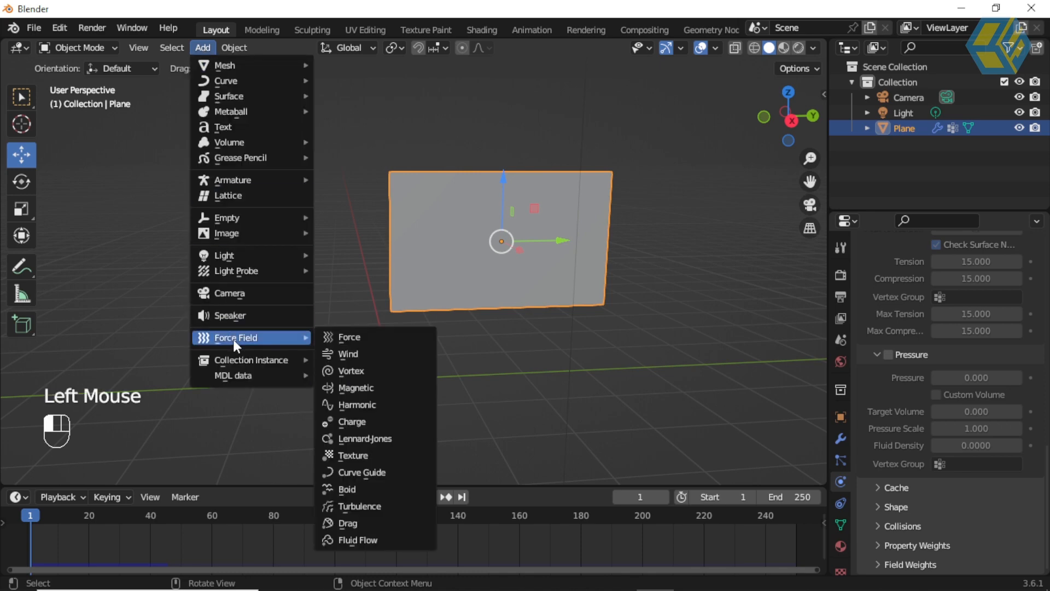
click(344, 354)
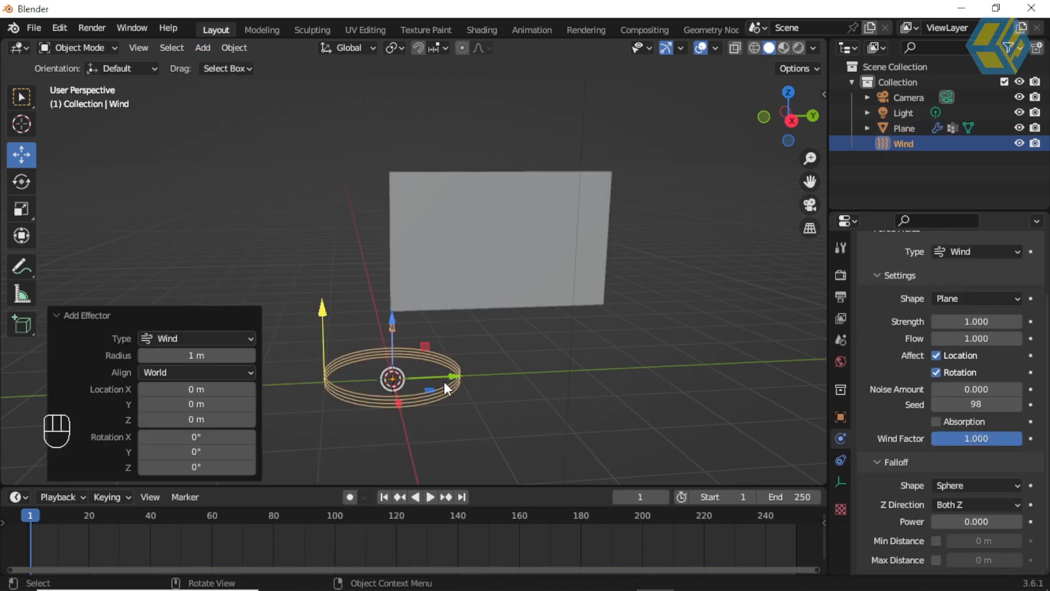
click(59, 316)
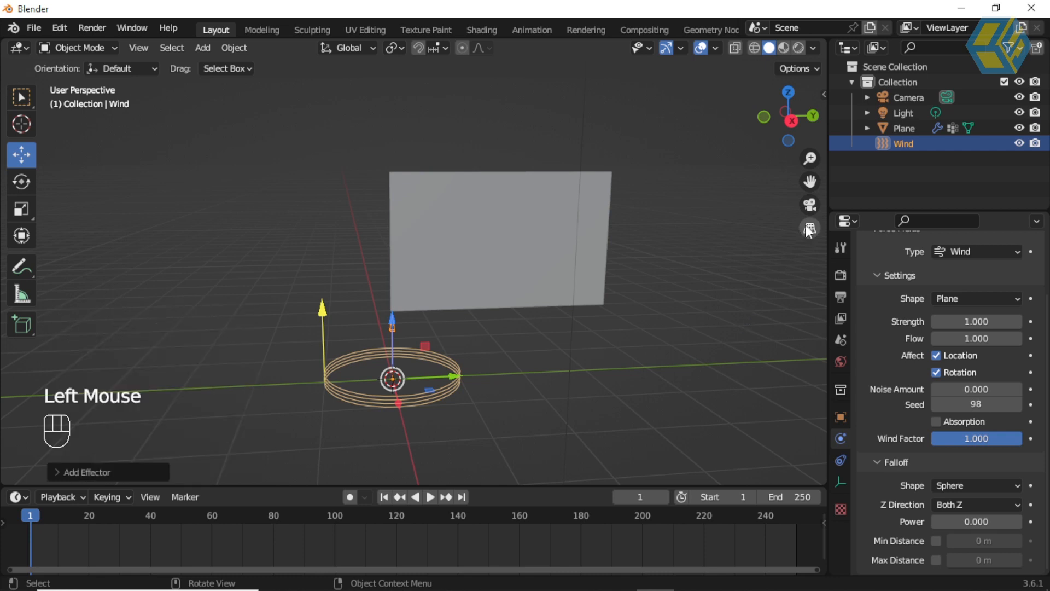
- Rotate the Wind force field -90° about the X axis and move it beside the plane's pinned edge, facing the cloth
click(792, 120)
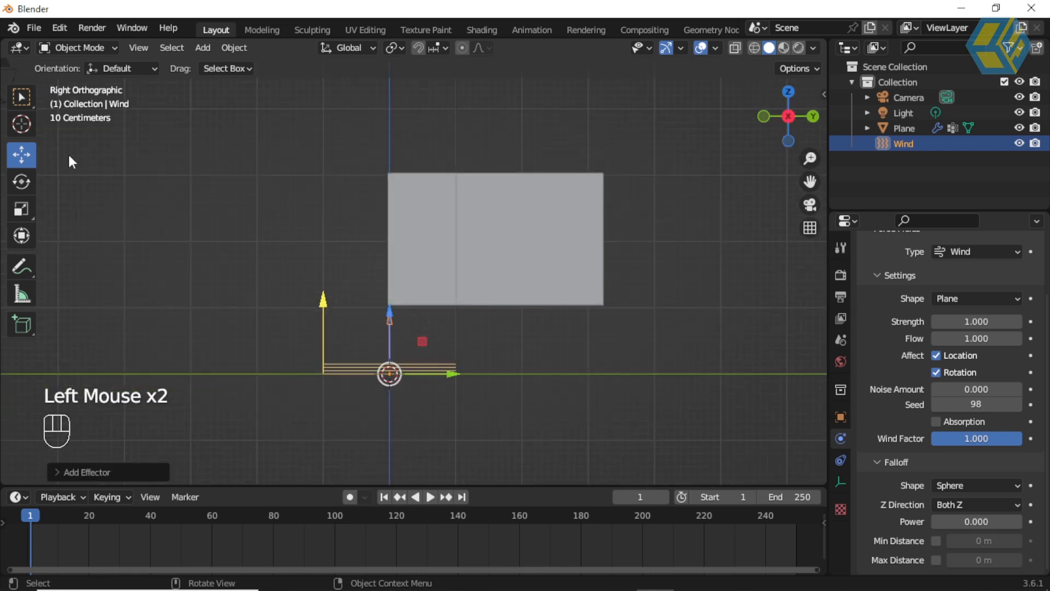
click(21, 182)
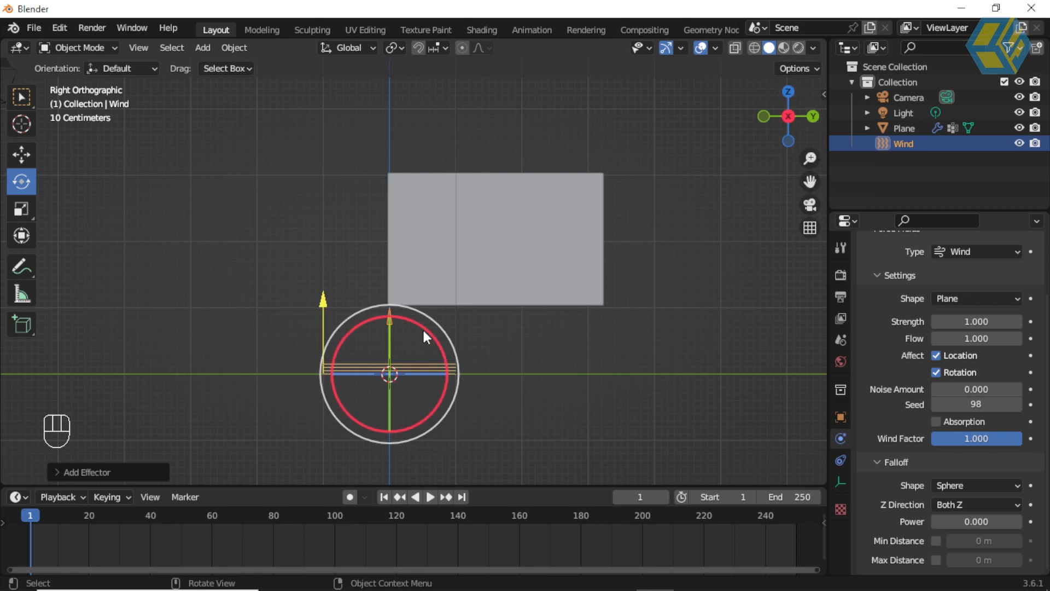
drag(436, 340, 452, 353)
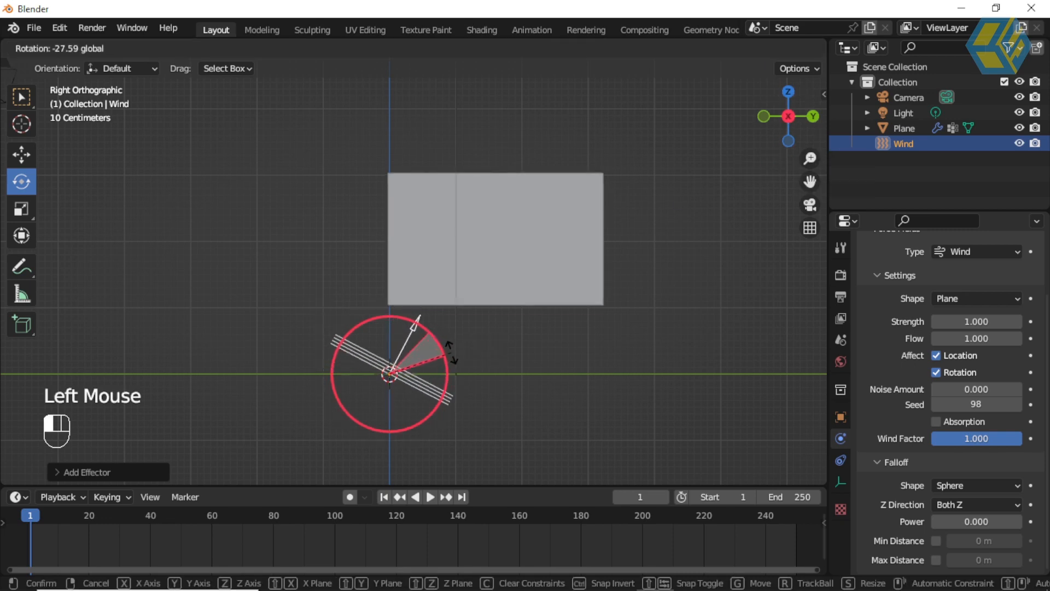
text(90)
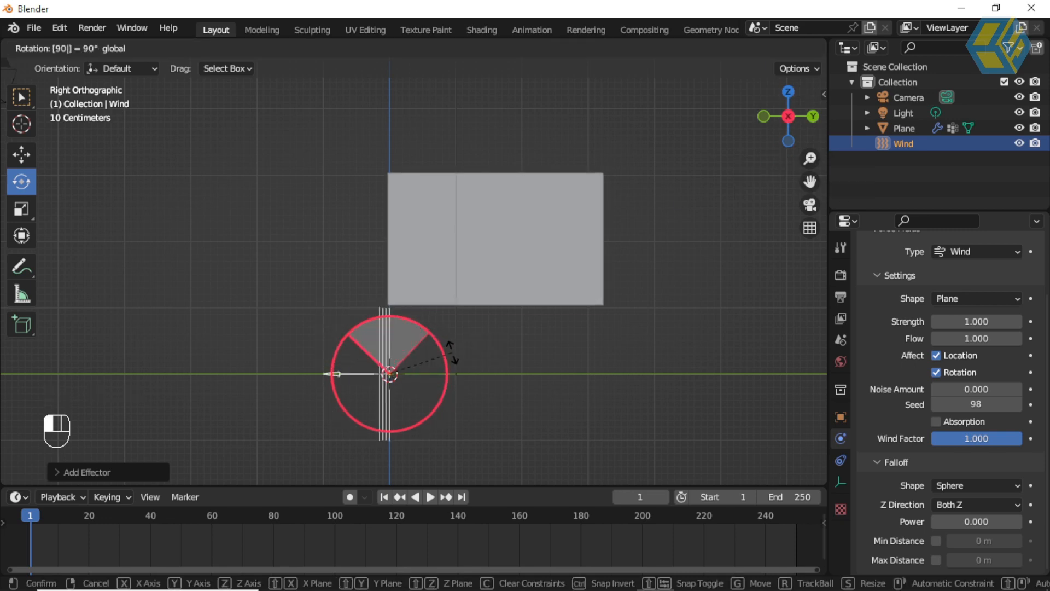
drag(450, 350, 453, 378)
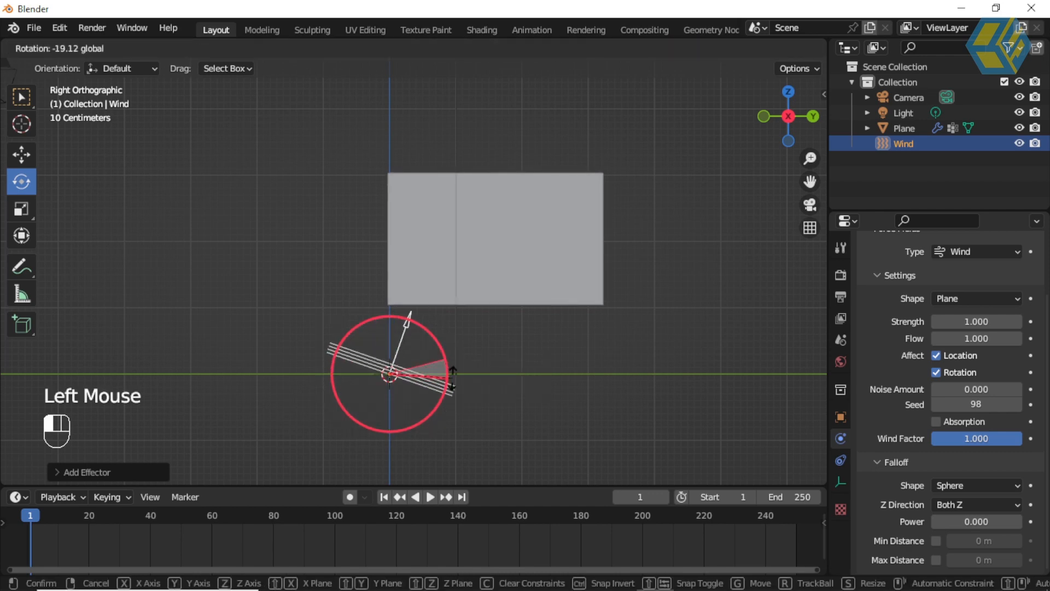
text(-90)
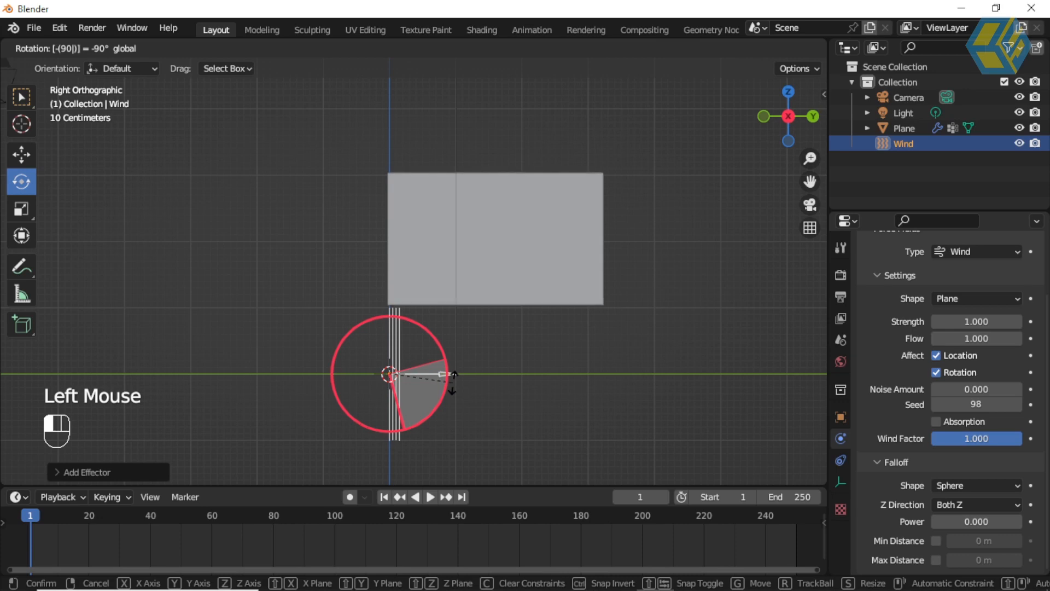
drag(454, 388, 453, 386)
click(22, 159)
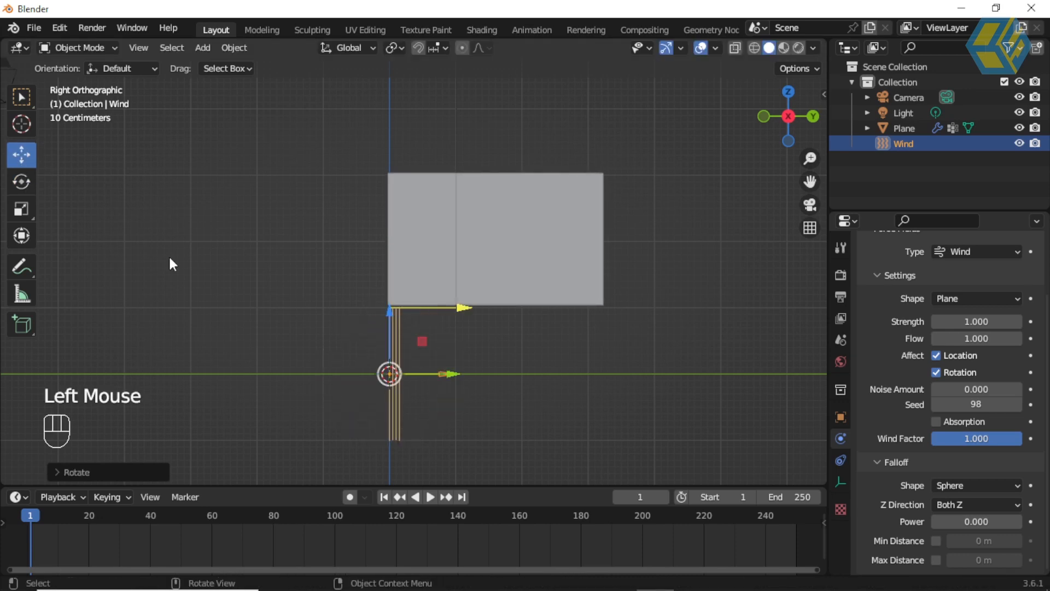
drag(419, 344, 305, 203)
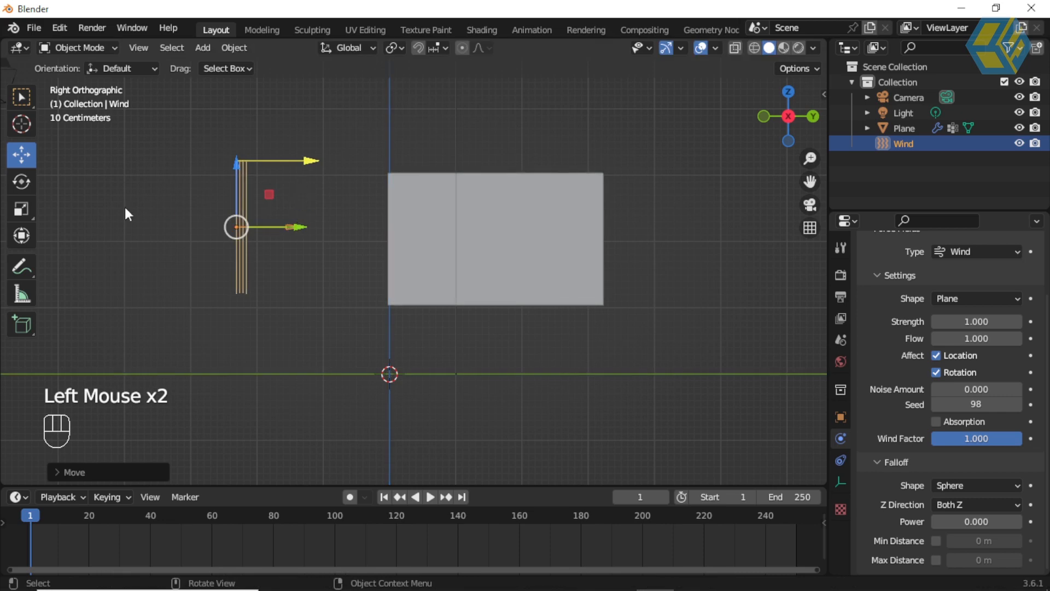
click(21, 181)
mouse_move(284, 263)
mouse_down()
mouse_move(296, 240)
mouse_move(286, 302)
mouse_move(294, 223)
mouse_move(300, 283)
mouse_move(292, 275)
mouse_up()
click(60, 29)
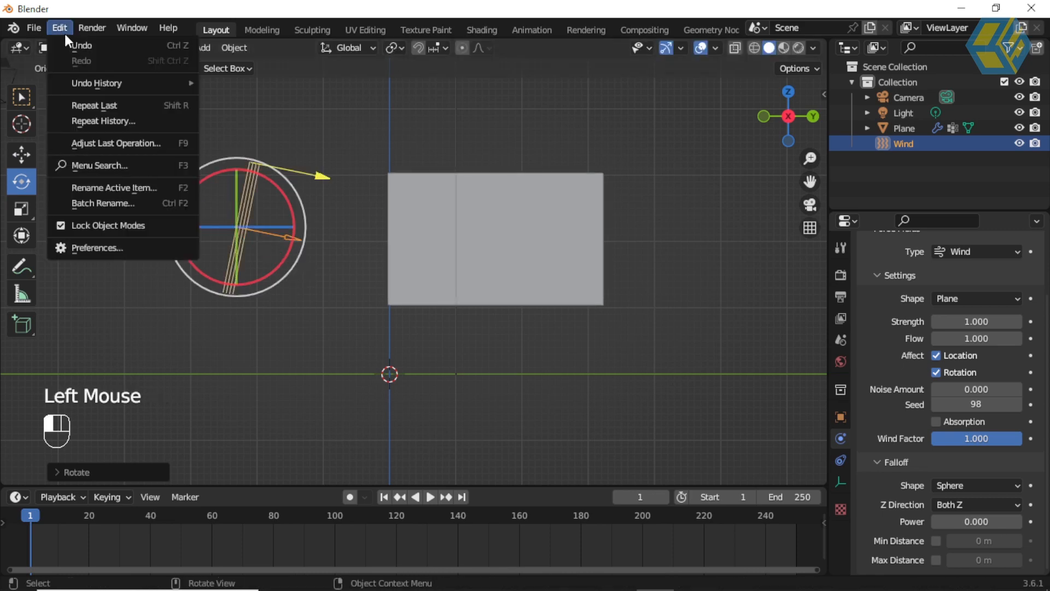
click(76, 45)
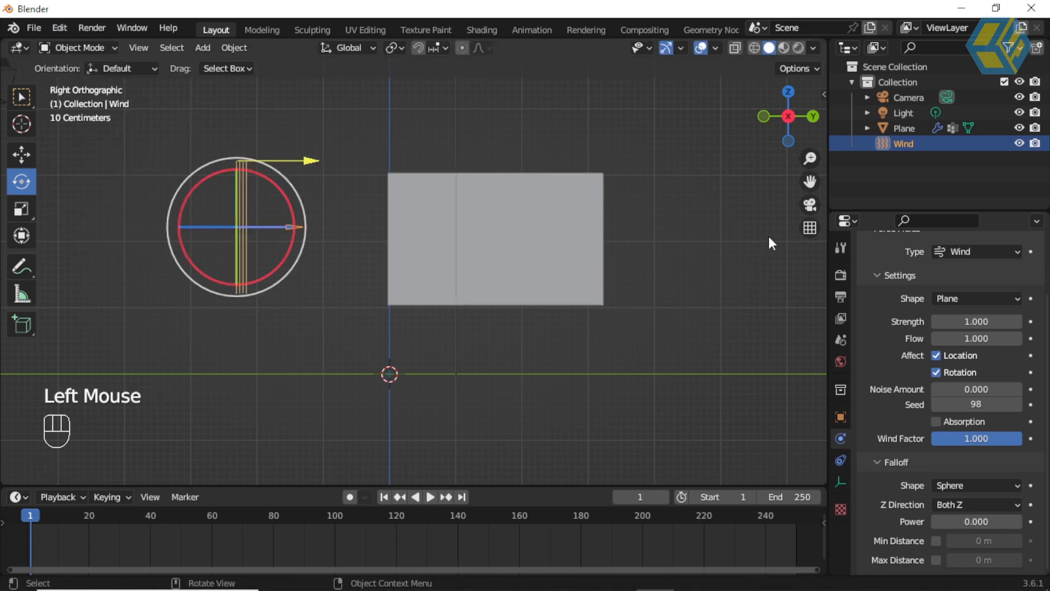
- Set the Wind force field's strength to 3000
middle_drag(643, 281, 619, 352)
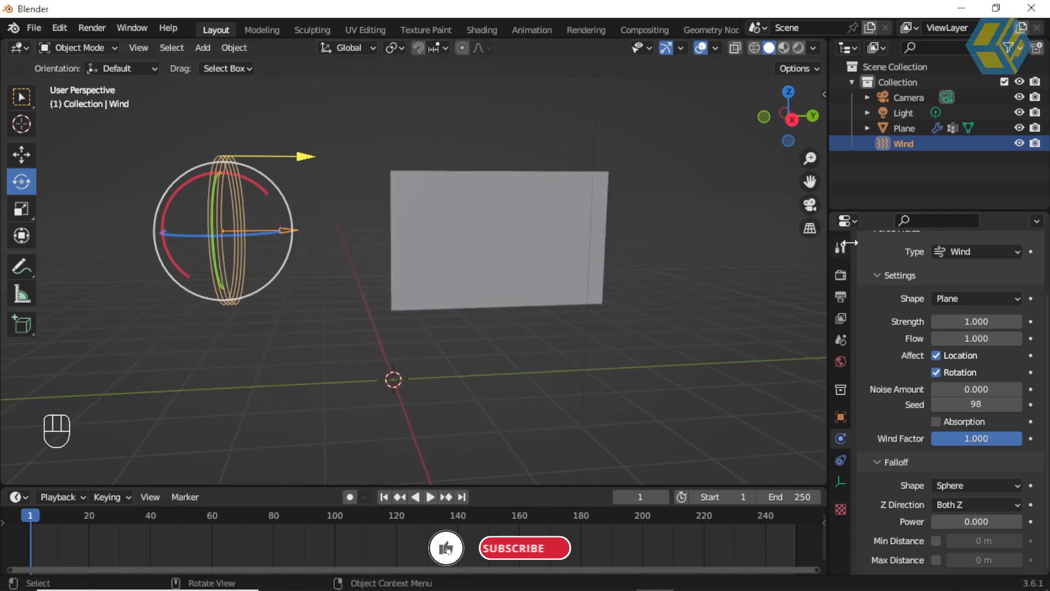
click(967, 321)
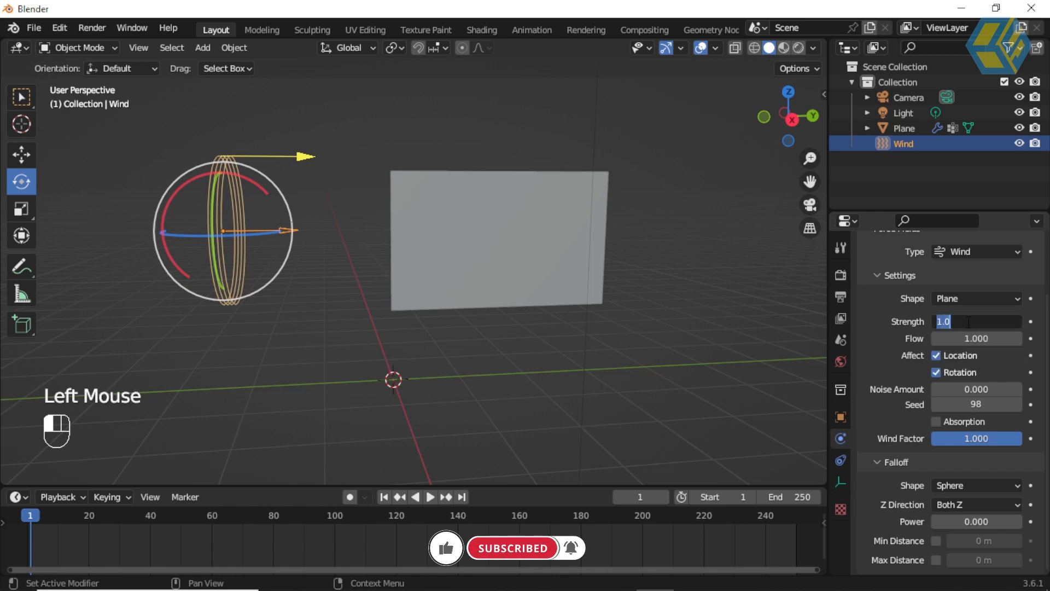
text(3)
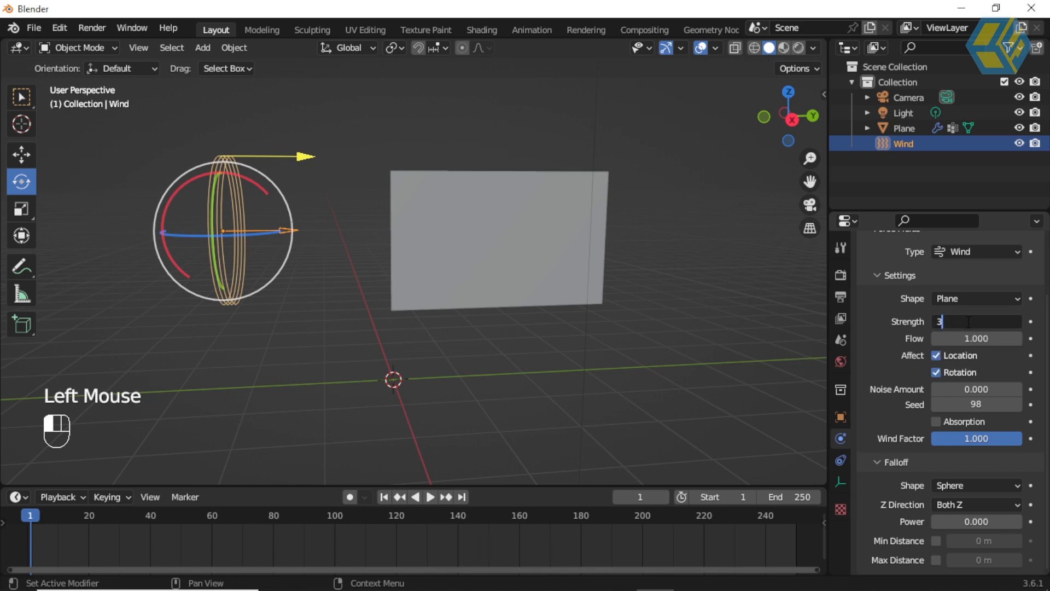
text(000)
key(Return)
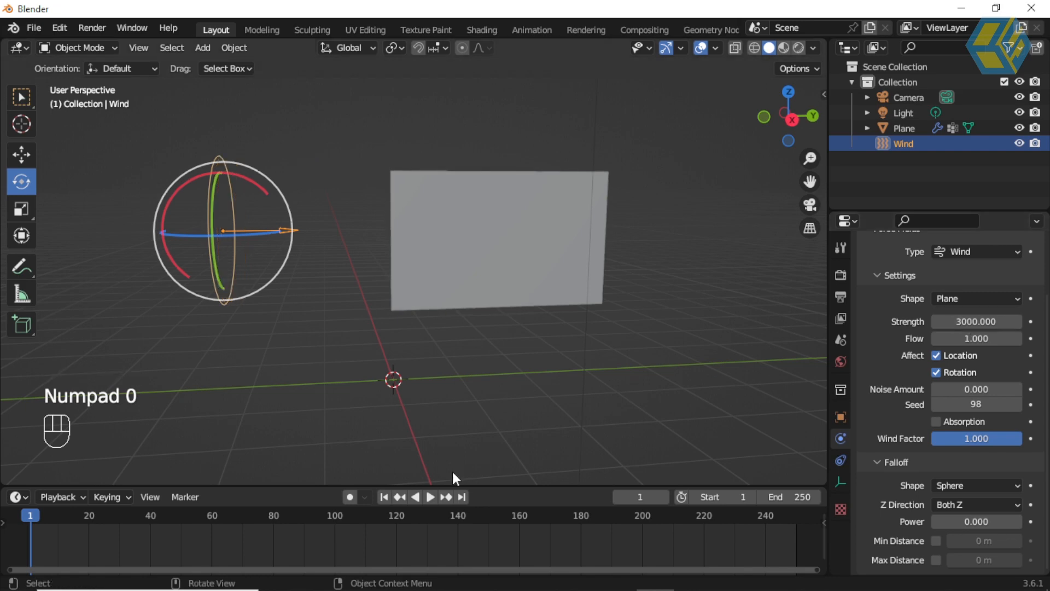
- Play the simulation from the first frame to check how the wind moves the cloth, and return to frame 1
click(383, 497)
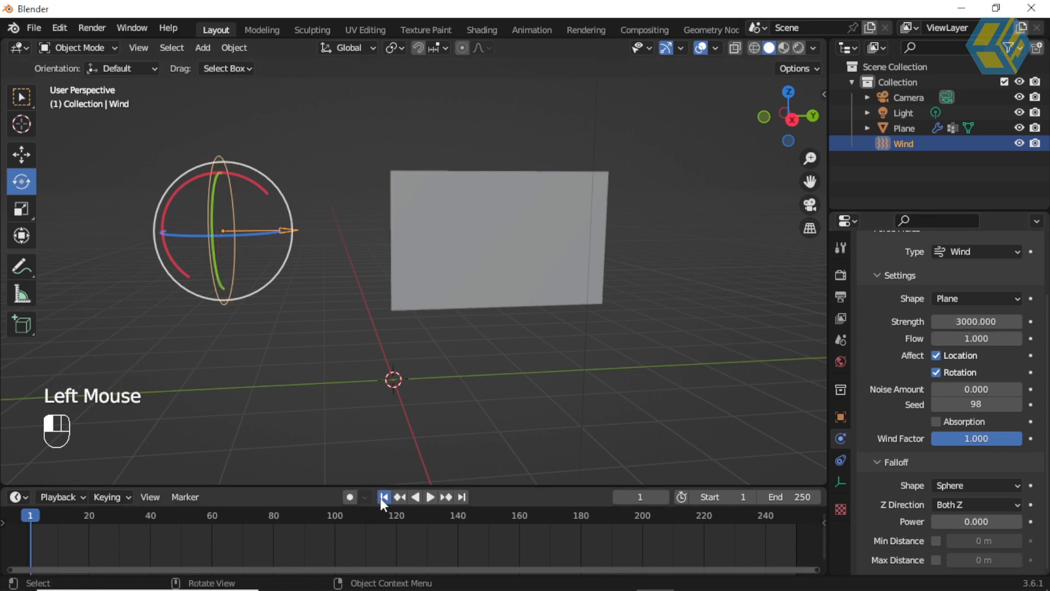
click(430, 497)
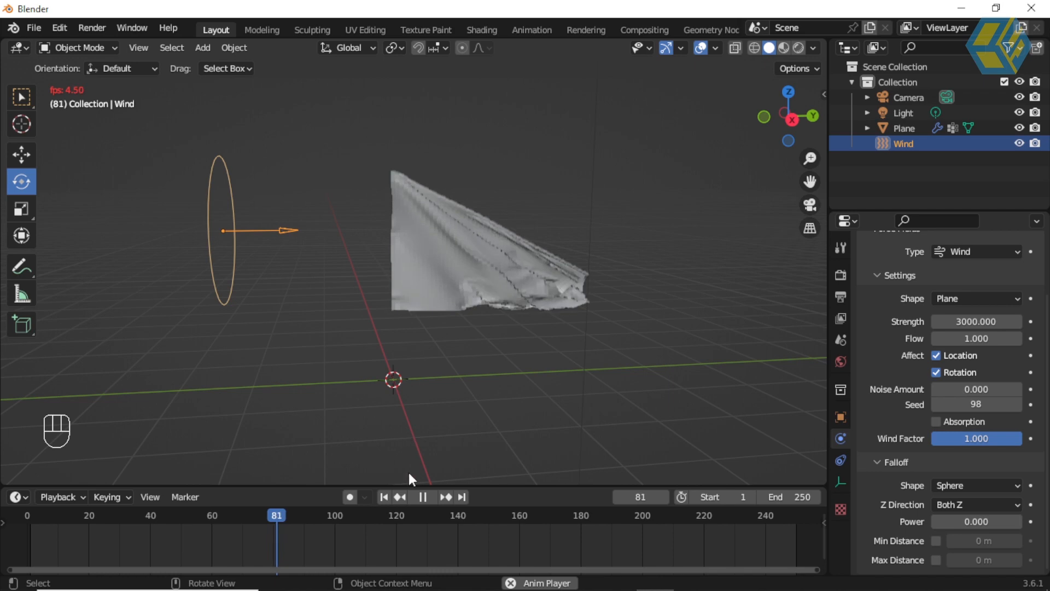
click(422, 498)
click(384, 497)
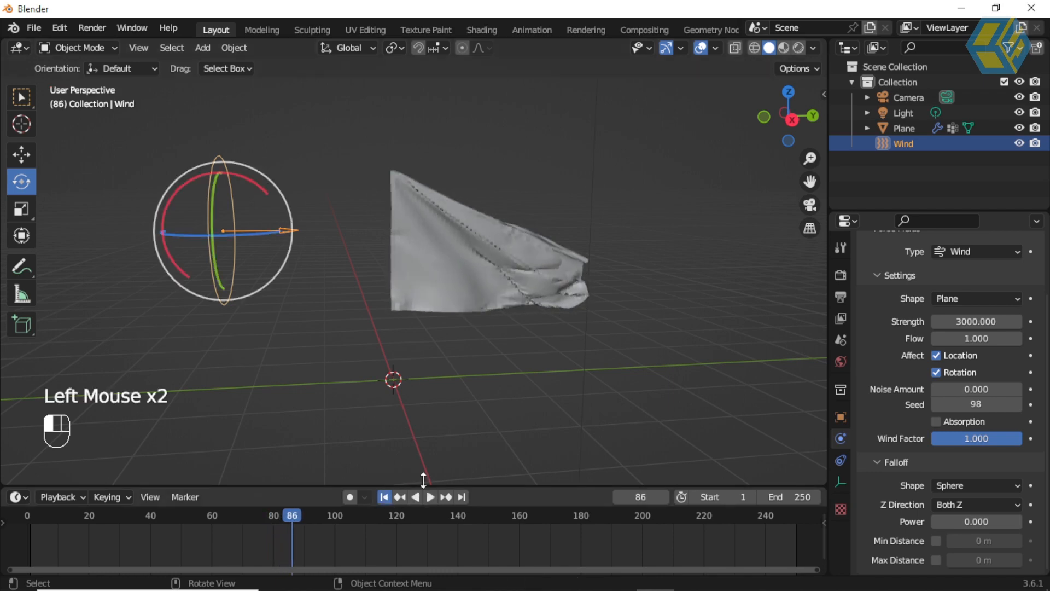
- Look through the plane's cloth, modifier, particle, constraint and object data properties in search of the wind settings
click(538, 242)
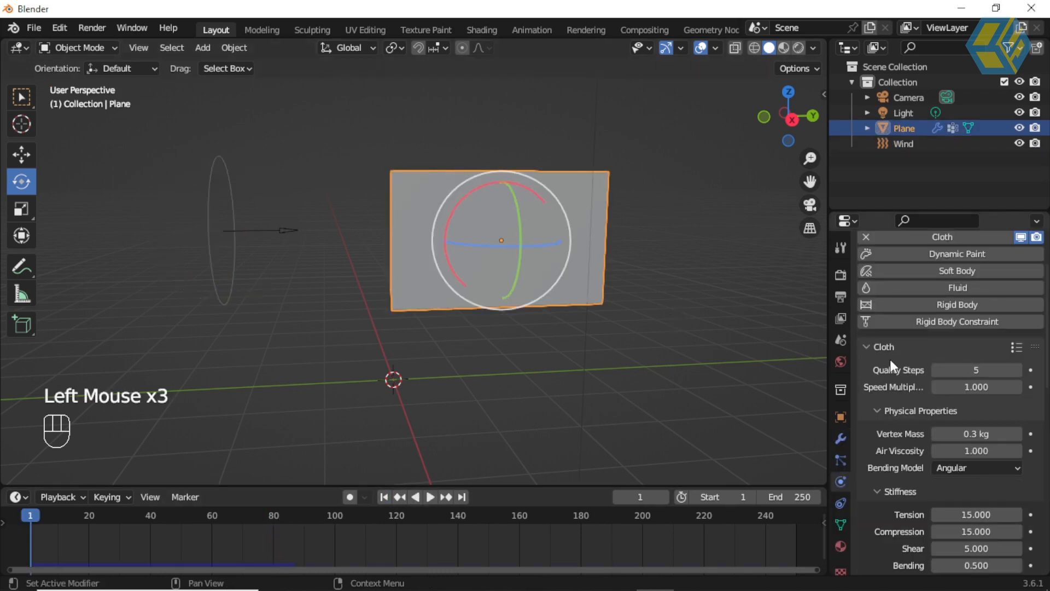
drag(185, 191, 280, 284)
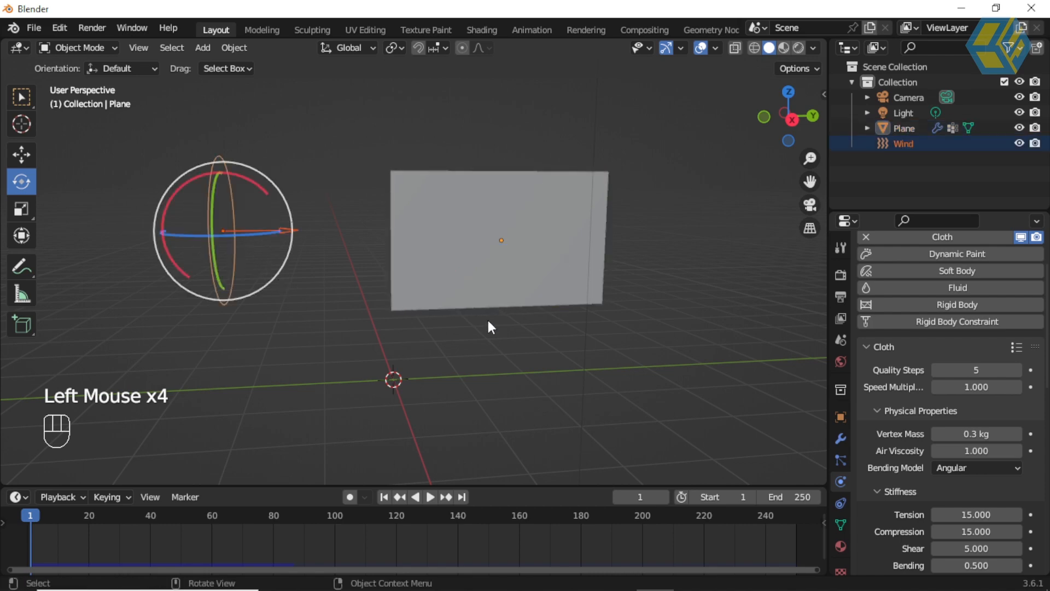
scroll(663, 353, down, 3)
scroll(665, 359, up, 4)
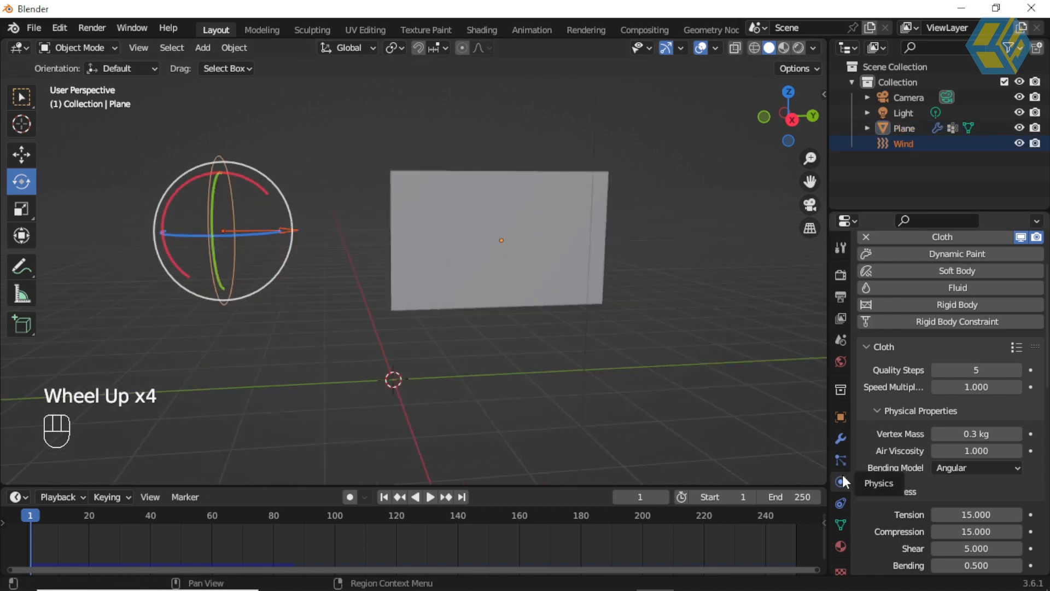
click(841, 438)
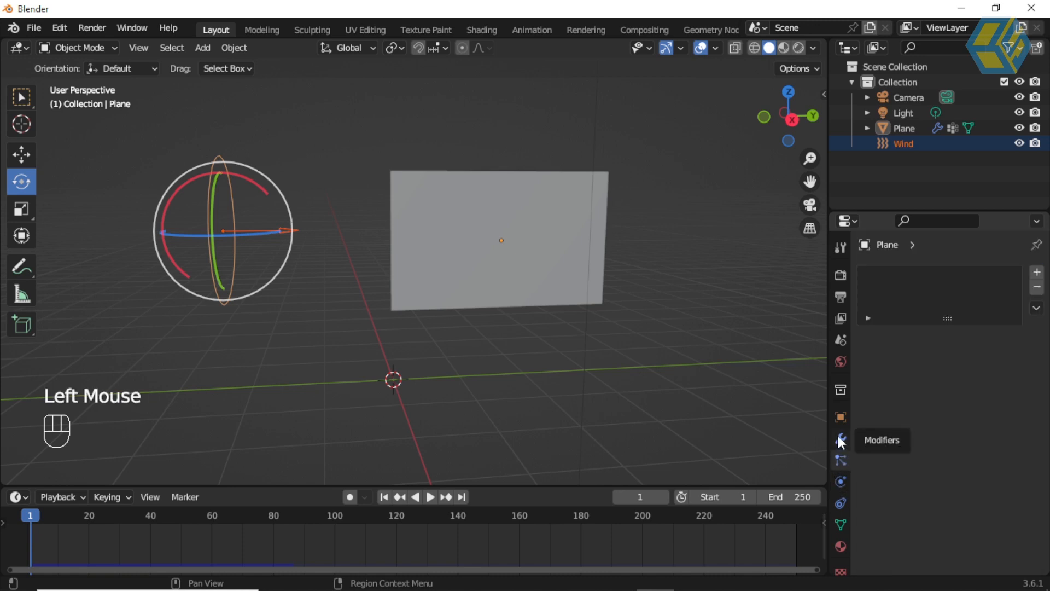
click(841, 438)
click(841, 419)
click(841, 438)
click(841, 460)
click(843, 482)
click(841, 503)
click(841, 524)
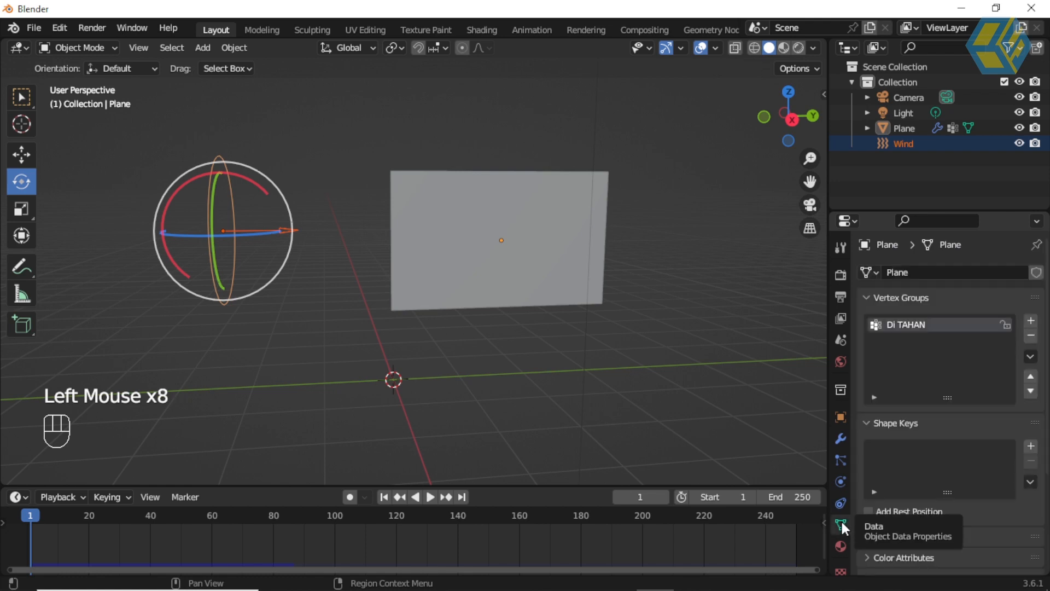
- Select the Wind force field, bring up its physics settings and set its strength to 15000
click(241, 236)
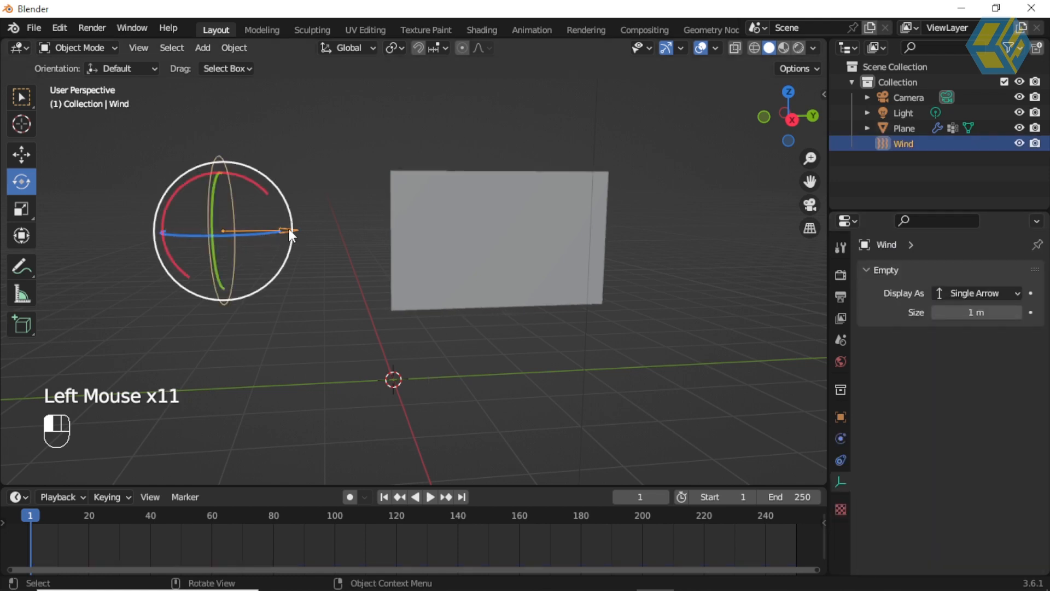
click(113, 112)
drag(113, 113, 327, 342)
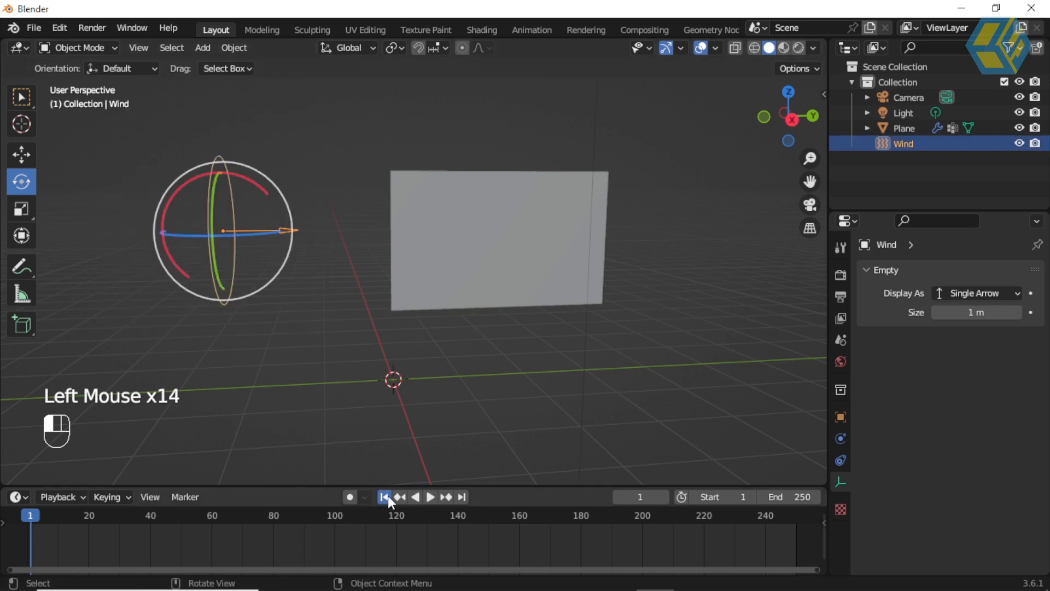
click(185, 150)
drag(214, 169, 276, 261)
click(895, 143)
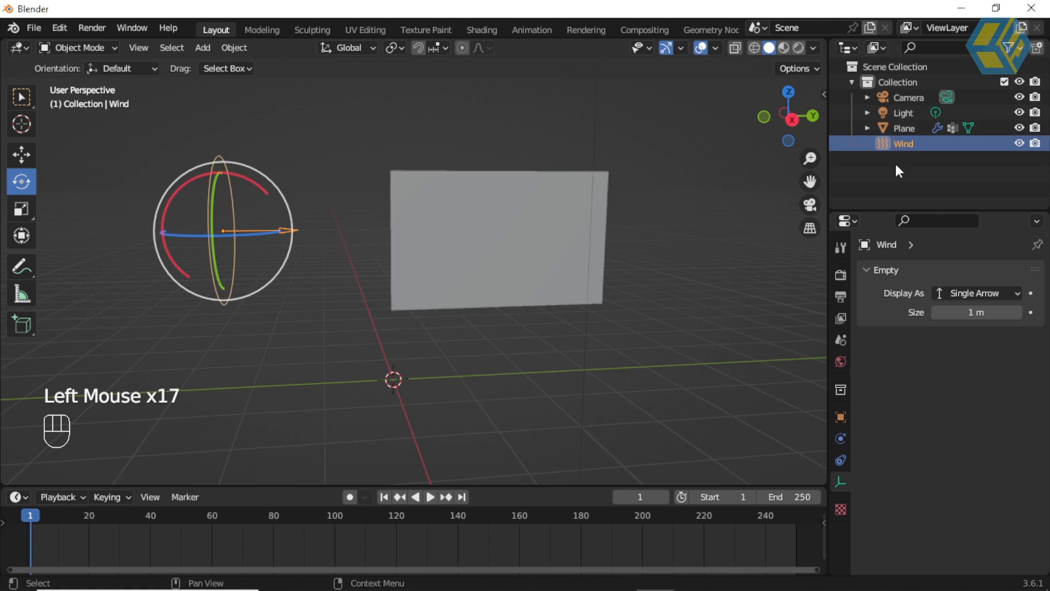
click(842, 460)
click(842, 479)
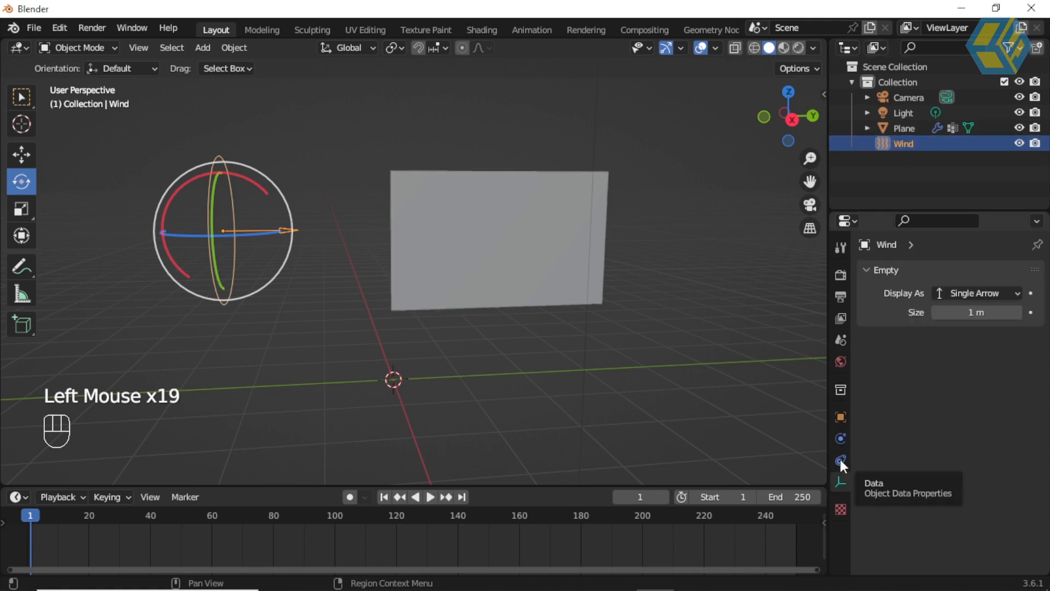
click(840, 438)
click(972, 390)
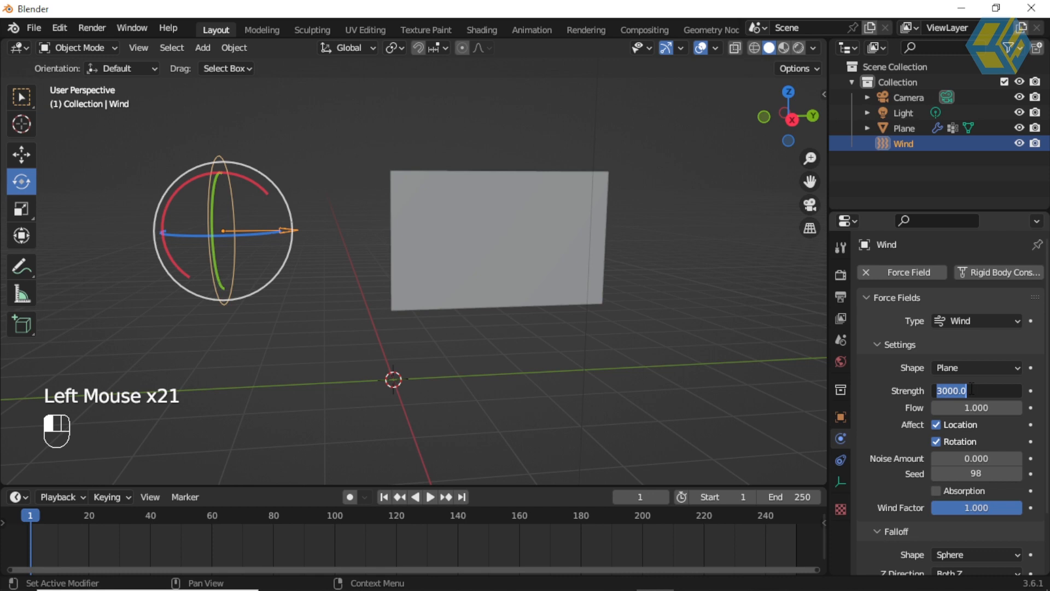
text(15000)
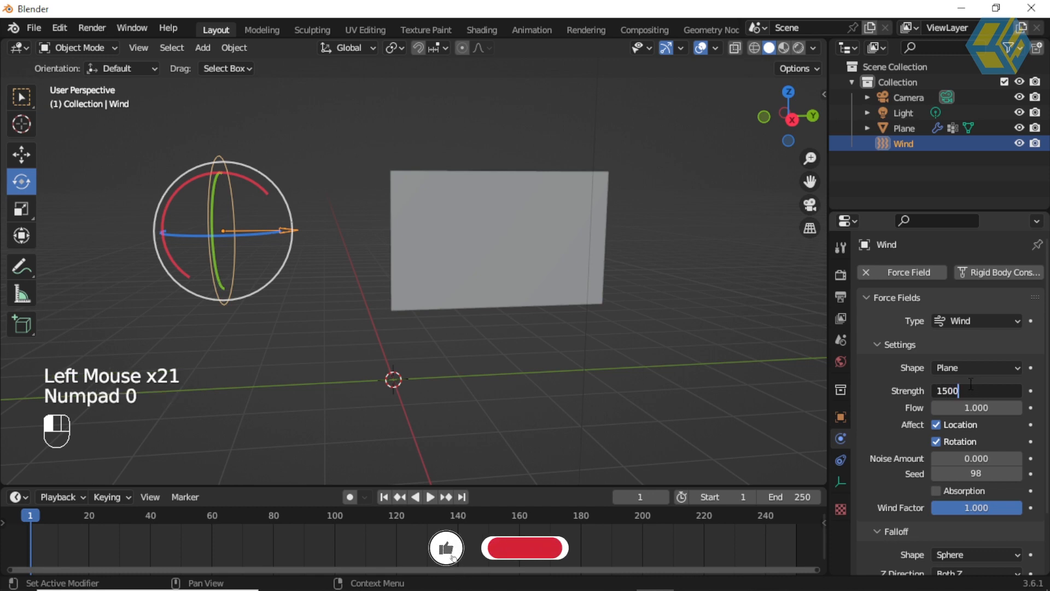
key(Return)
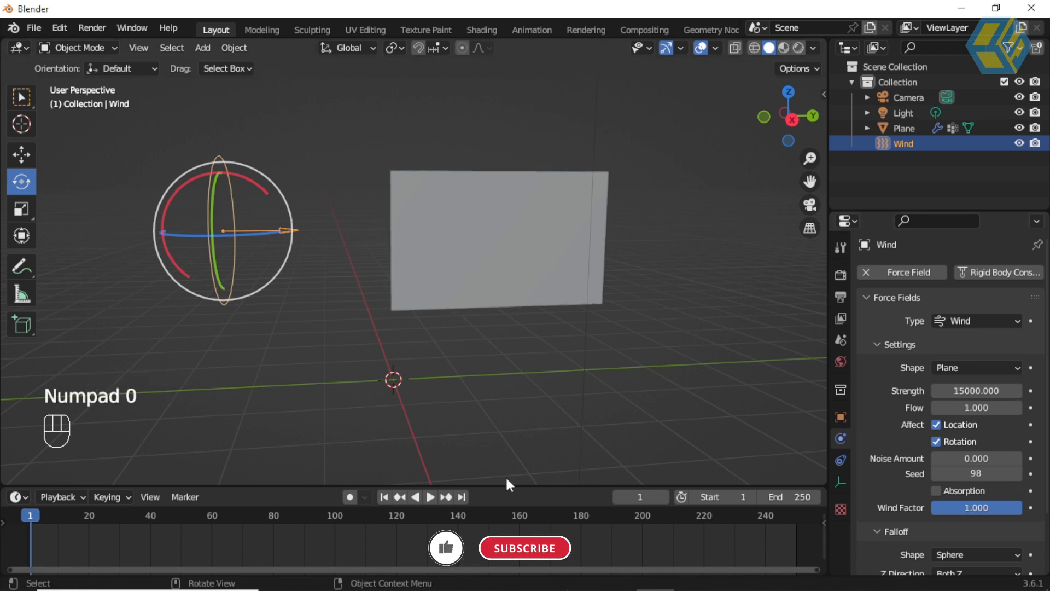
- Play the simulation from the first frame with the stronger wind and pause it at frame 51
click(384, 495)
click(425, 496)
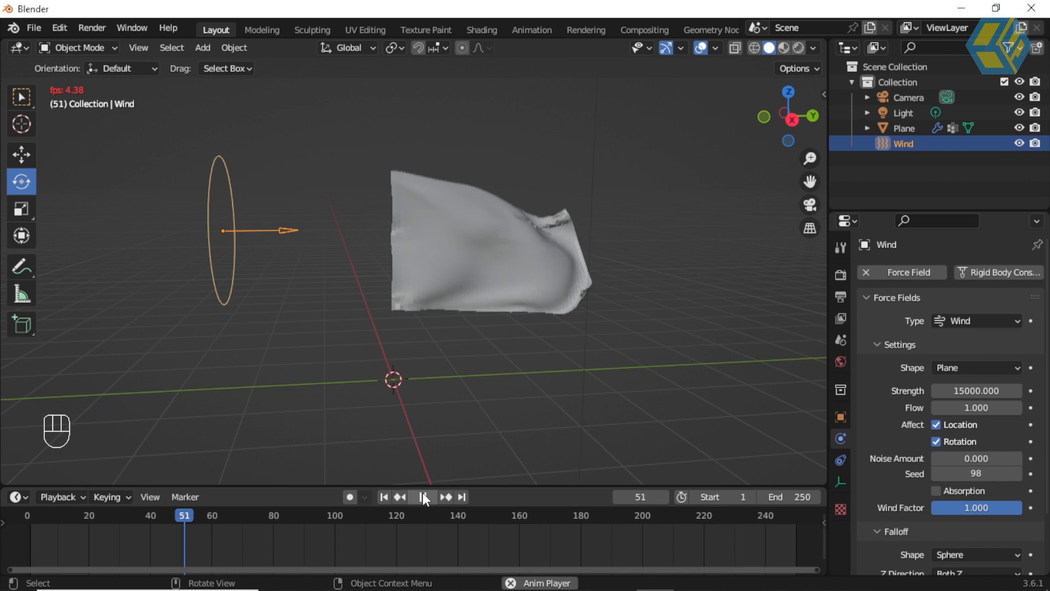
click(422, 496)
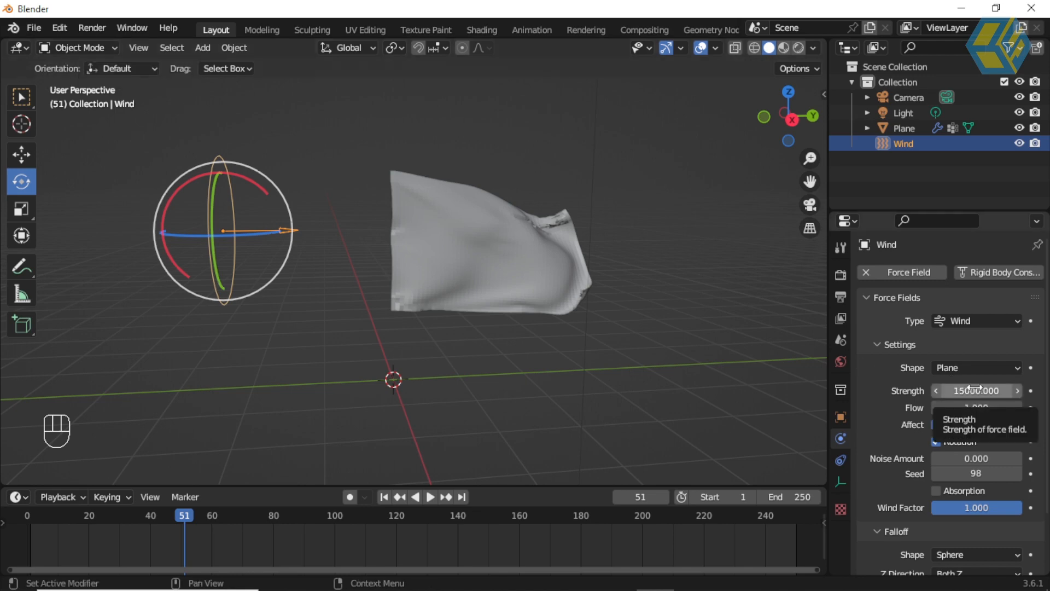
- Deselect the Wind force field and add a cylinder mesh at the world origin
click(90, 48)
click(272, 123)
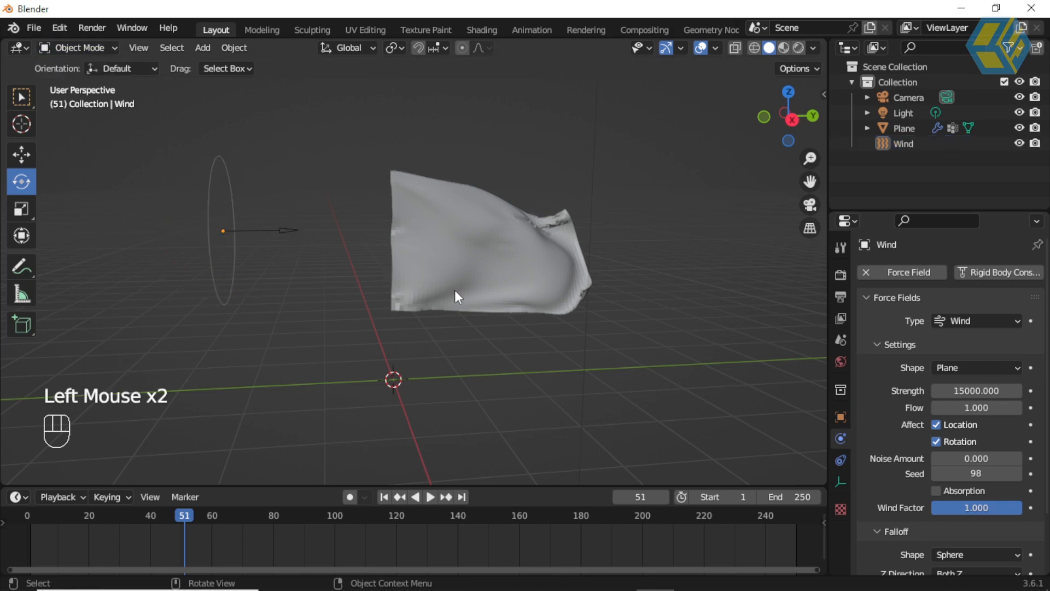
click(203, 49)
mouse_move(215, 70)
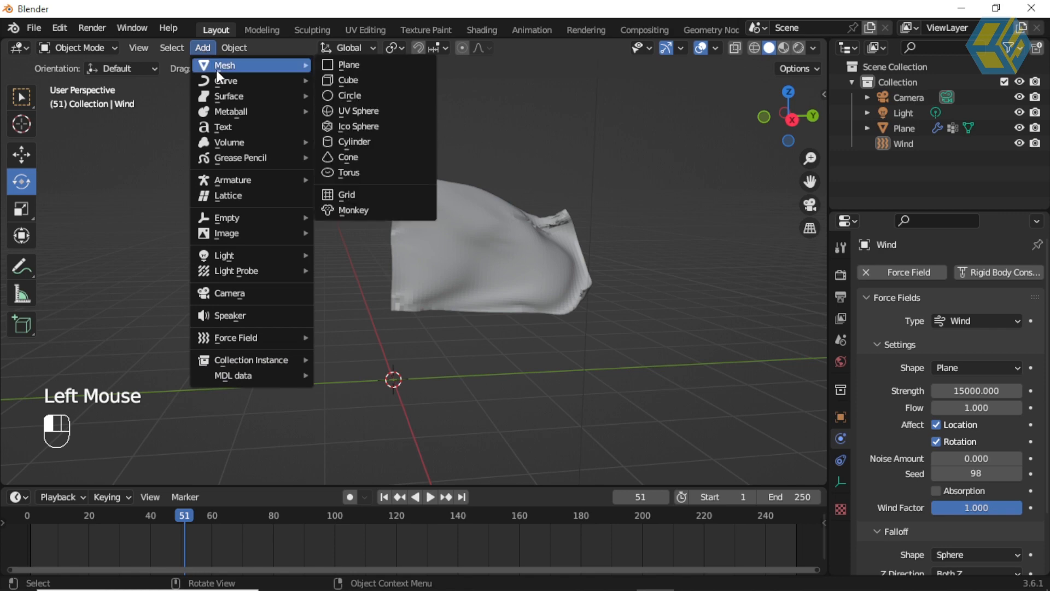
click(363, 142)
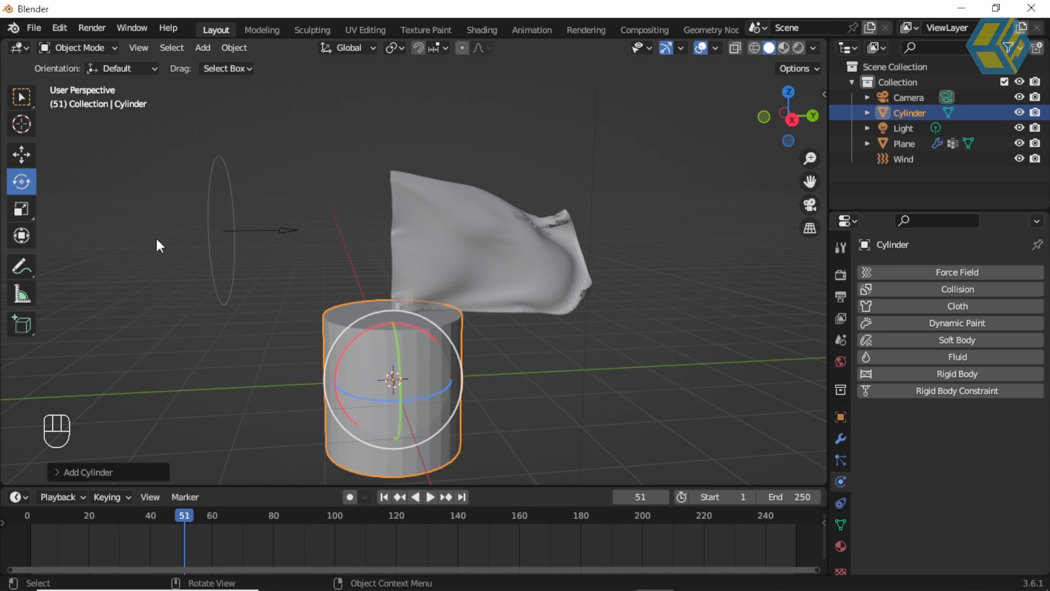
- Scale the cylinder down along X and Y into a thin upright pole below the flag's pinned edge
click(18, 216)
mouse_move(431, 393)
middle_down()
mouse_move(446, 413)
mouse_move(435, 398)
middle_up()
drag(436, 392, 396, 375)
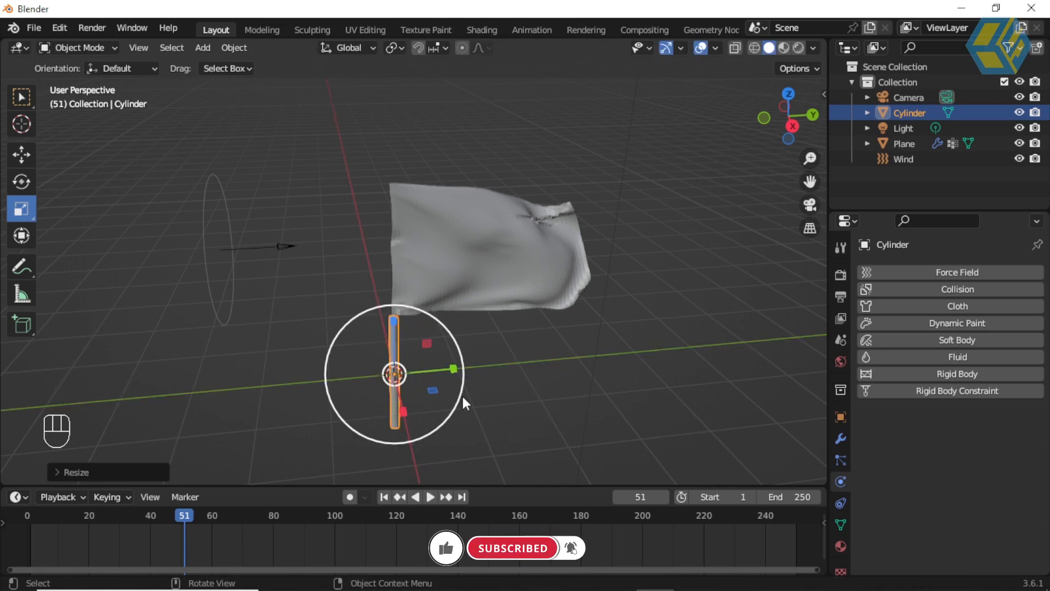
- Stretch the cylinder pole along Z, return to frame 1, and raise the pole until its top sits slightly above the flag's upper edge
drag(393, 322, 394, 218)
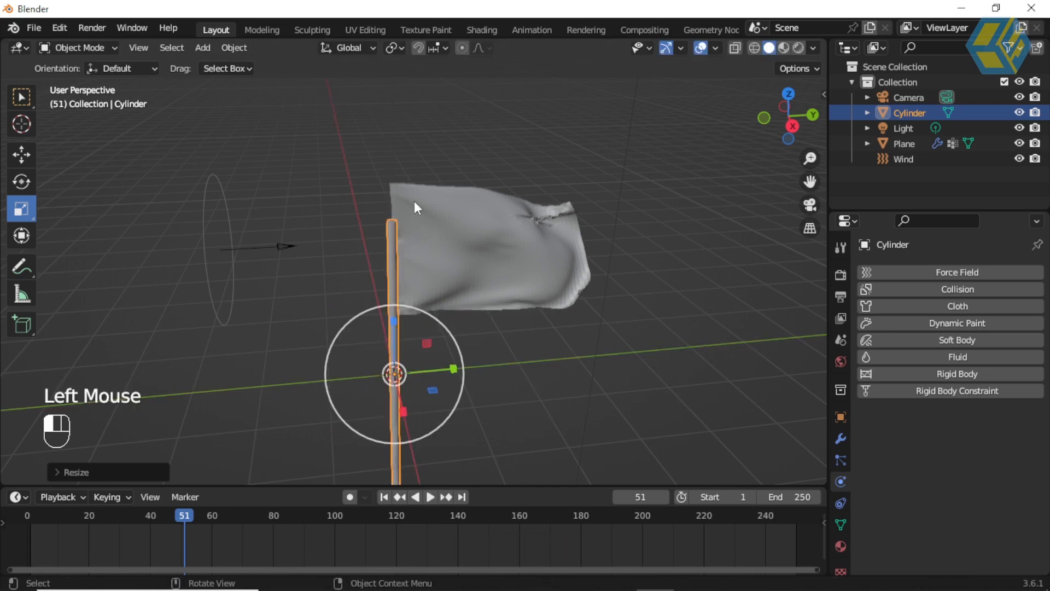
click(794, 127)
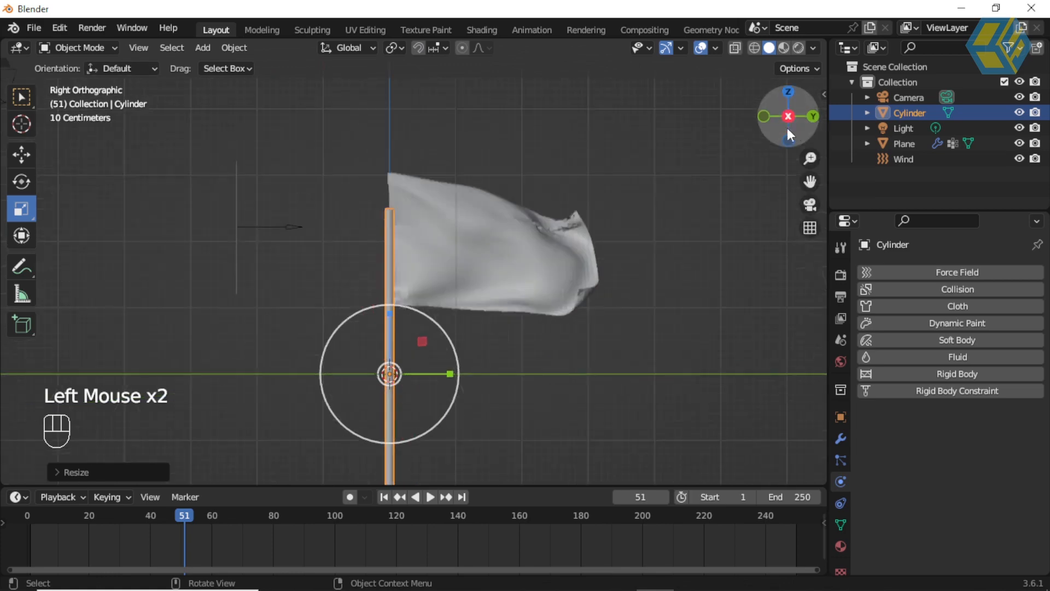
click(21, 153)
click(384, 497)
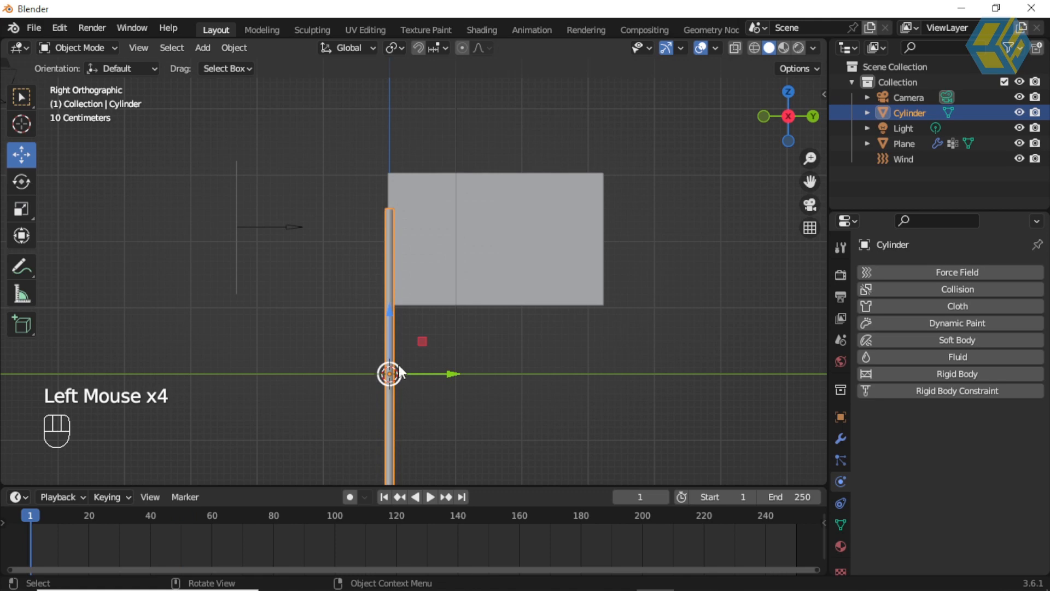
drag(392, 336, 395, 254)
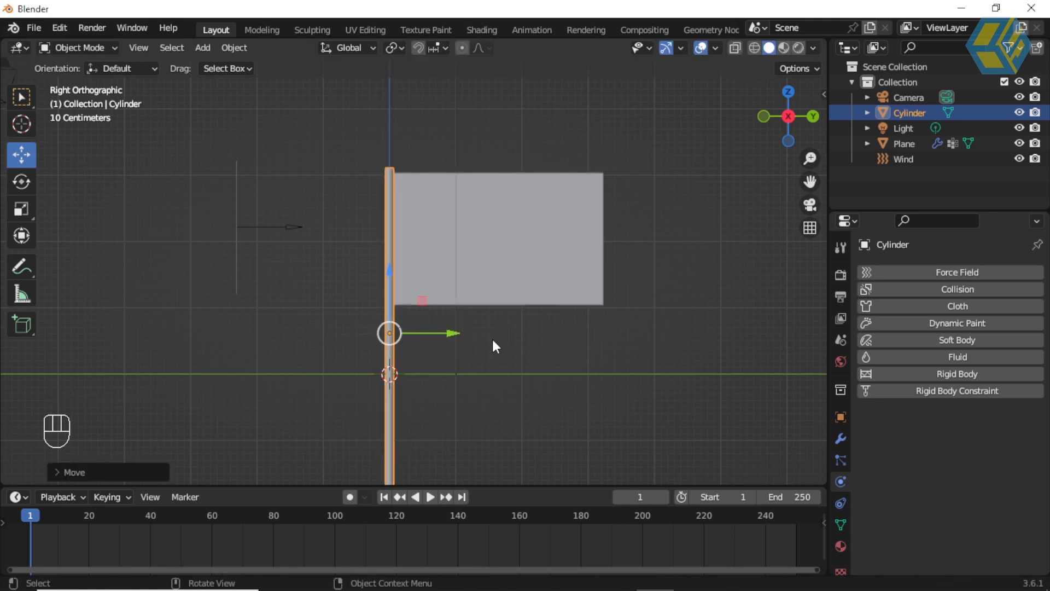
- Try tilting the pole about the Y axis around its middle origin, and undo the rotation
scroll(492, 356, down, 2)
shift+middle_drag(480, 369, 523, 307)
scroll(528, 305, up, 2)
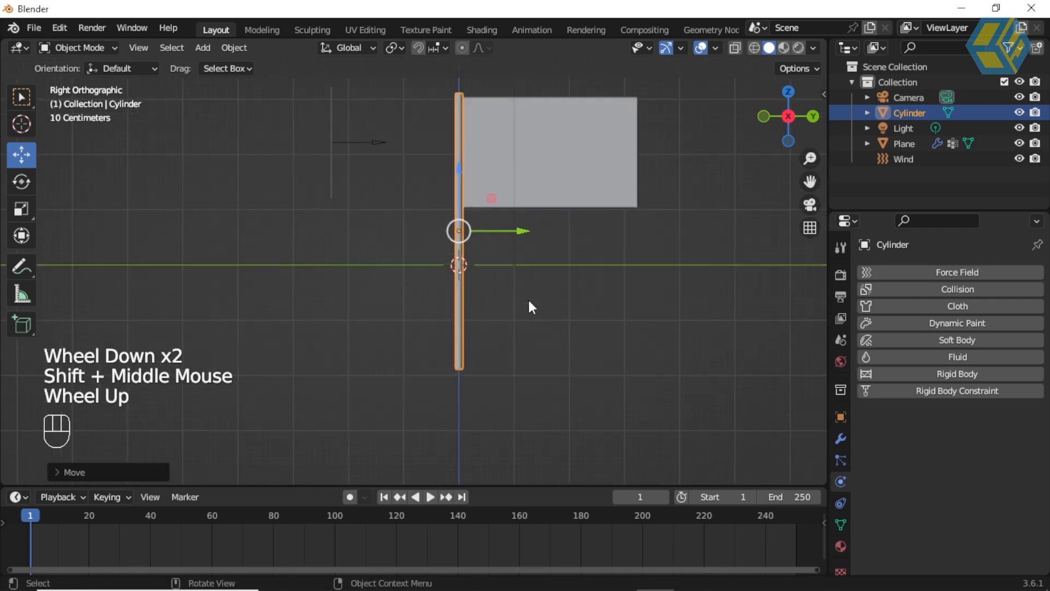
shift+middle_drag(576, 279, 519, 319)
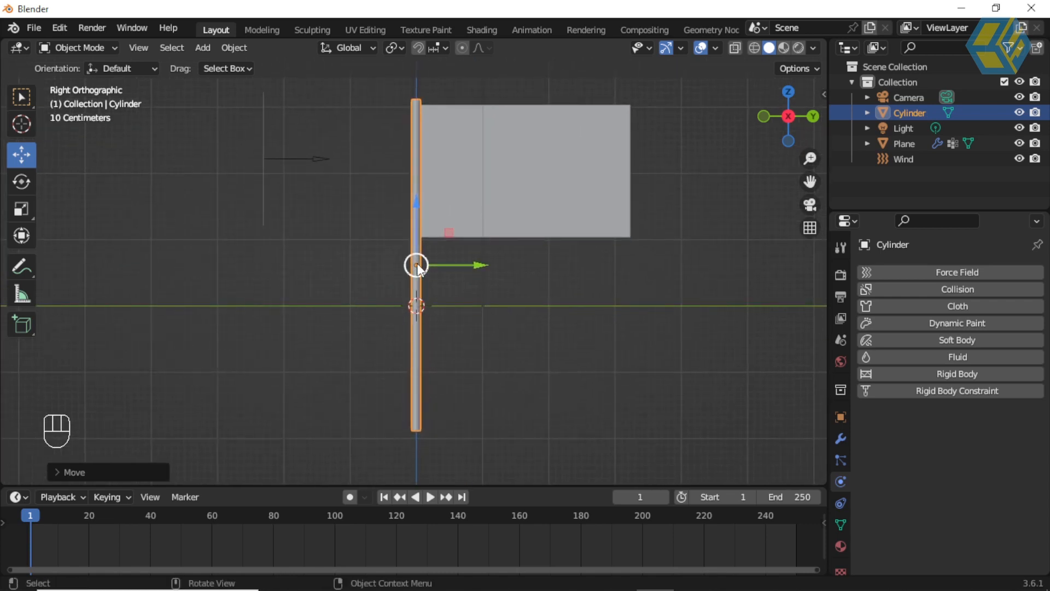
middle_drag(488, 375, 153, 244)
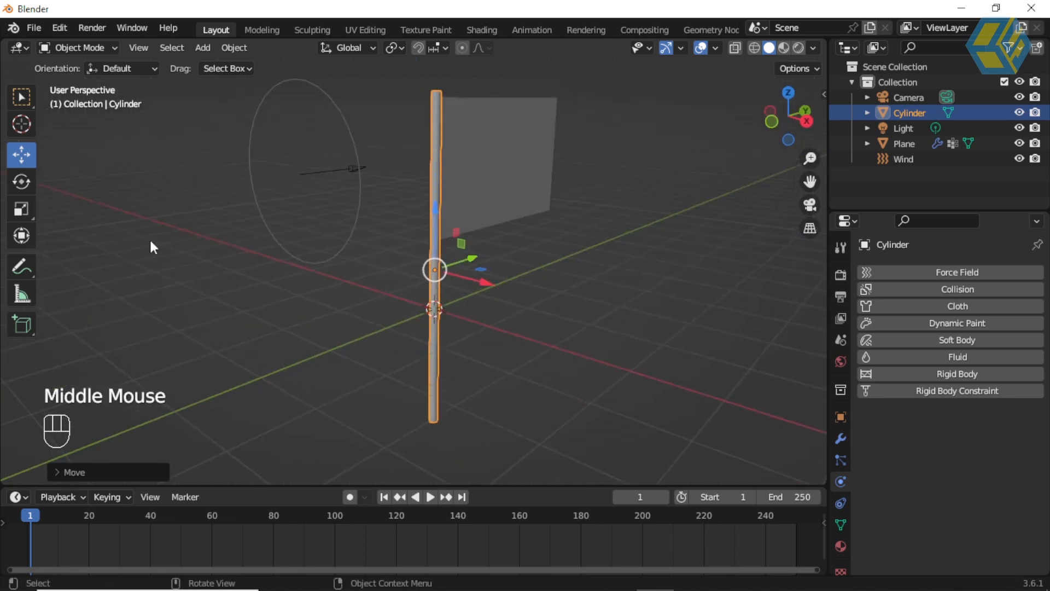
click(21, 181)
drag(479, 274, 504, 277)
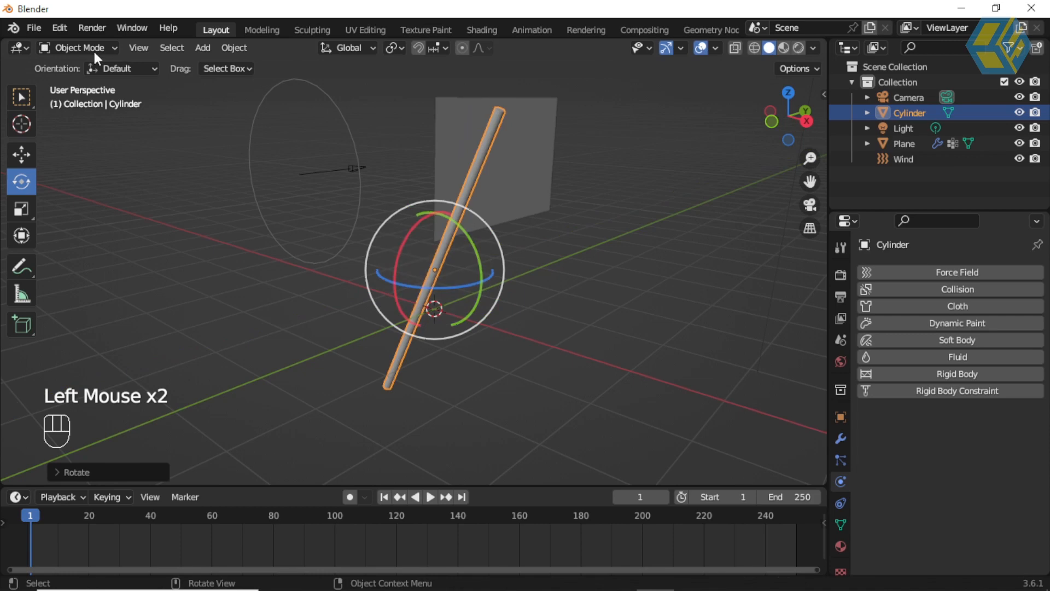
click(60, 27)
click(81, 46)
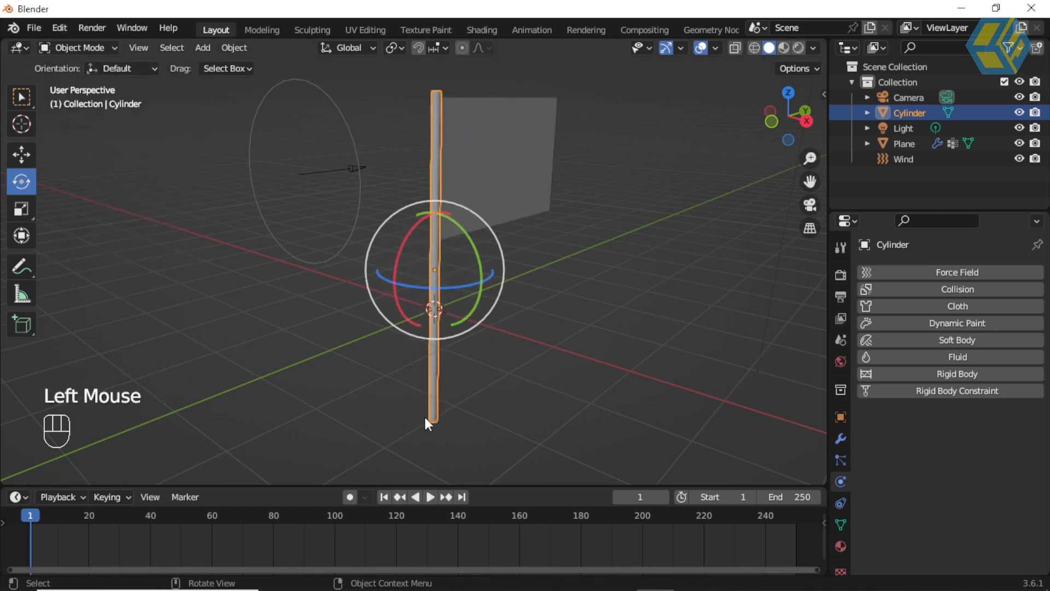
- In Edit Mode with X-ray and wireframe display, select all the pole's bottom-end vertices and snap the 3D cursor to them
mouse_move(432, 424)
middle_down()
mouse_move(464, 417)
mouse_move(446, 412)
middle_up()
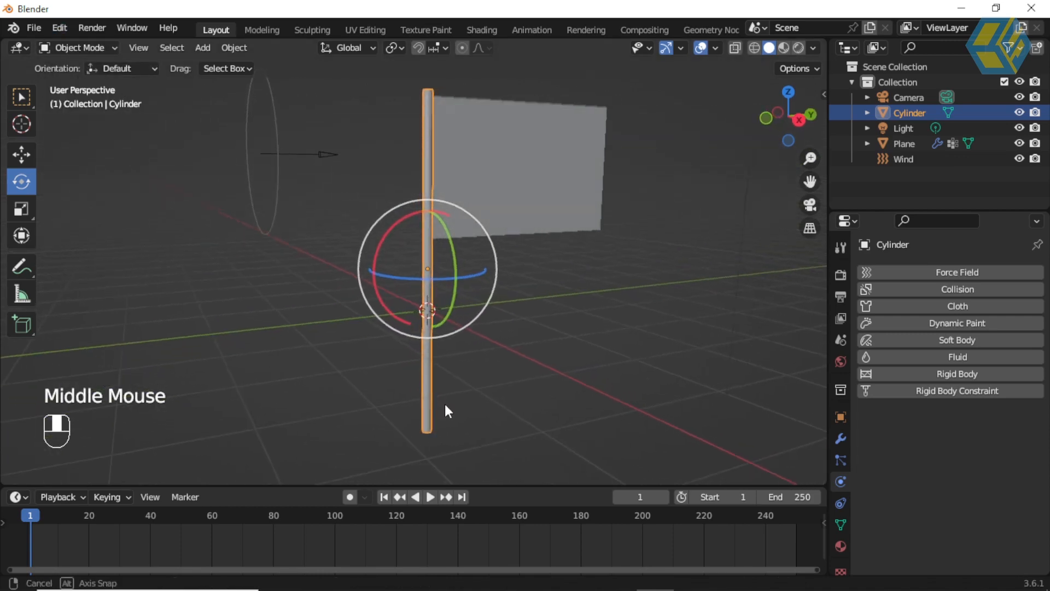
click(76, 47)
click(82, 82)
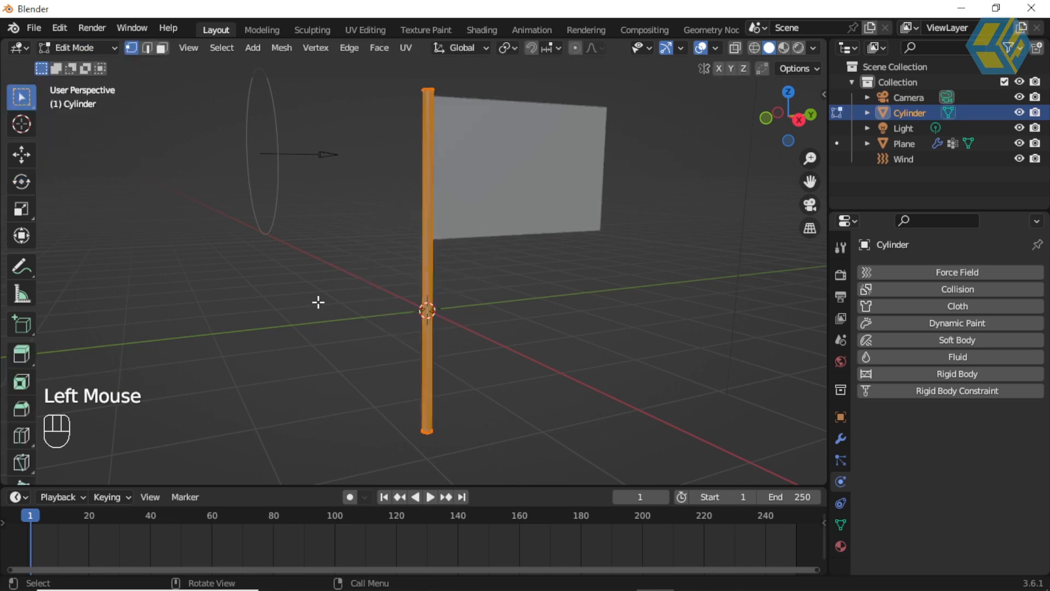
drag(467, 458, 380, 400)
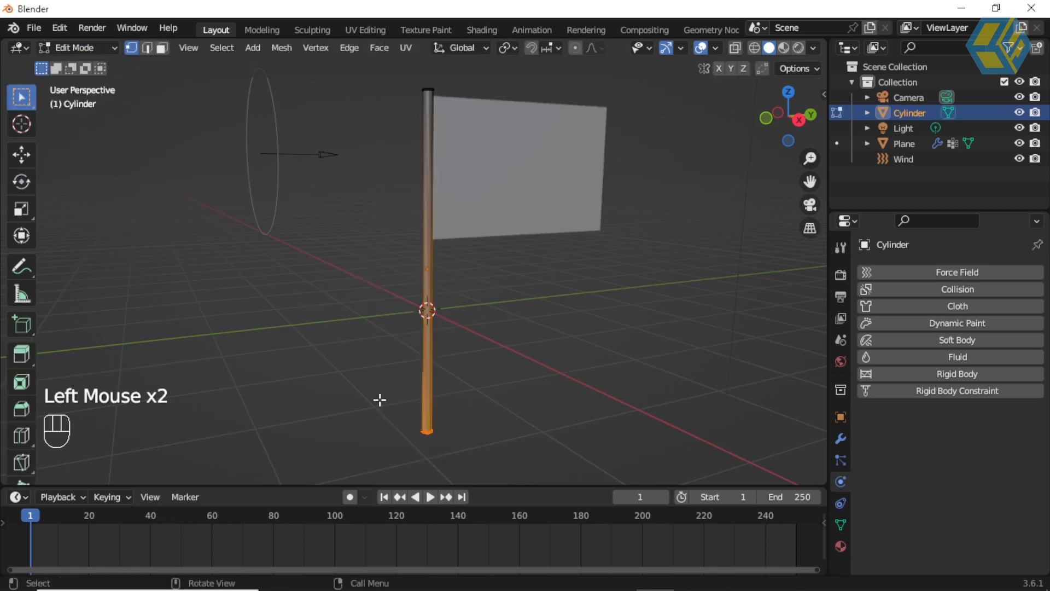
click(737, 52)
click(347, 386)
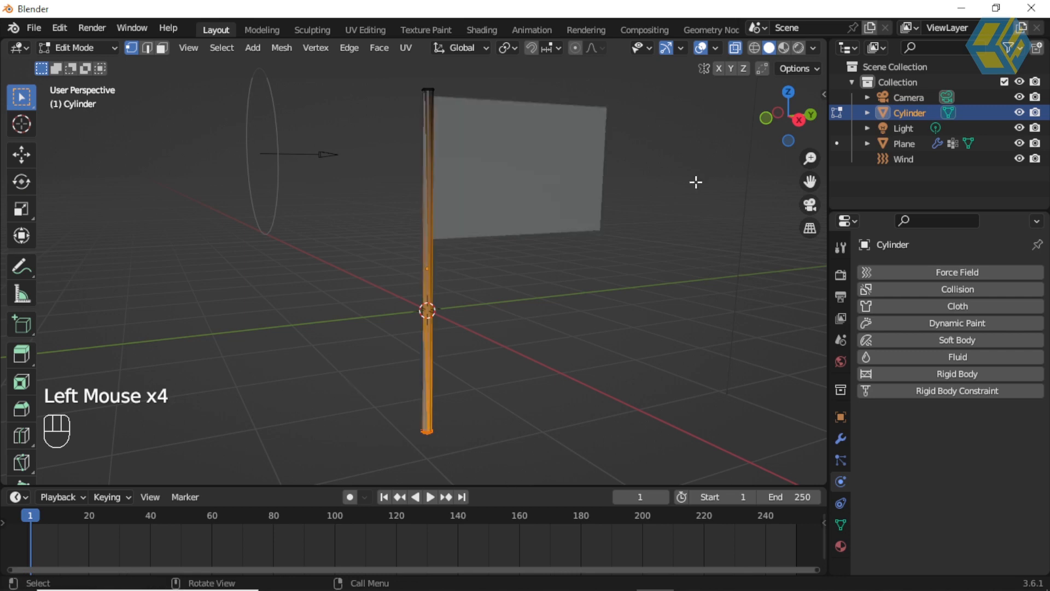
click(755, 47)
mouse_move(469, 437)
mouse_down()
mouse_move(452, 443)
mouse_move(369, 394)
mouse_up()
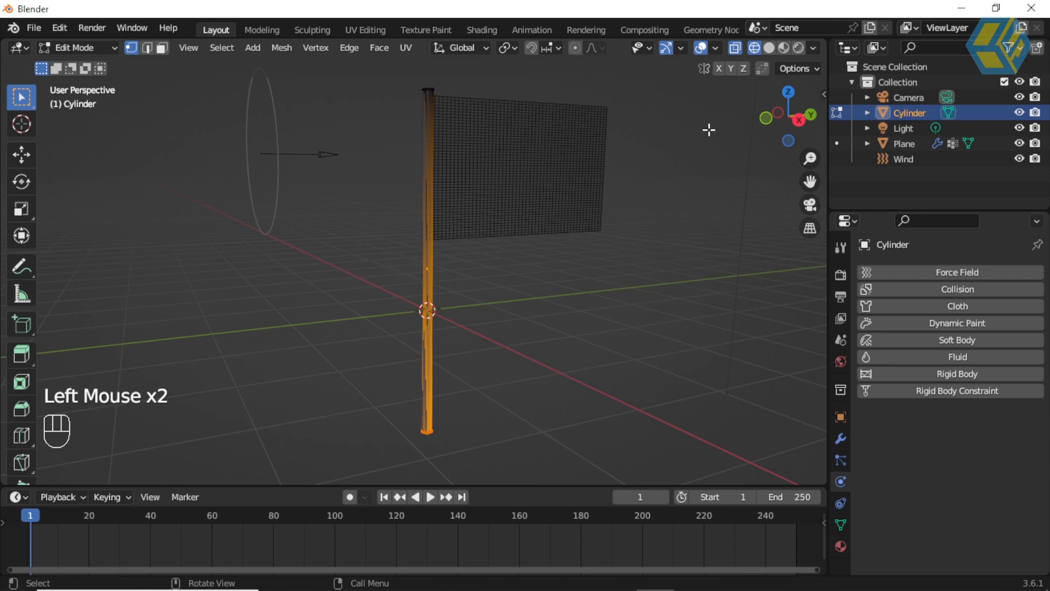
key(shift+s)
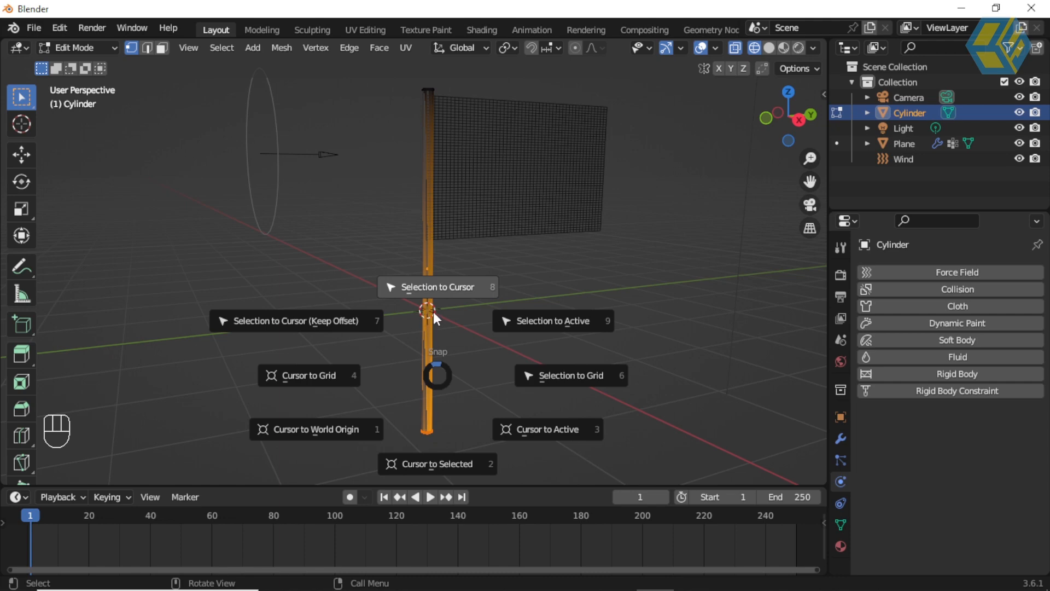
click(411, 463)
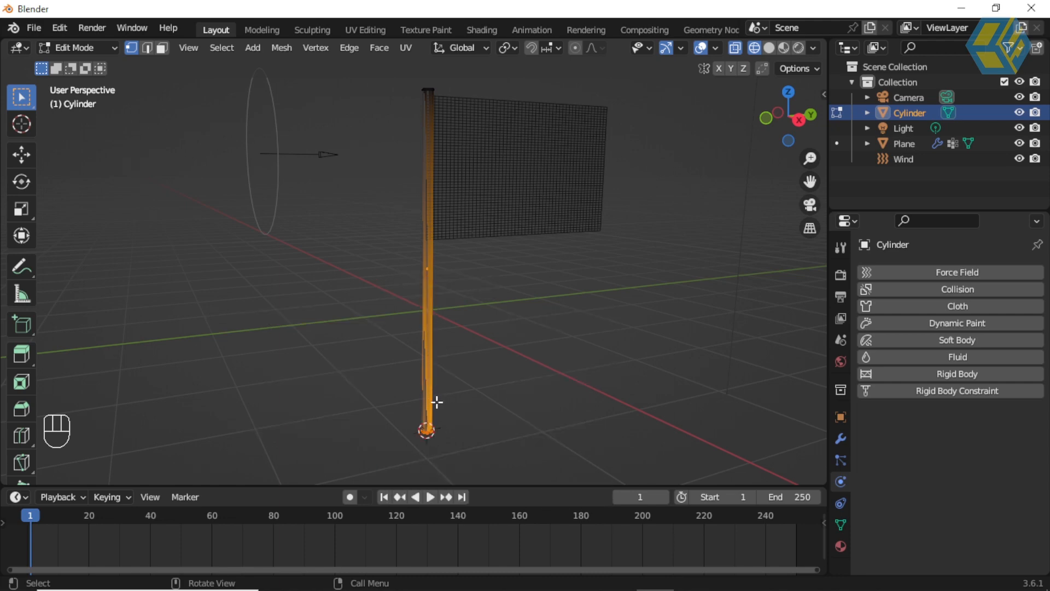
- Return to Object Mode with solid shading and set the pole's origin to the 3D cursor at its base
click(88, 48)
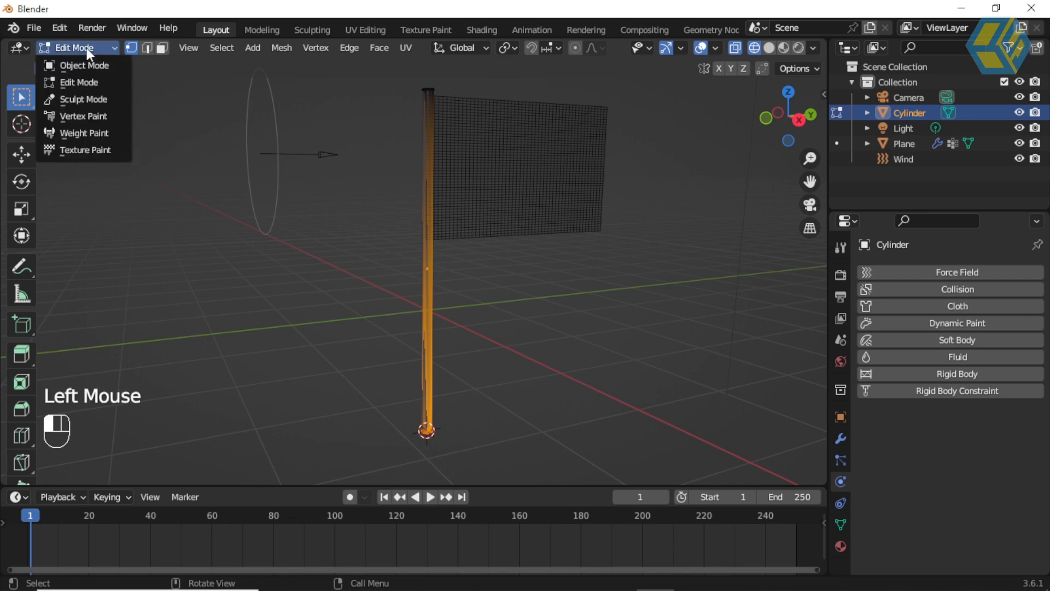
click(88, 64)
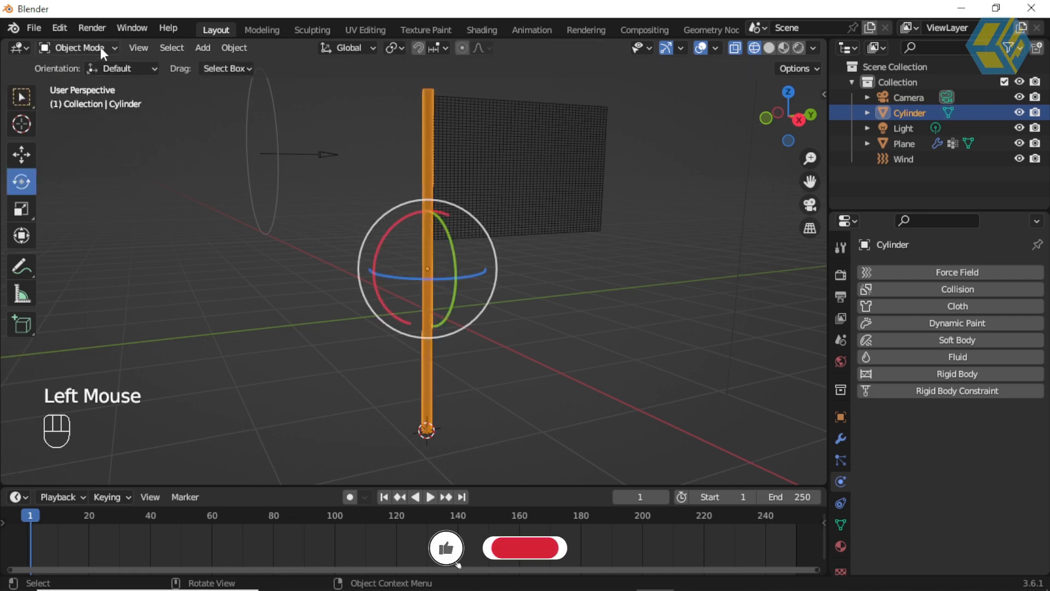
click(769, 47)
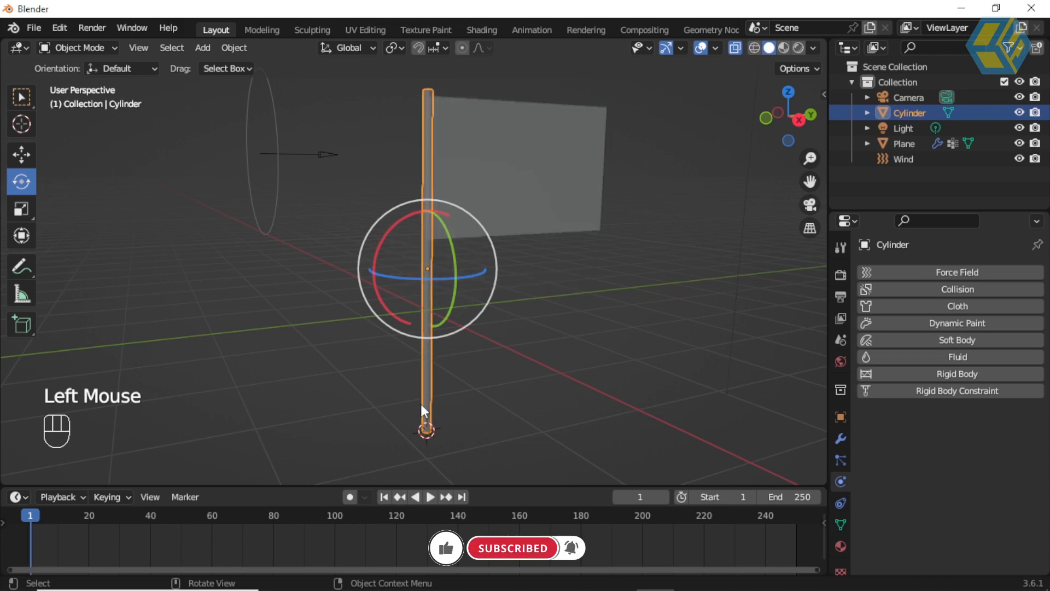
click(235, 50)
mouse_move(249, 82)
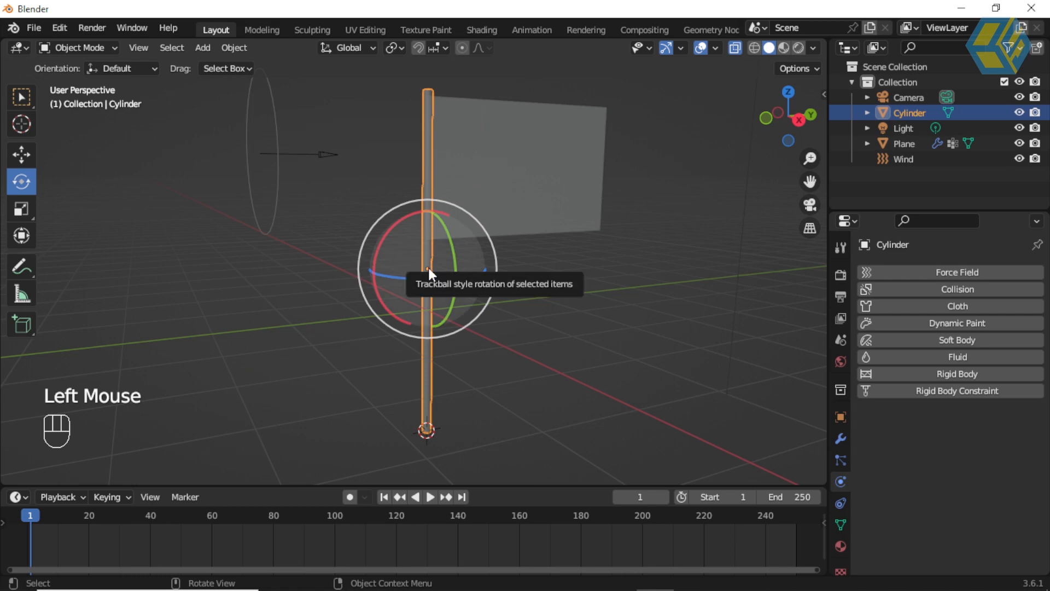
click(234, 48)
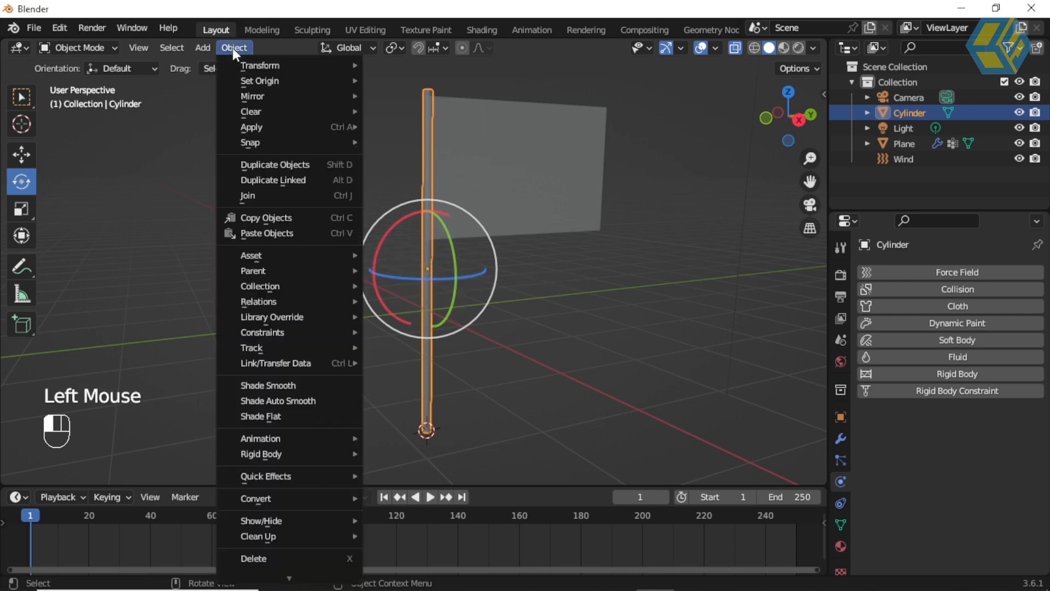
mouse_move(251, 82)
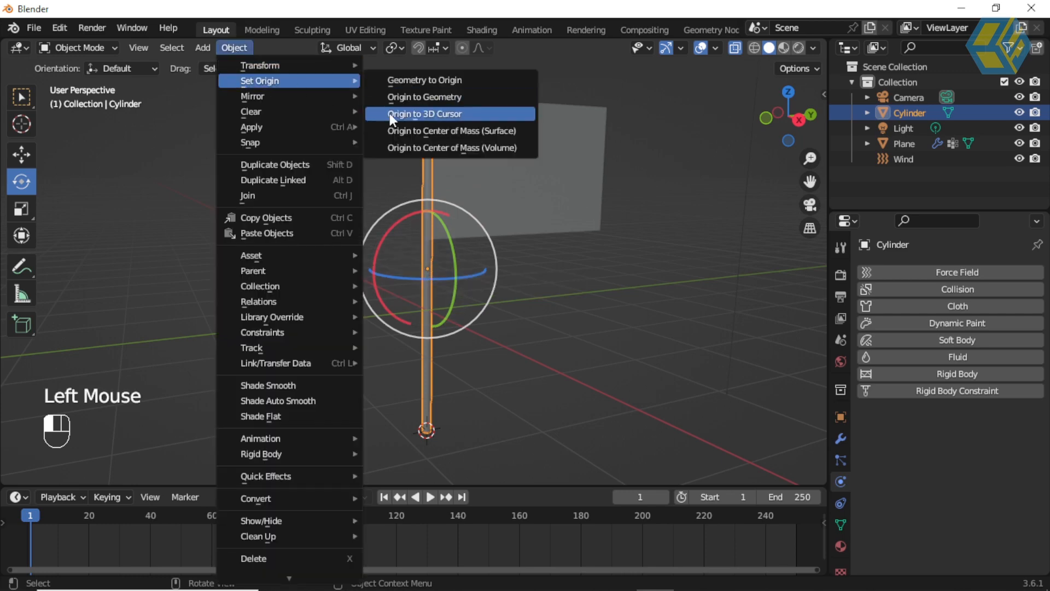
click(405, 115)
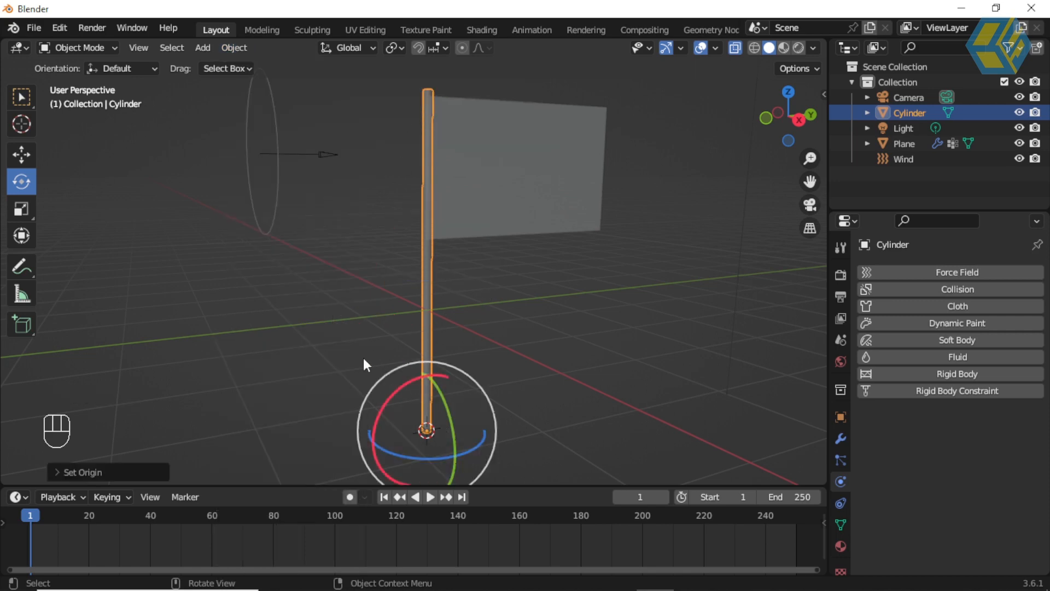
- Test the base pivot by tilting the pole about the Y axis, and undo the tilt
middle_drag(433, 367, 480, 398)
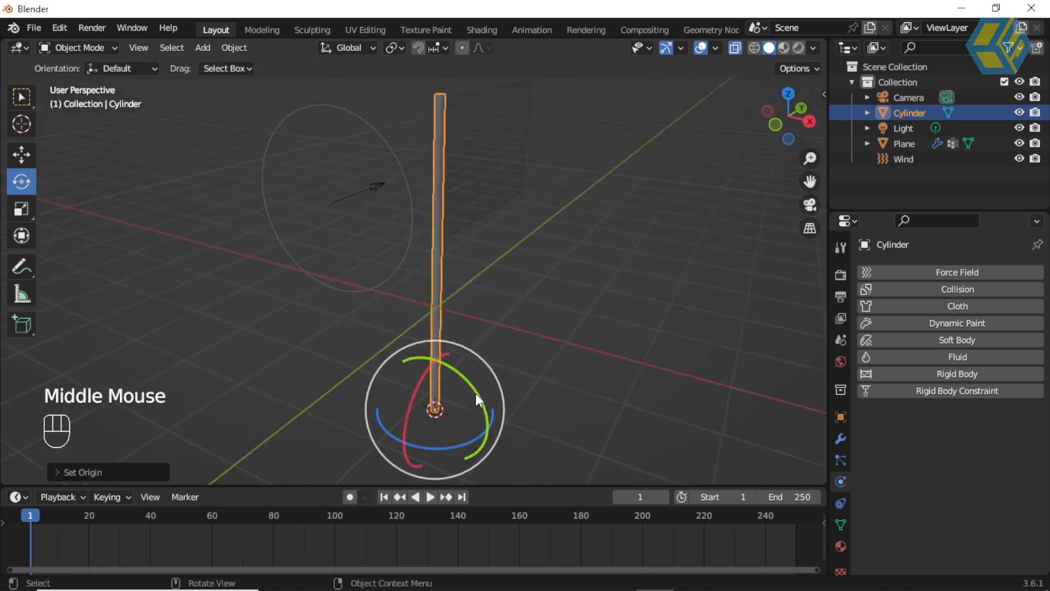
drag(453, 388, 529, 395)
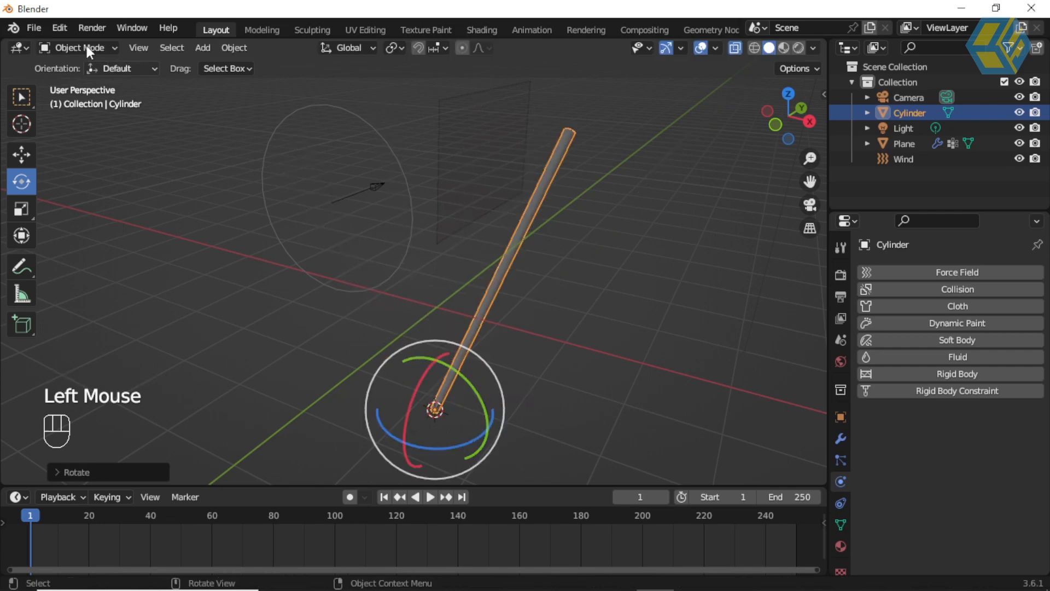
click(59, 27)
click(76, 41)
- Turn off X-ray display so the flag and pole are shown as opaque solids
middle_drag(459, 297, 417, 270)
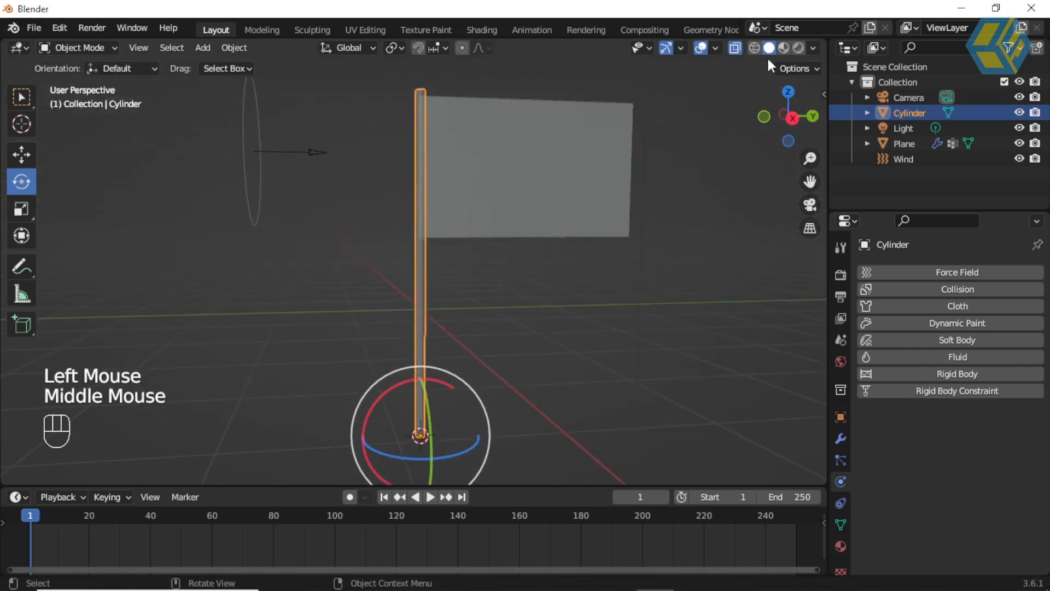
middle_drag(663, 206, 575, 257)
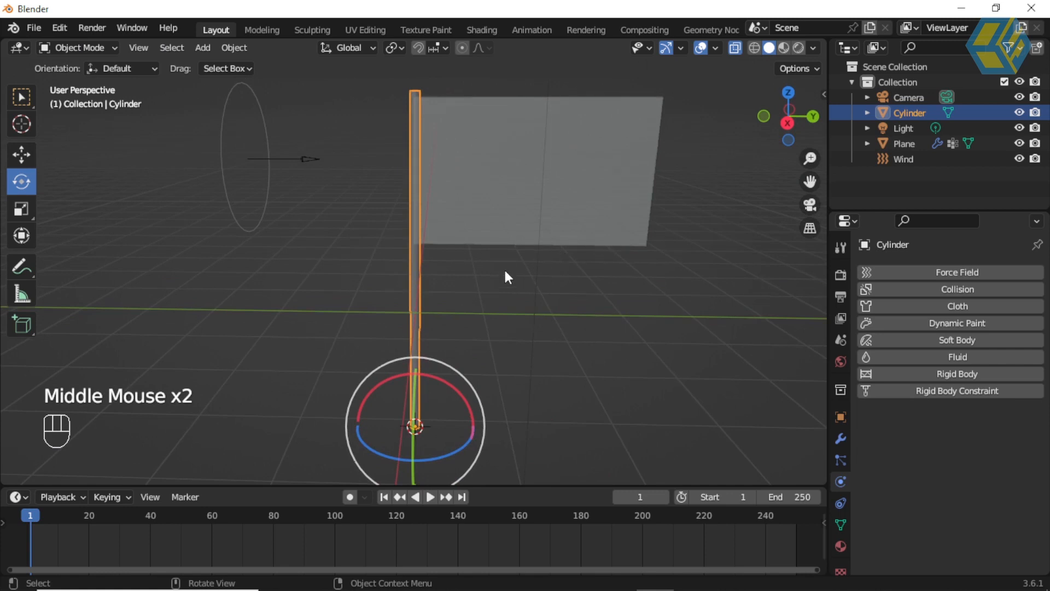
click(735, 48)
middle_drag(584, 303, 592, 284)
scroll(592, 285, down, 1)
- Select the flag plane, check its Di TAHAN vertex group in the mesh data, and deselect the plane
click(493, 200)
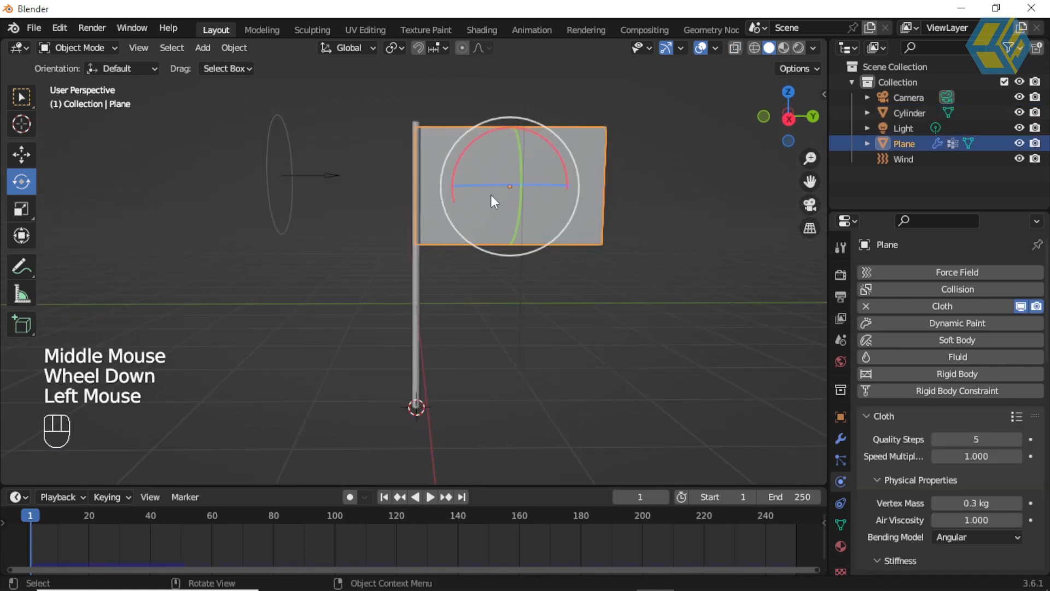
click(841, 524)
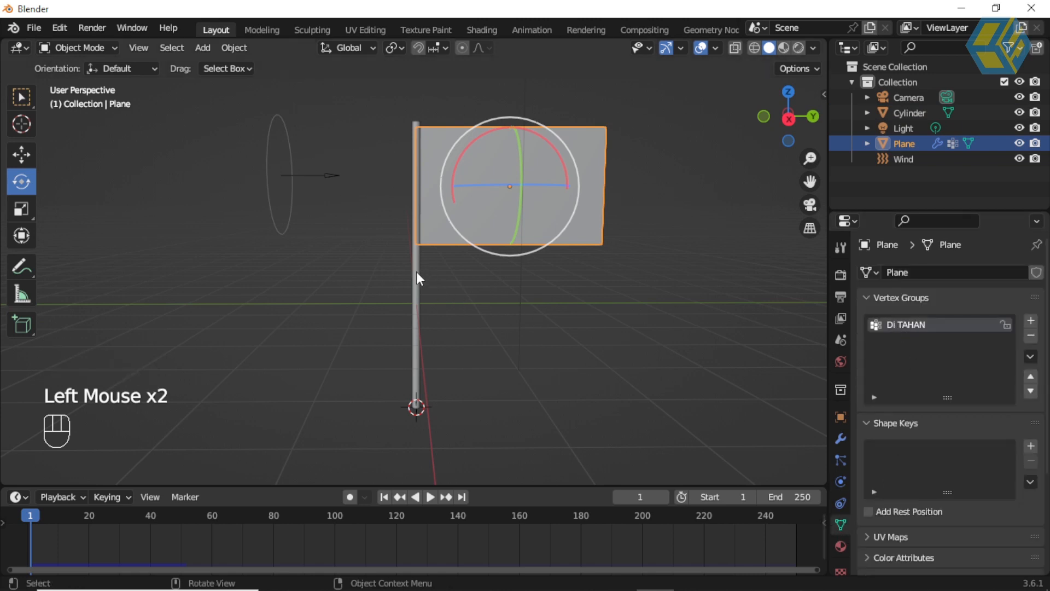
click(559, 324)
click(555, 210)
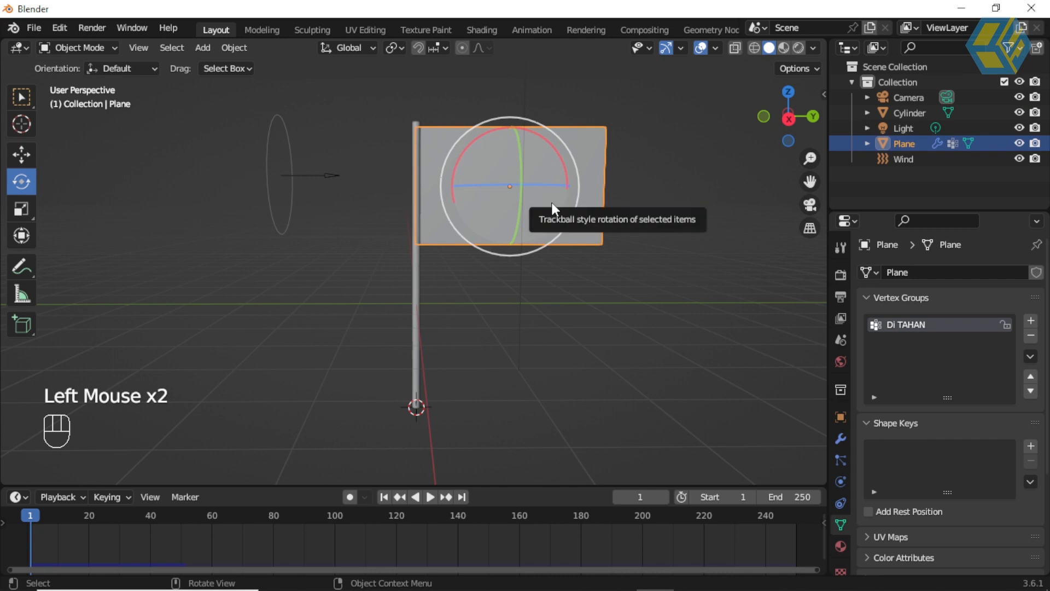
click(667, 258)
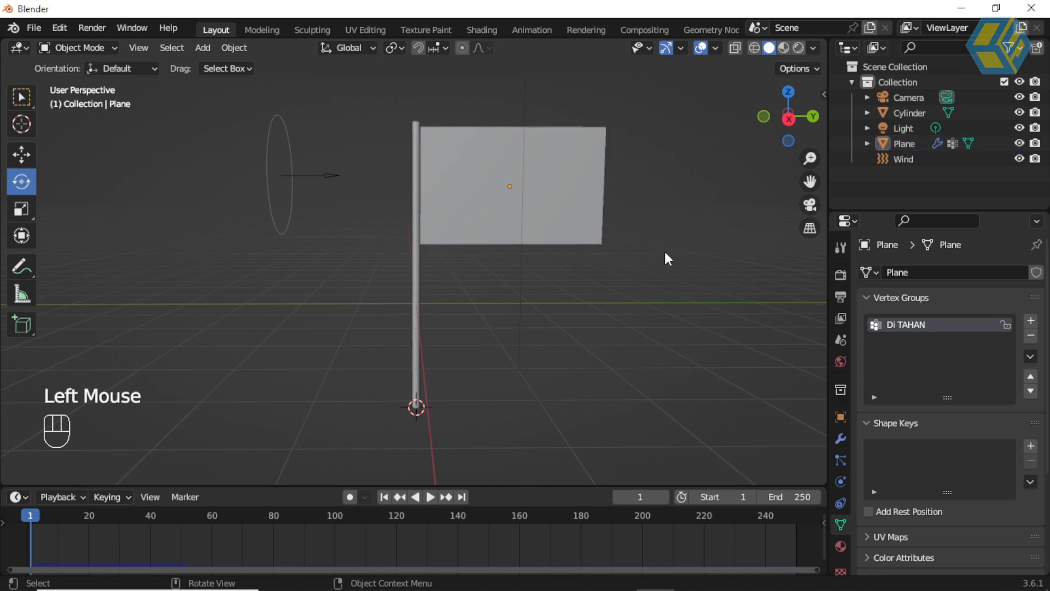
- Select the flag plane and add a Hook modifier below its Cloth modifier
click(569, 165)
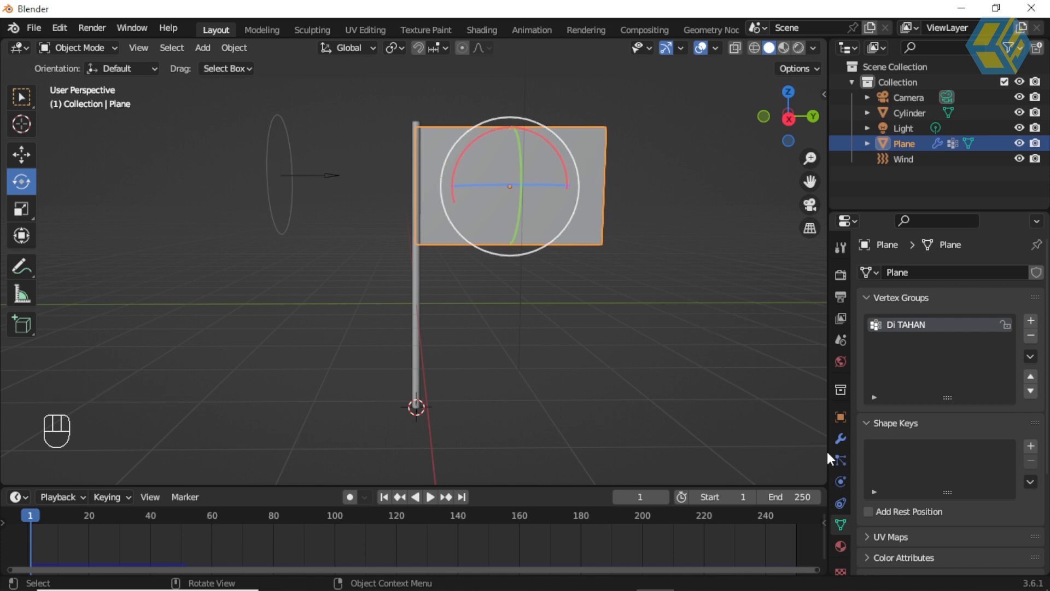
click(840, 438)
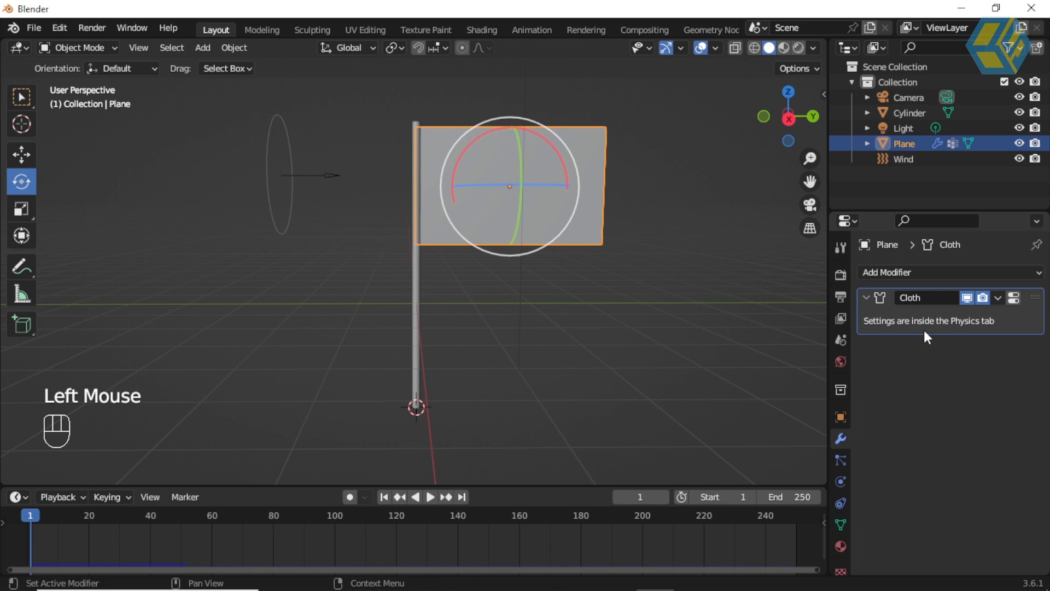
click(921, 273)
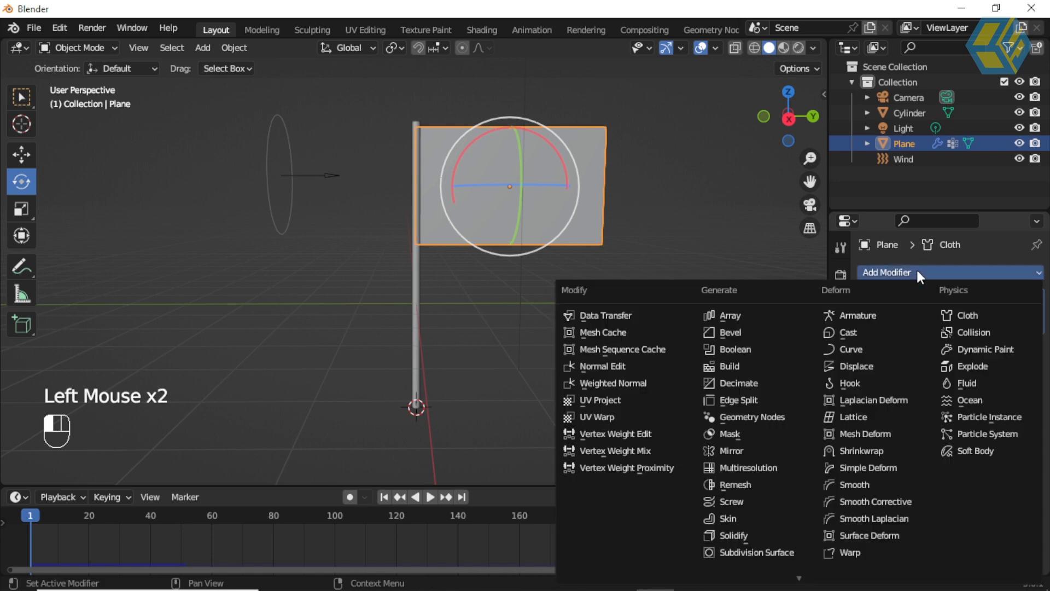
click(874, 384)
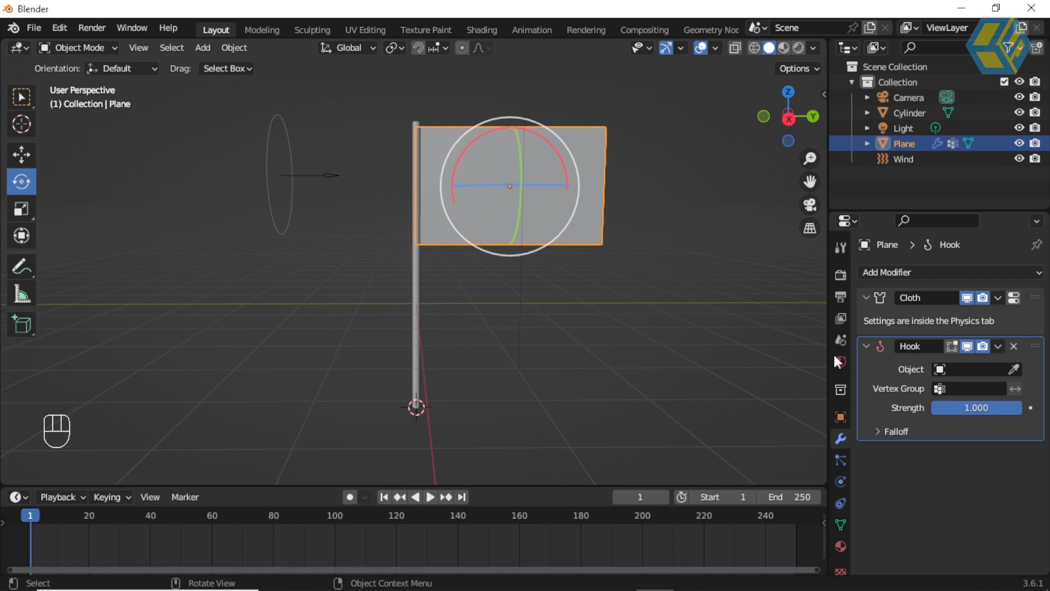
- Move the Hook modifier above the Cloth modifier in the flag plane's modifier stack
drag(1036, 345, 1030, 403)
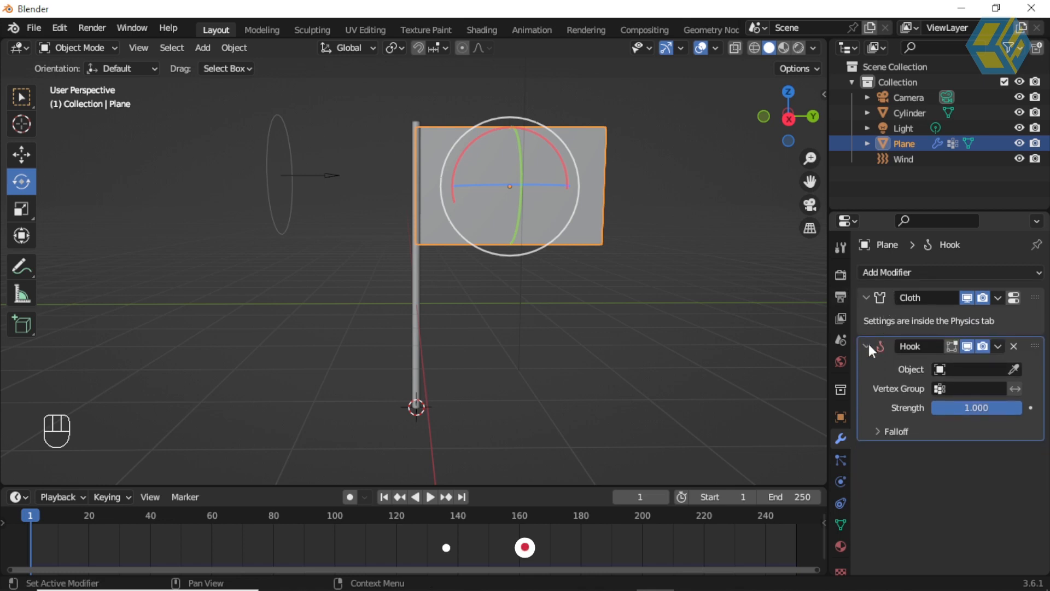
drag(1035, 353, 1032, 285)
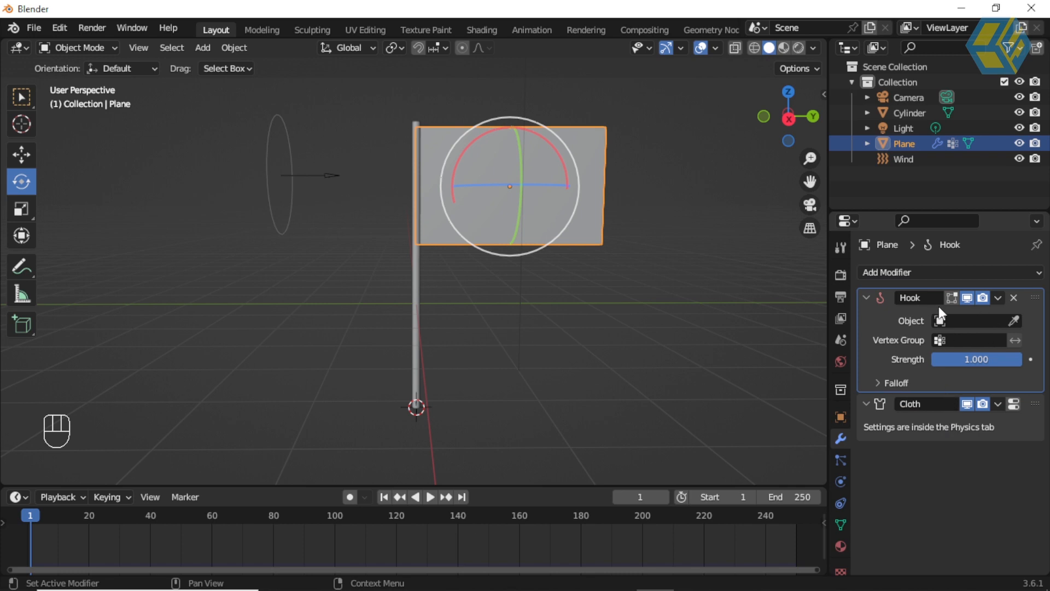
drag(1038, 302, 1039, 422)
drag(1040, 352, 1037, 295)
- Select the cylinder pole, enable auto keying, and insert a rotation keyframe for the upright pole at frame 1
middle_drag(472, 375, 520, 363)
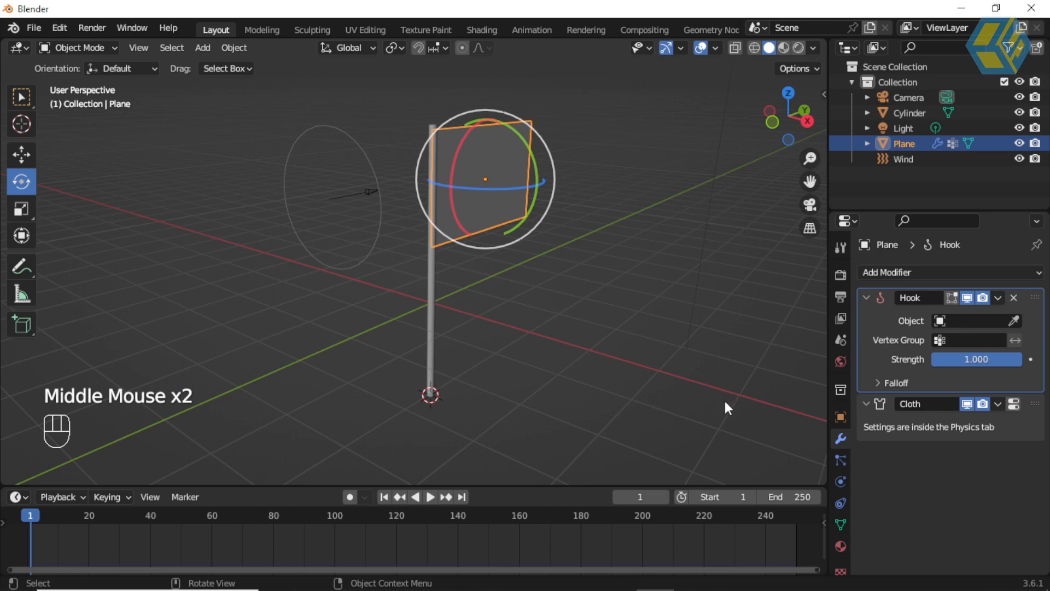
click(668, 192)
click(506, 174)
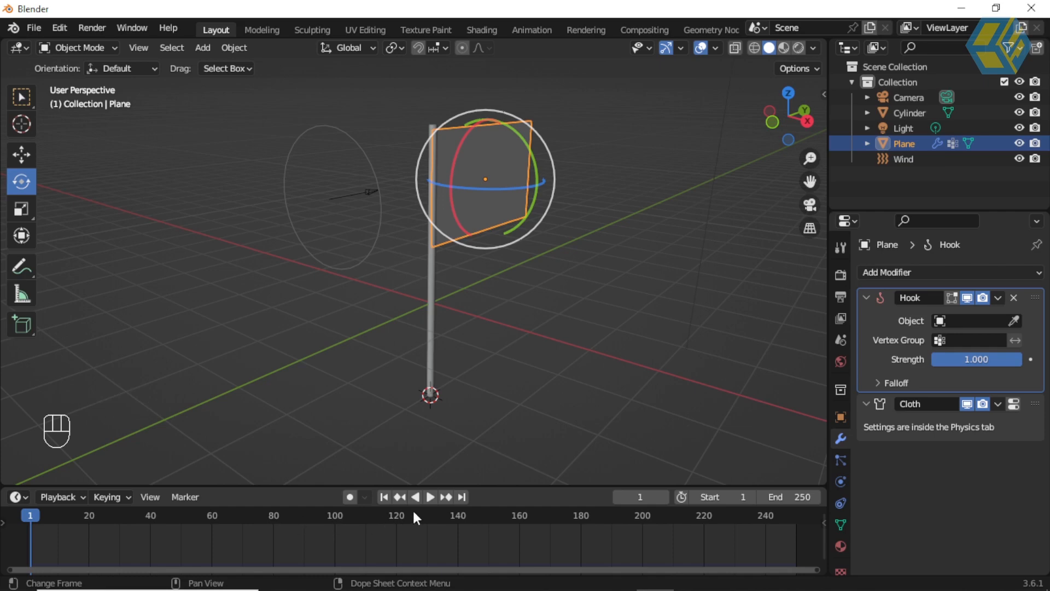
click(441, 314)
click(435, 293)
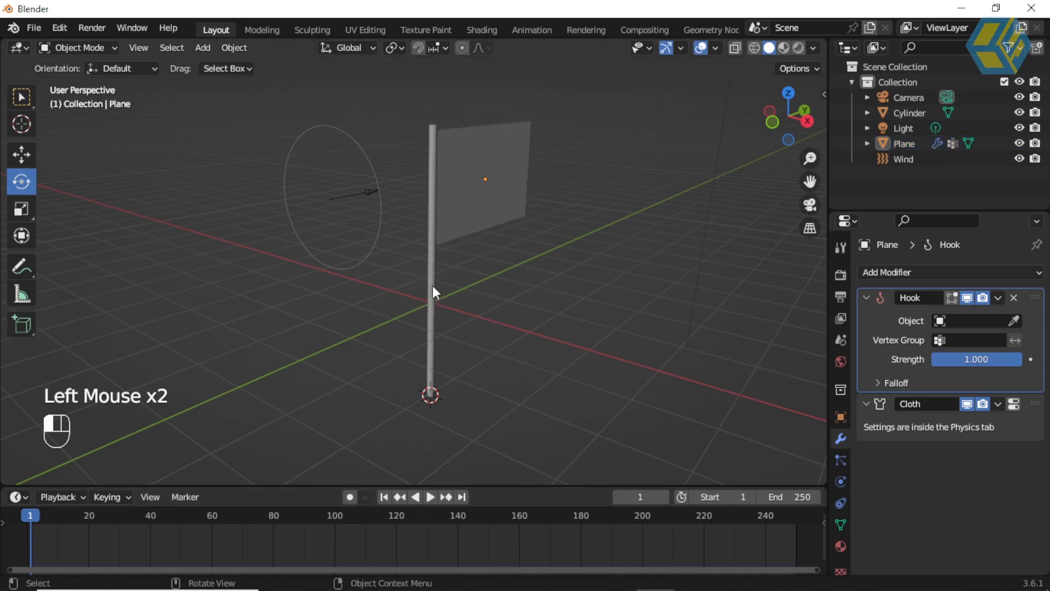
click(433, 288)
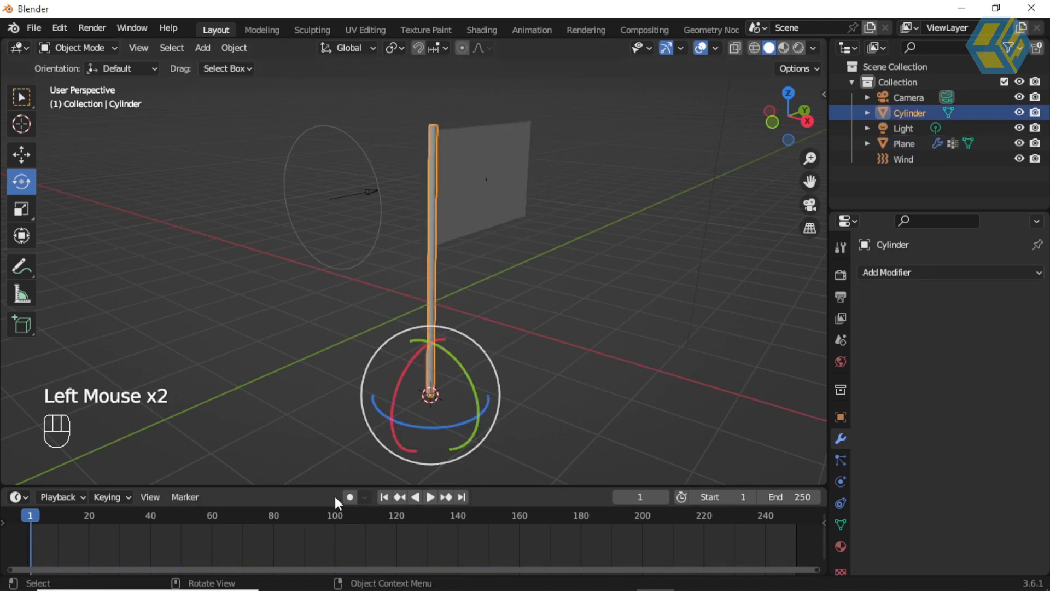
click(350, 498)
key(i)
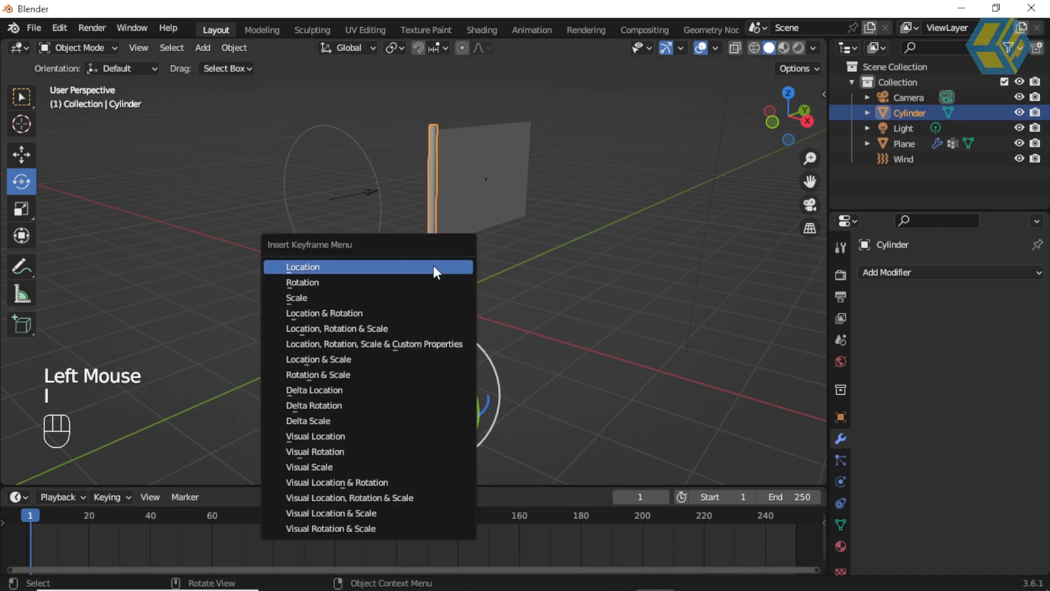
click(399, 290)
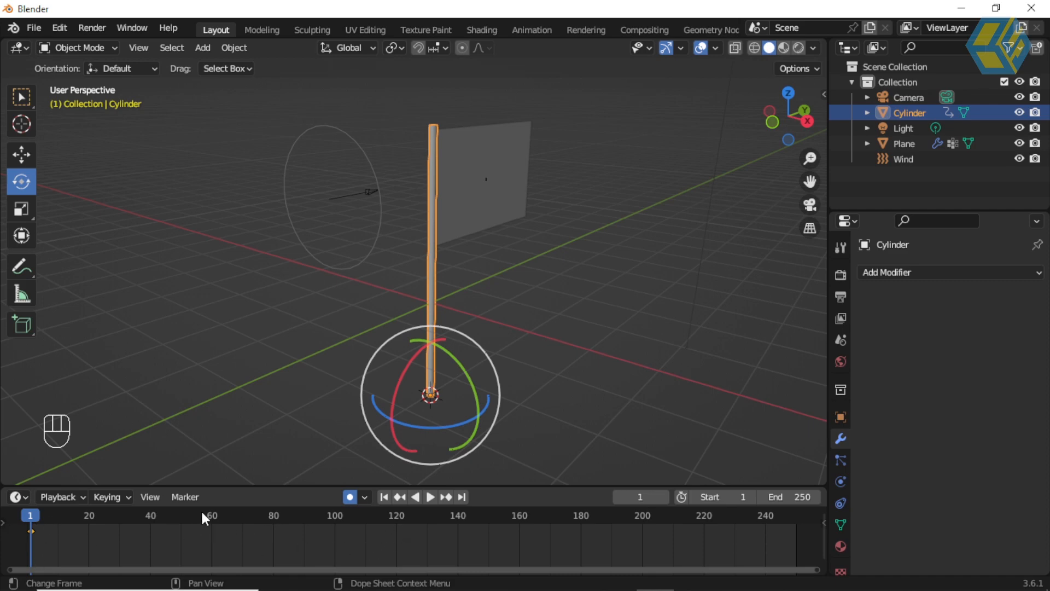
click(738, 497)
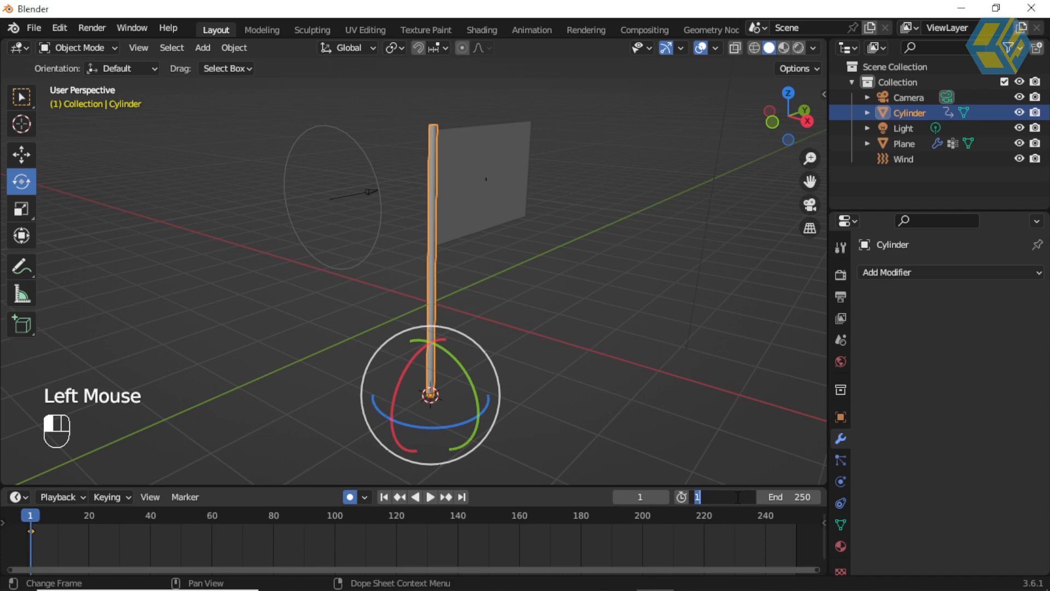
key(Return)
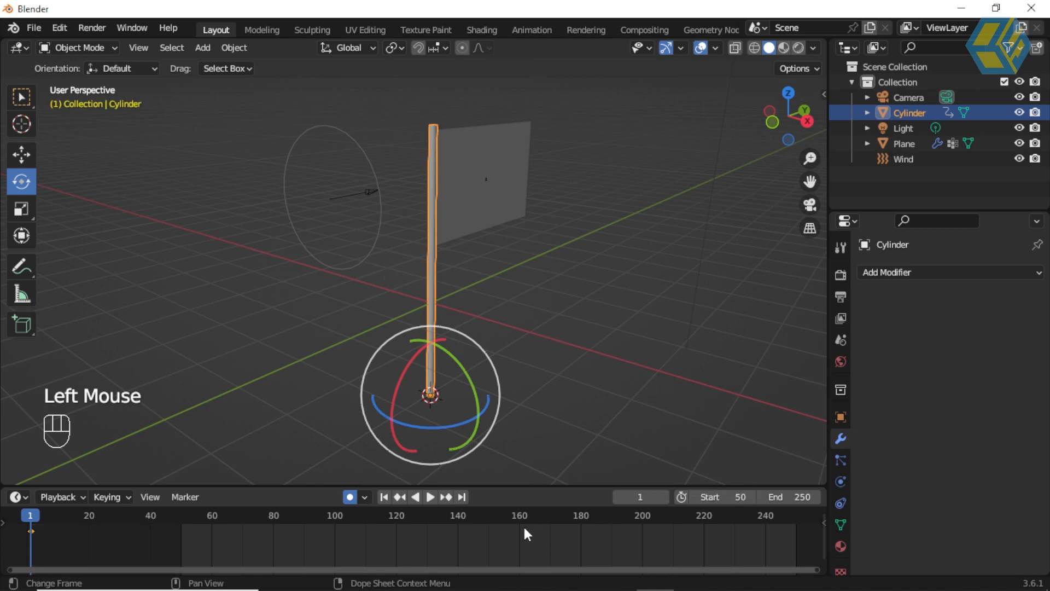
click(728, 497)
text(1)
key(Return)
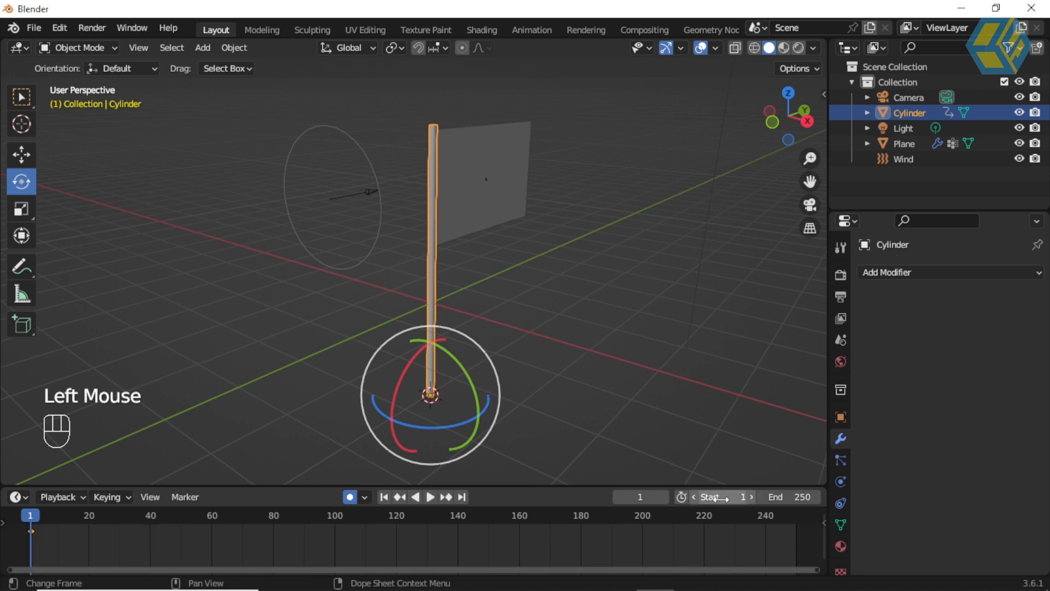
- Keyframe the pole tilted about the Y axis toward the wind emitter at frame 50 and the opposite way at frame 100
double_click(650, 496)
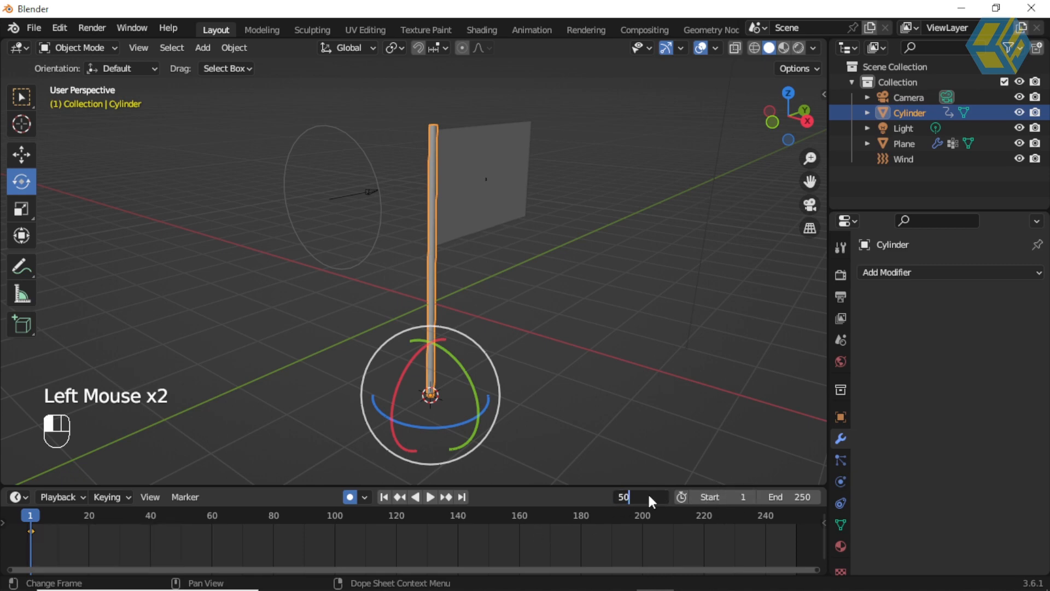
key(Return)
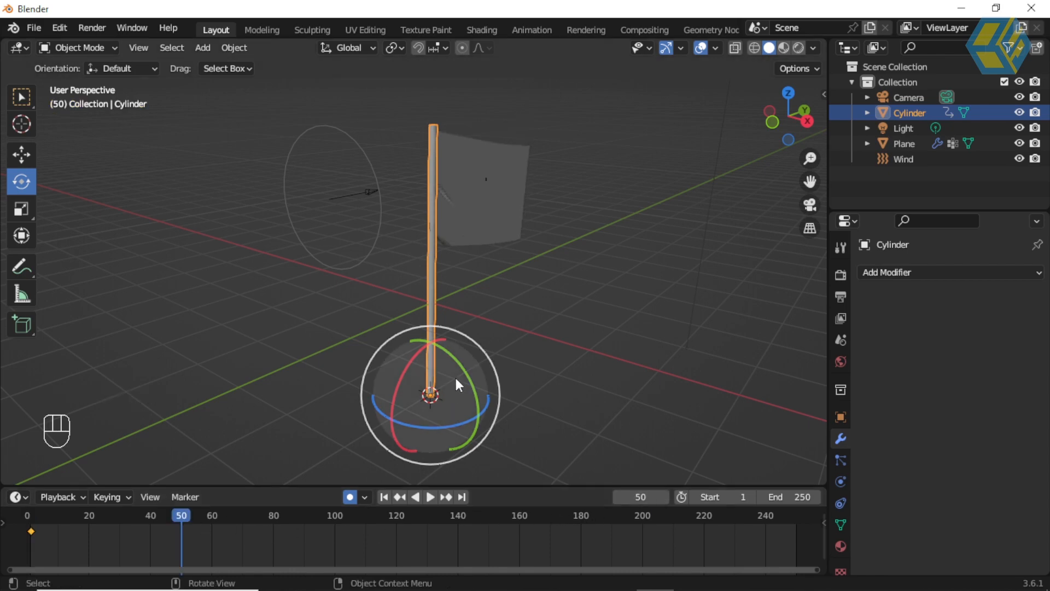
drag(465, 374, 452, 364)
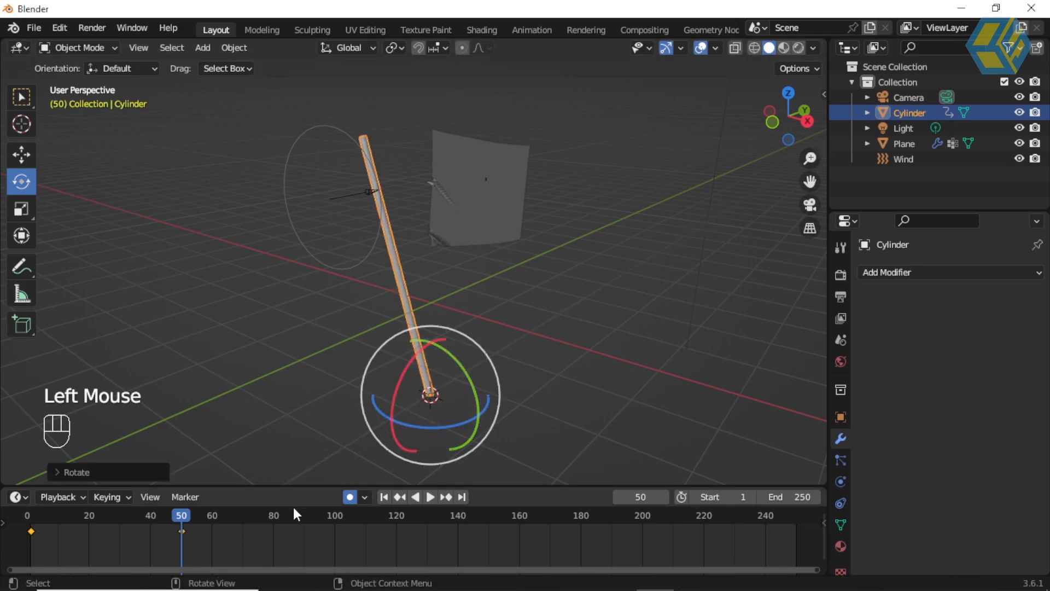
click(335, 520)
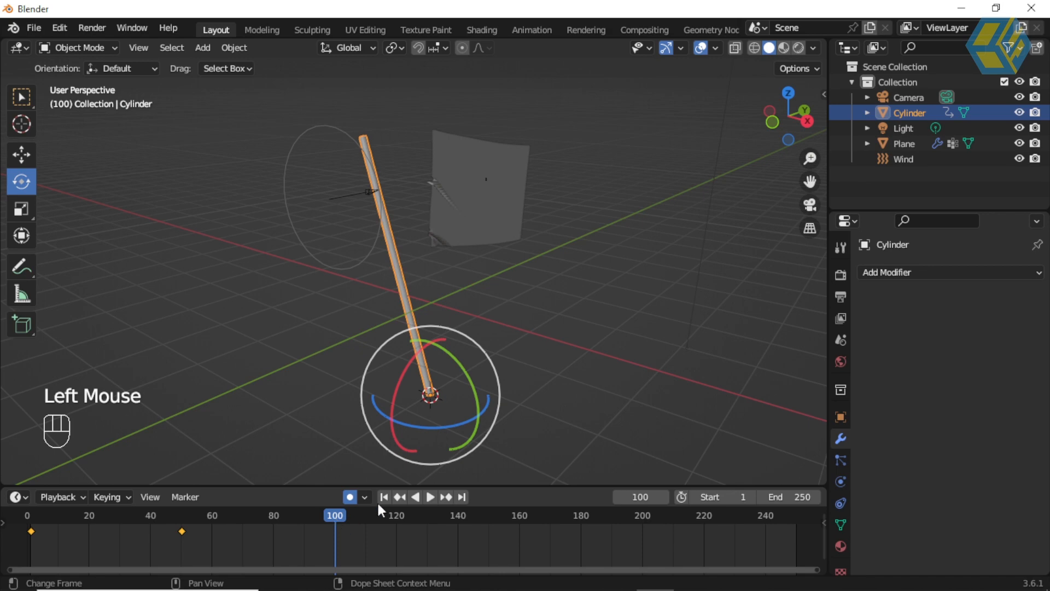
drag(451, 354, 468, 376)
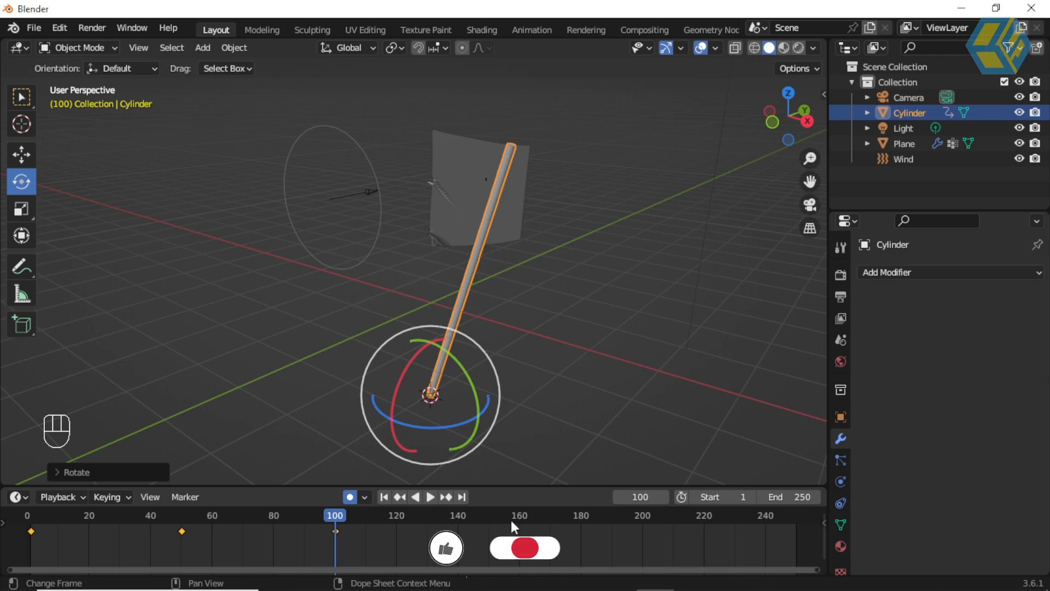
- Go to frame 120 and clear the pole's rotation so an upright pose is keyed there
click(645, 497)
text(150)
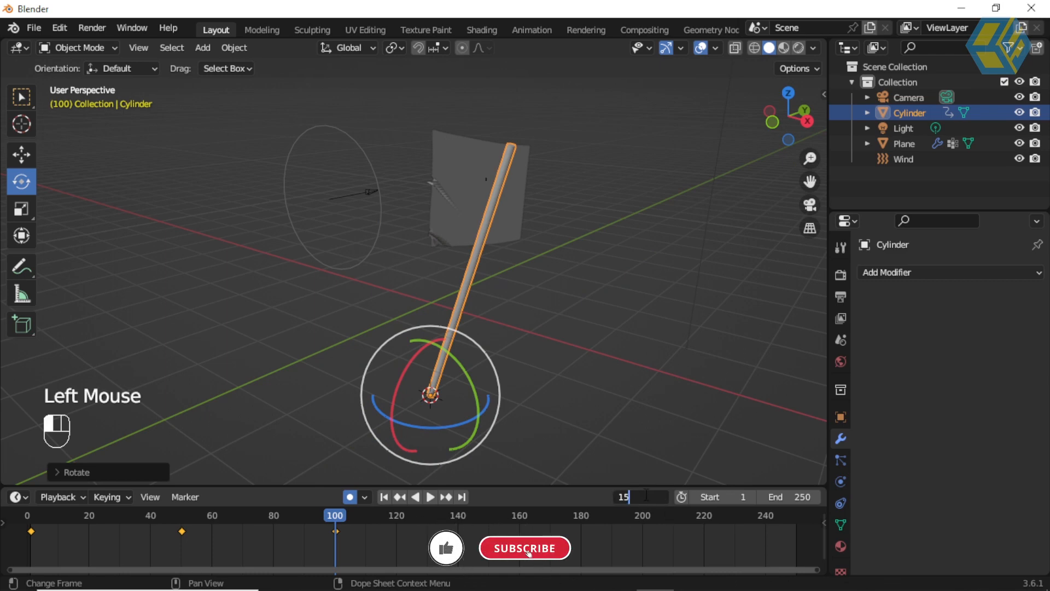
key(BackSpace)
key(BackSpace)
text(20)
key(Return)
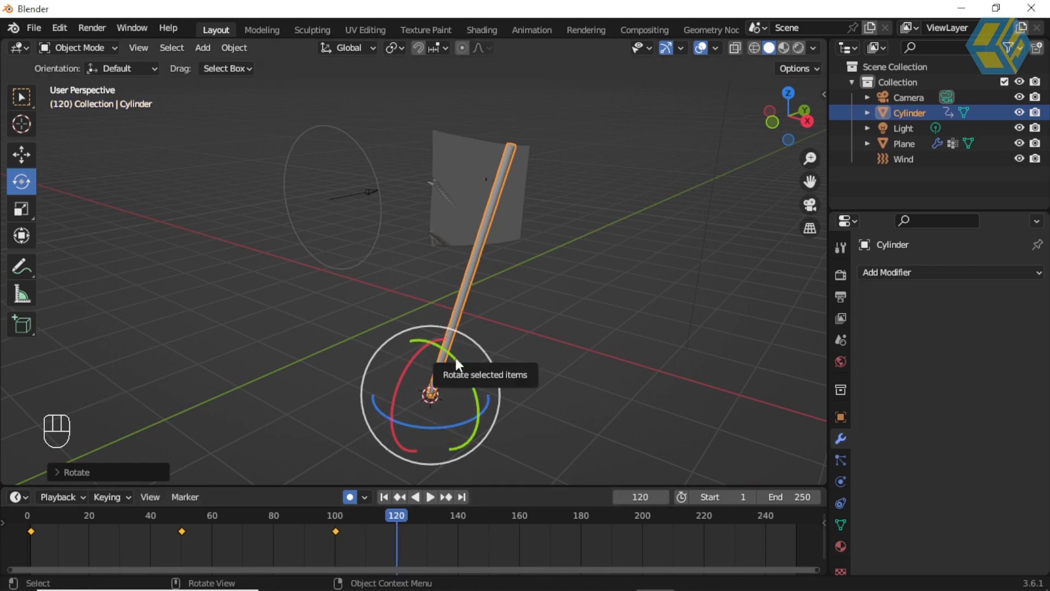
key(alt+r)
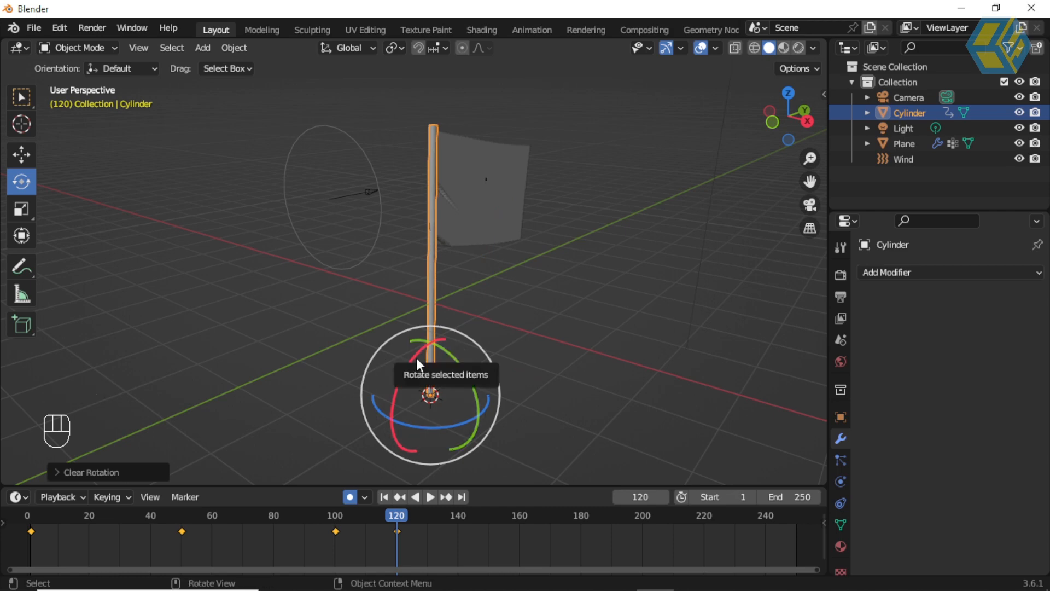
- Move the pole's frame 50 and frame 100 keyframes to about frames 34 and 72, and turn off auto keying
click(181, 530)
drag(181, 530, 132, 530)
click(336, 531)
drag(337, 531, 250, 530)
click(398, 531)
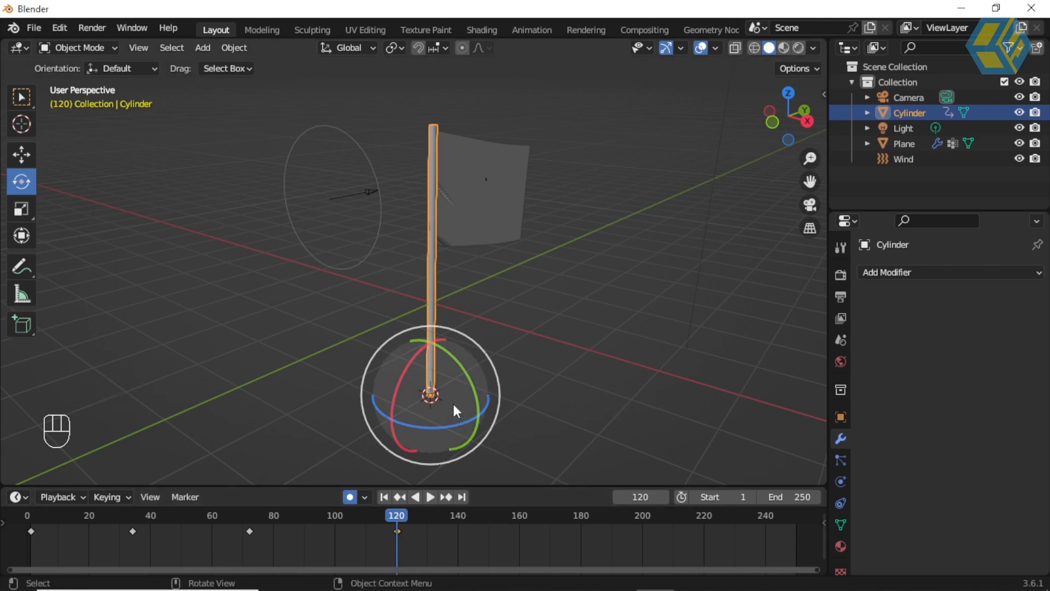
click(345, 497)
- Play the pole's swaying animation from the first frame, stop it, and return to frame 1
click(384, 496)
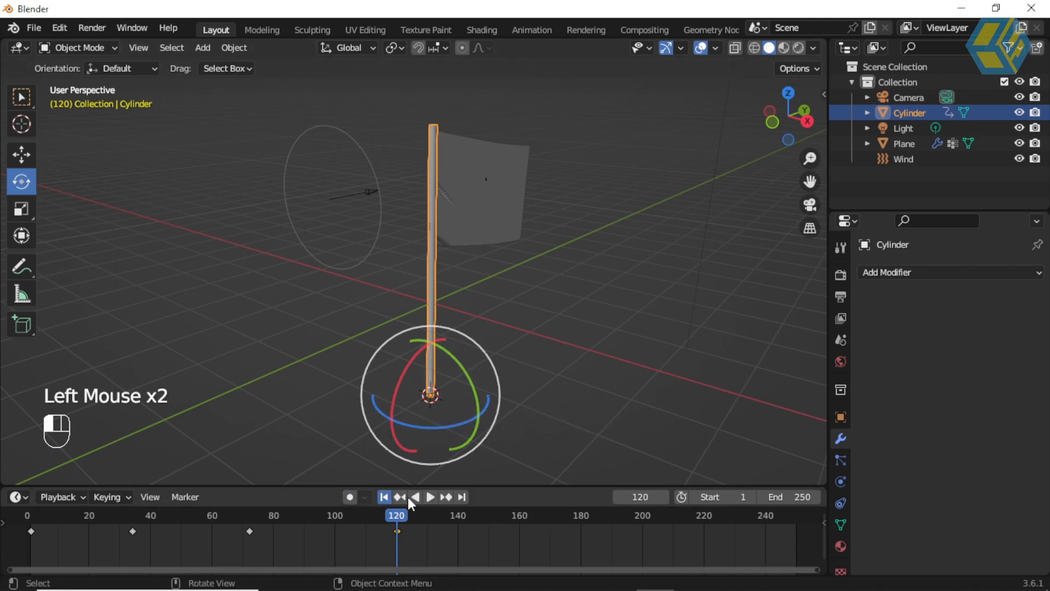
click(430, 497)
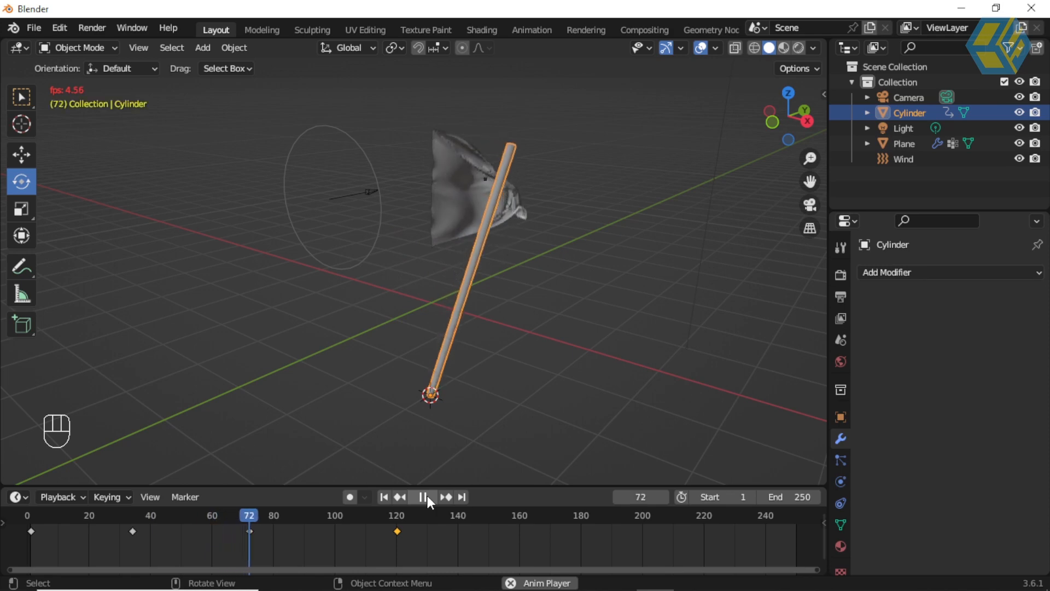
click(428, 496)
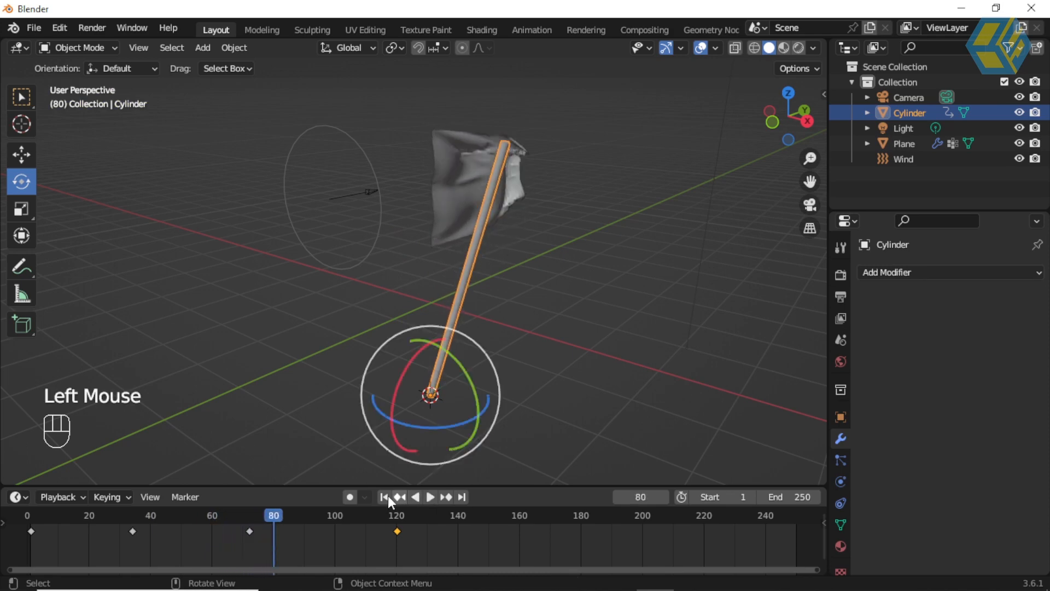
click(384, 497)
- Select the flag plane and set its Hook modifier's object to Cylinder and its vertex group to Di TAHAN
middle_drag(529, 393, 475, 350)
click(486, 169)
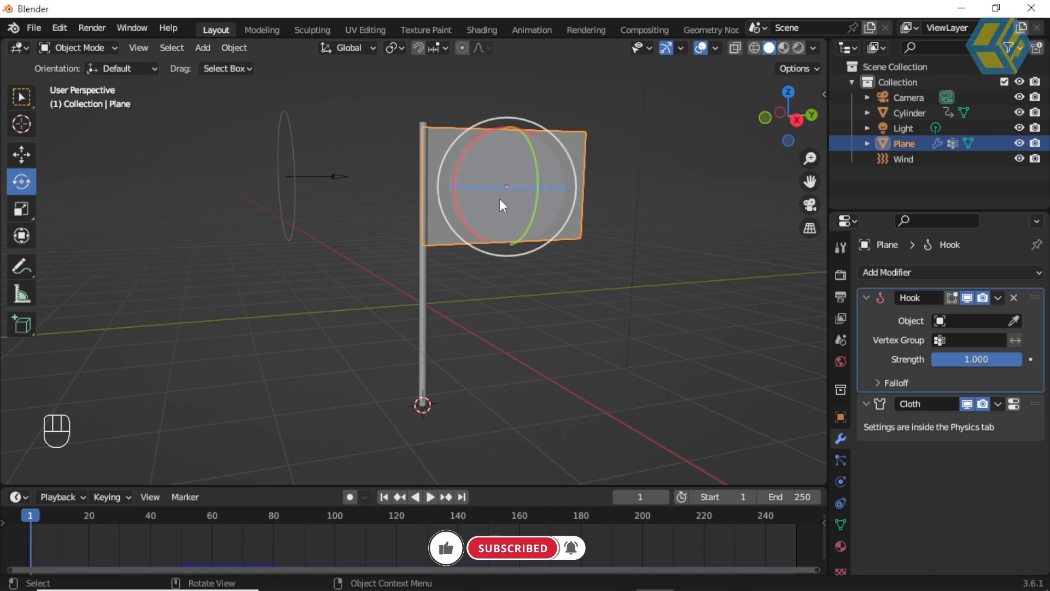
click(1014, 322)
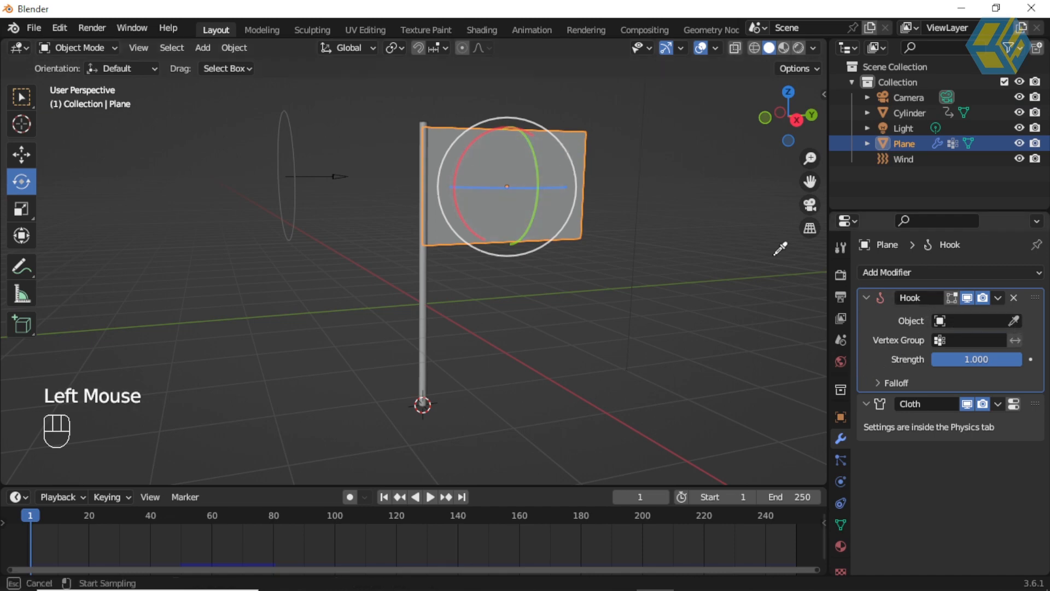
click(426, 286)
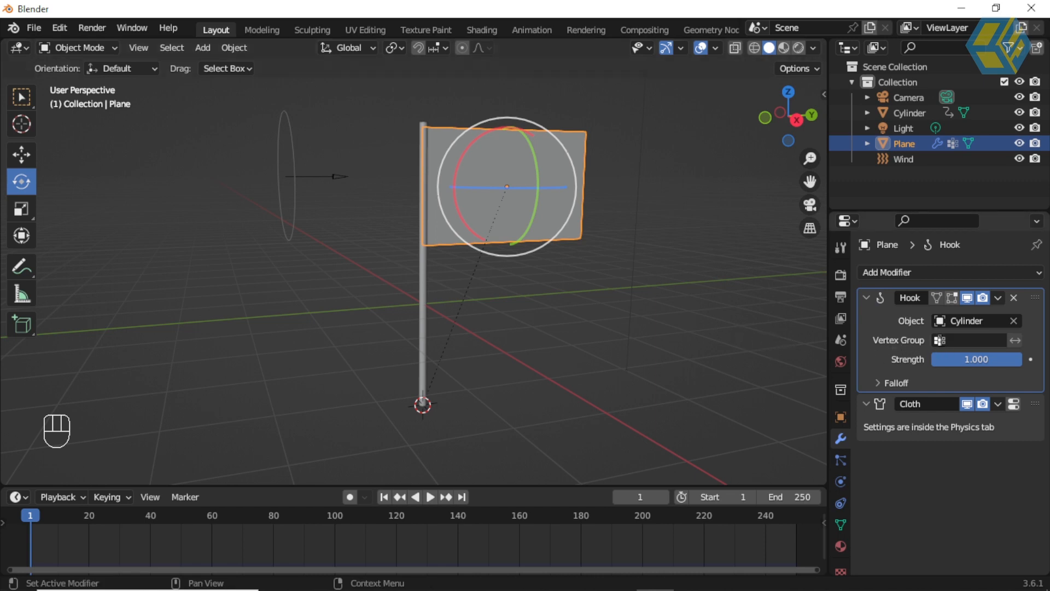
click(969, 340)
click(899, 364)
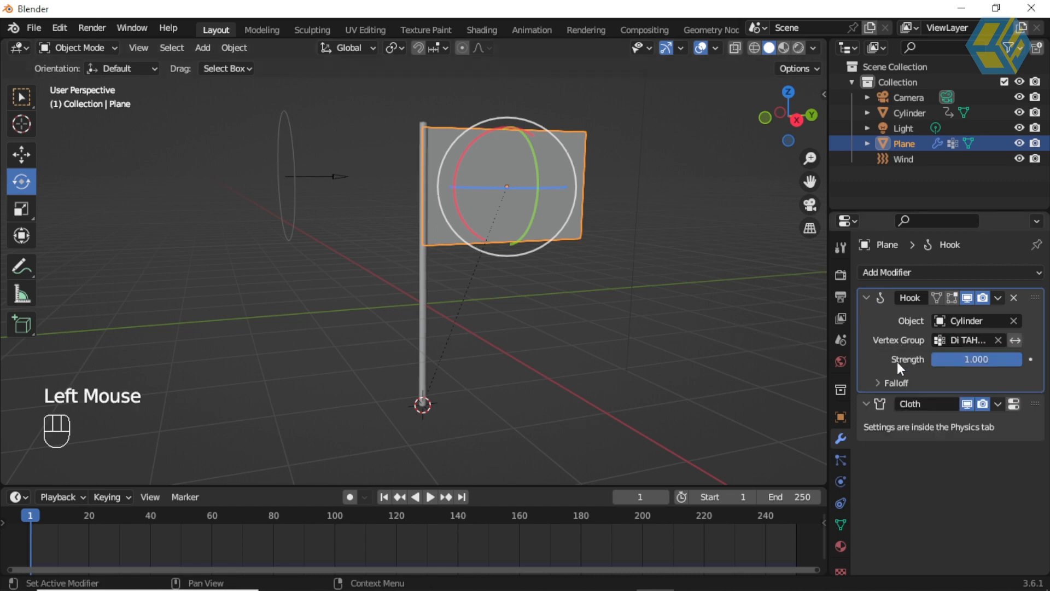
- Play the hooked flag simulation from the start to check that it follows the pole, and return to frame 1
click(382, 497)
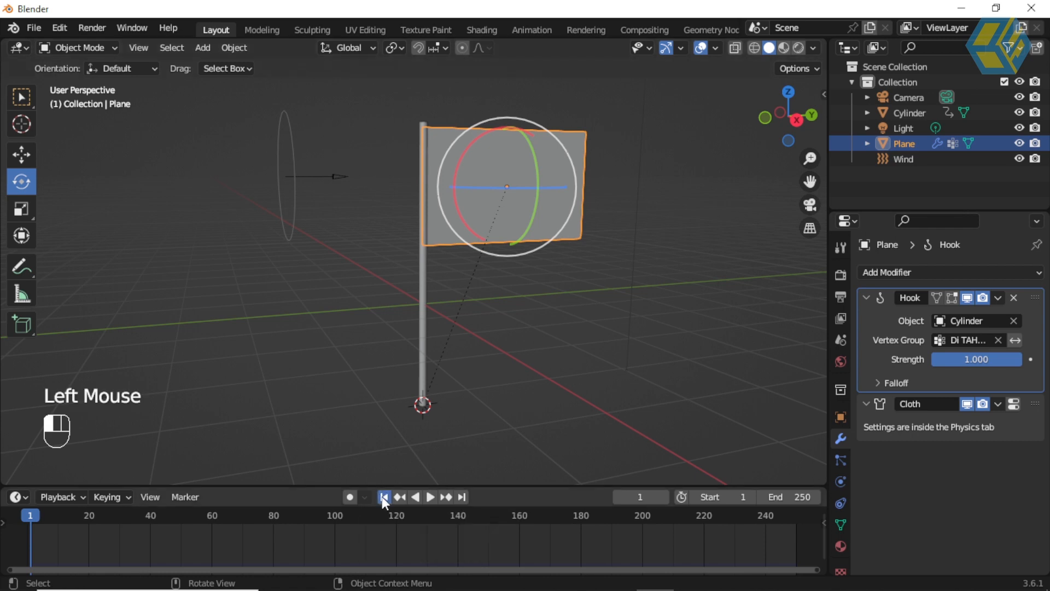
click(430, 498)
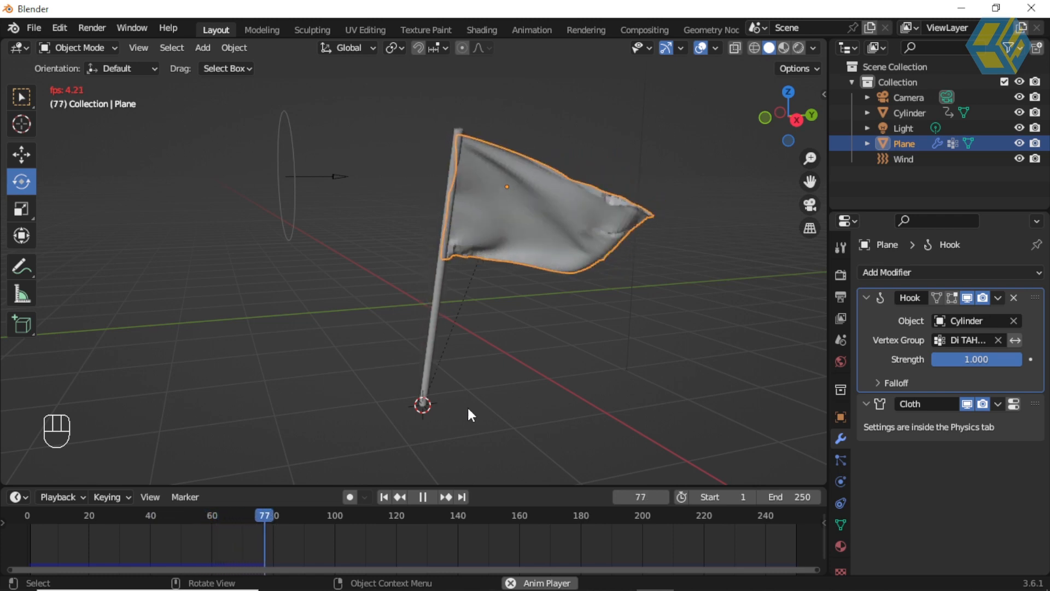
click(422, 497)
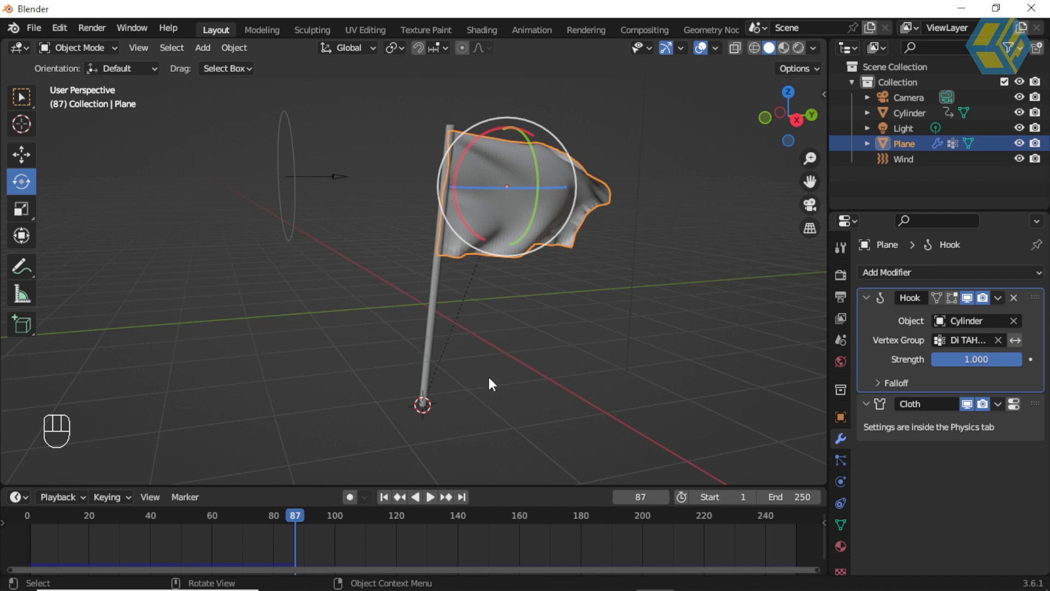
click(384, 496)
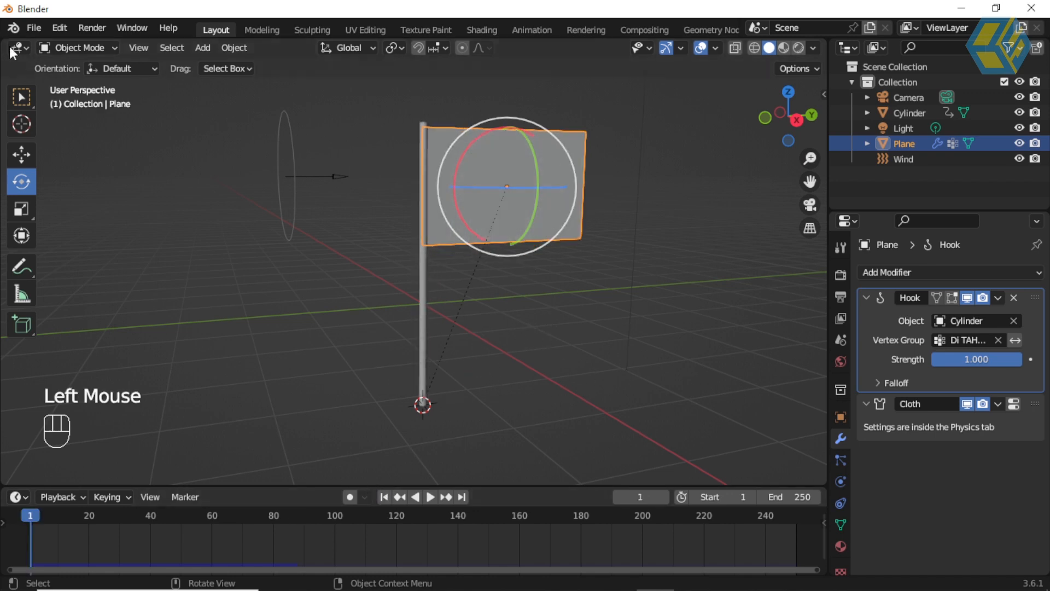
- Save the project as CLOTH WIND 2.blend
click(34, 25)
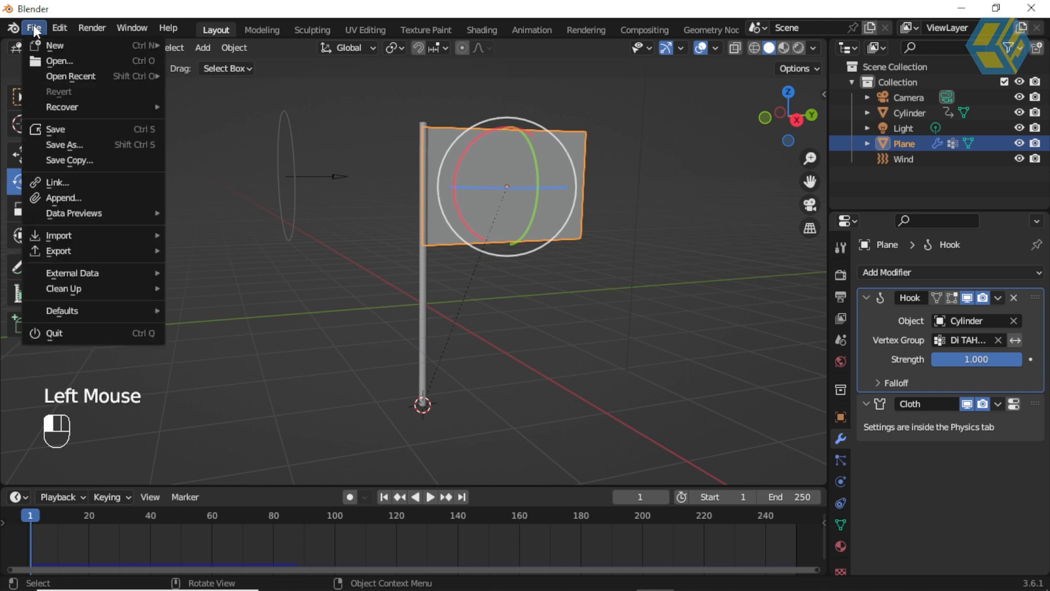
click(52, 130)
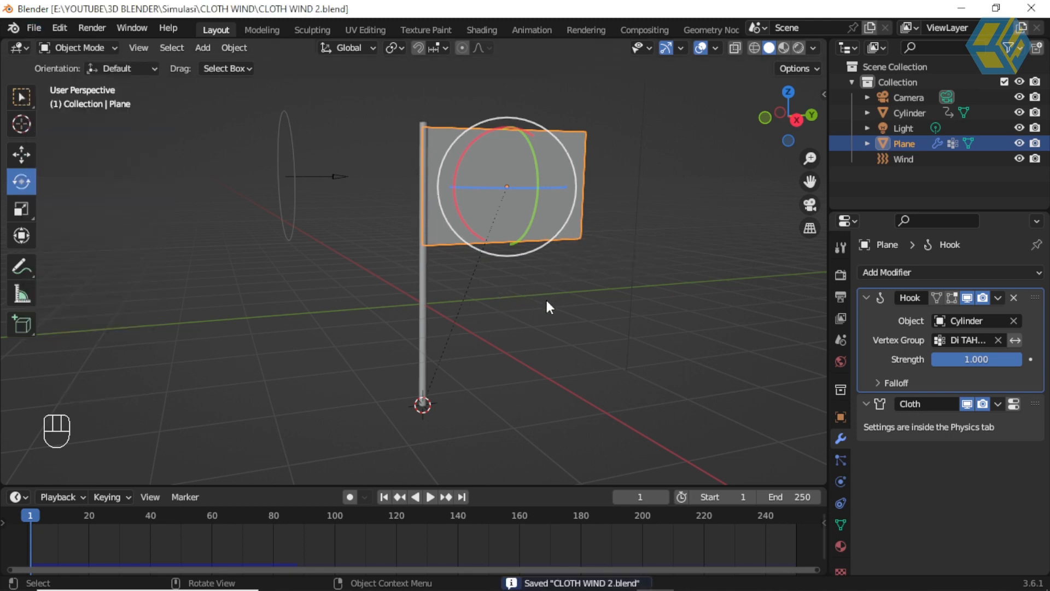
- Select the flag plane and open its Cloth physics settings
click(566, 155)
click(566, 156)
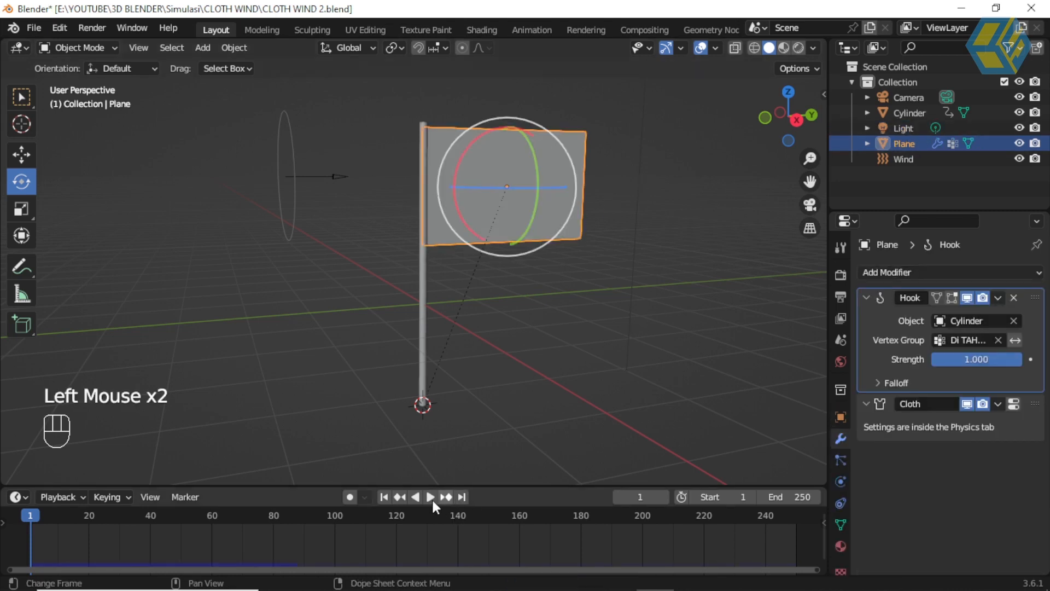
click(421, 334)
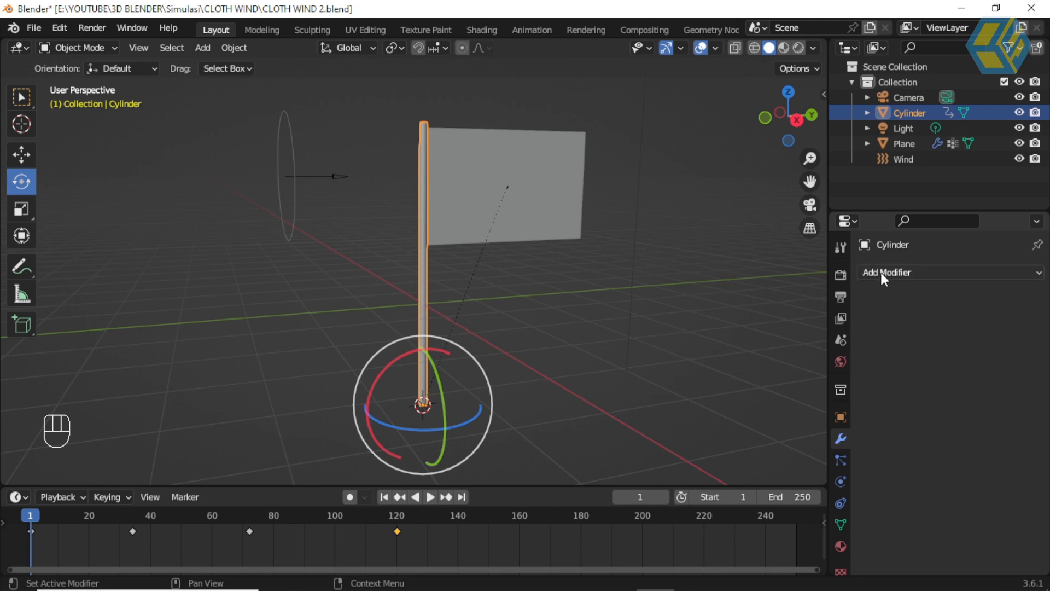
click(599, 230)
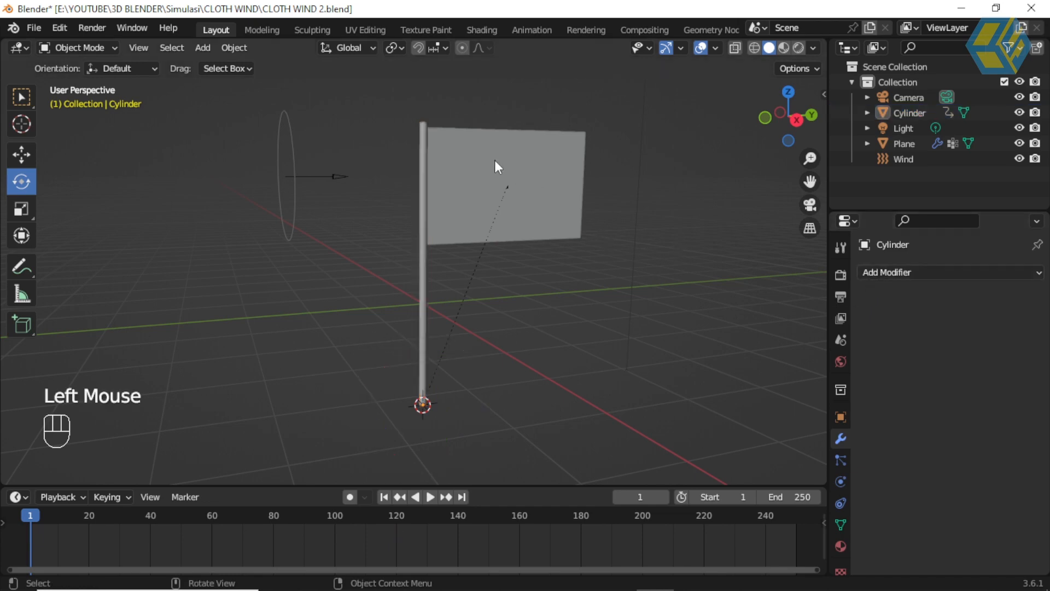
click(502, 154)
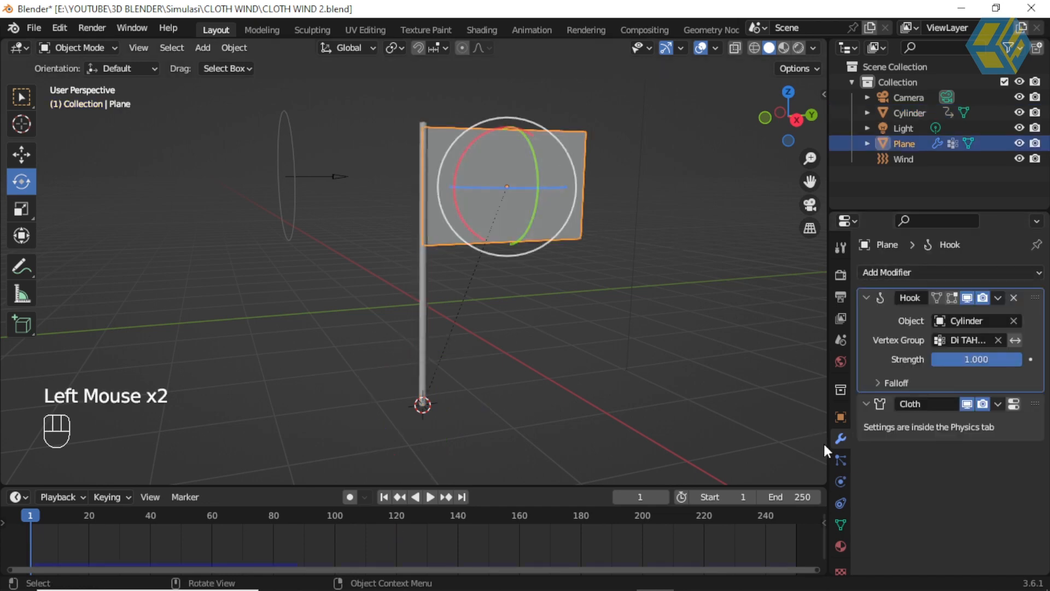
click(841, 460)
click(841, 481)
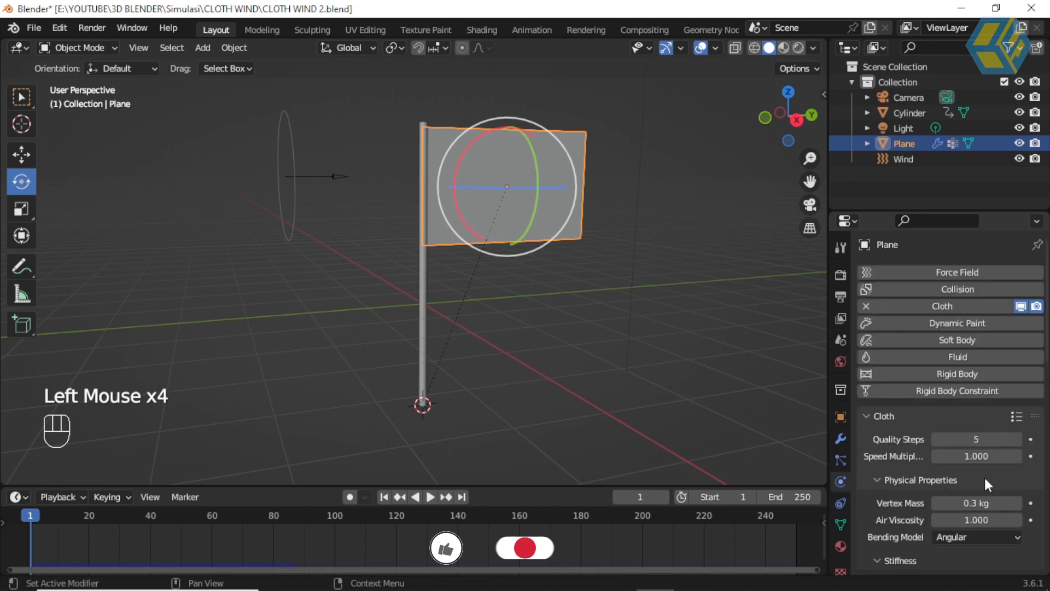
scroll(987, 480, down, 9)
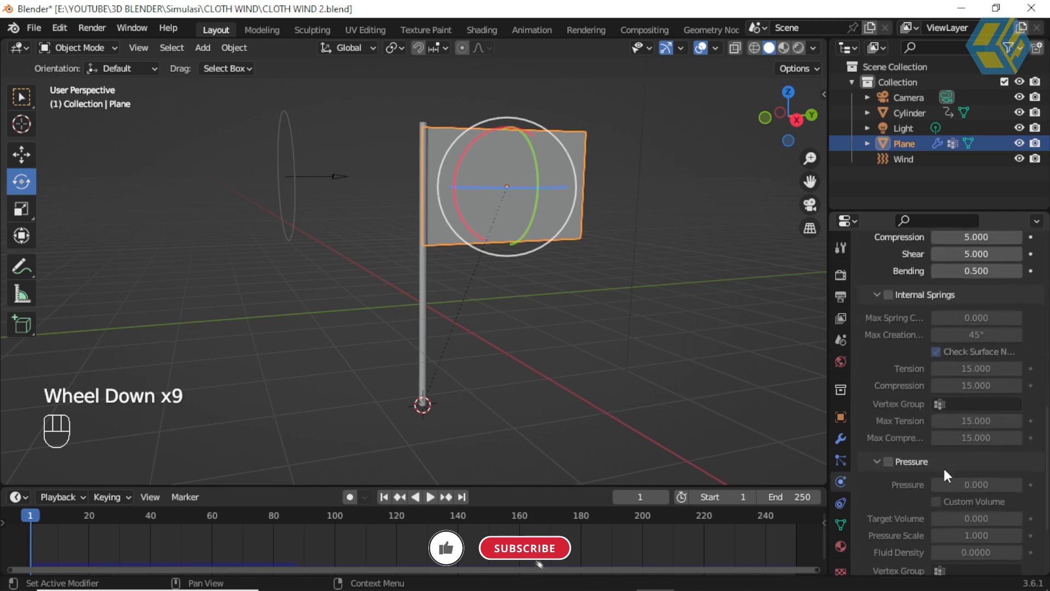
scroll(943, 466, down, 3)
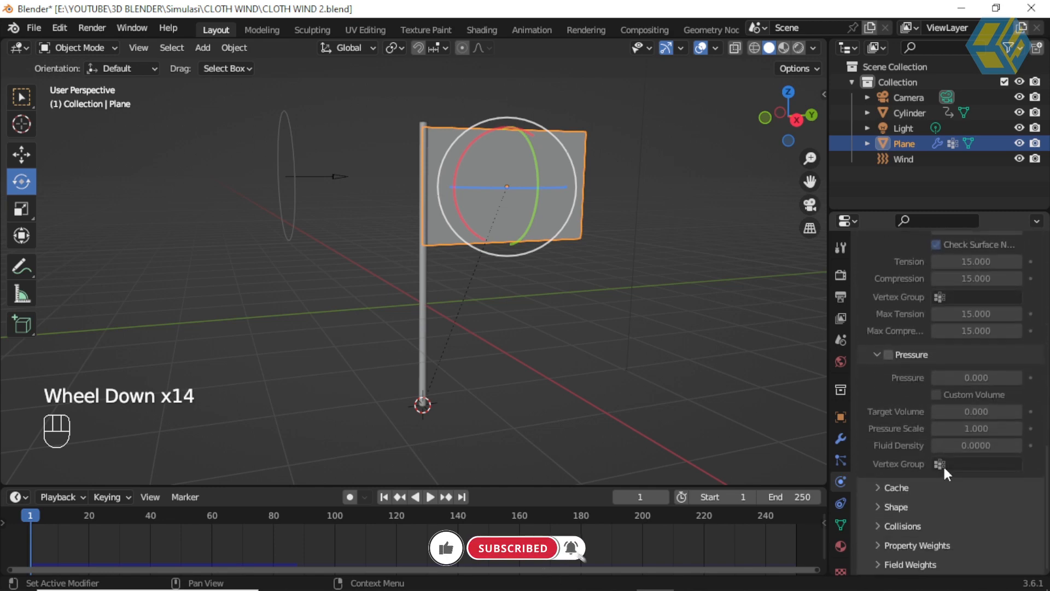
- Look through the flag's Cache, Shape, Collisions, Property Weights and Field Weights cloth settings
click(880, 562)
click(881, 543)
click(880, 524)
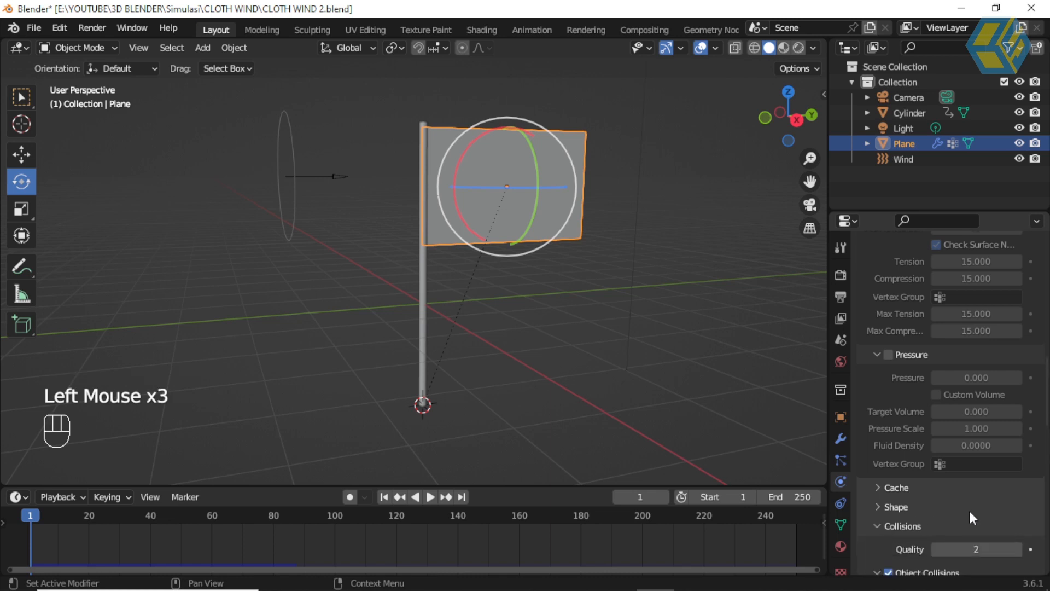
scroll(969, 511, down, 2)
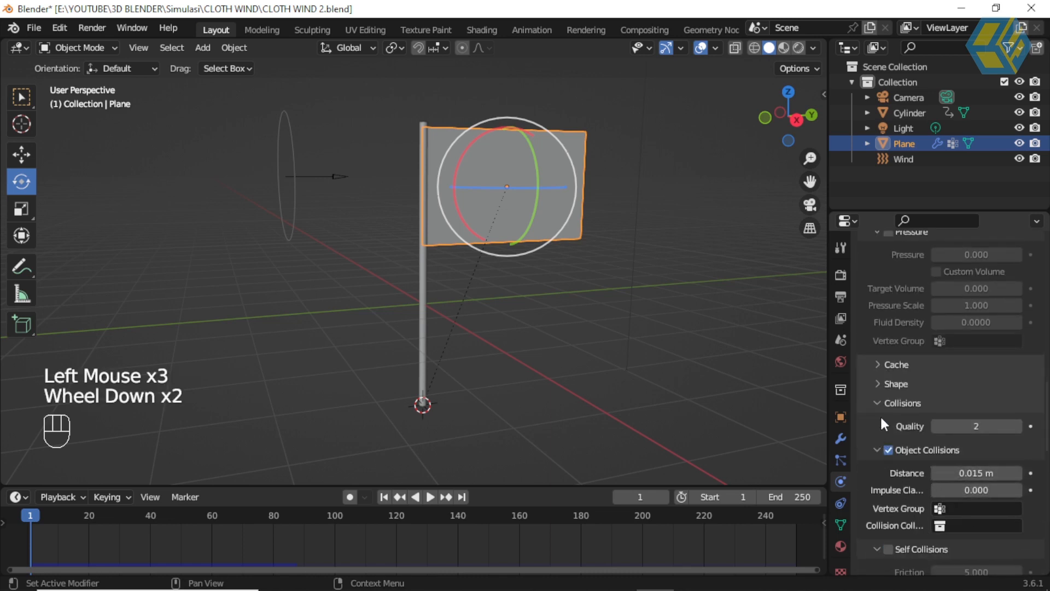
click(878, 384)
click(876, 363)
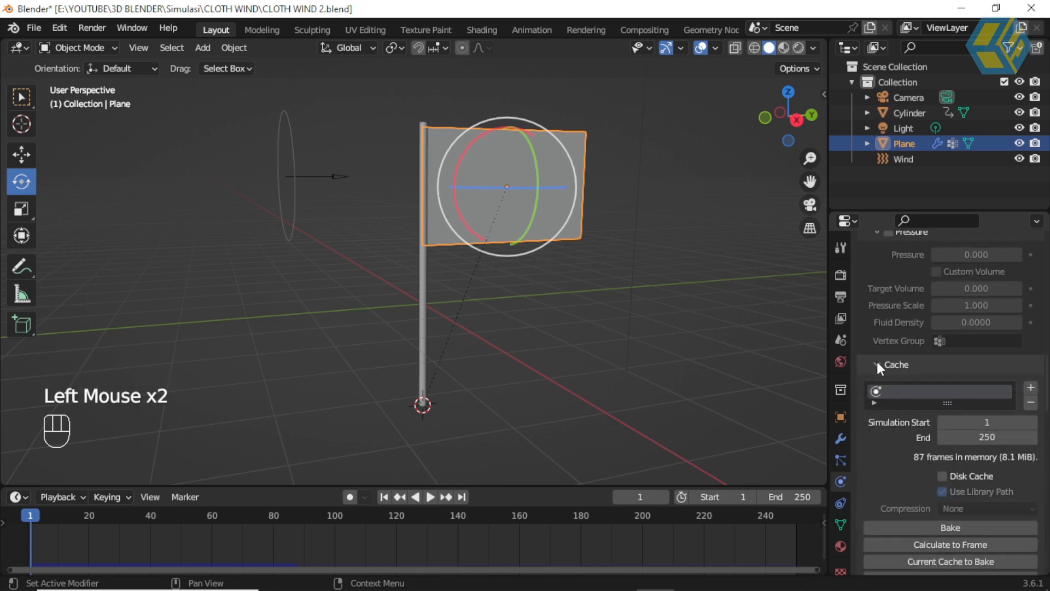
click(878, 363)
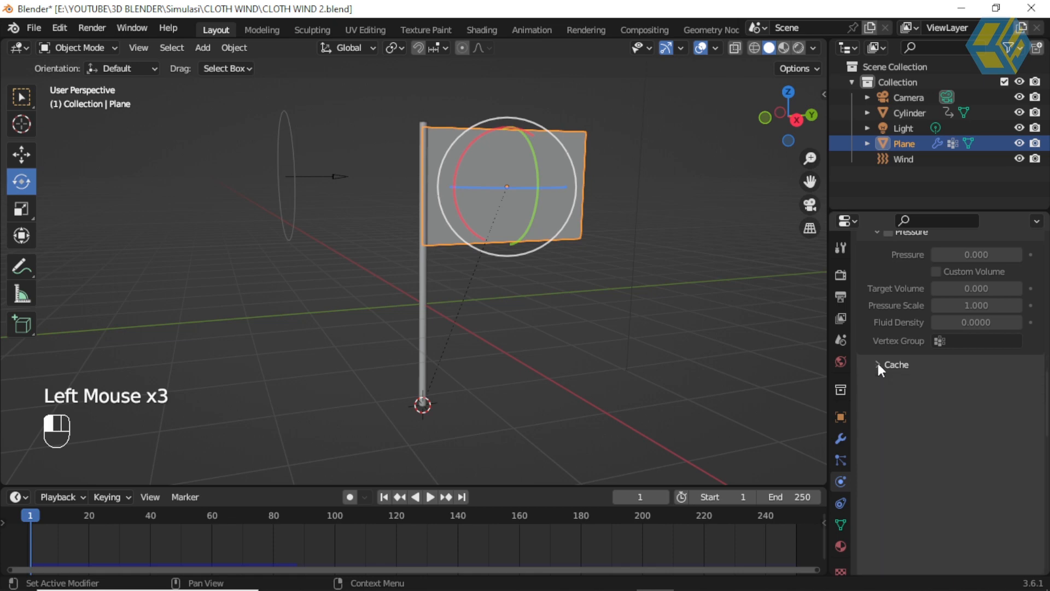
click(875, 383)
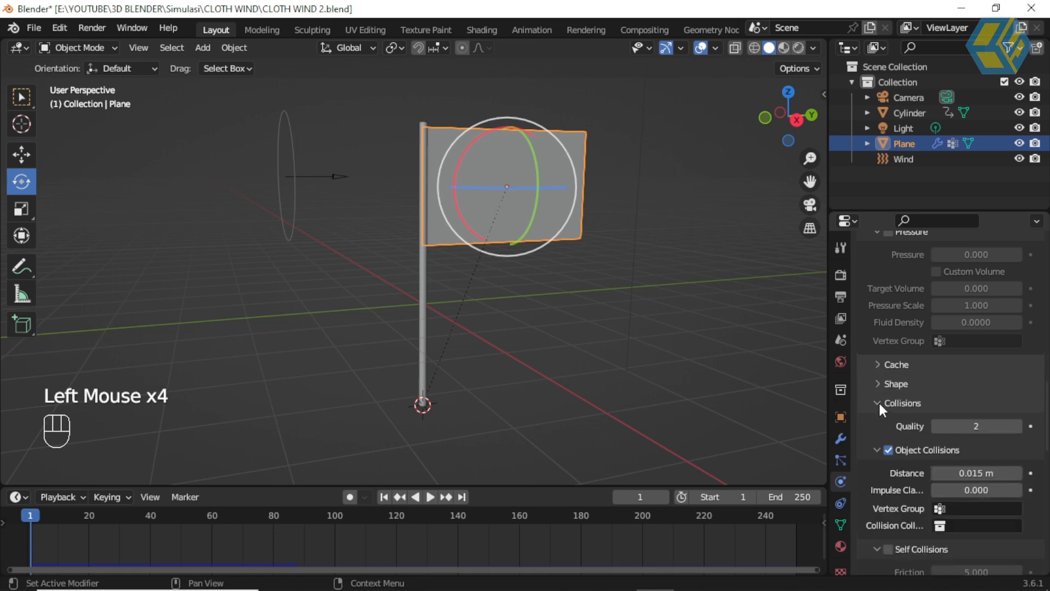
click(879, 401)
click(879, 423)
click(880, 442)
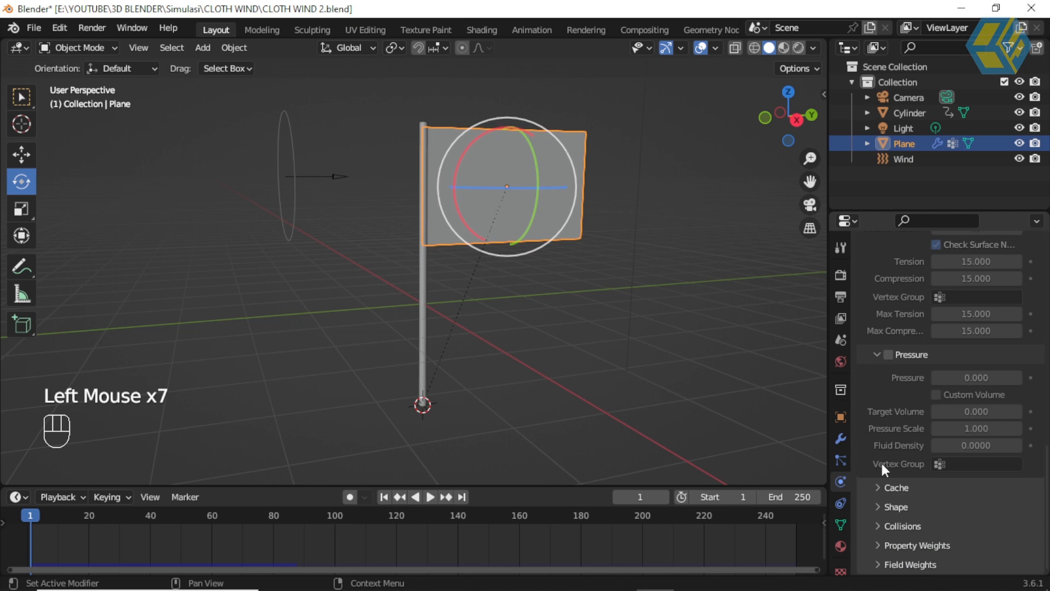
- Set the flag's cloth cache simulation end to frame 150
click(879, 487)
scroll(947, 460, down, 3)
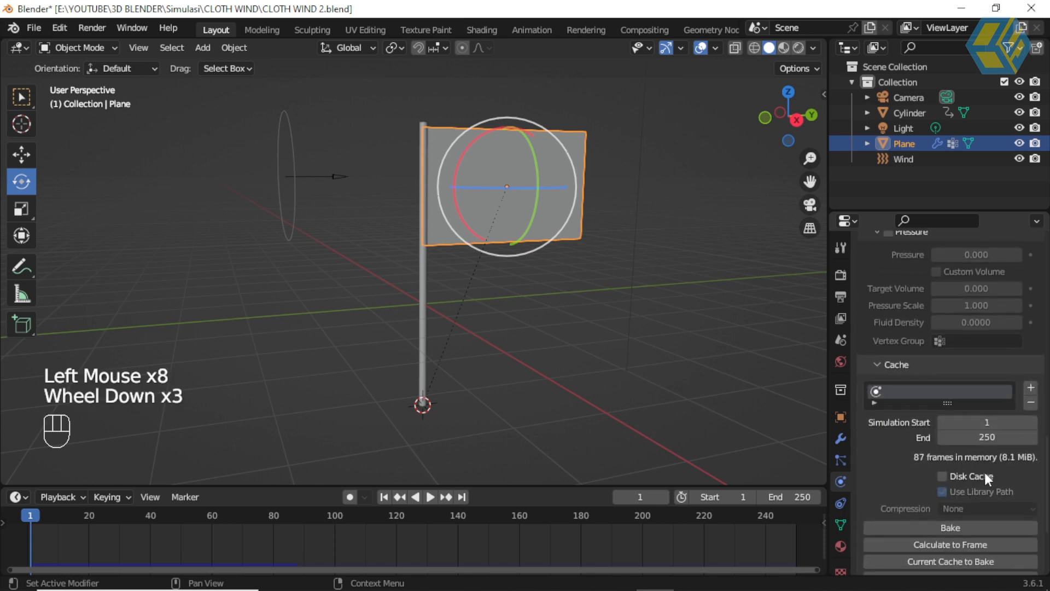
click(989, 436)
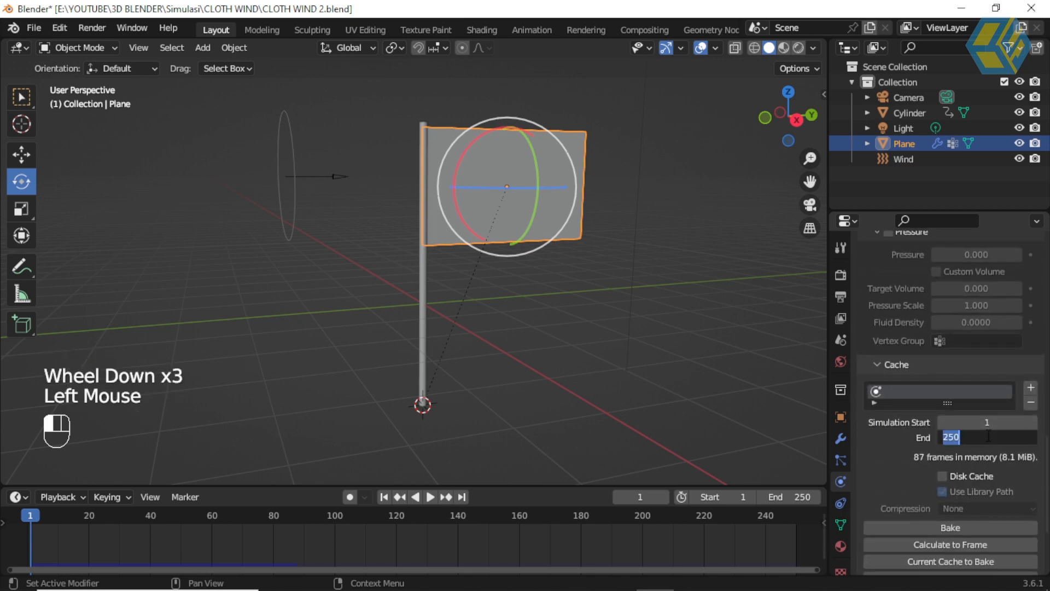
key(Return)
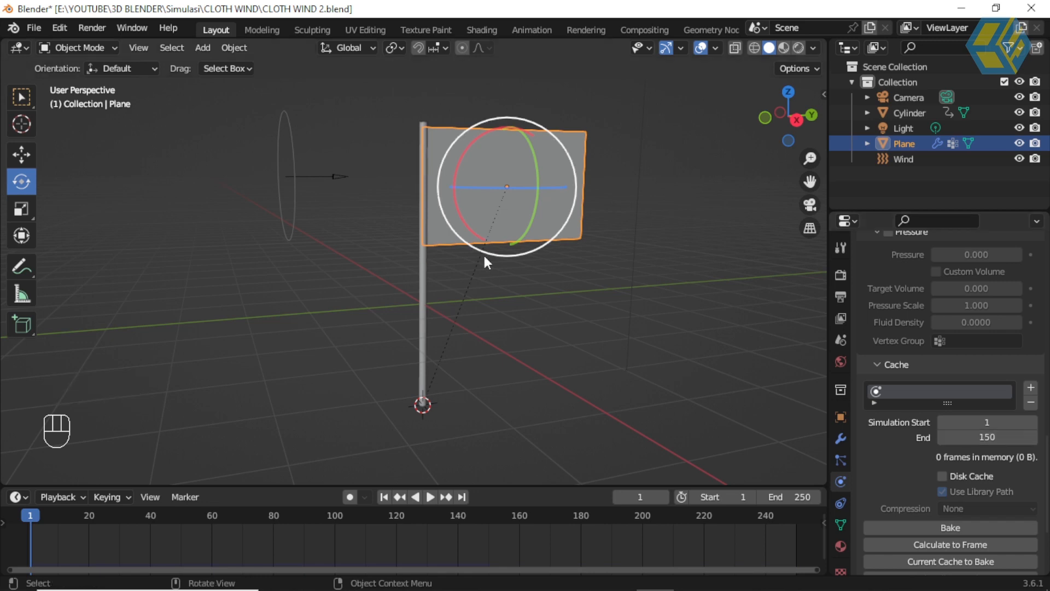
- Set the scene's end frame to 150 and fit the whole frame range in the timeline
click(808, 497)
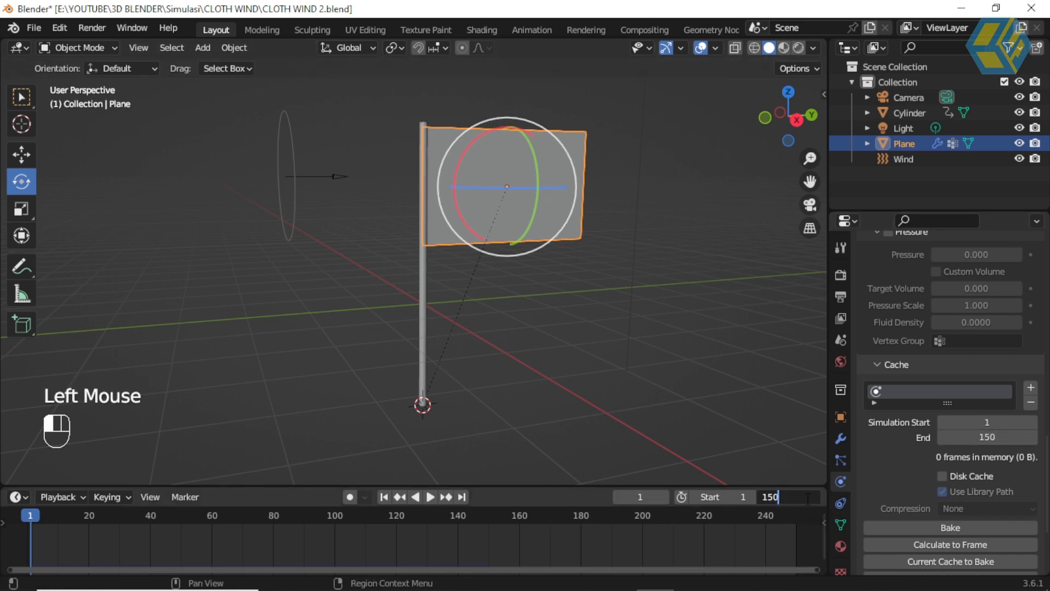
text(150)
key(Return)
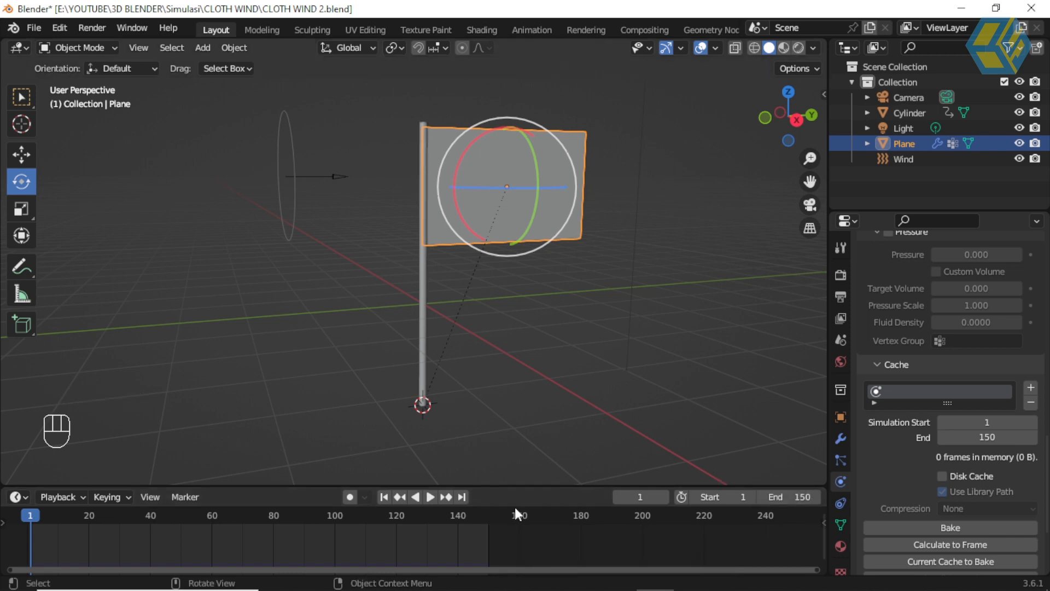
middle_drag(360, 545, 514, 533)
scroll(514, 533, up, 4)
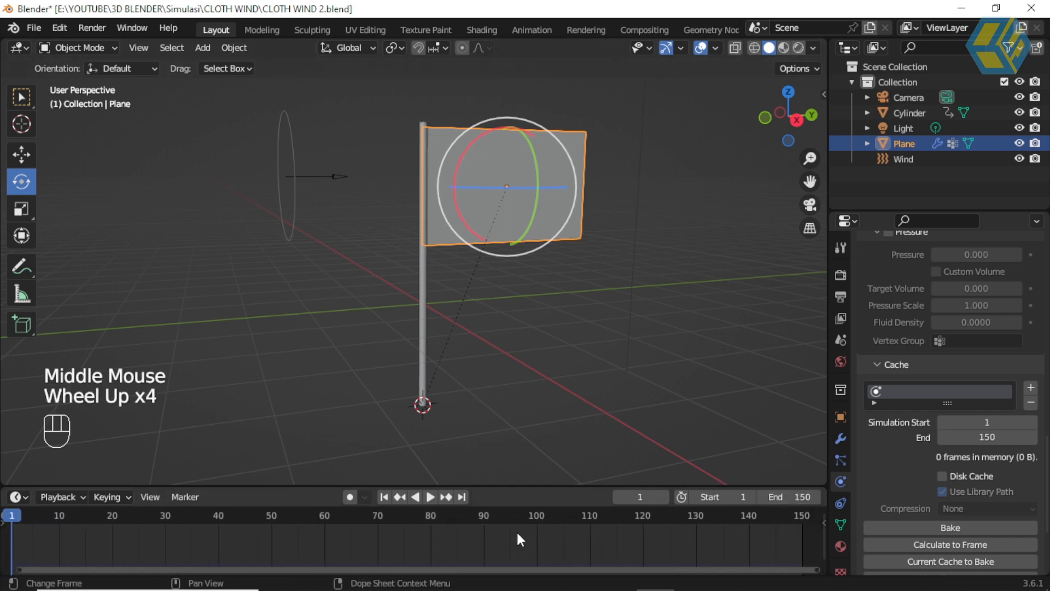
scroll(526, 530, down, 1)
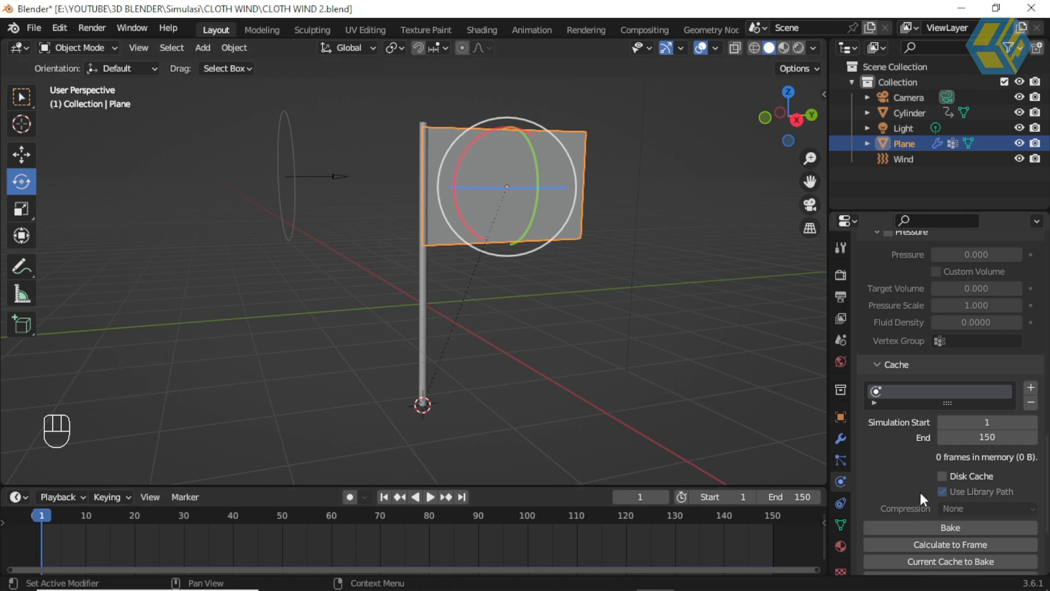
- Bake the flag's cloth simulation, then play the baked animation and stop it
click(928, 527)
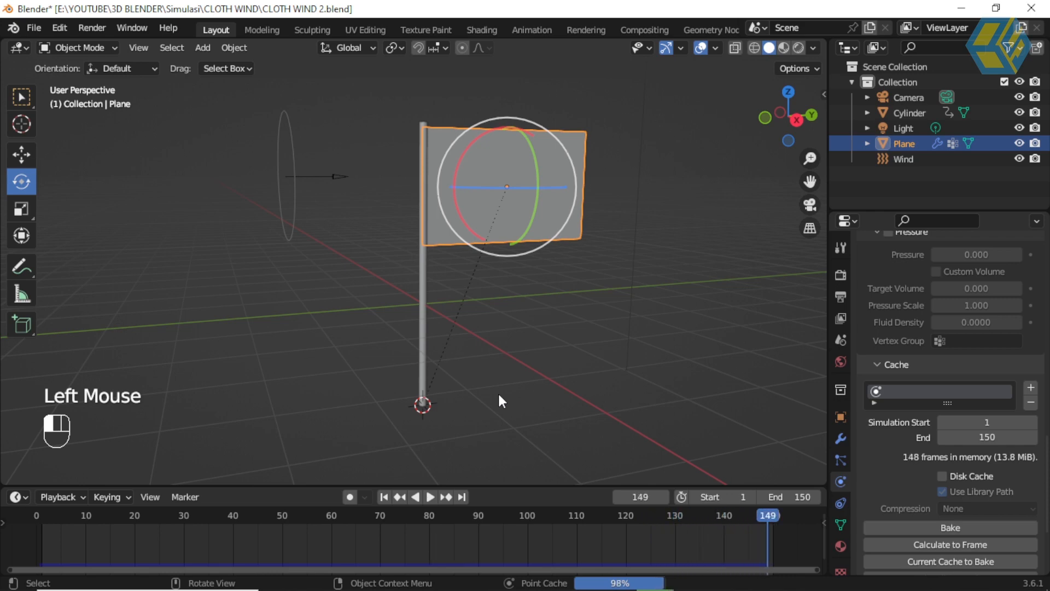
click(426, 496)
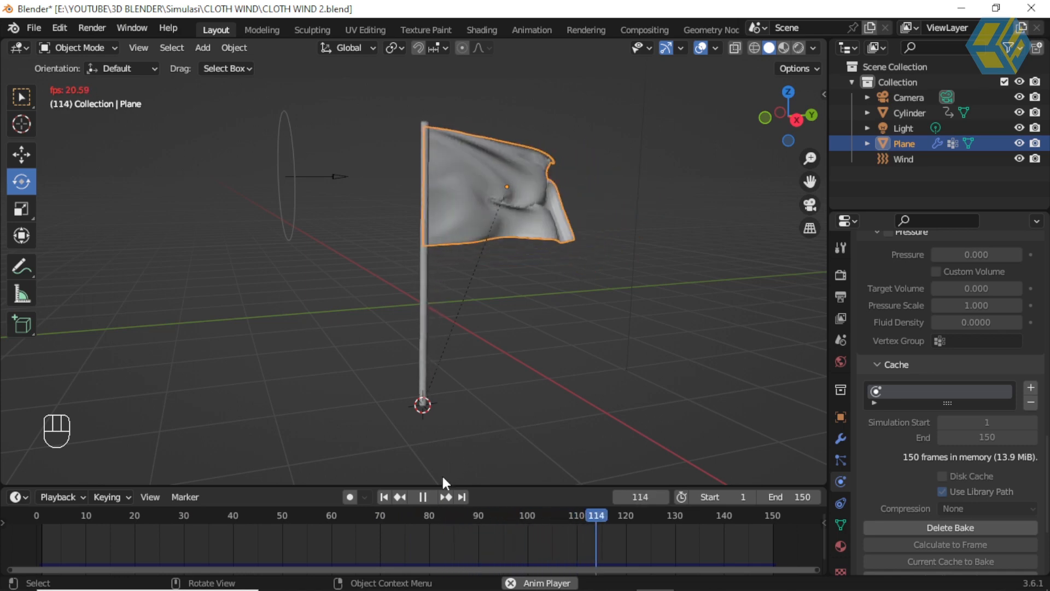
click(424, 496)
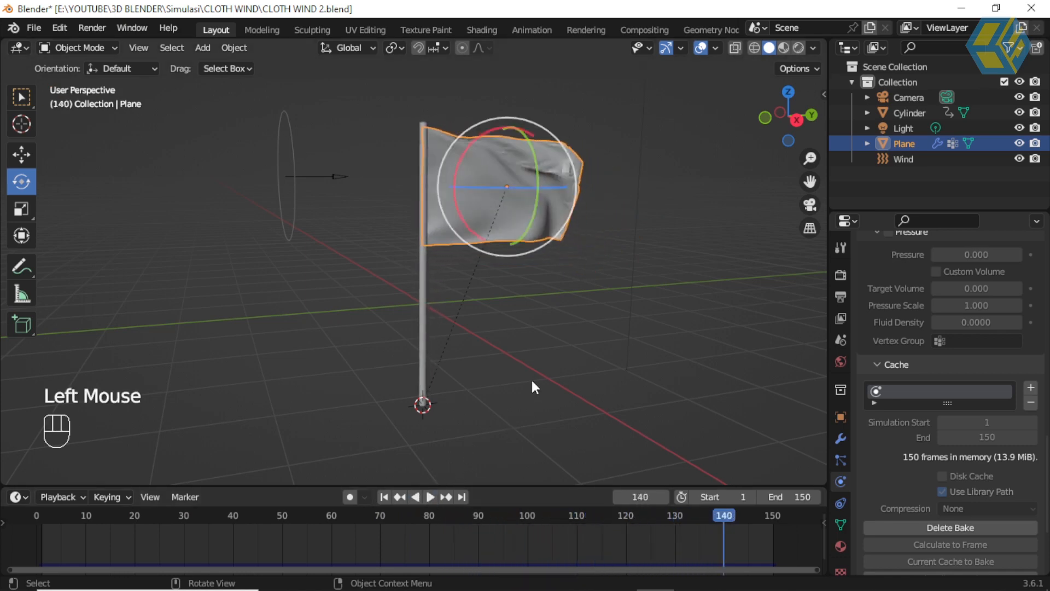
- Look through the scene camera and lock the camera to the view
click(809, 205)
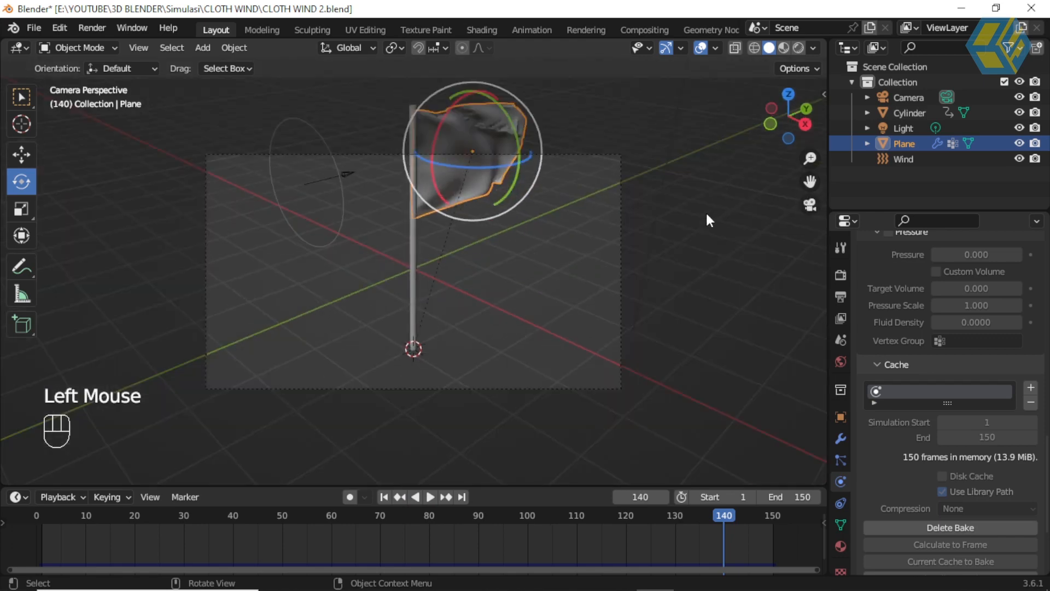
key(n)
click(818, 159)
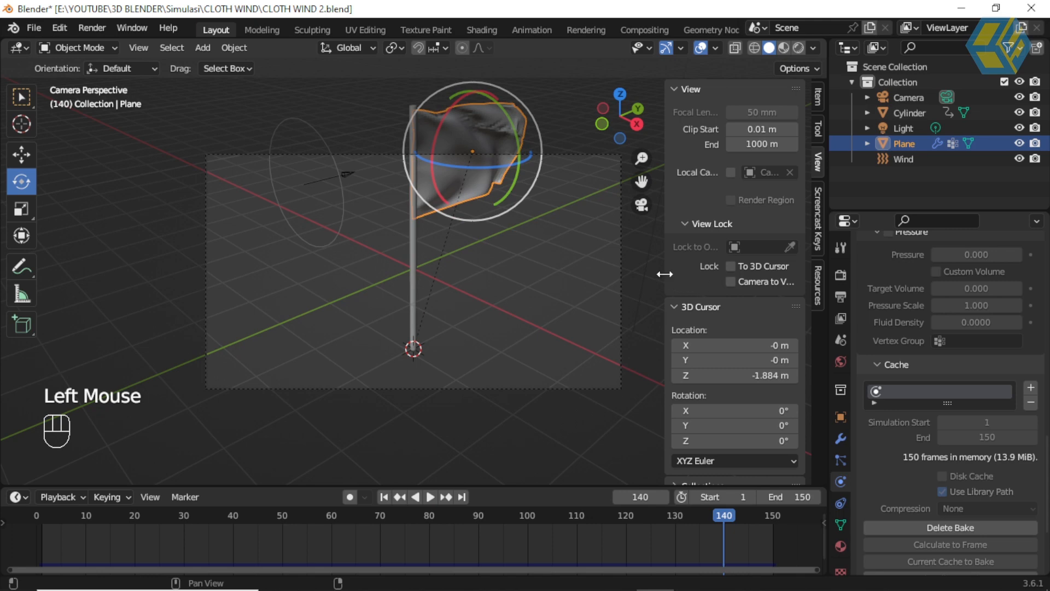
drag(665, 274, 650, 272)
- Frame the waving flag and the upper pole closely from the side in the camera, and release the camera lock
middle_drag(521, 281, 524, 255)
shift+middle_drag(527, 235, 488, 300)
scroll(485, 273, up, 2)
scroll(488, 300, up, 1)
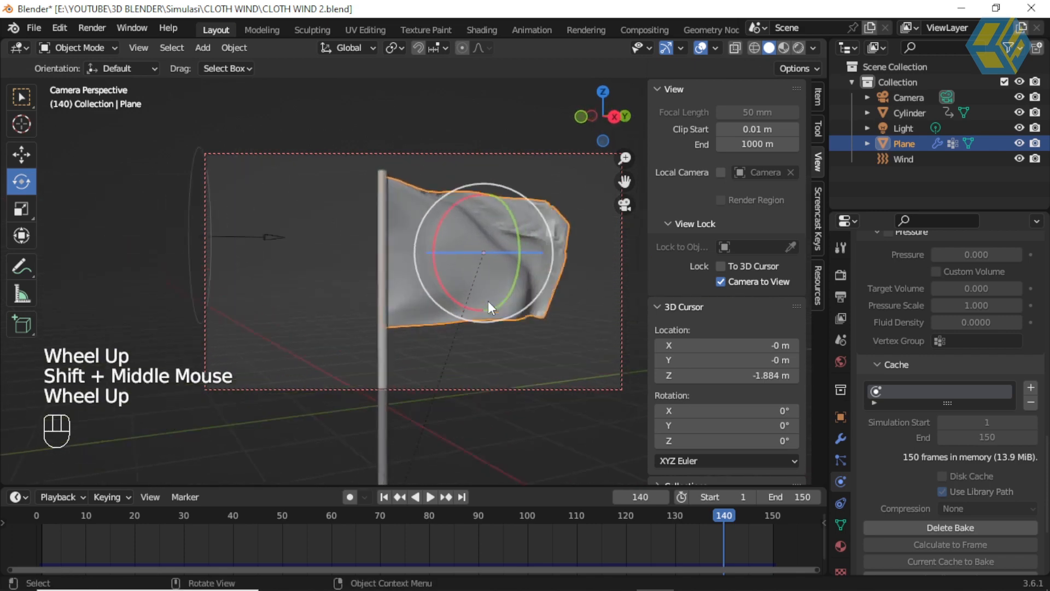
shift+middle_drag(487, 293, 477, 297)
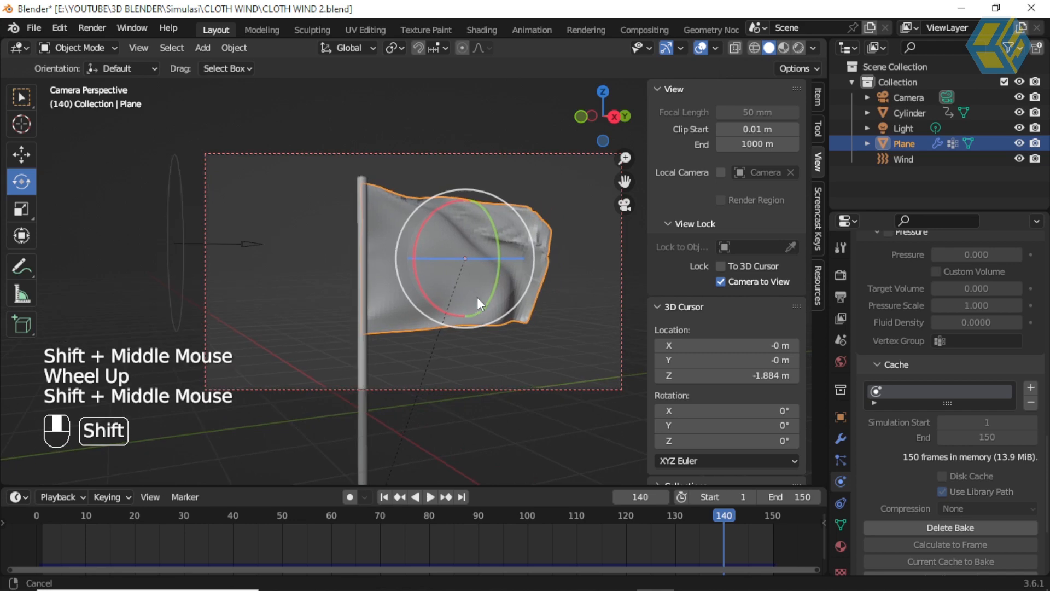
click(721, 281)
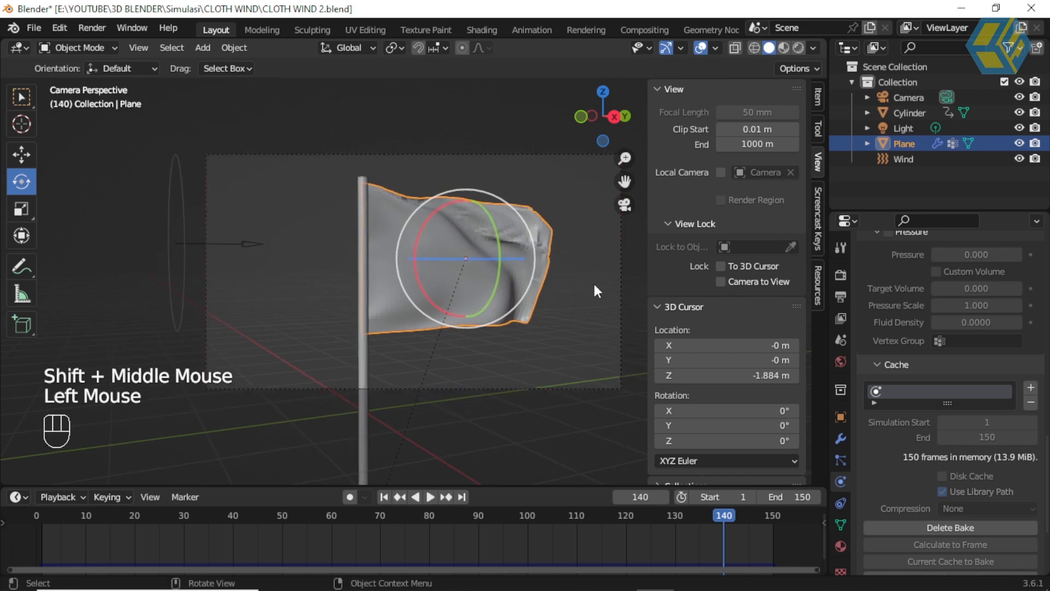
key(n)
scroll(594, 282, up, 2)
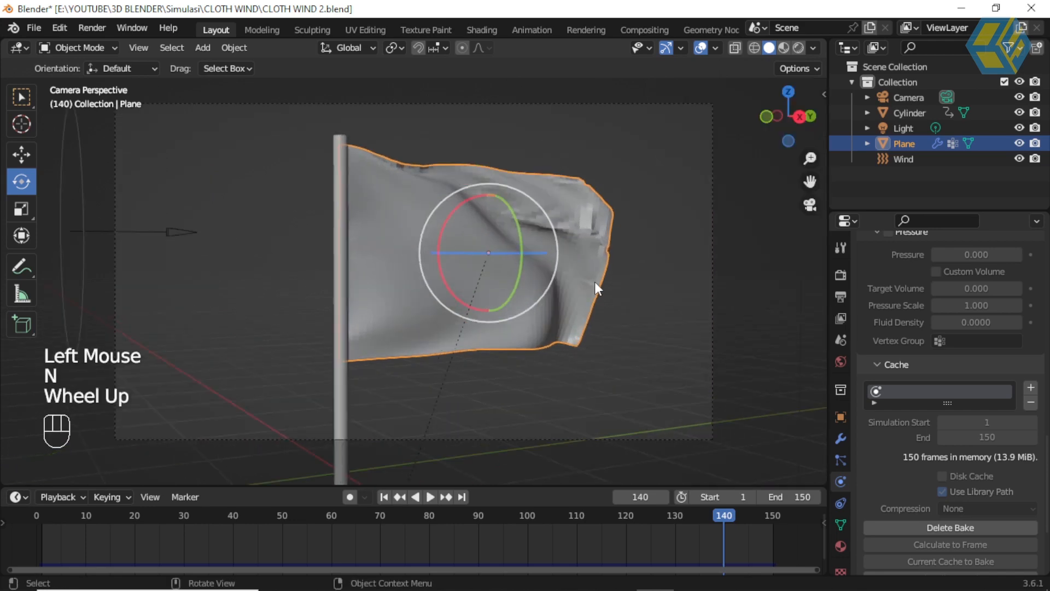
- Return the animation to frame 1 and deselect the flag plane
click(678, 140)
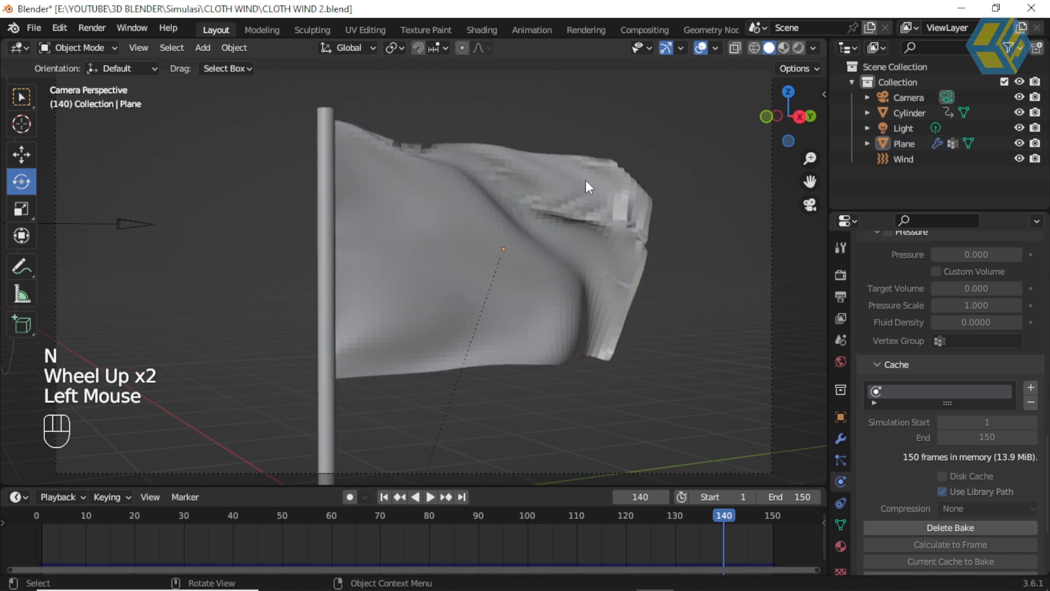
click(580, 184)
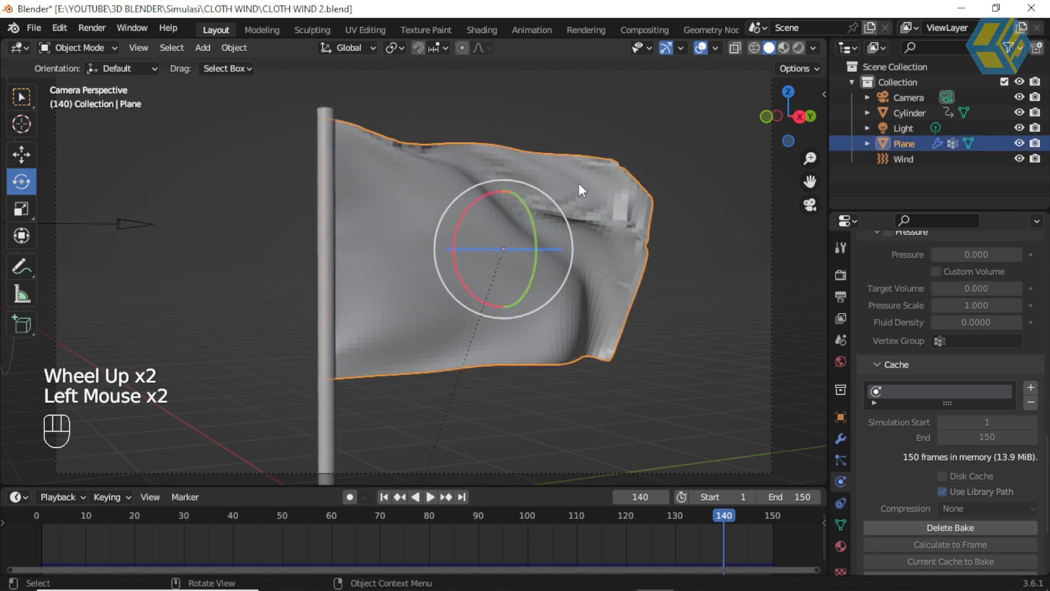
click(384, 498)
click(713, 156)
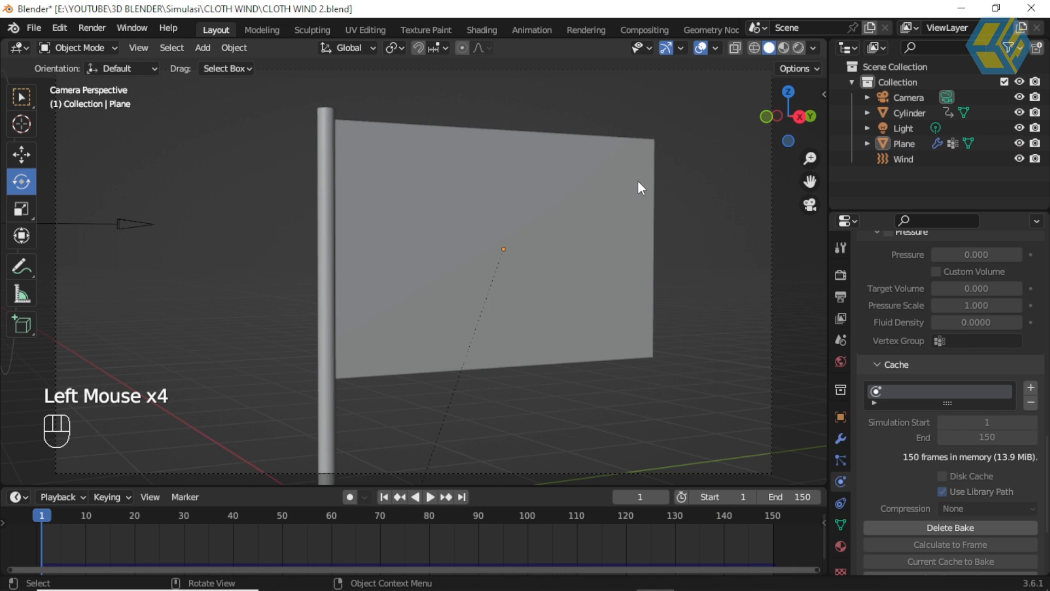
- Save the project under the new name CLOTH WIND 2 jadi.blend
click(35, 27)
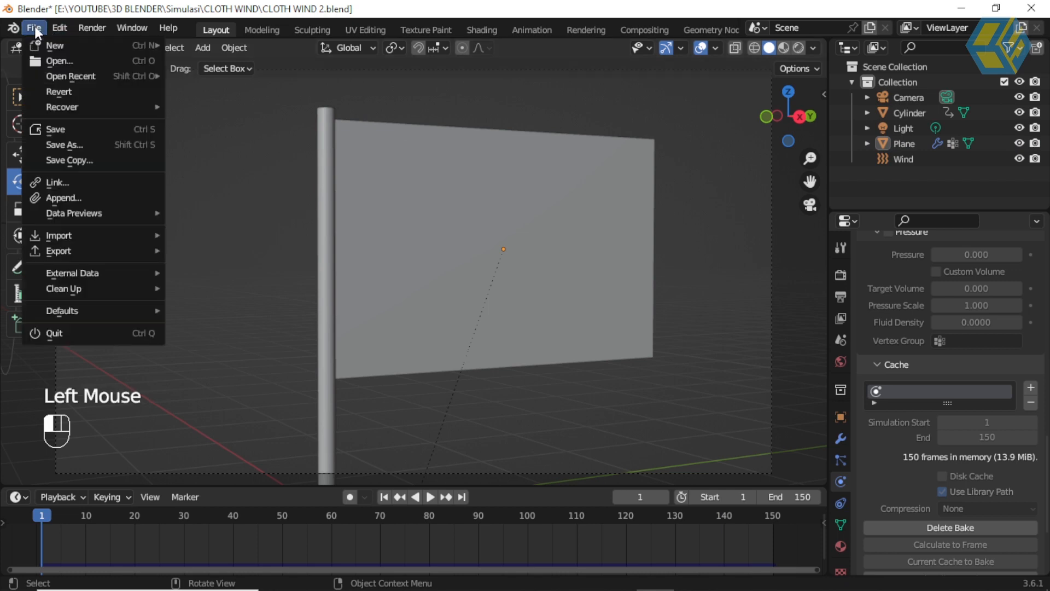
click(78, 142)
click(330, 508)
click(331, 508)
text(jadi)
click(797, 506)
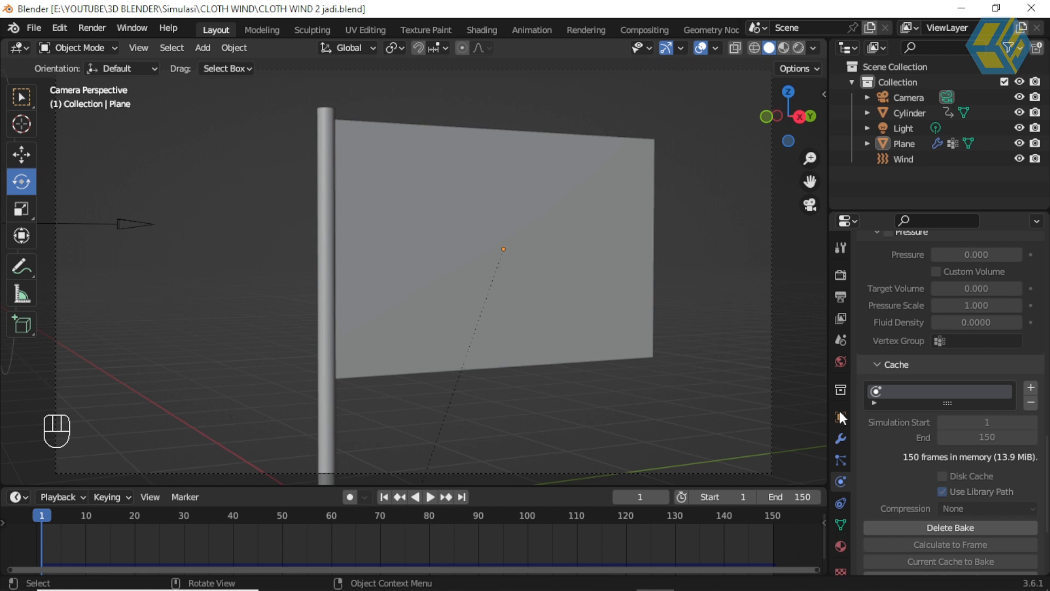
- Set the world's background color to an Environment Texture and open the file chooser for its image
click(841, 361)
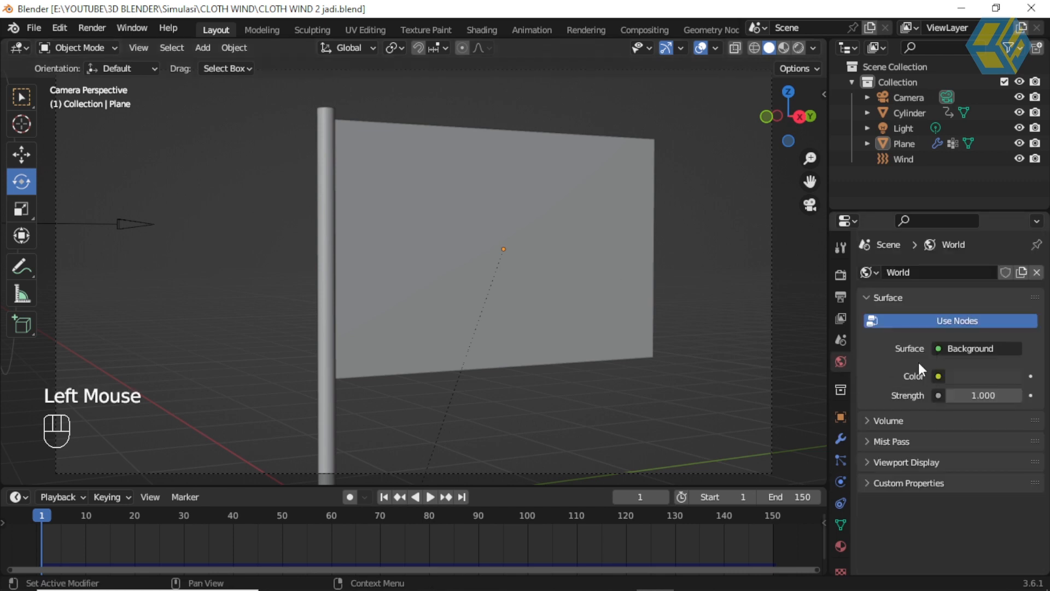
drag(938, 377, 607, 206)
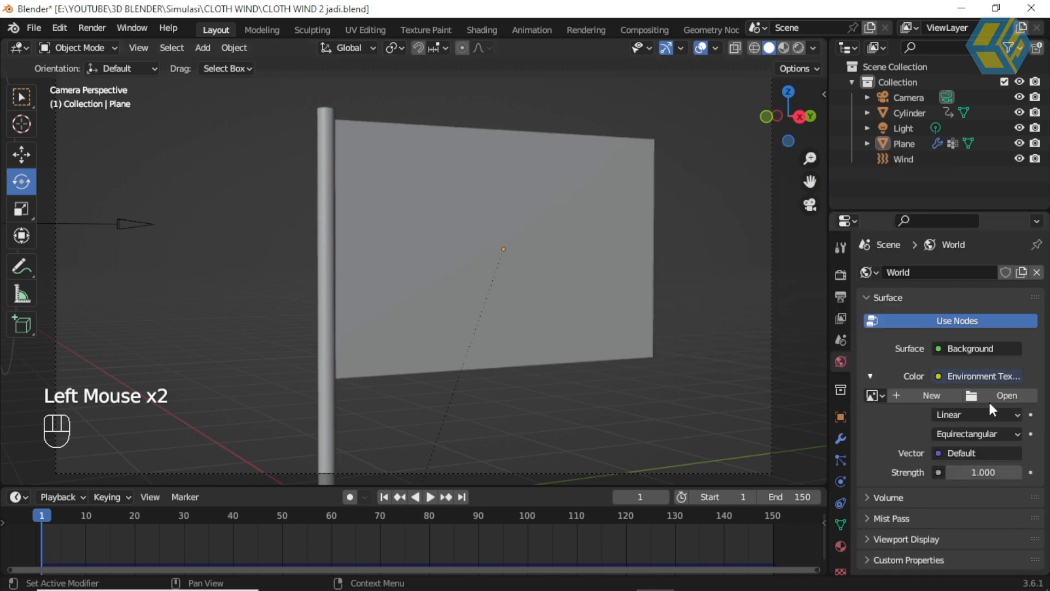
click(1019, 395)
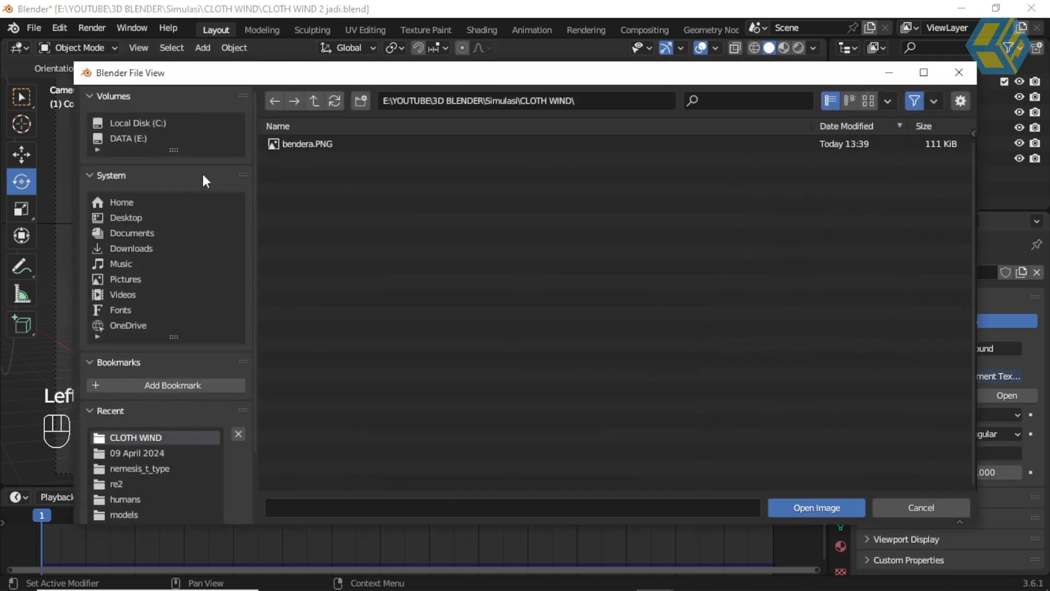
- Browse on drive C: through Program Files and Blender Foundation to Blender 3.6's datafiles/studiolights world folder
click(148, 123)
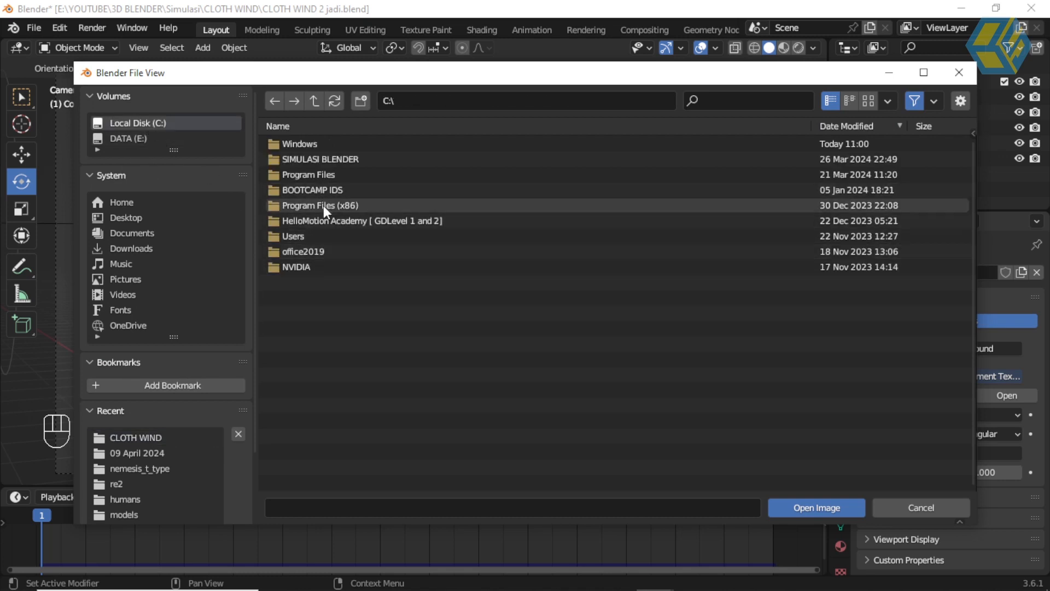
click(312, 172)
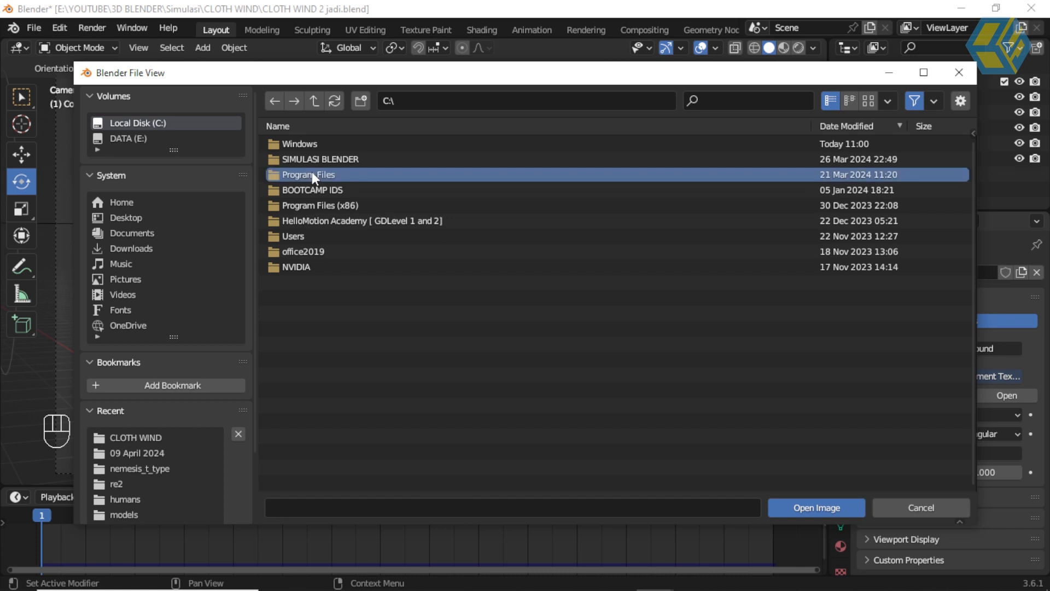
click(312, 172)
double_click(308, 237)
click(307, 189)
click(305, 188)
click(303, 190)
click(303, 189)
click(304, 175)
click(304, 176)
click(298, 192)
click(298, 191)
click(305, 176)
click(306, 175)
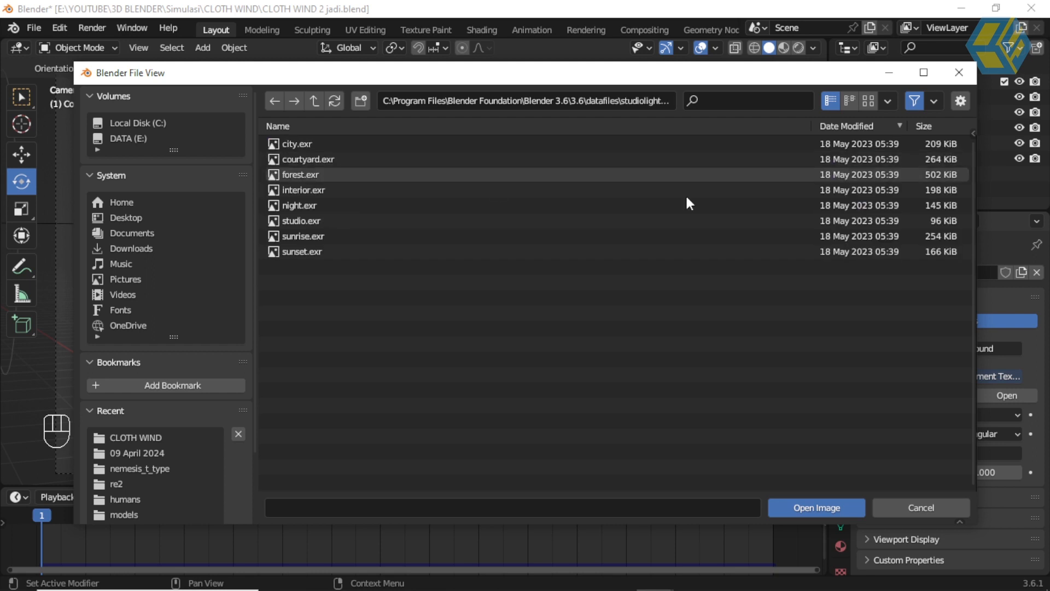
- Show the environment images as thumbnails and load forest.exr as the world texture
click(870, 100)
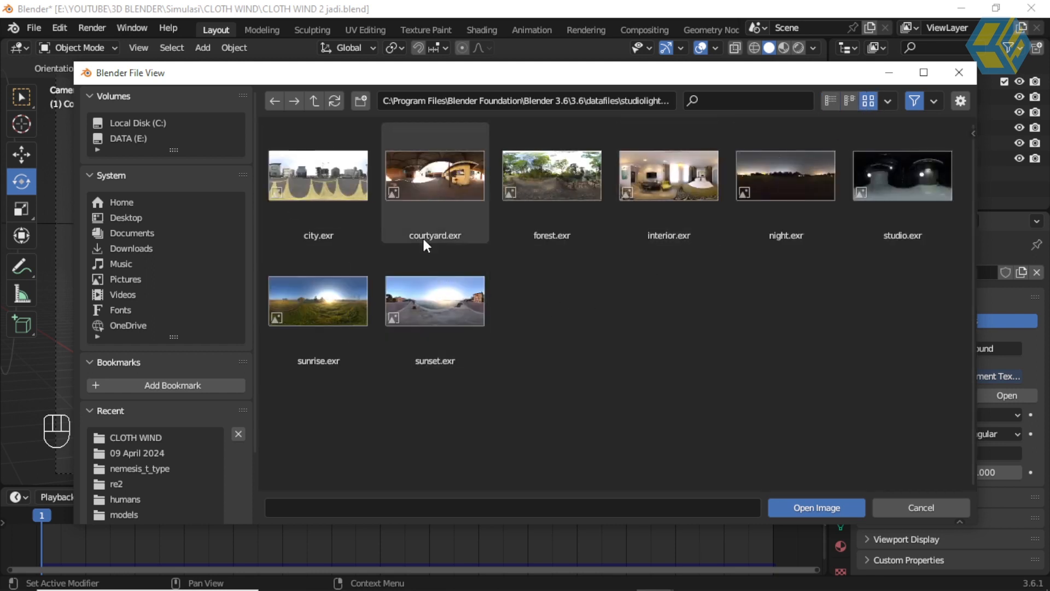
click(560, 189)
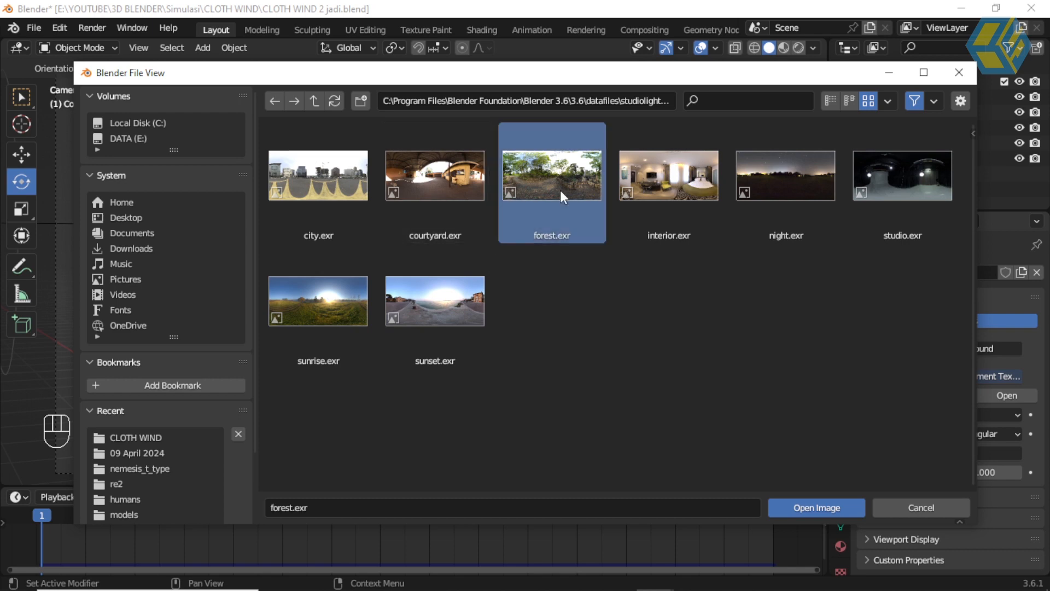
click(809, 507)
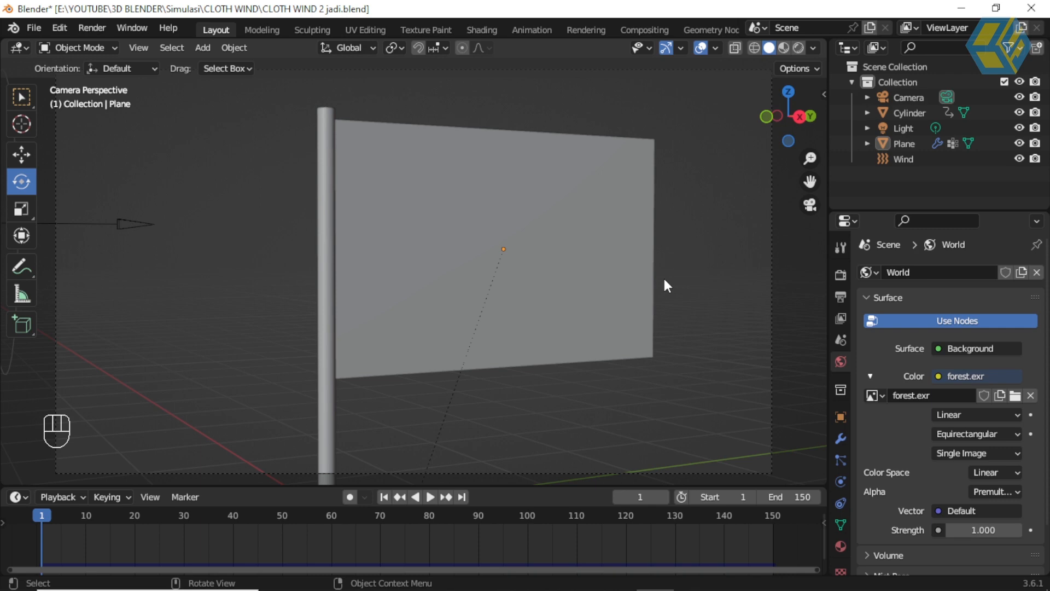
- Select the flag plane and set the solid viewport shading color to Texture
click(576, 219)
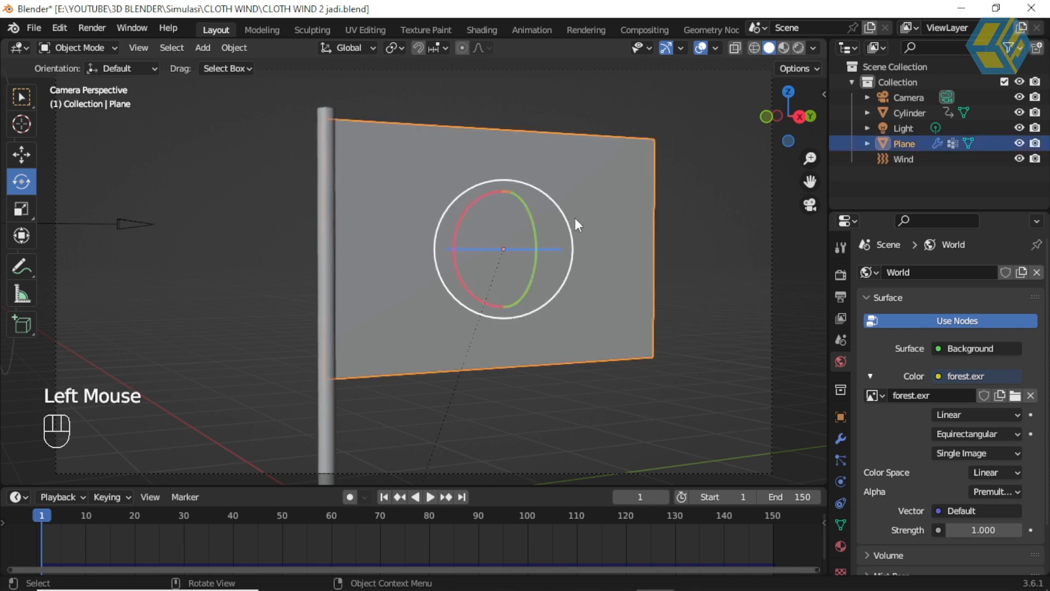
click(812, 48)
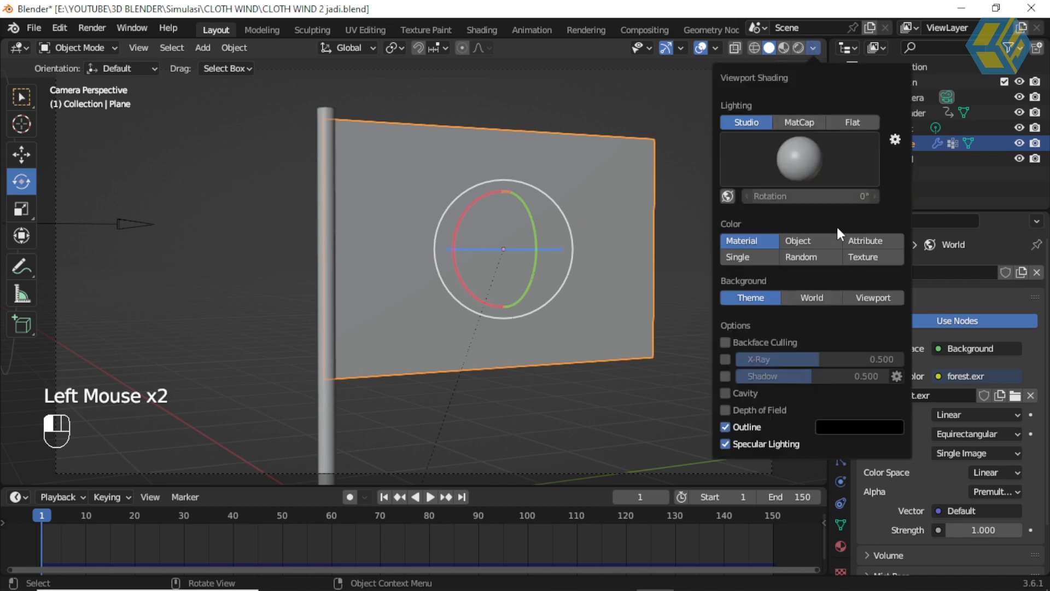
click(857, 252)
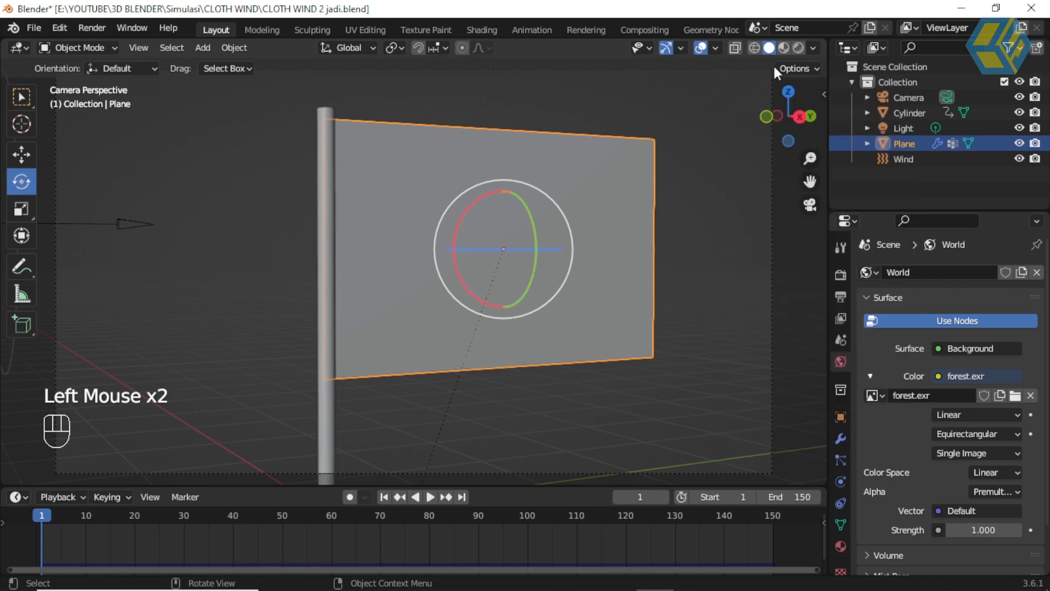
click(812, 48)
click(710, 80)
click(593, 166)
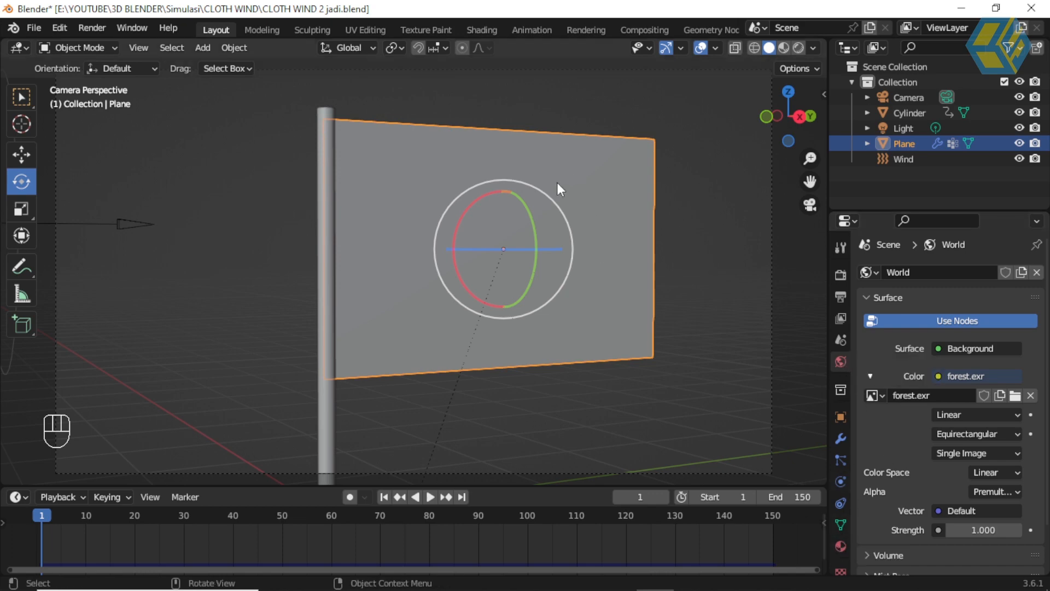
- Give the flag plane a new material whose Base Color uses an Image Texture loaded from bendera.PNG
click(841, 546)
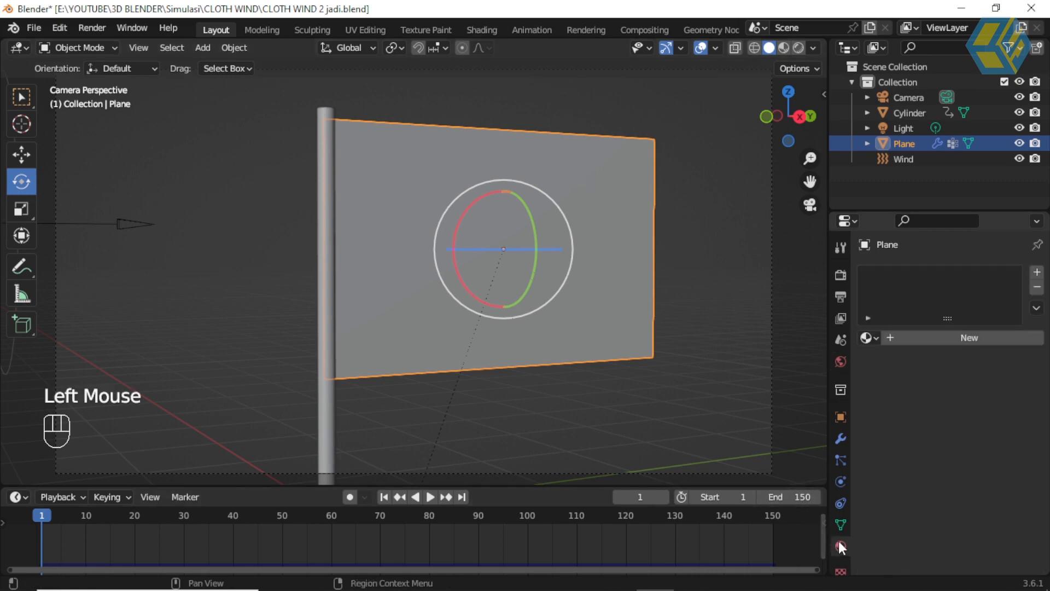
click(956, 337)
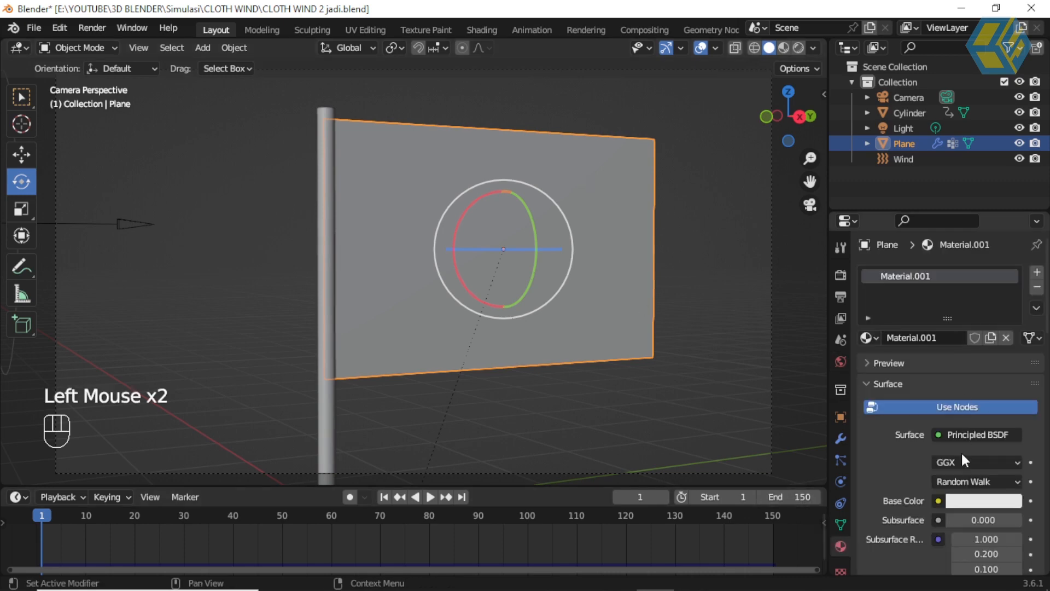
click(938, 501)
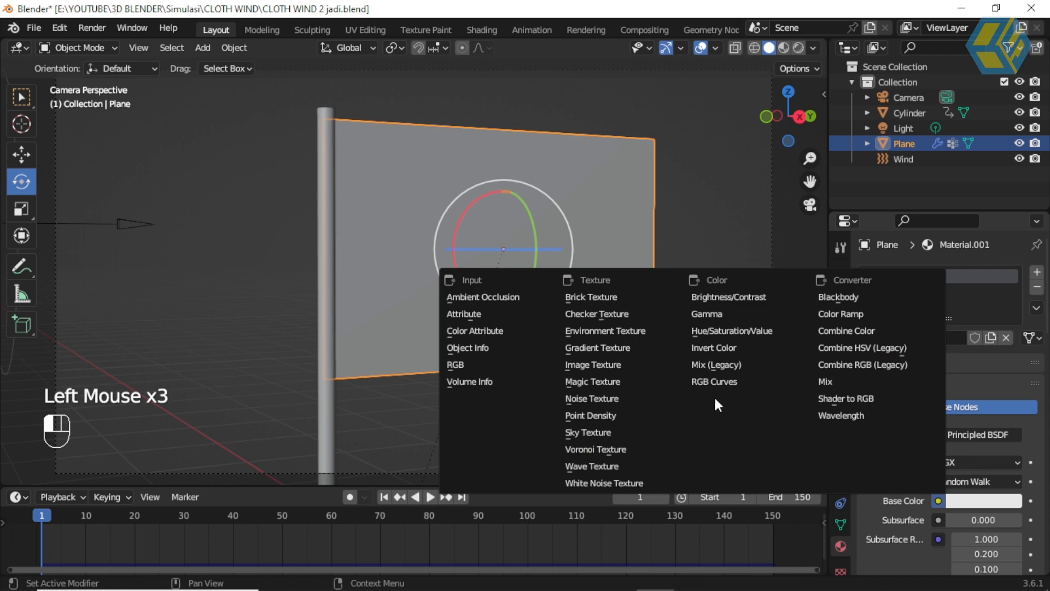
click(629, 364)
click(1003, 521)
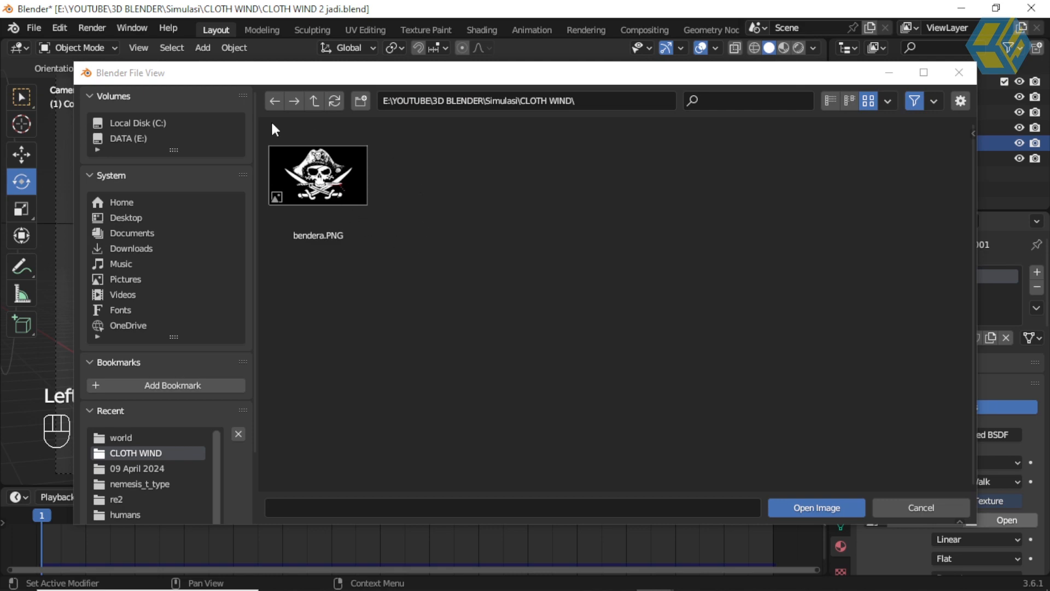
click(349, 170)
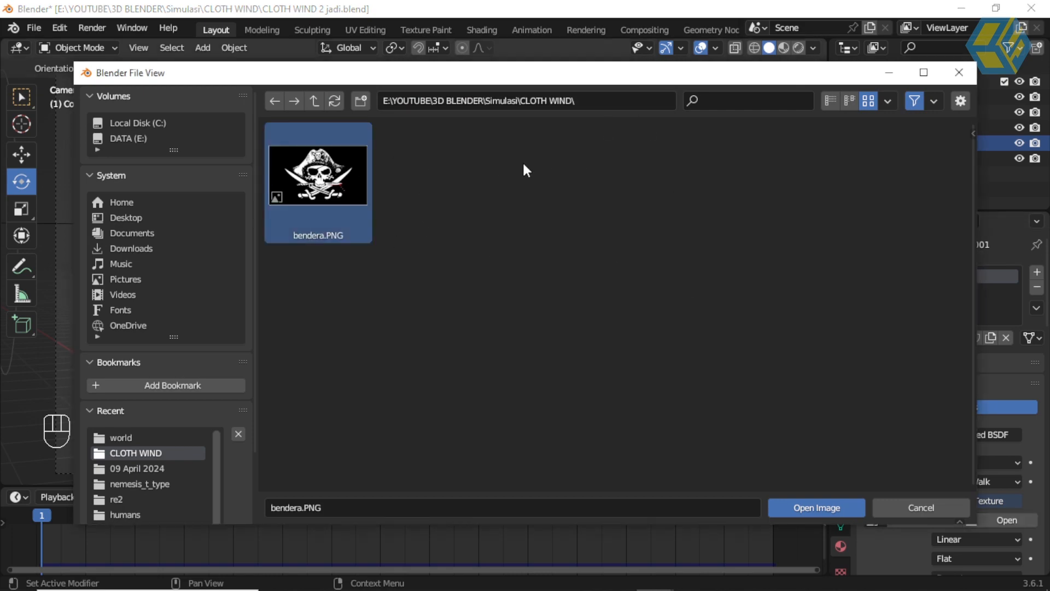
click(822, 507)
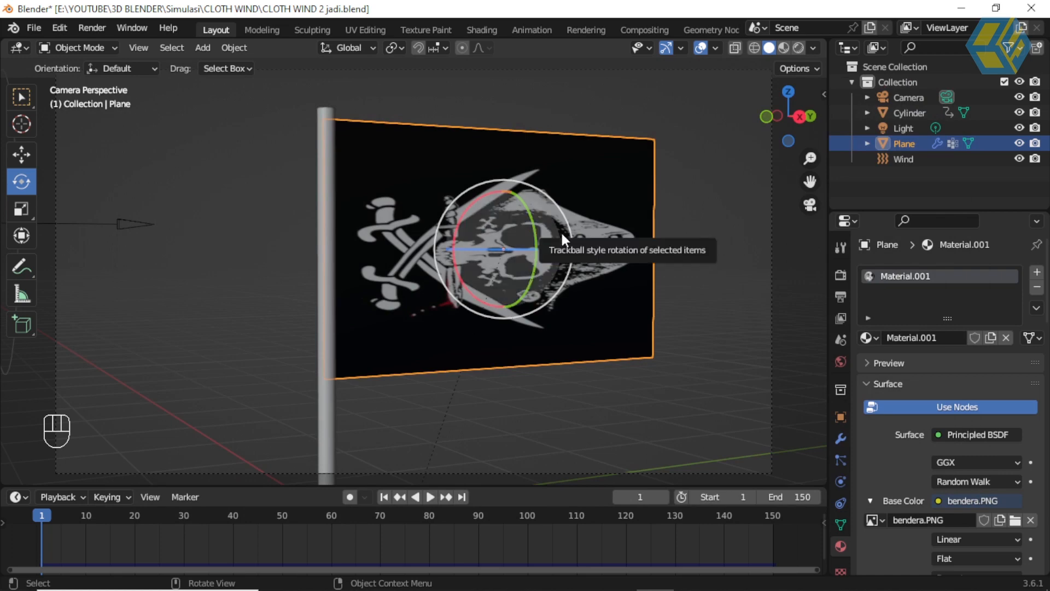
- Switch to the right orthographic view and split the viewport vertically, leaving about a third for the new area
click(800, 120)
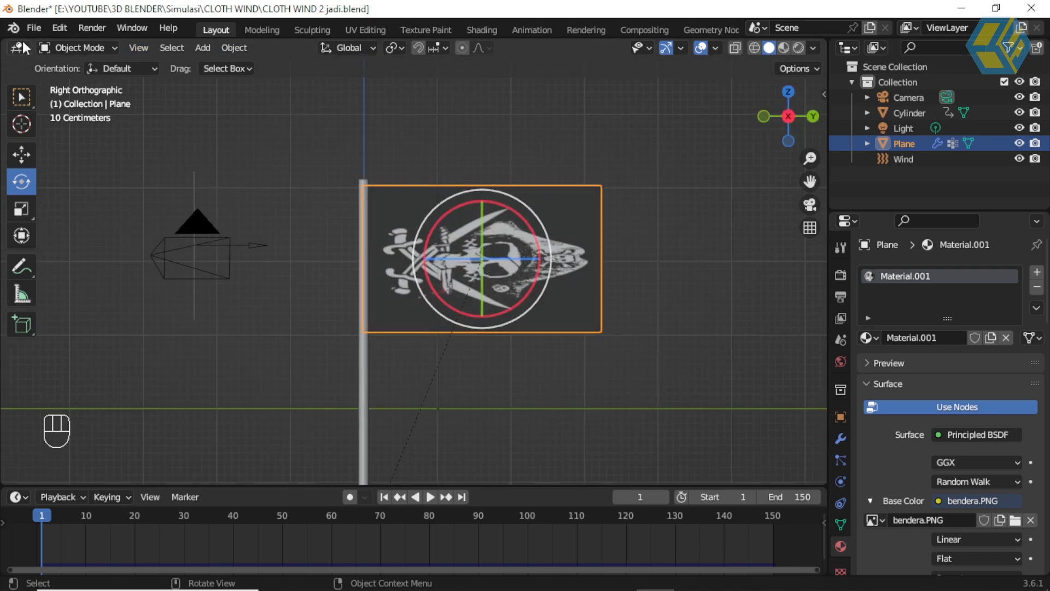
click(139, 48)
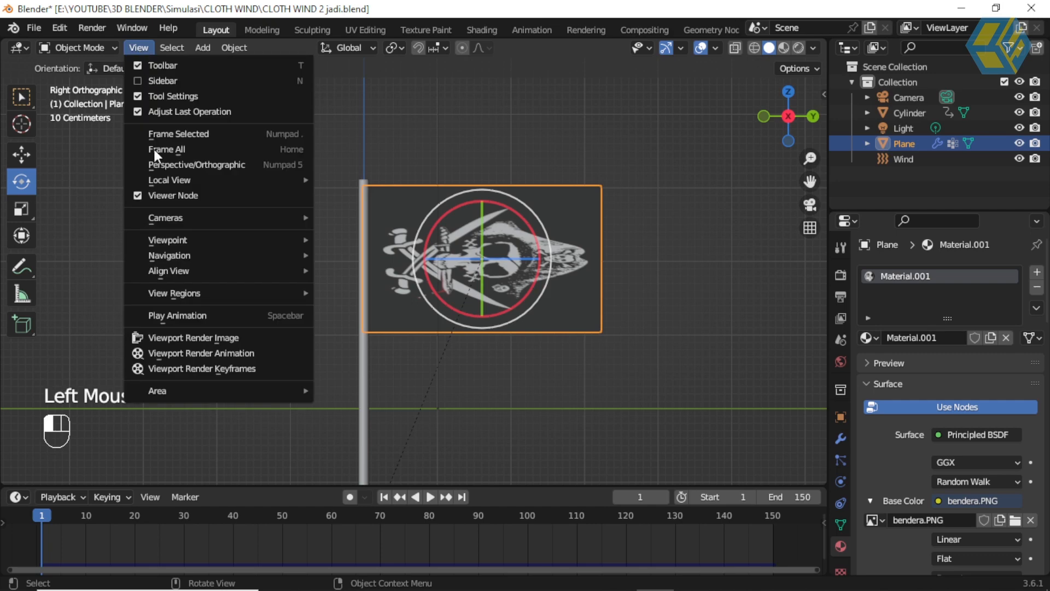
mouse_move(169, 244)
mouse_move(189, 390)
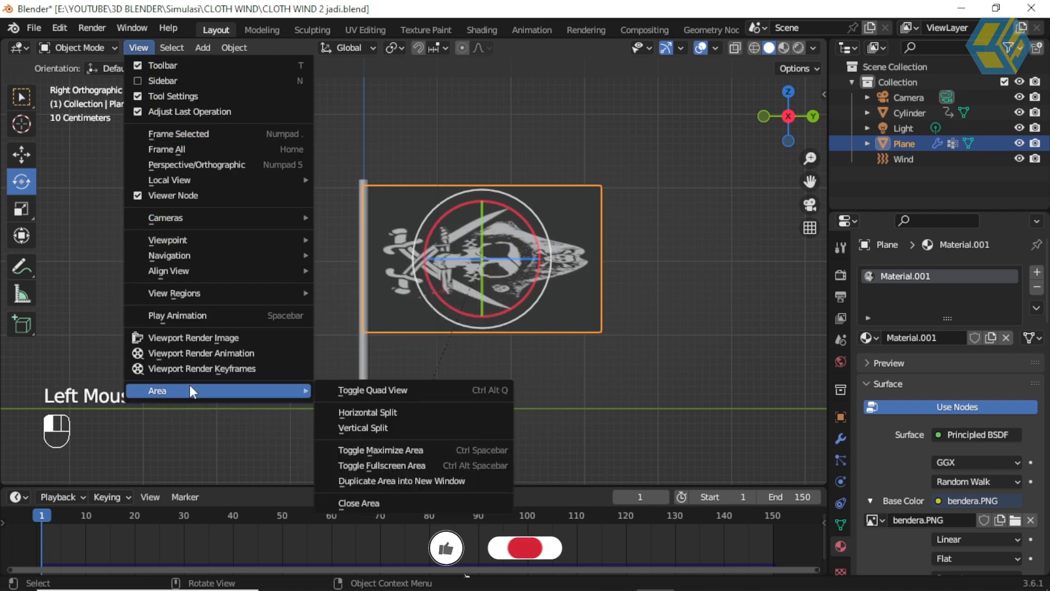
click(395, 428)
click(279, 282)
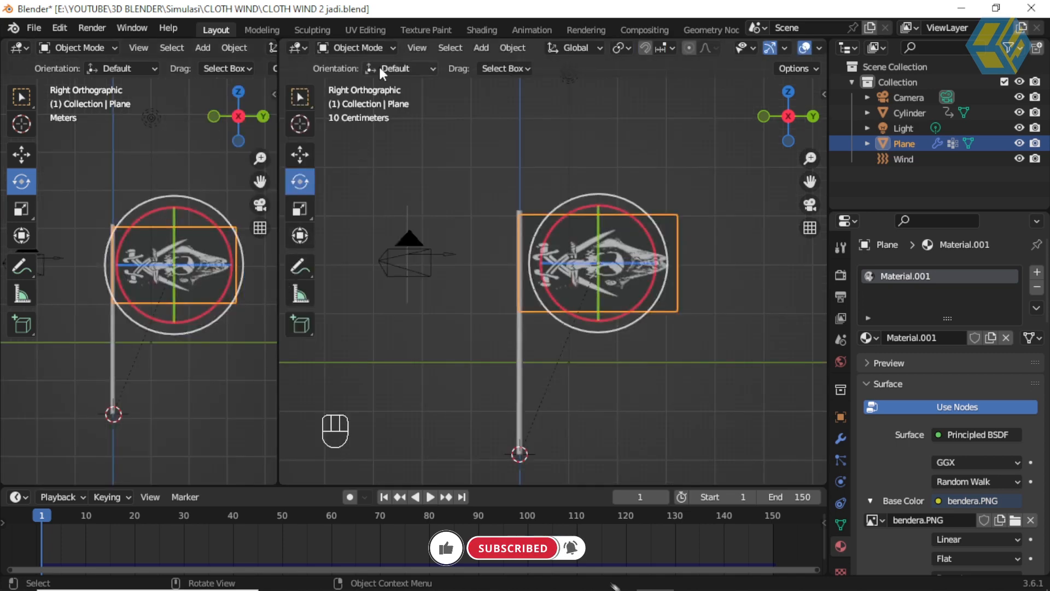
- Enter Edit Mode on the flag plane and select all of its vertices
click(362, 48)
click(358, 83)
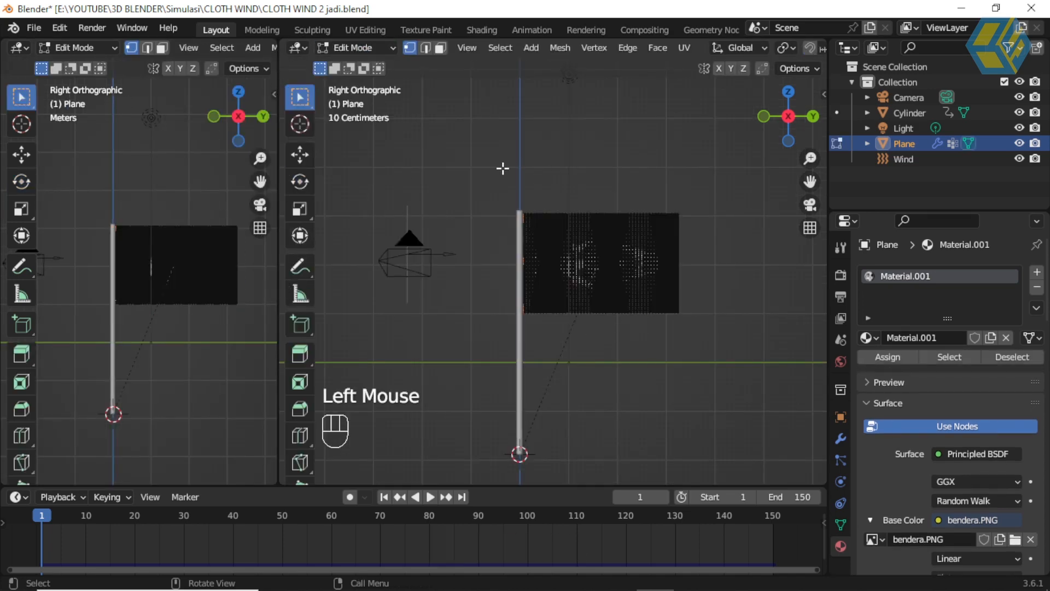
drag(444, 148, 751, 389)
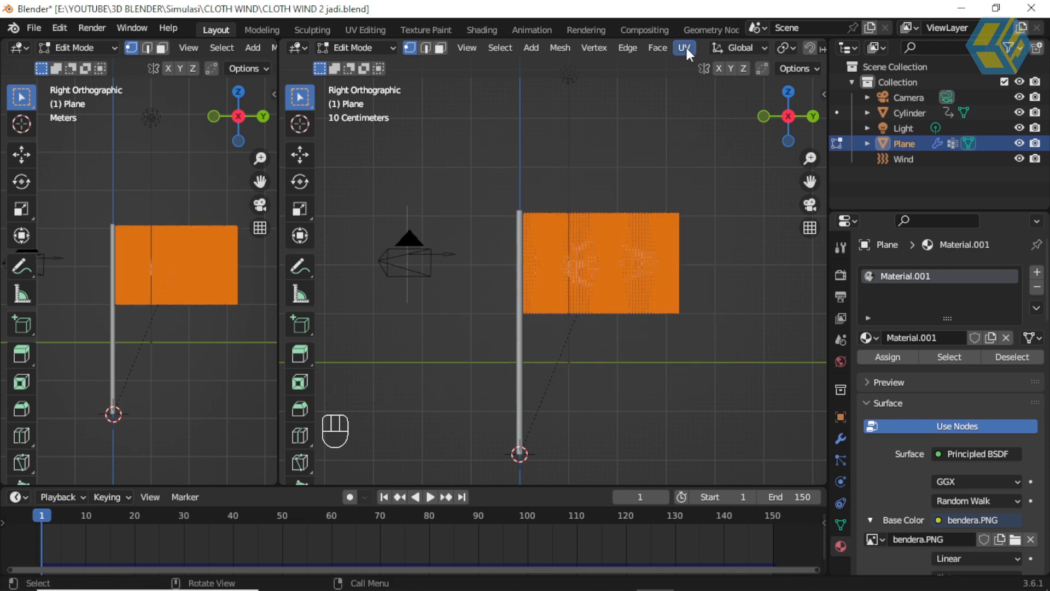
- Turn the narrower viewport into a UV Editor and fit the whole pirate image in it
click(22, 48)
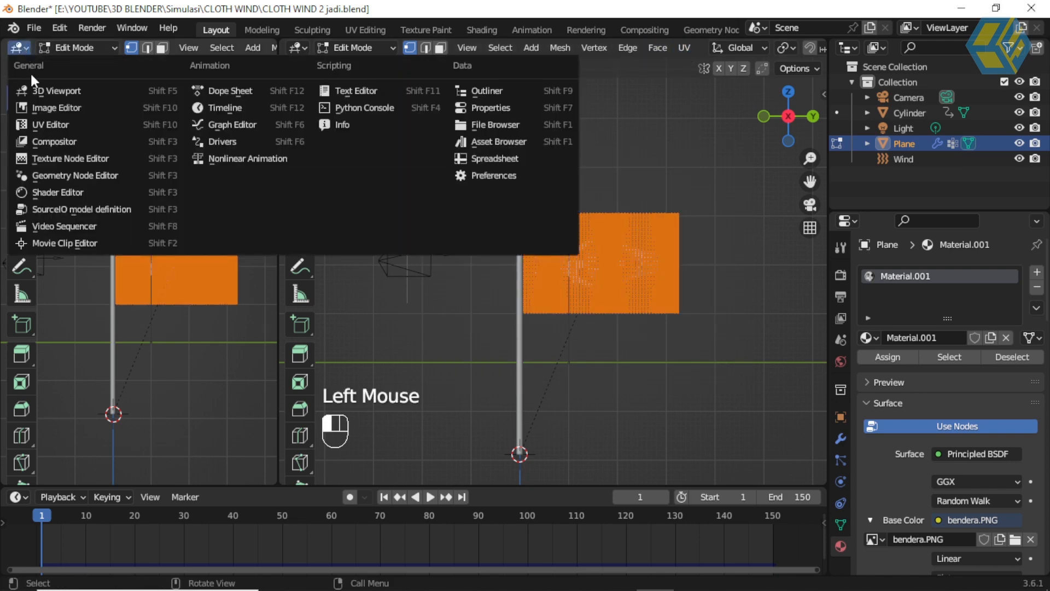
click(60, 125)
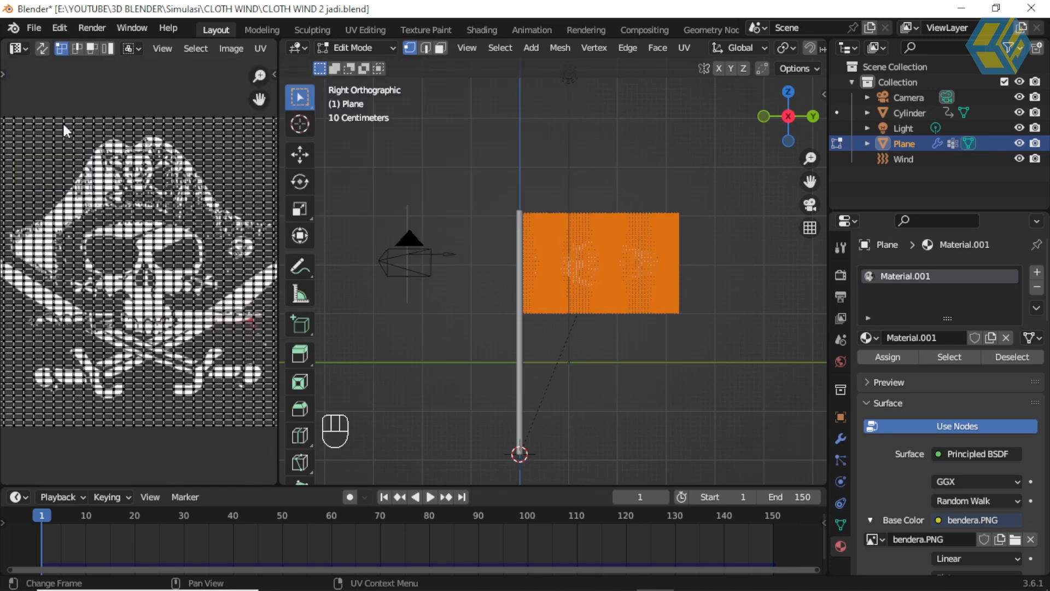
scroll(147, 219, down, 3)
scroll(151, 225, up, 2)
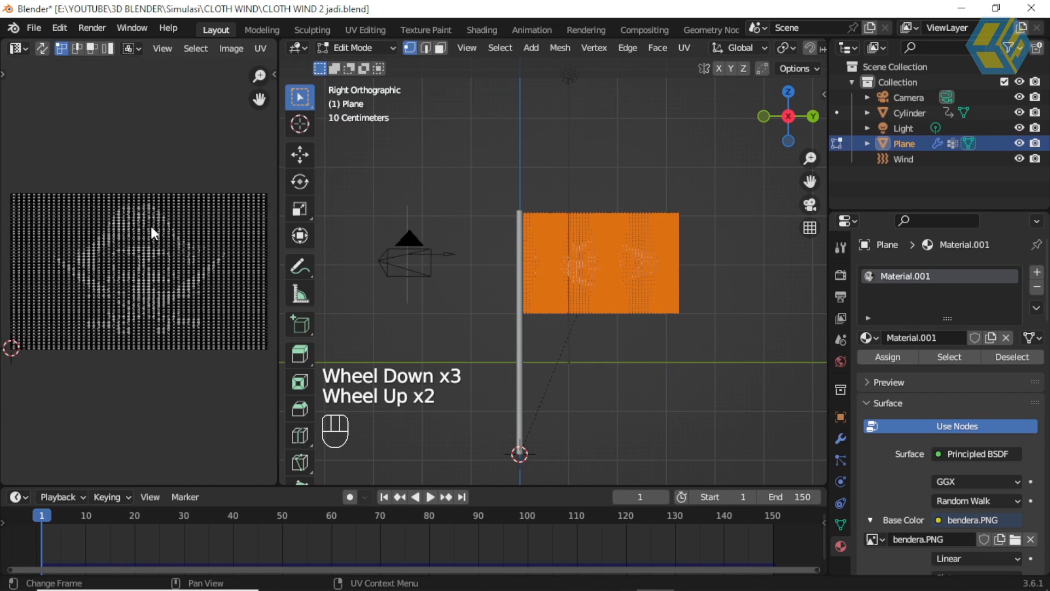
- Unwrap the flag with Project from View and select all of its projected UVs
click(685, 48)
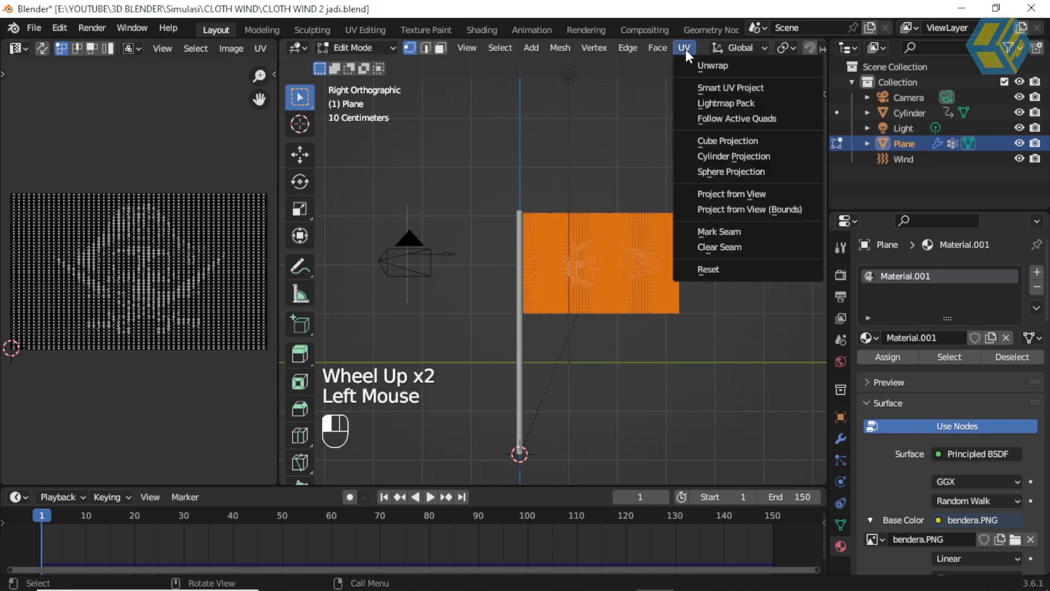
click(729, 195)
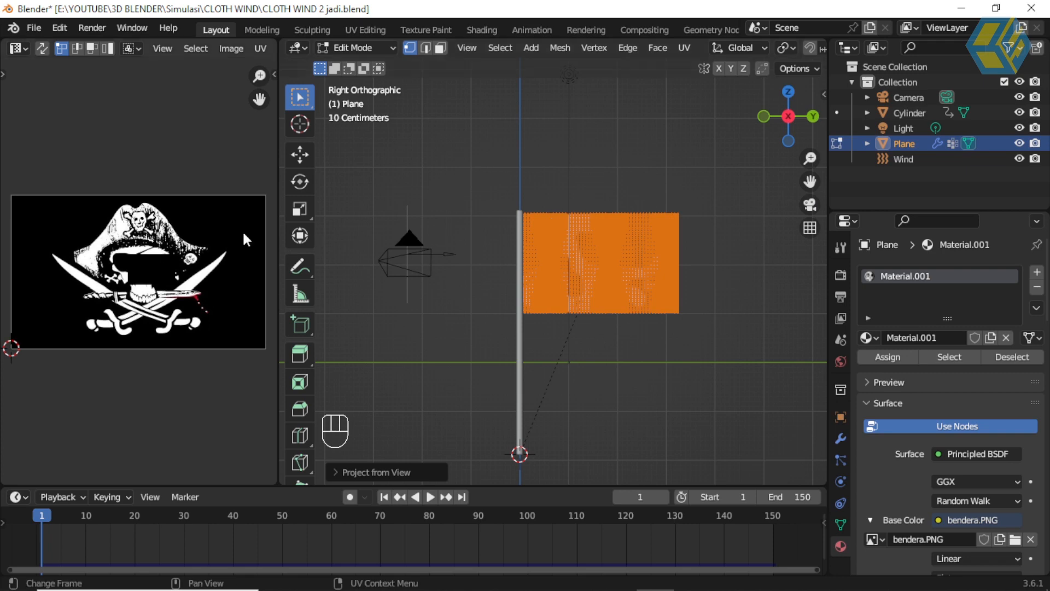
drag(86, 225, 227, 326)
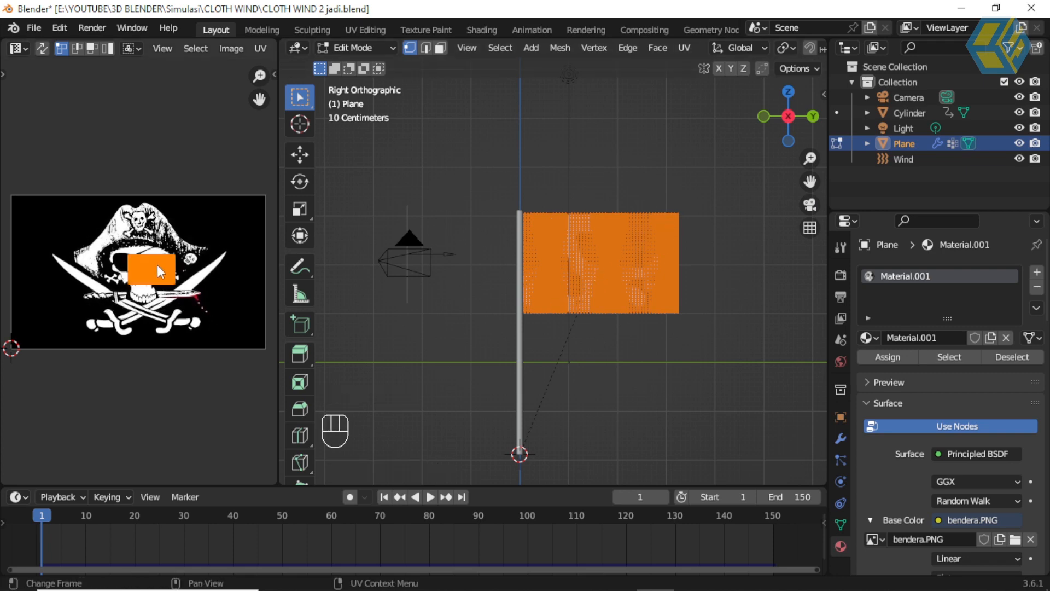
drag(106, 171, 222, 351)
- Scale up and move the flag's selected UVs so they cover most of the pirate image, starting from its left edge
key(s)
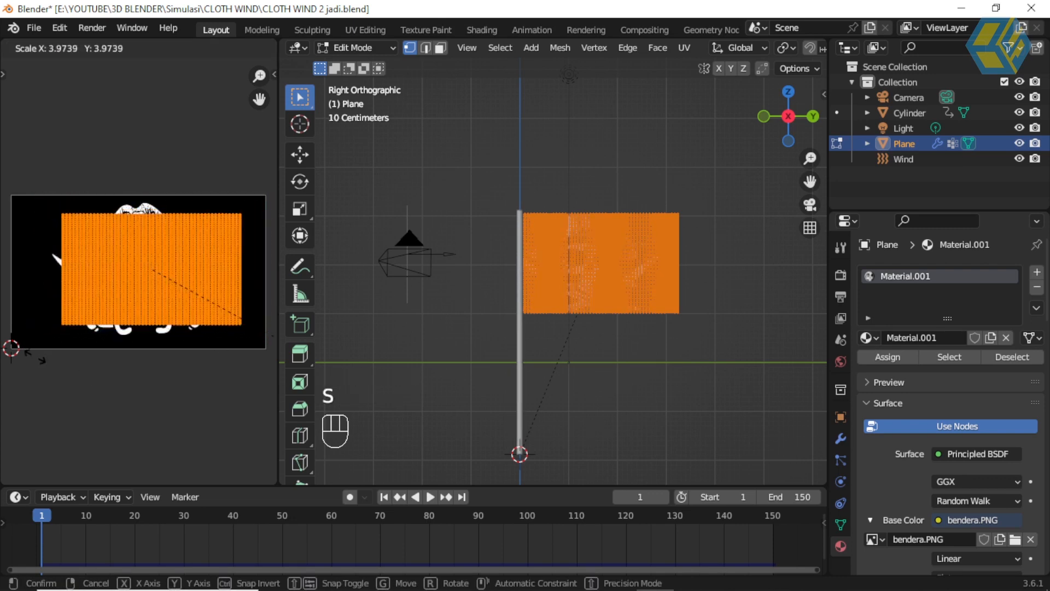
click(72, 374)
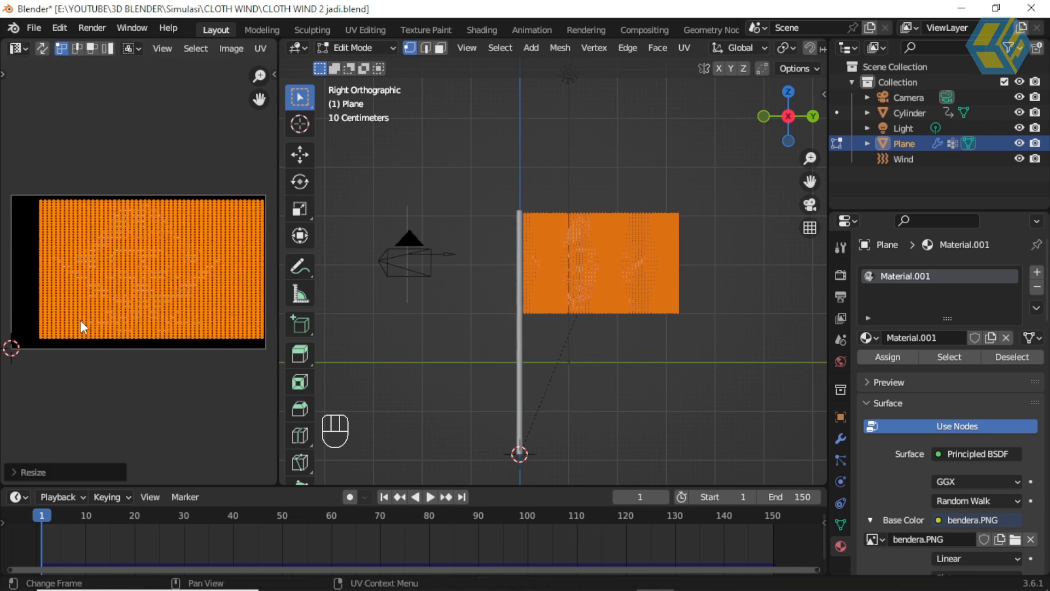
key(g)
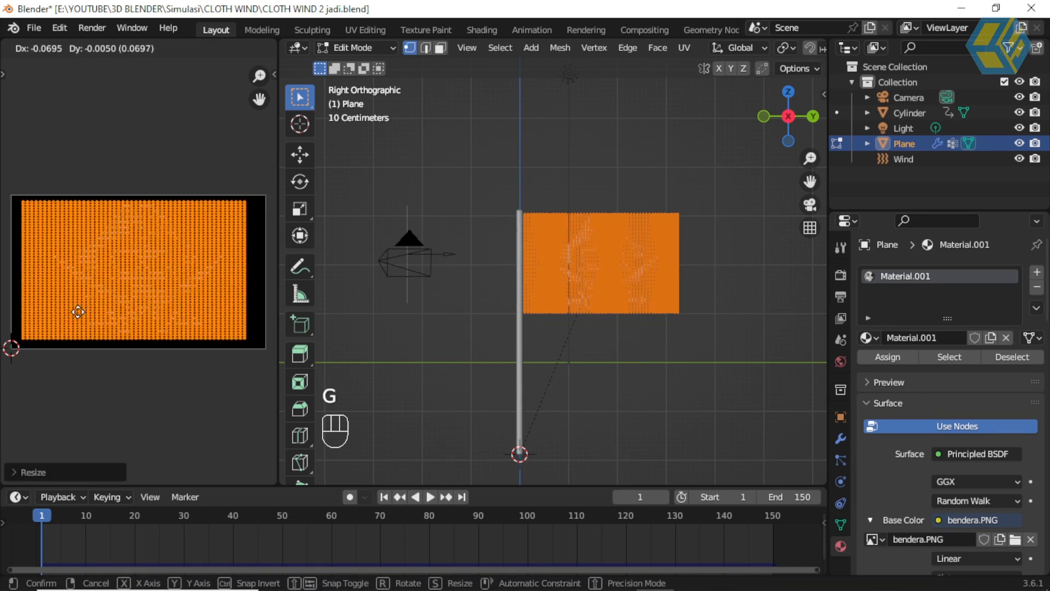
click(127, 324)
key(s)
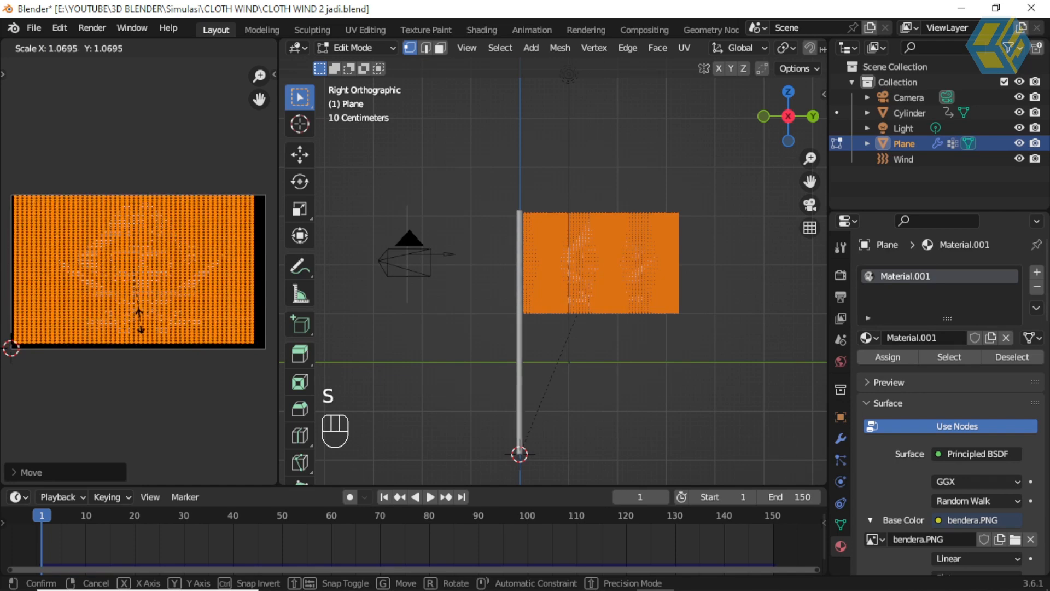
click(141, 327)
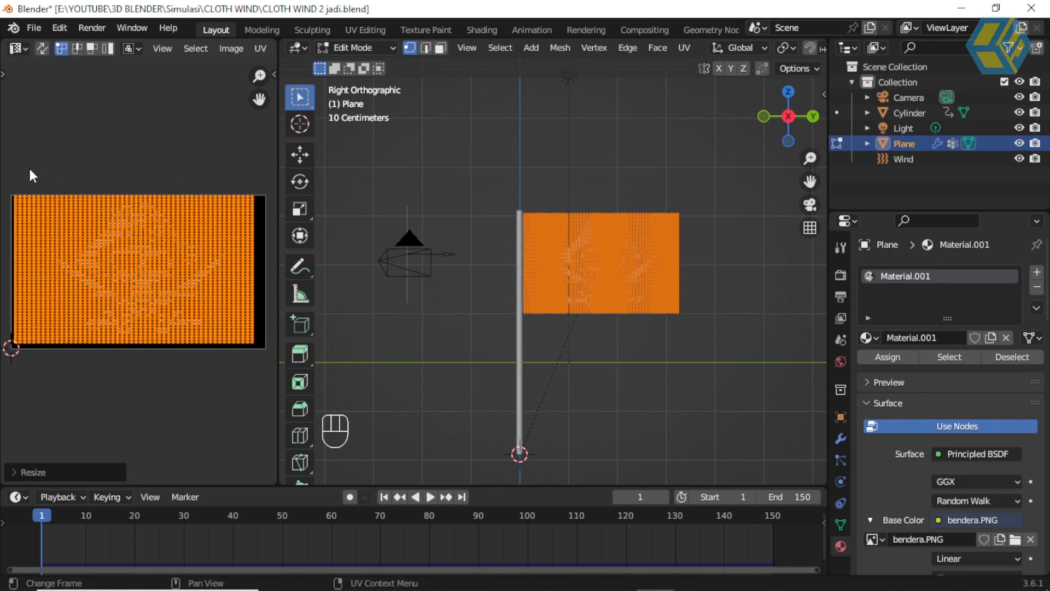
- Stretch the UVs horizontally with the Scale tool, center them across the pirate image's full width, and return to Object Mode
key(t)
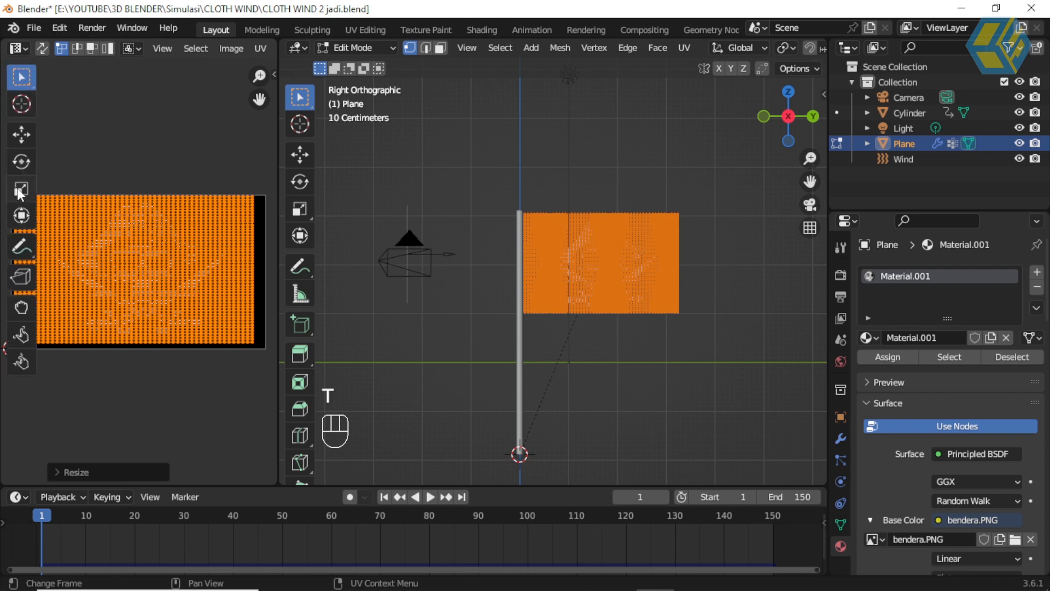
click(21, 188)
key(t)
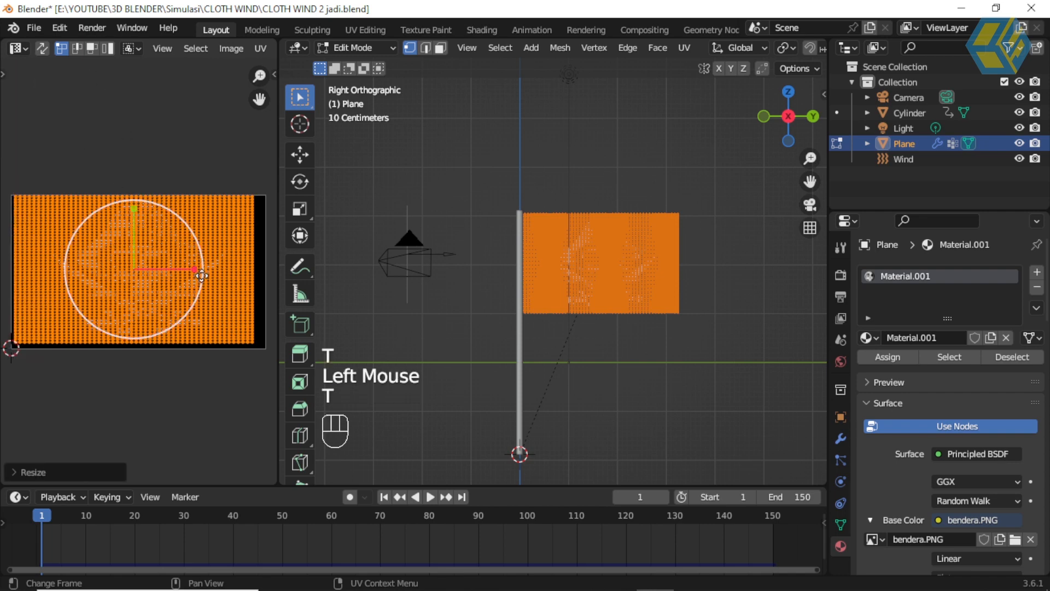
drag(194, 268, 193, 265)
key(g)
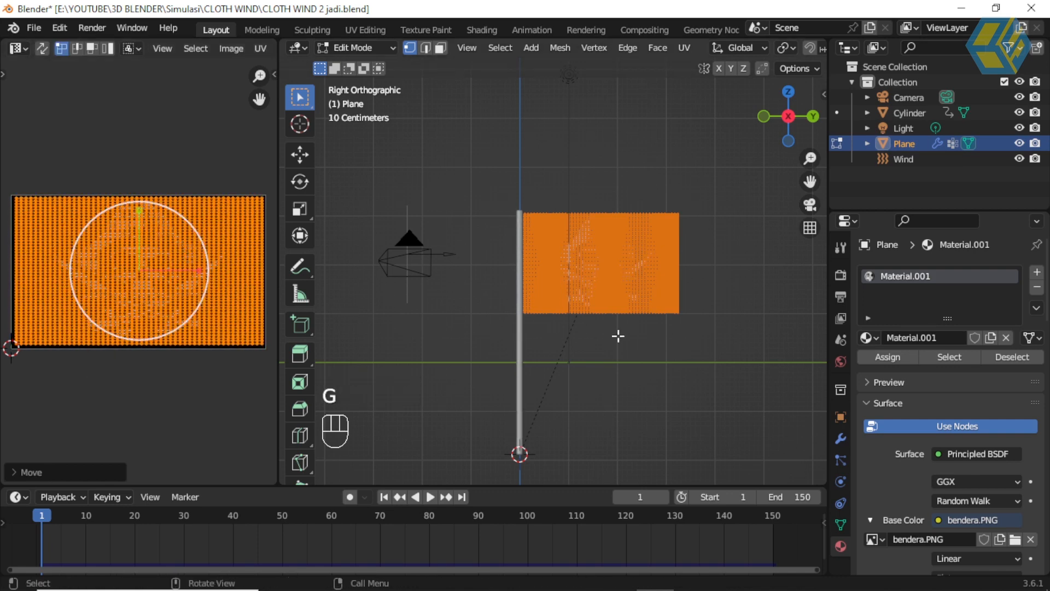
click(633, 347)
click(369, 48)
click(365, 62)
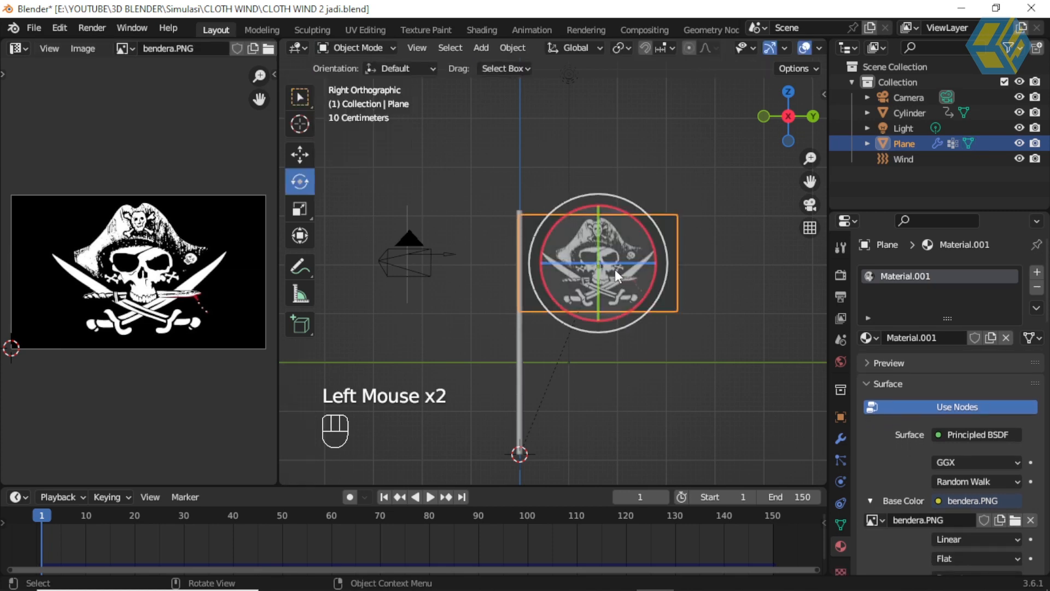
- Join the UV Editor area into the 3D viewport and view the textured flag through the camera
click(278, 129)
right_click(278, 129)
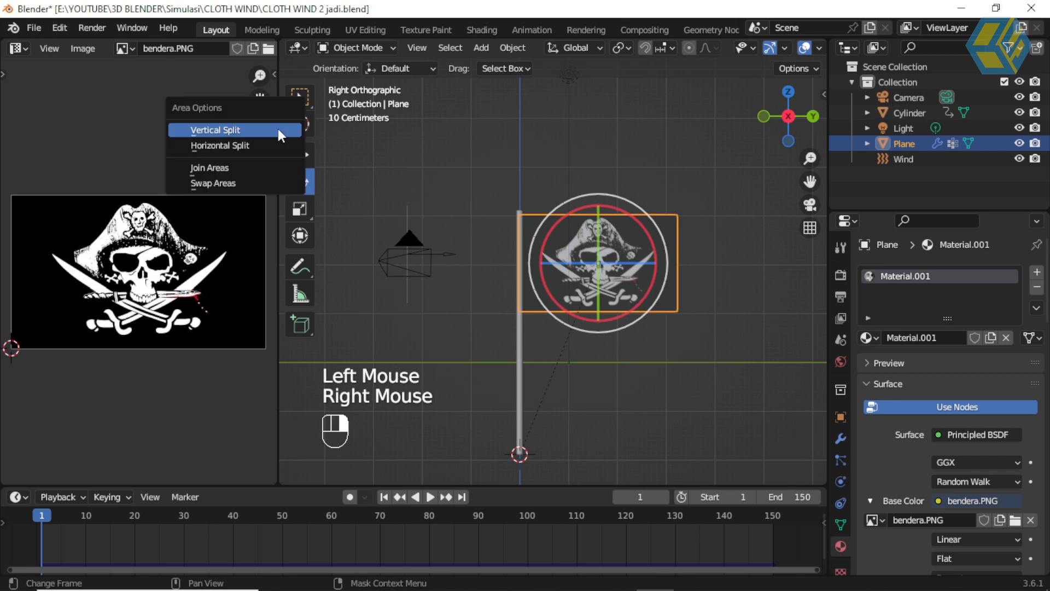
click(237, 162)
click(201, 164)
middle_drag(501, 343, 551, 354)
scroll(552, 353, up, 2)
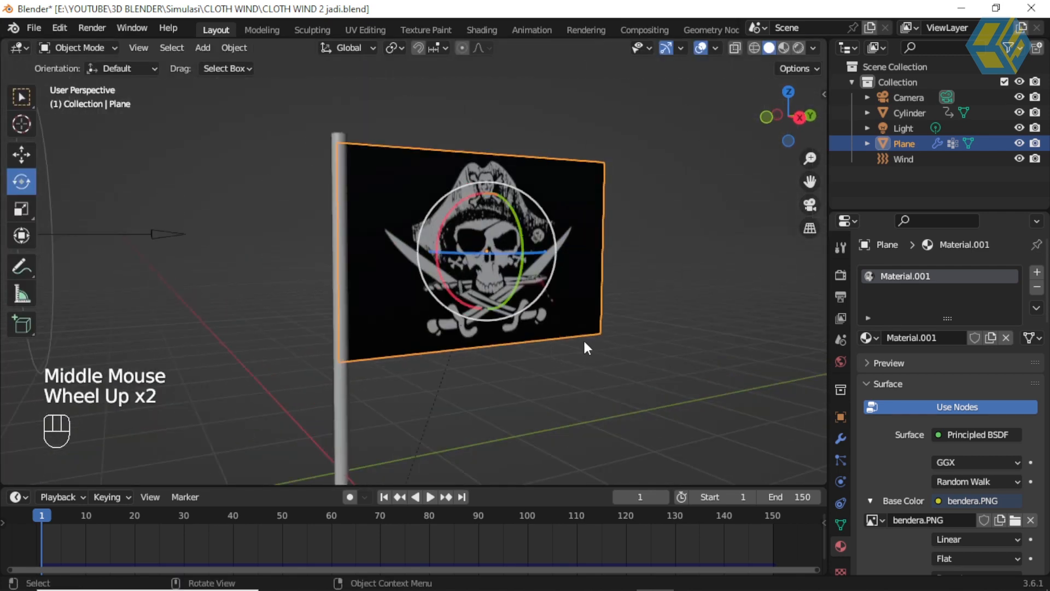
click(810, 205)
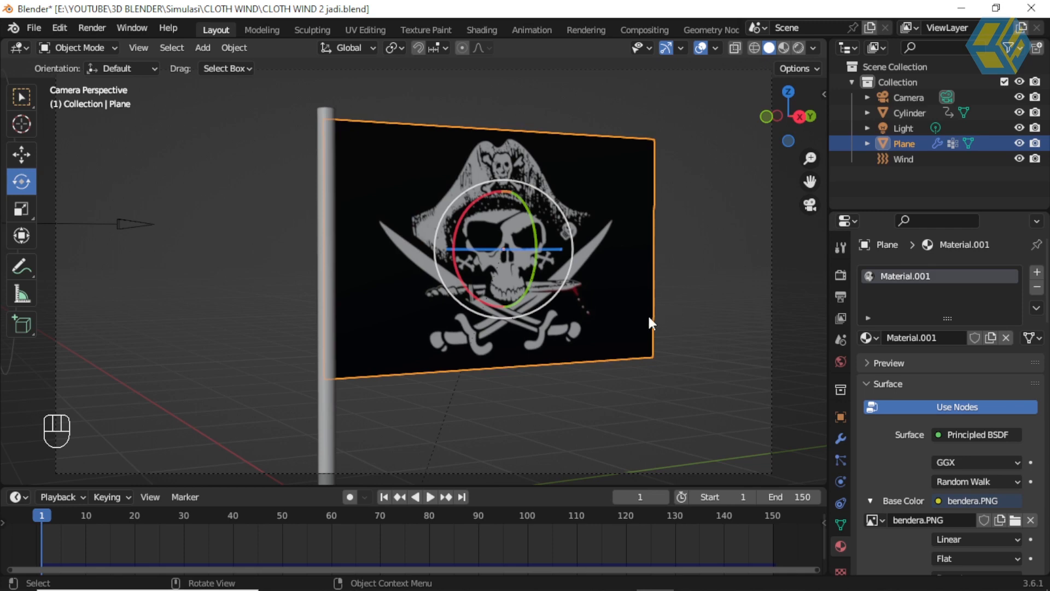
- Give the pole cylinder a new material with a dark grey base color, Value 0.099
click(324, 114)
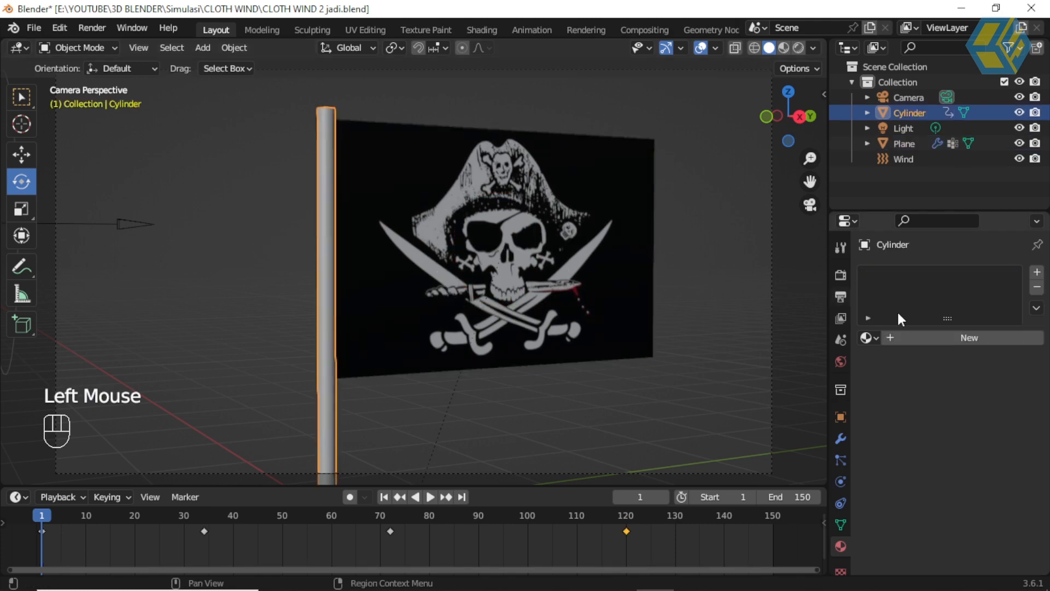
click(944, 338)
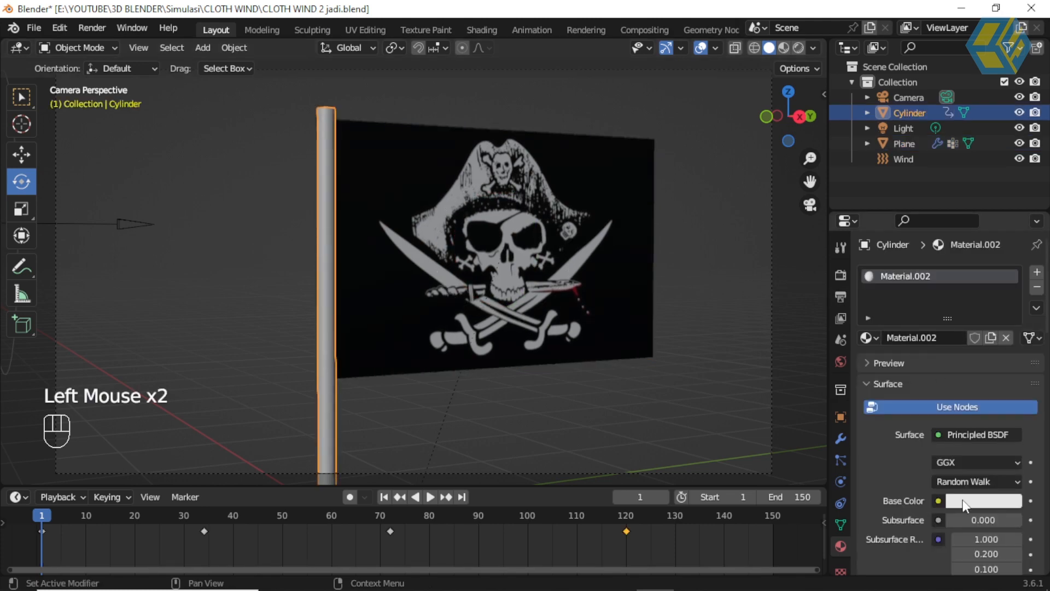
click(966, 502)
drag(1009, 311, 1010, 354)
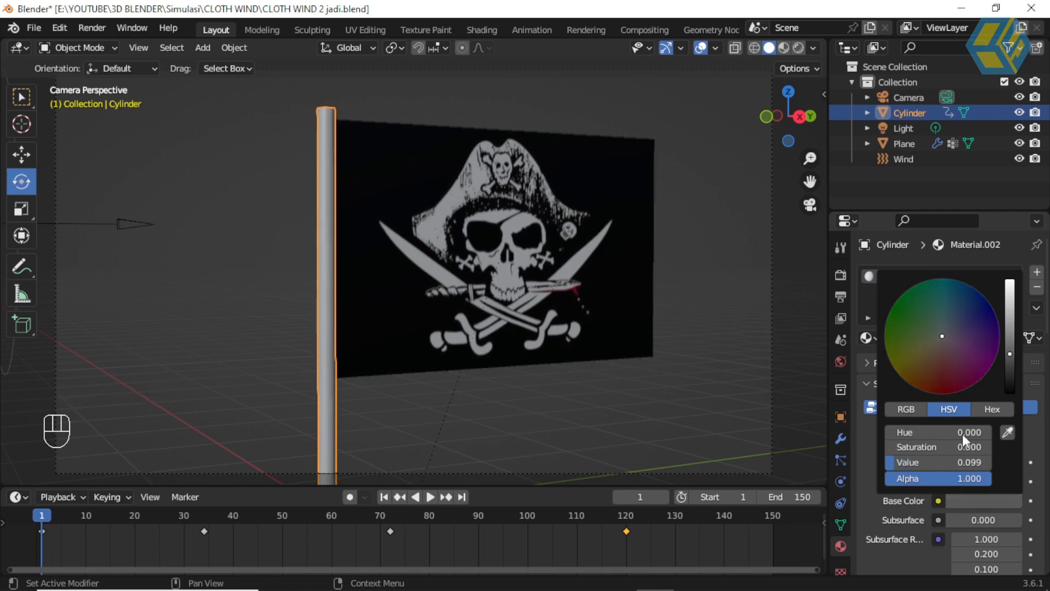
- Set the pole material's Metallic to 0.480 and Specular to 0.140, and deselect the pole
scroll(898, 524, down, 2)
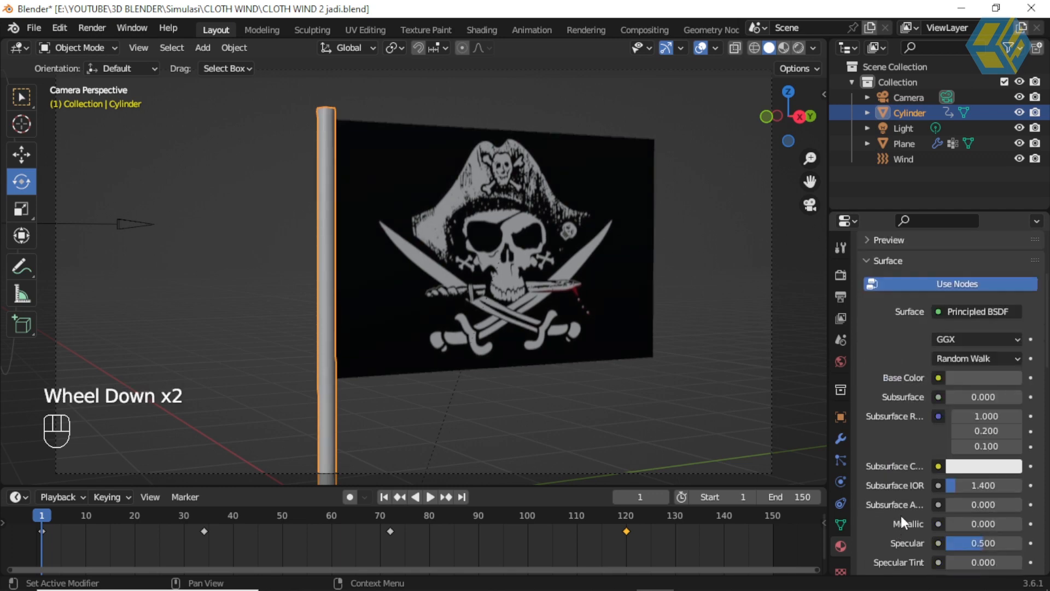
click(954, 524)
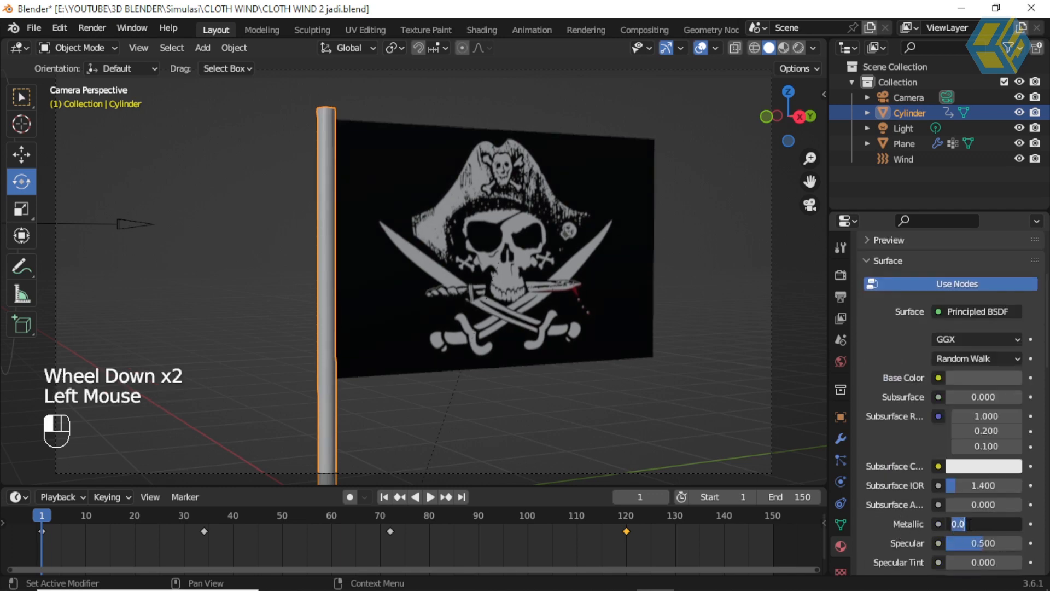
click(879, 526)
click(941, 523)
drag(990, 524, 958, 542)
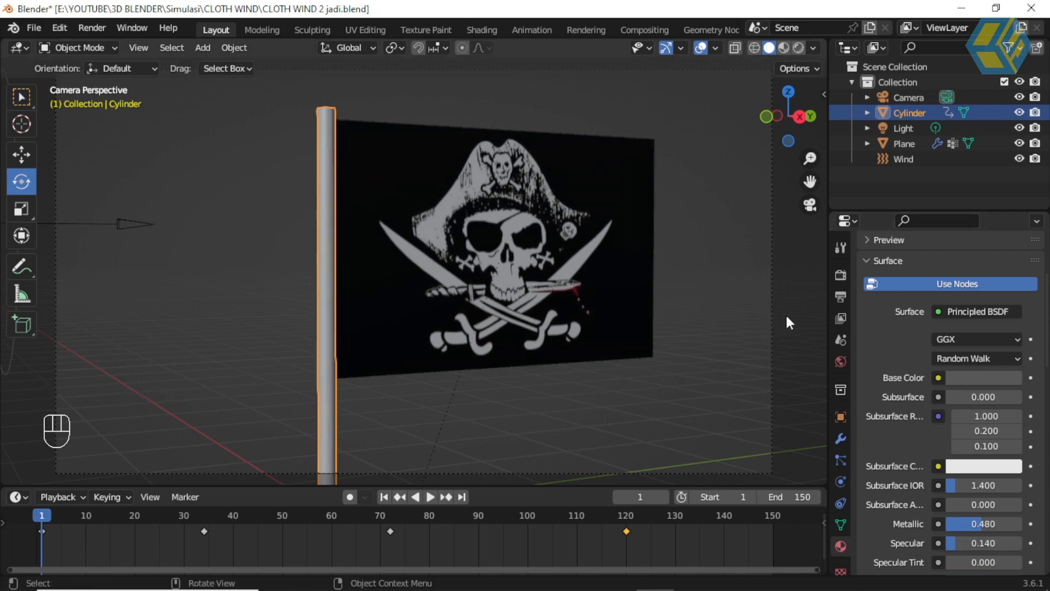
click(728, 286)
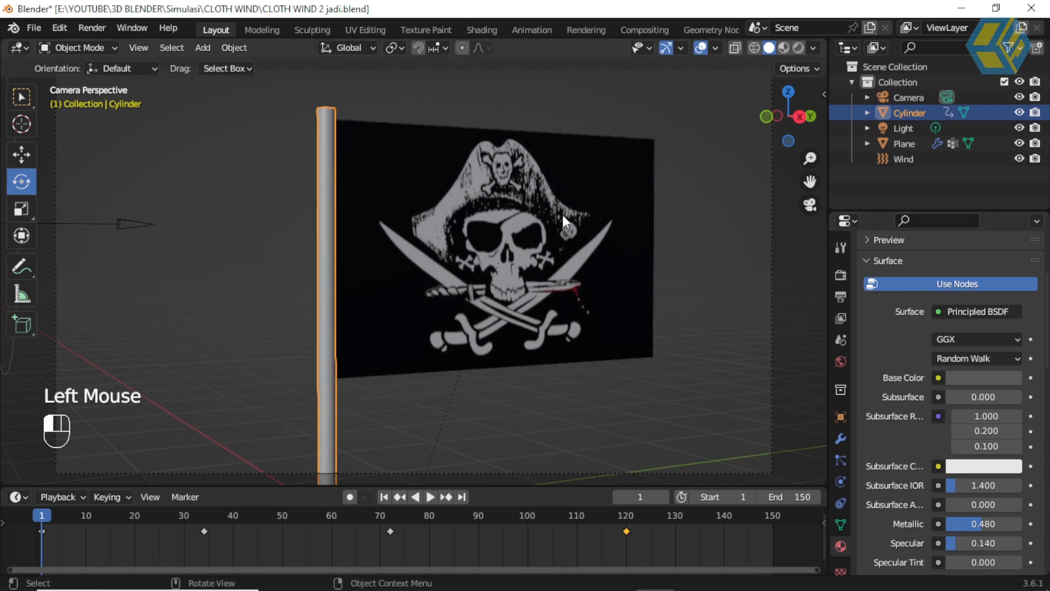
- Save the project as a new file named "CLOTH WIND 2 jadi+ material.blend" in the CLOTH WIND folder
click(30, 27)
click(68, 144)
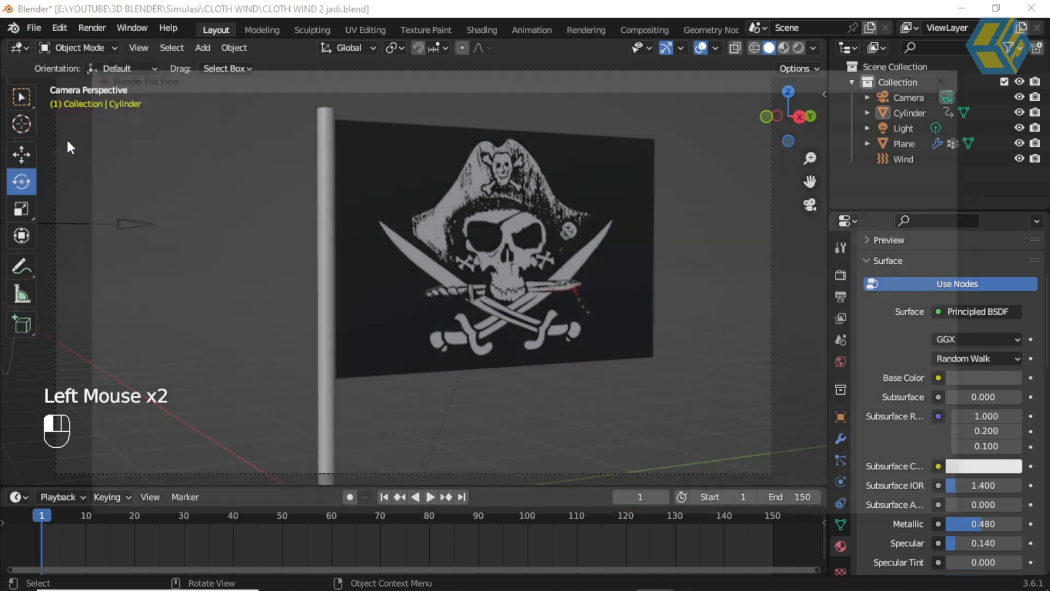
click(345, 509)
click(347, 508)
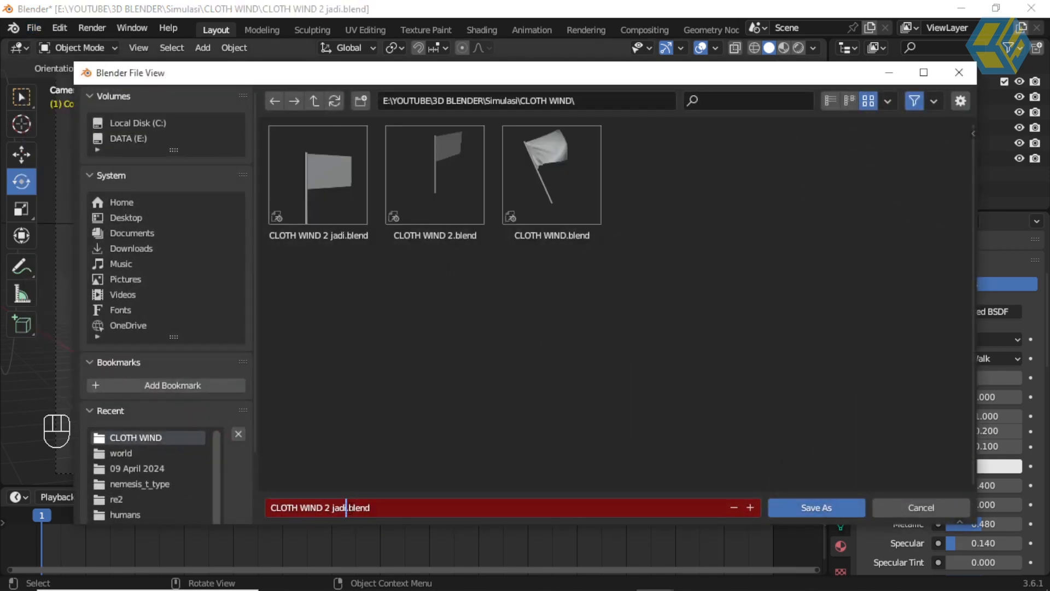
text(=)
key(BackSpace)
text(+ material)
click(801, 511)
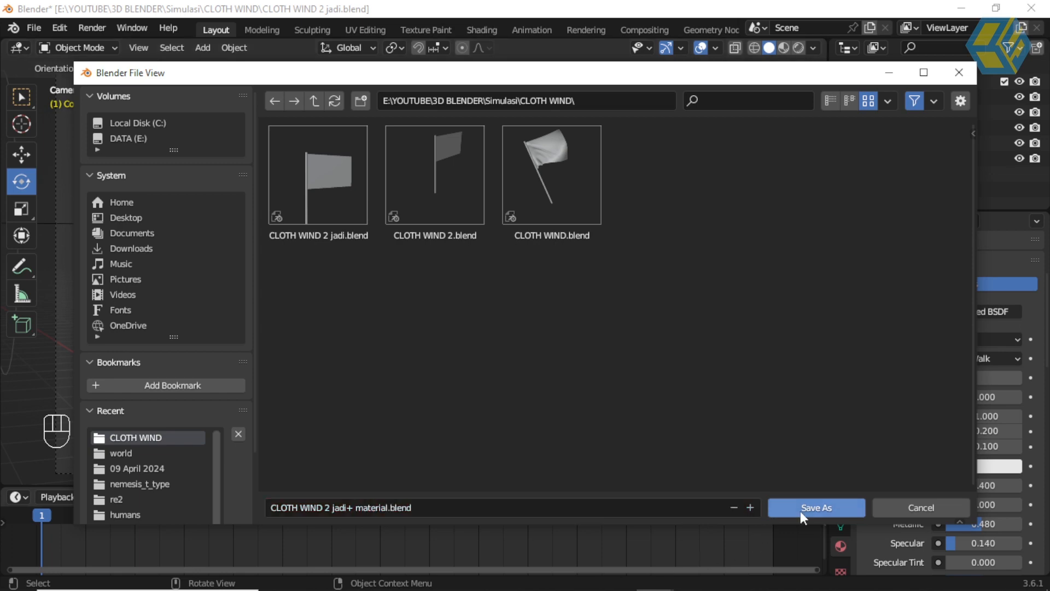
click(800, 508)
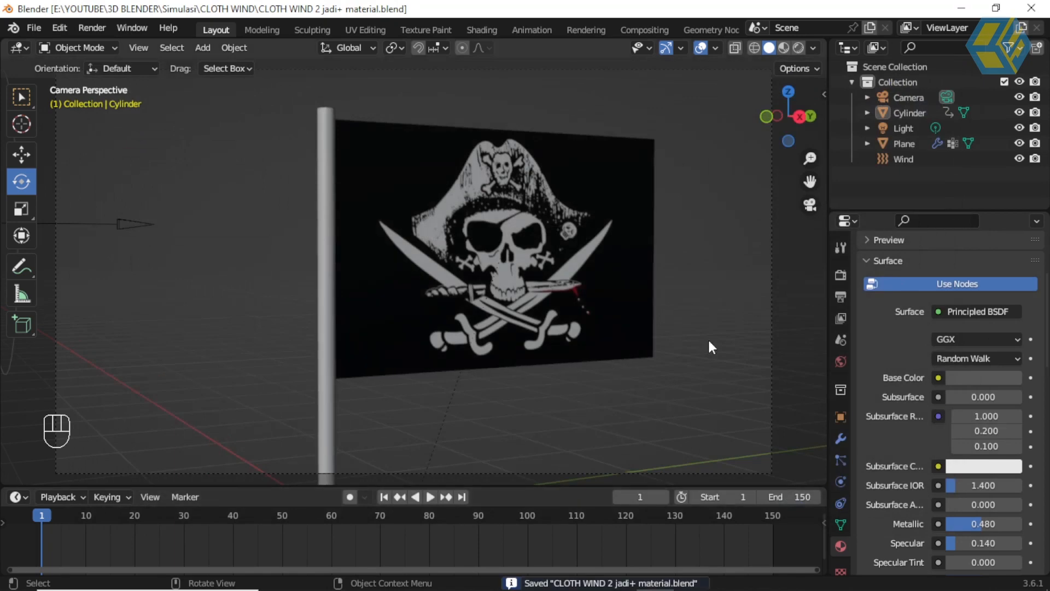
- Open the render properties and set the solid viewport shading color to Material
click(841, 247)
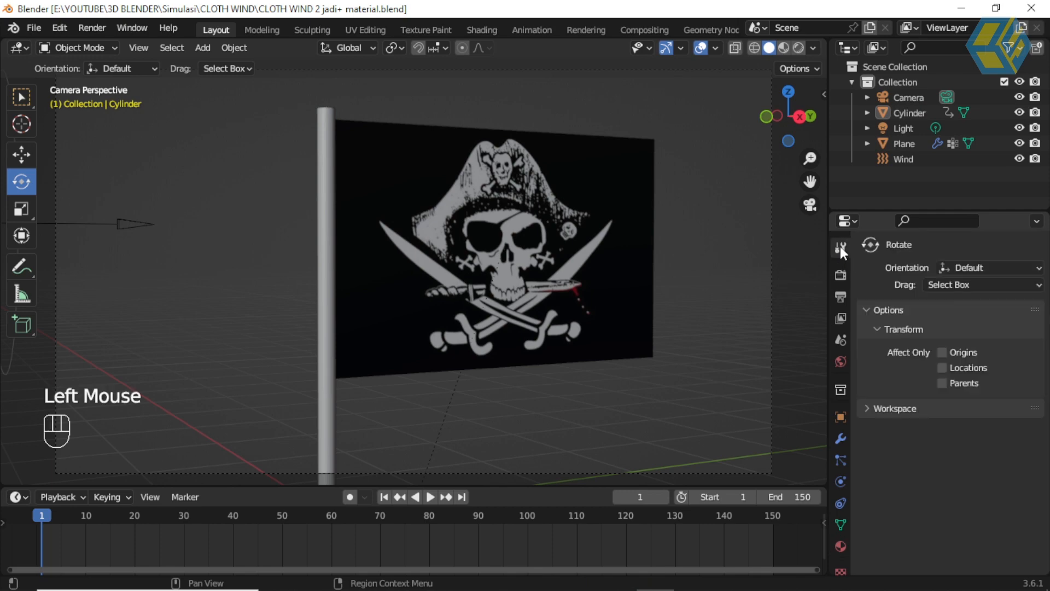
click(840, 274)
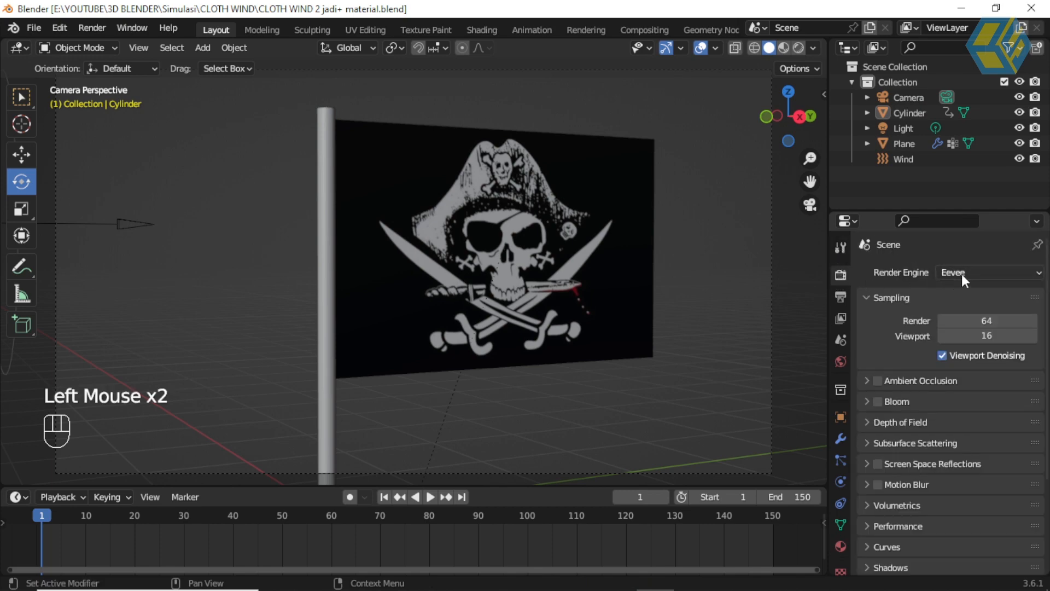
click(813, 48)
click(734, 238)
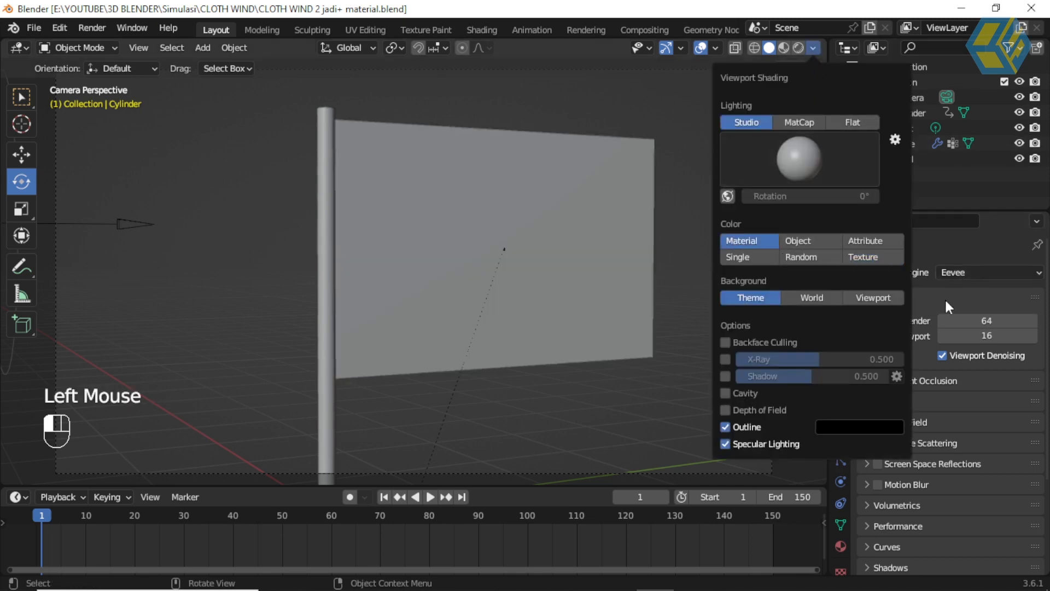
- Change the render engine to Cycles and set the render Max Samples to 200
click(966, 270)
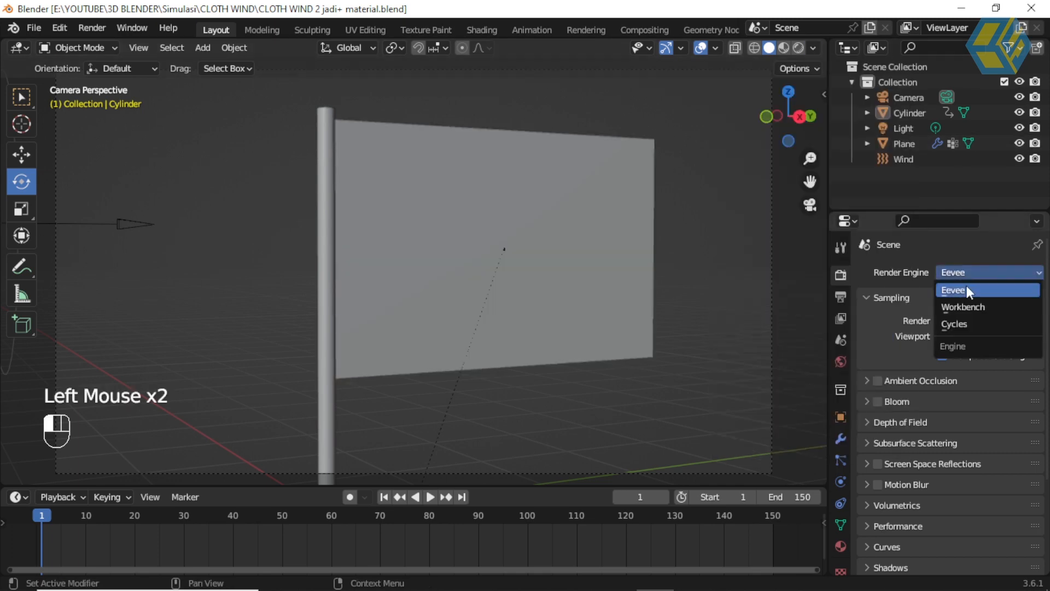
click(968, 327)
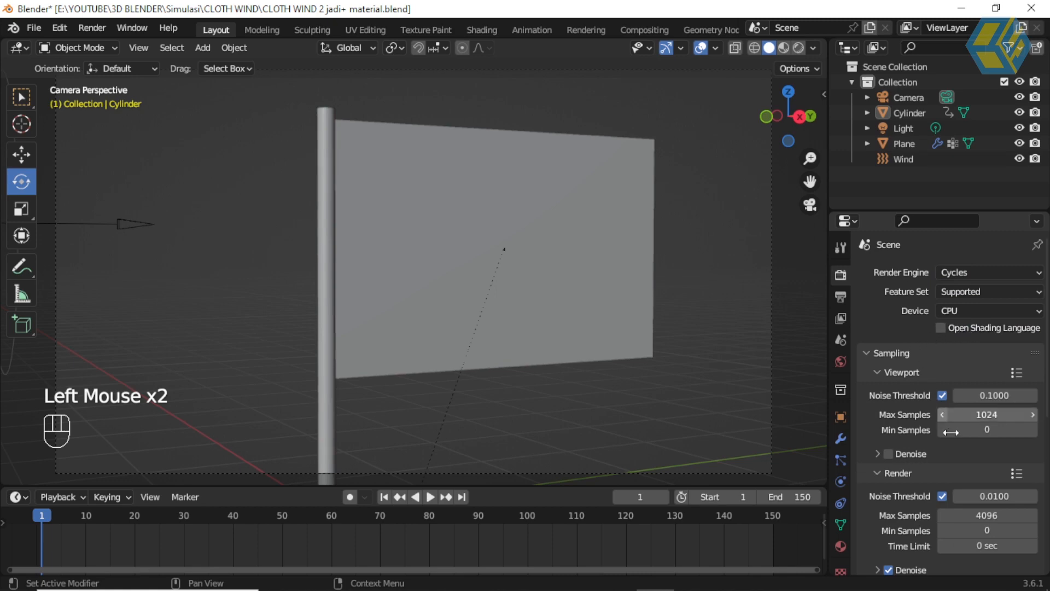
click(979, 517)
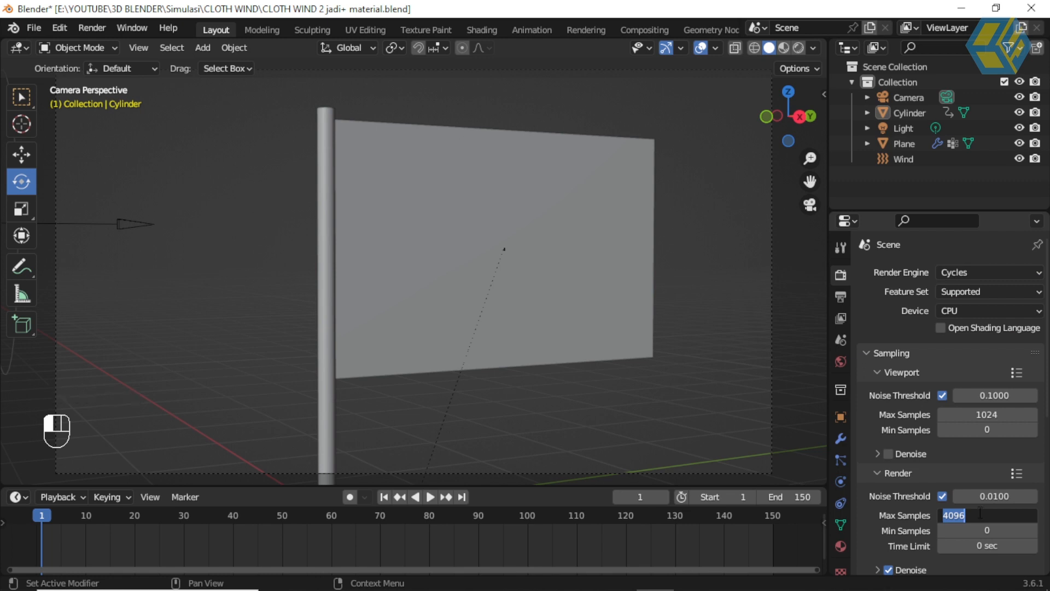
text(200)
key(Return)
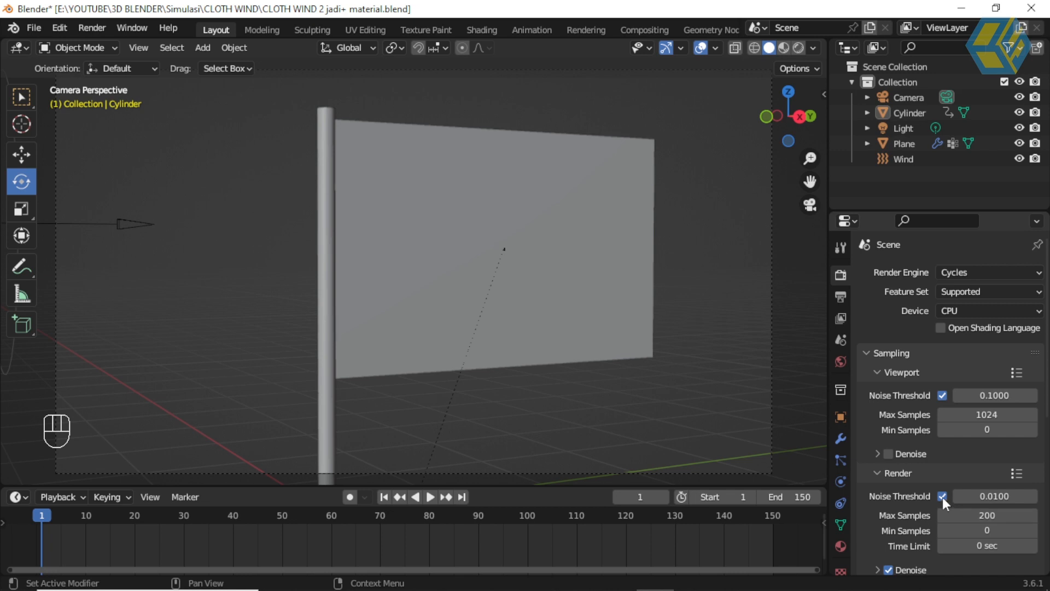
double_click(987, 517)
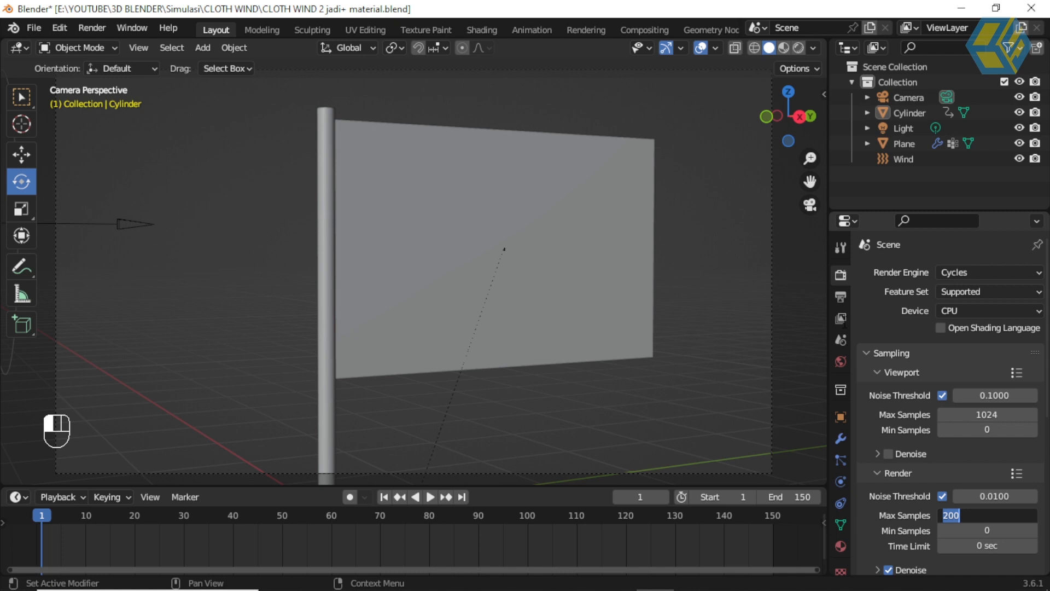
scroll(937, 466, down, 3)
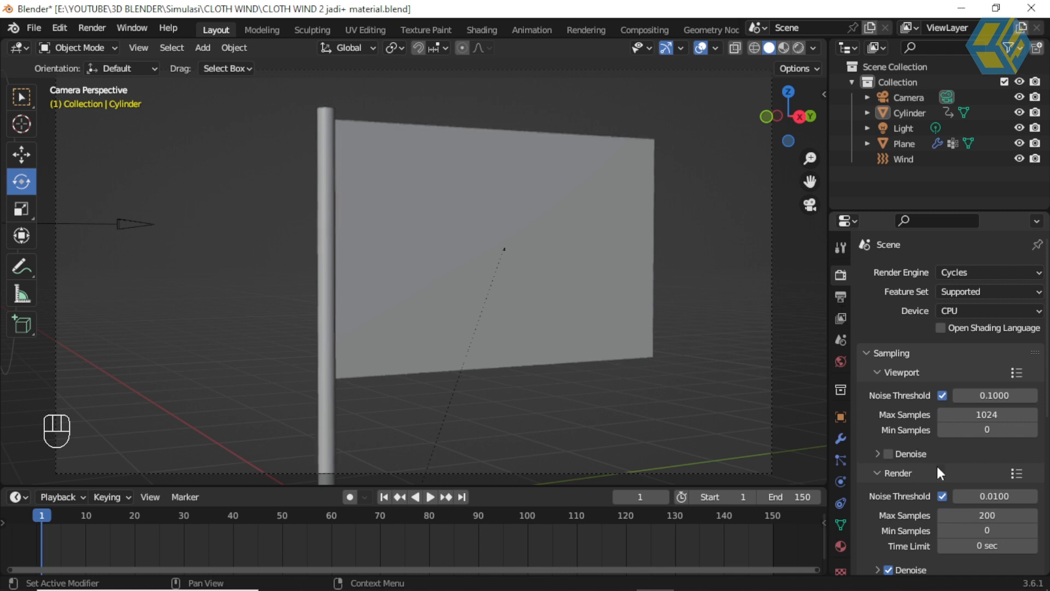
scroll(943, 484, up, 2)
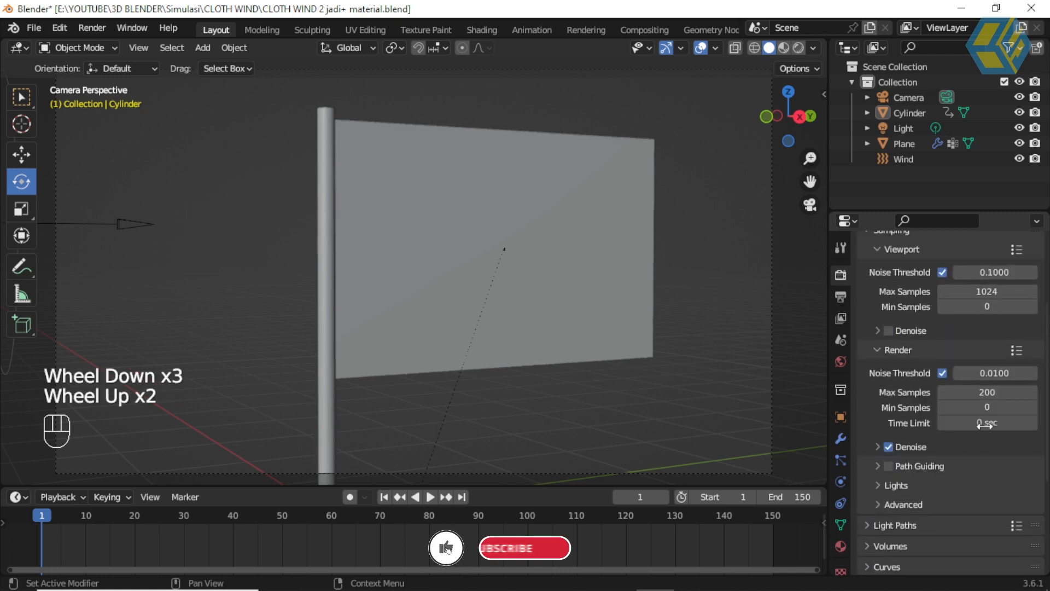
scroll(905, 407, up, 3)
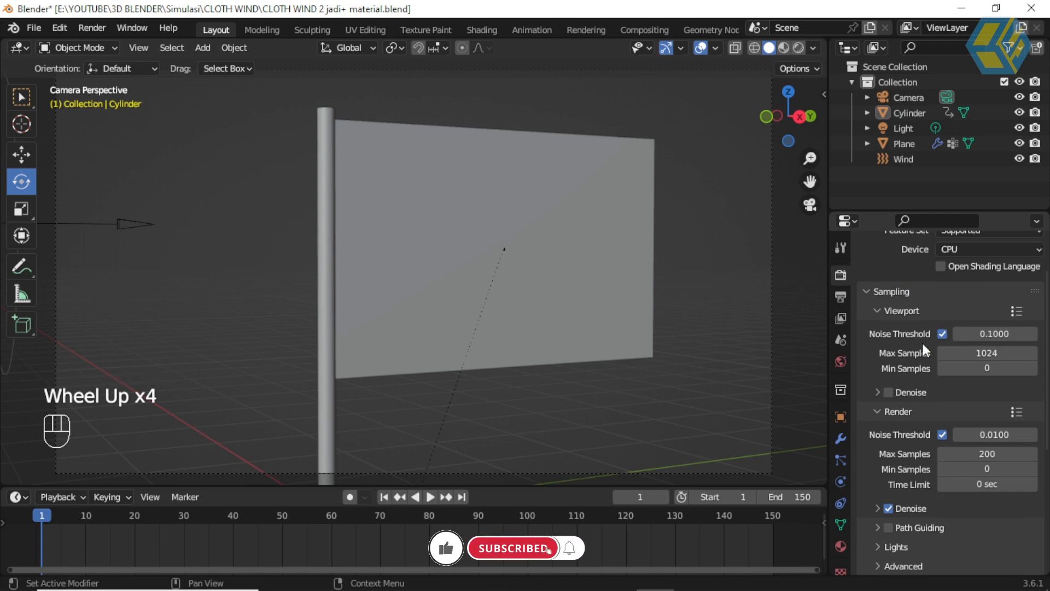
- Set the render output's resolution scale to 30%
click(841, 294)
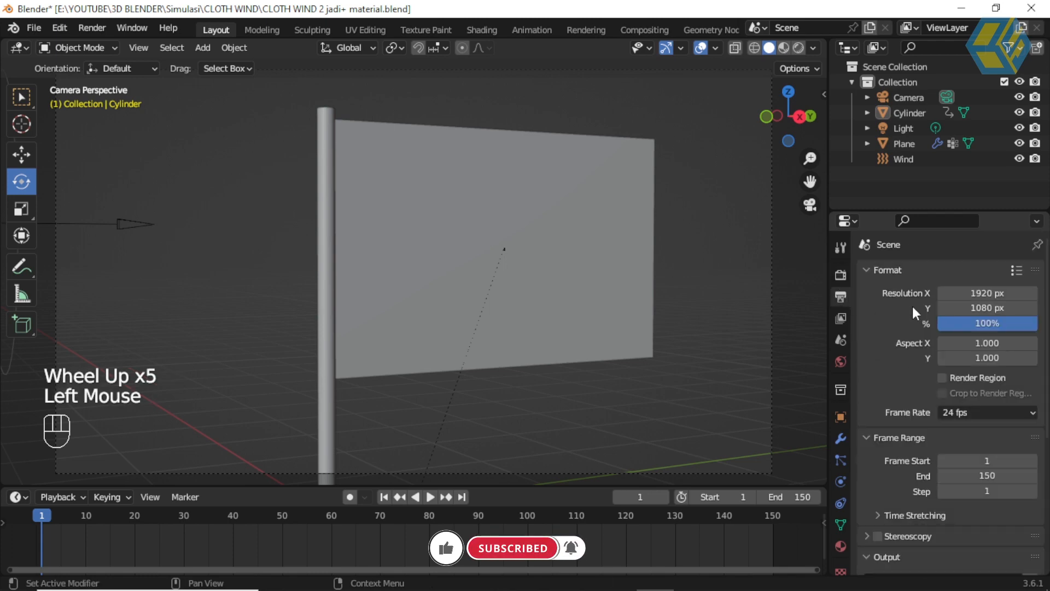
double_click(983, 322)
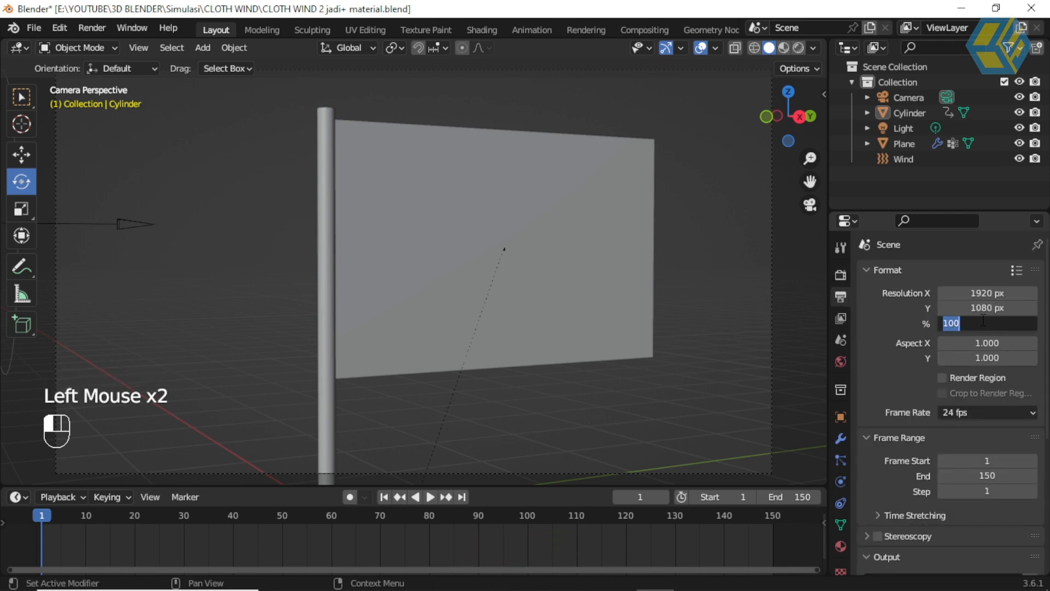
text(30)
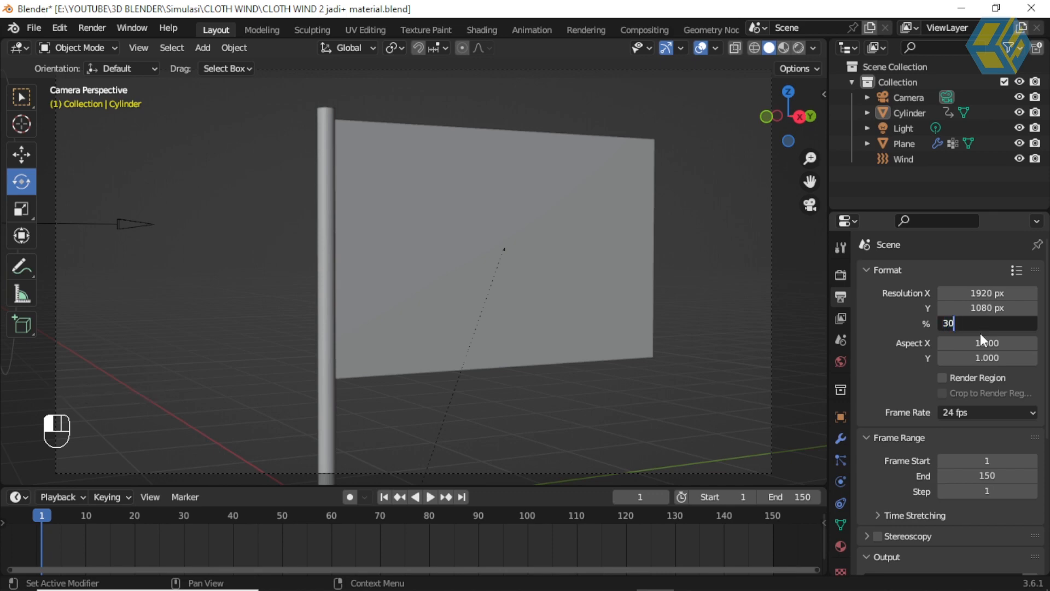
key(Return)
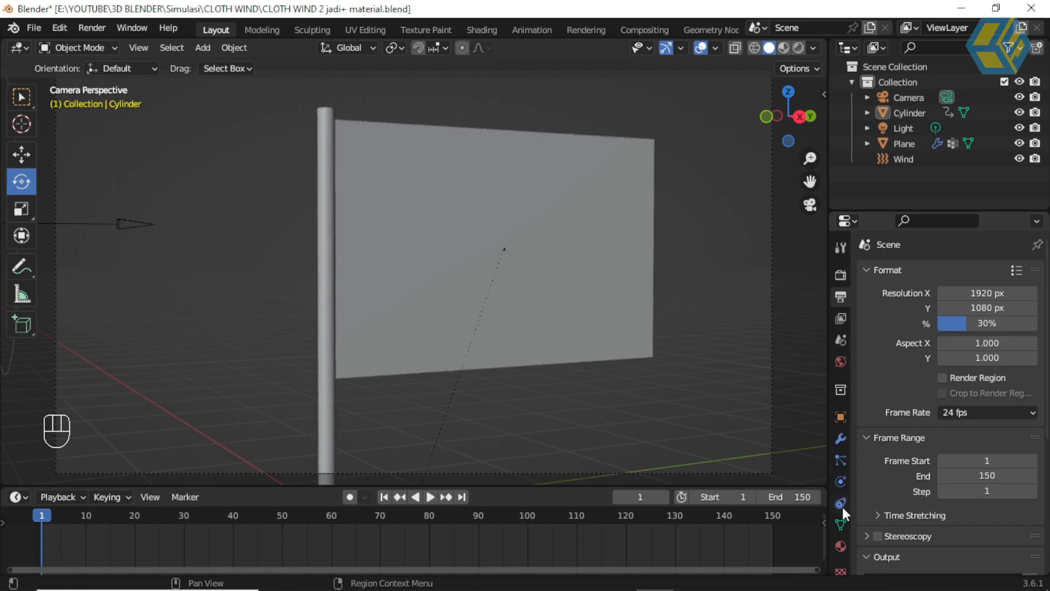
- Set the render output path to a file named "jadi cloth" in the CLOTH WIND folder
scroll(956, 451, down, 4)
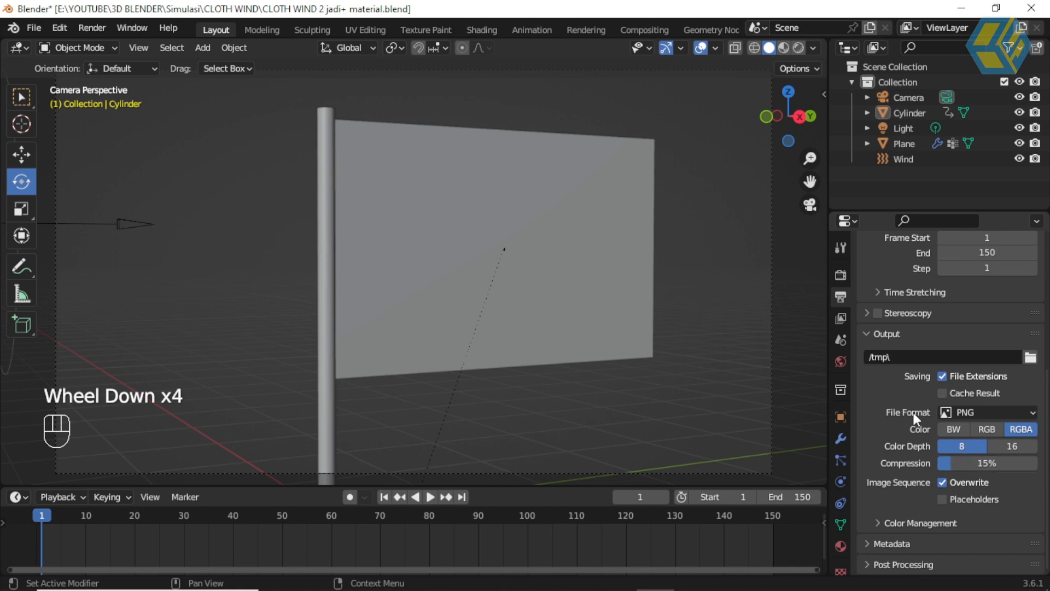
click(1031, 357)
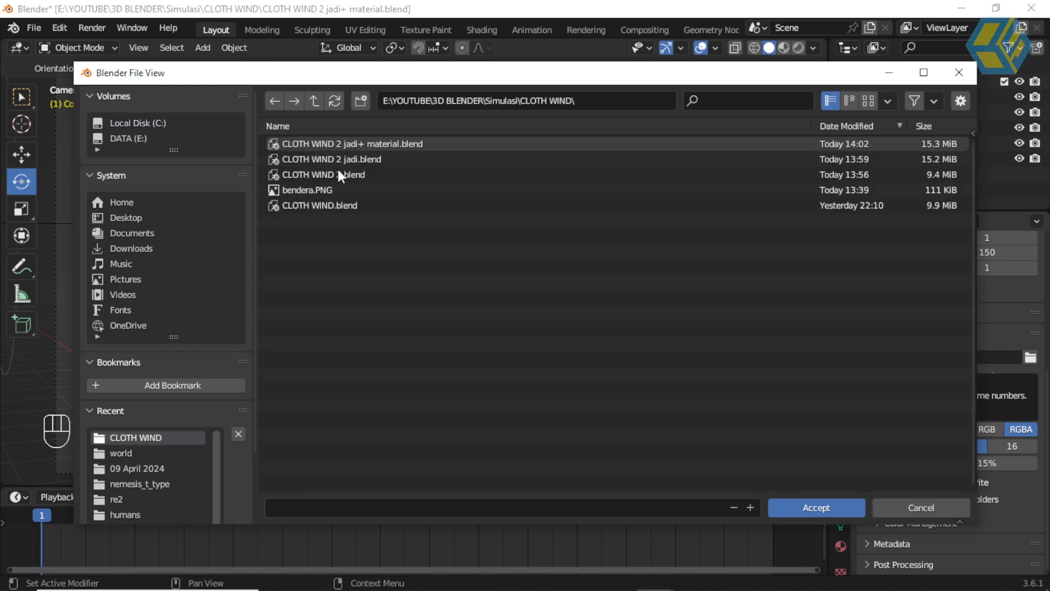
click(520, 507)
text(jadi)
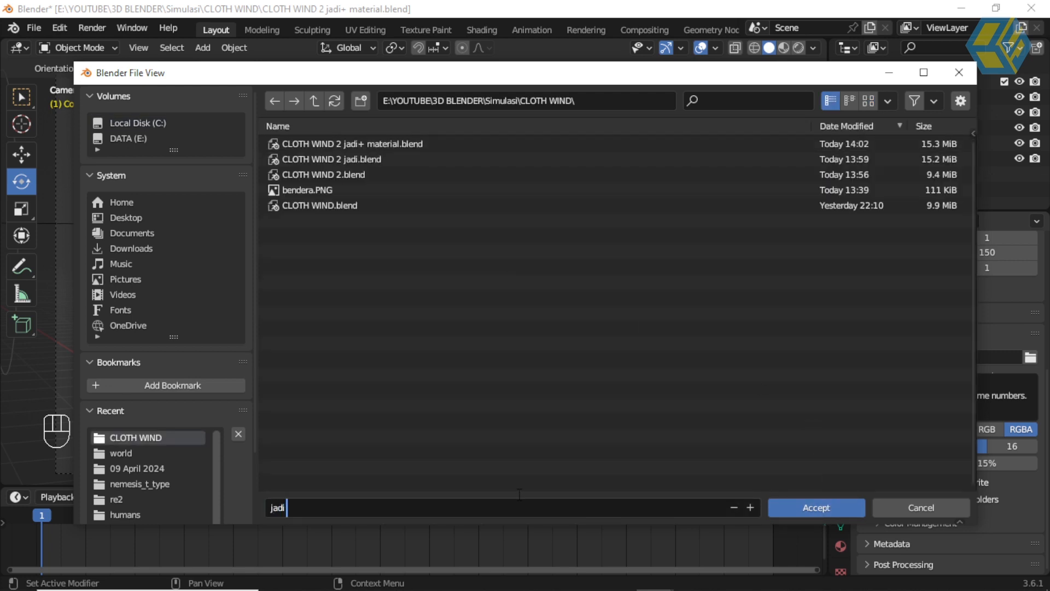
text( cloth)
click(812, 507)
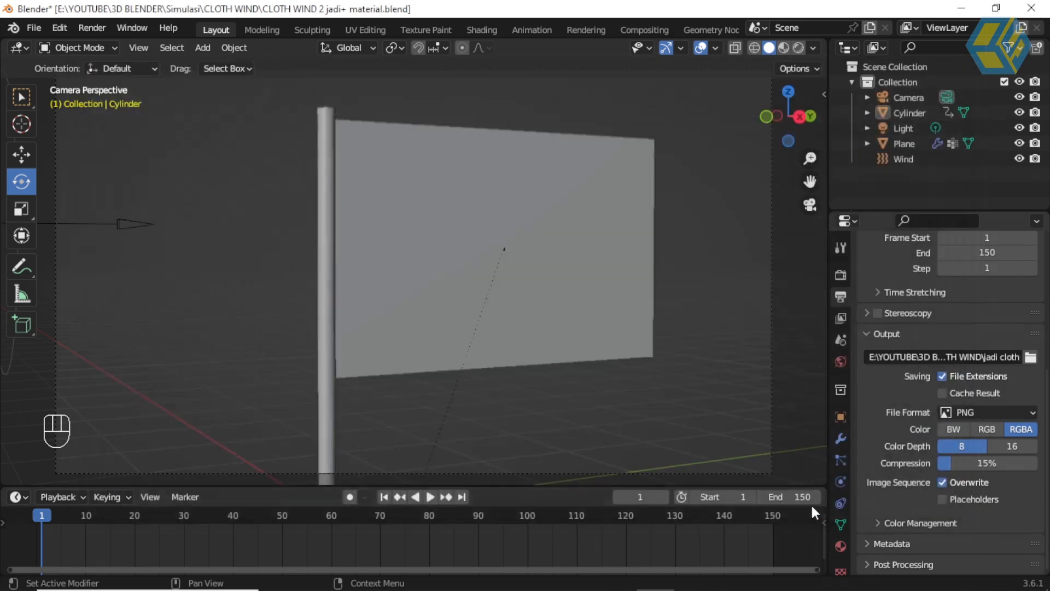
- Change the output file format to FFmpeg Video and review the output settings
click(1019, 410)
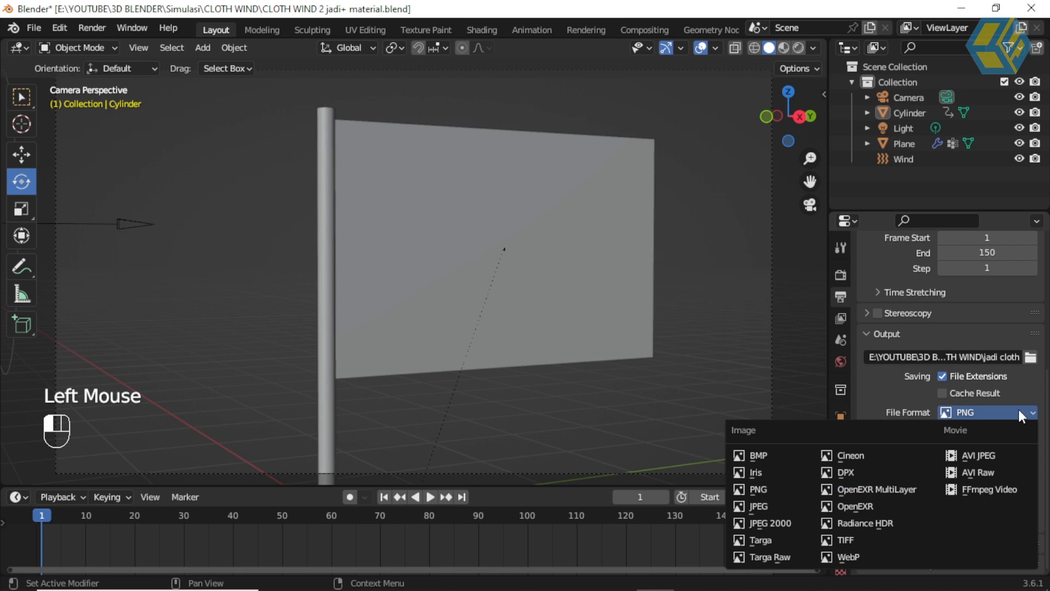
click(977, 490)
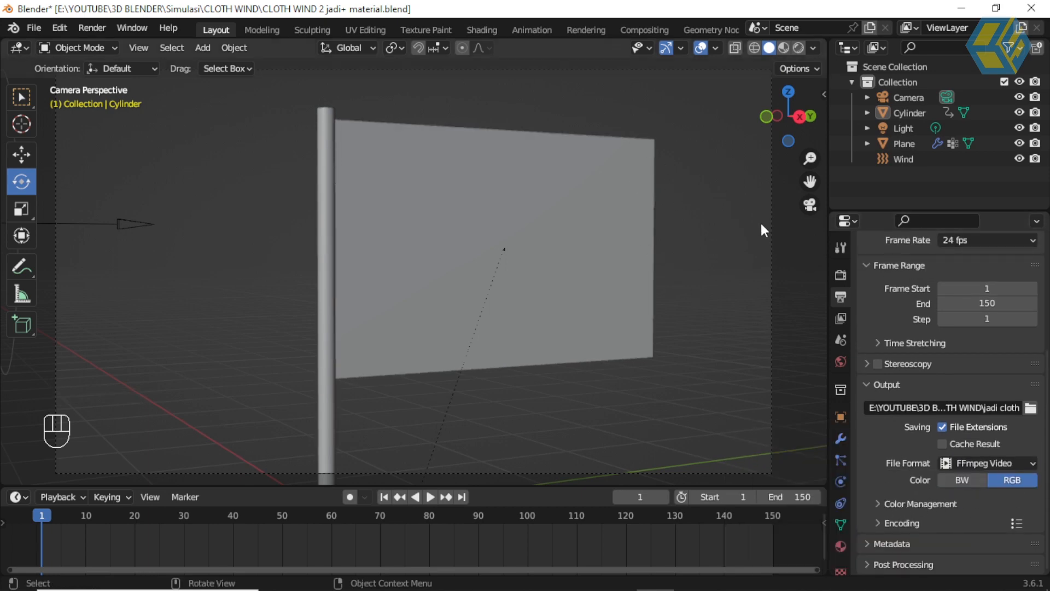
scroll(902, 508, down, 2)
scroll(893, 499, down, 2)
scroll(895, 494, up, 6)
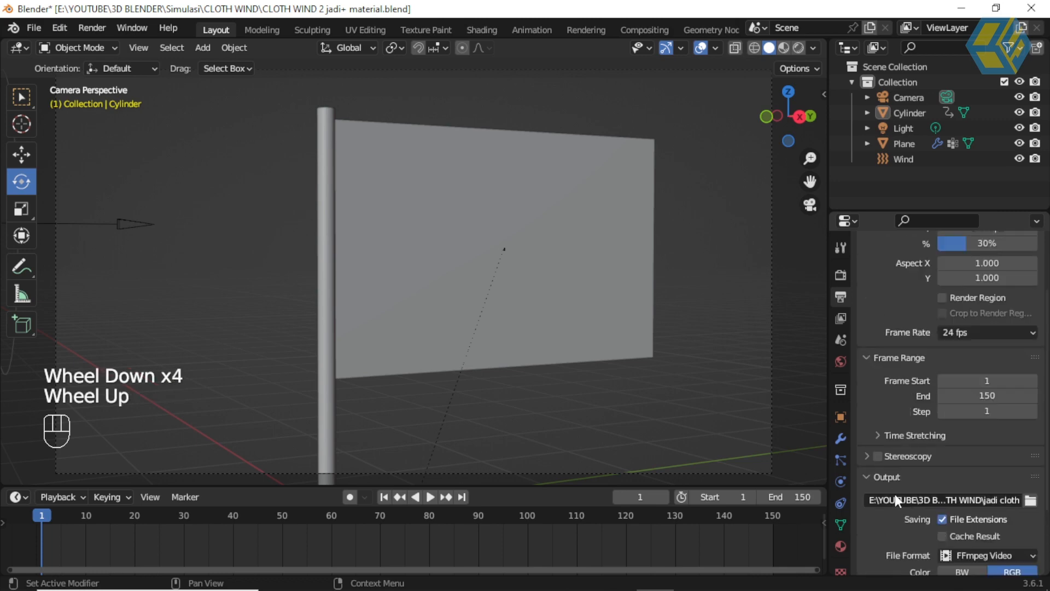
scroll(901, 484, down, 4)
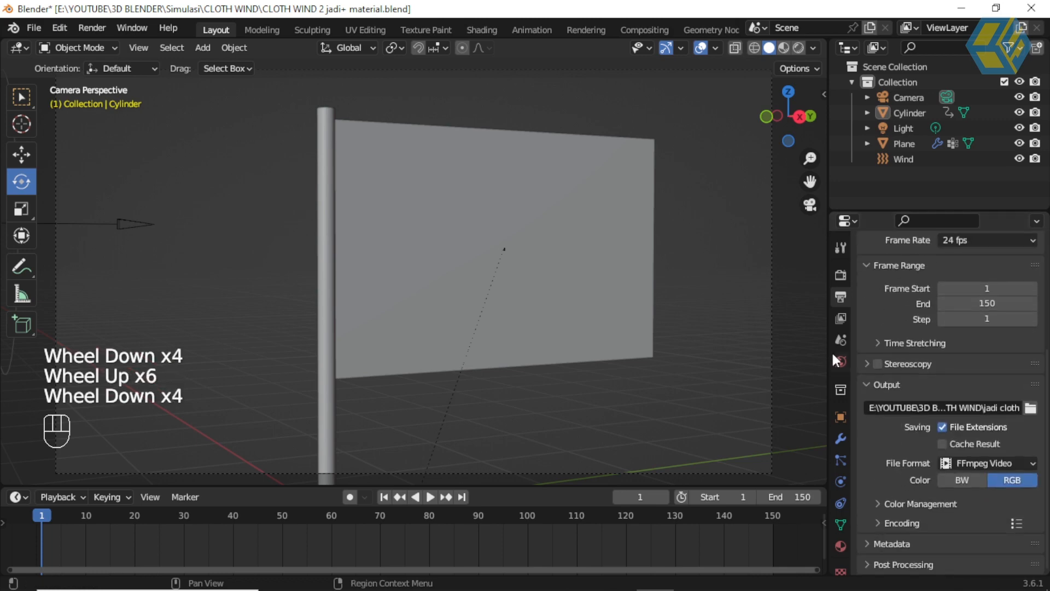
- Try the transparent film background in the render settings and turn it back off
click(842, 275)
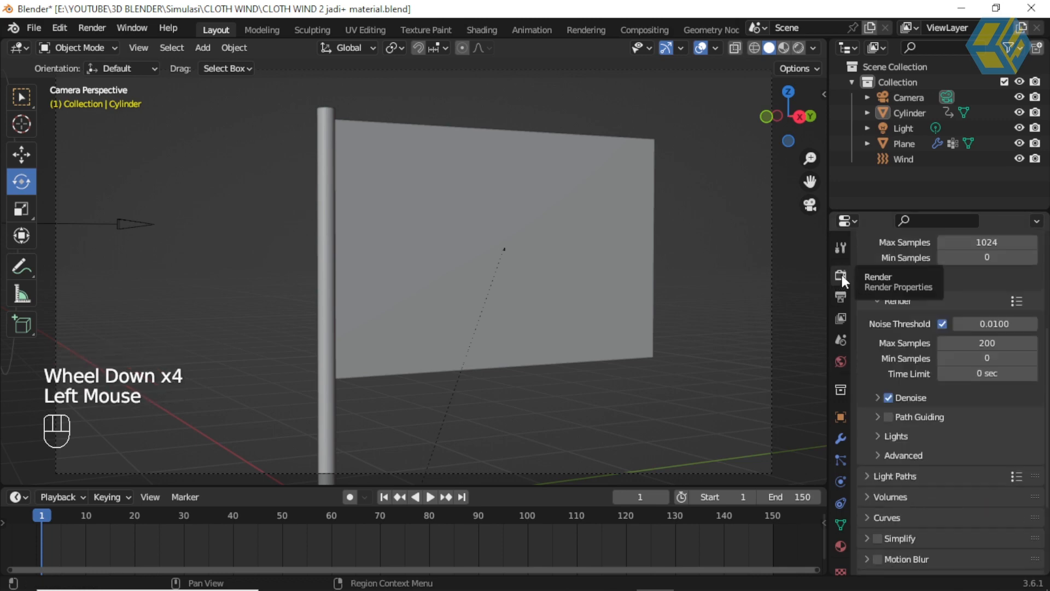
scroll(881, 515, down, 2)
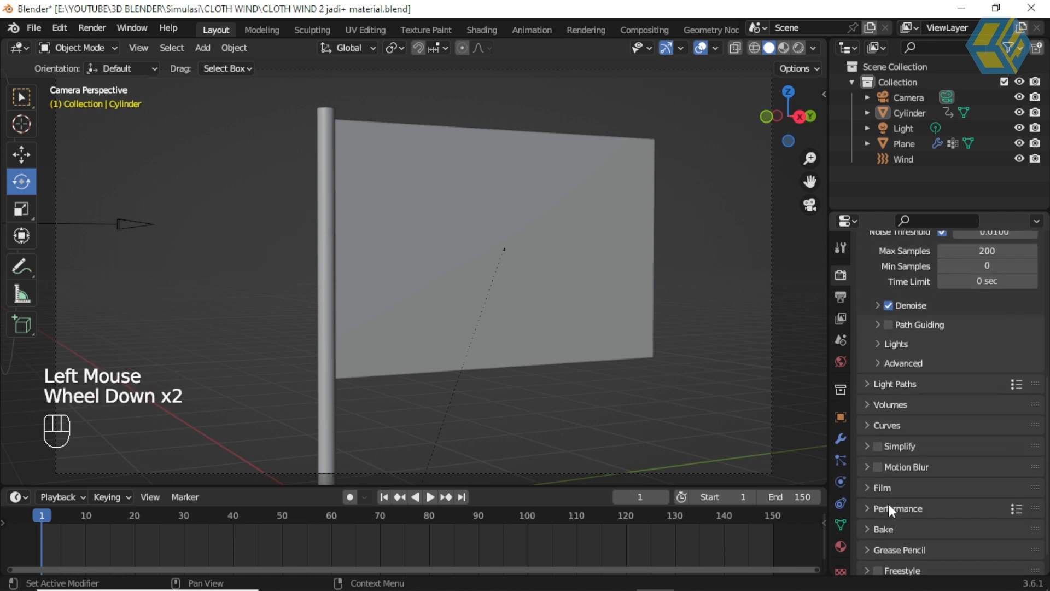
click(865, 484)
scroll(933, 517, down, 2)
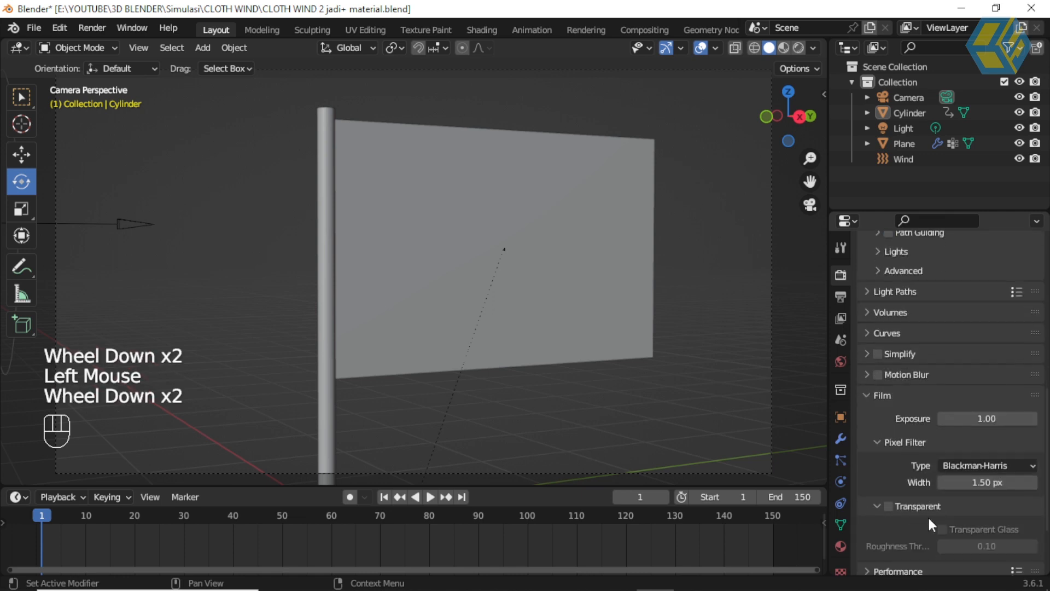
click(889, 506)
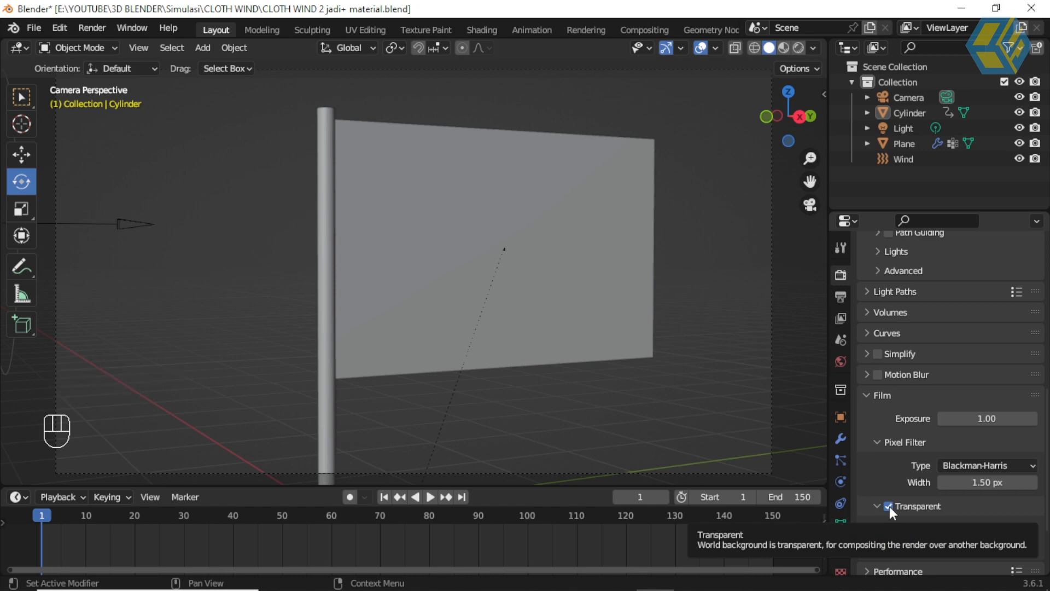
click(888, 506)
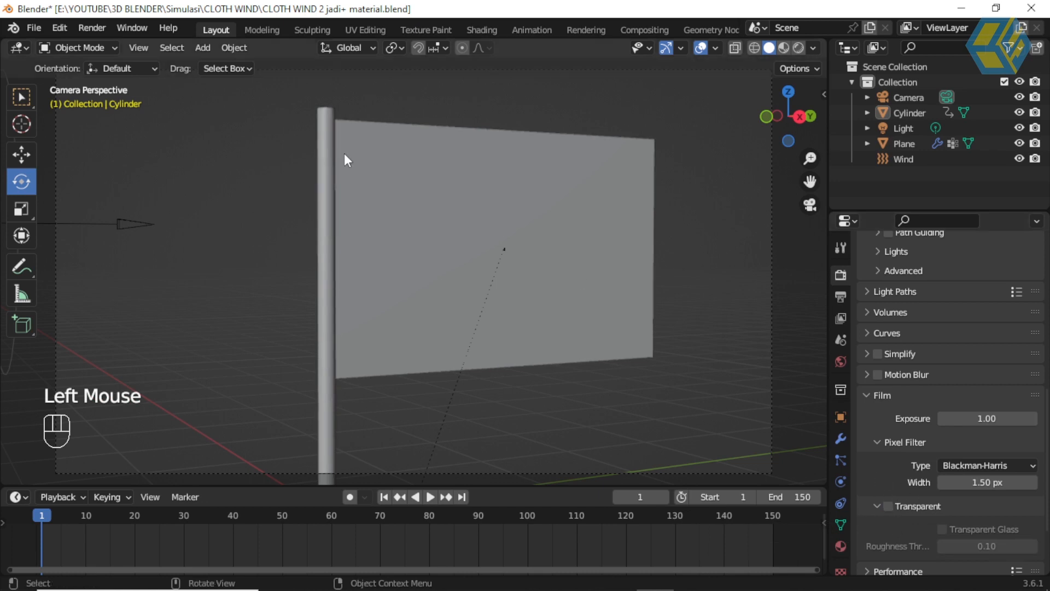
click(93, 28)
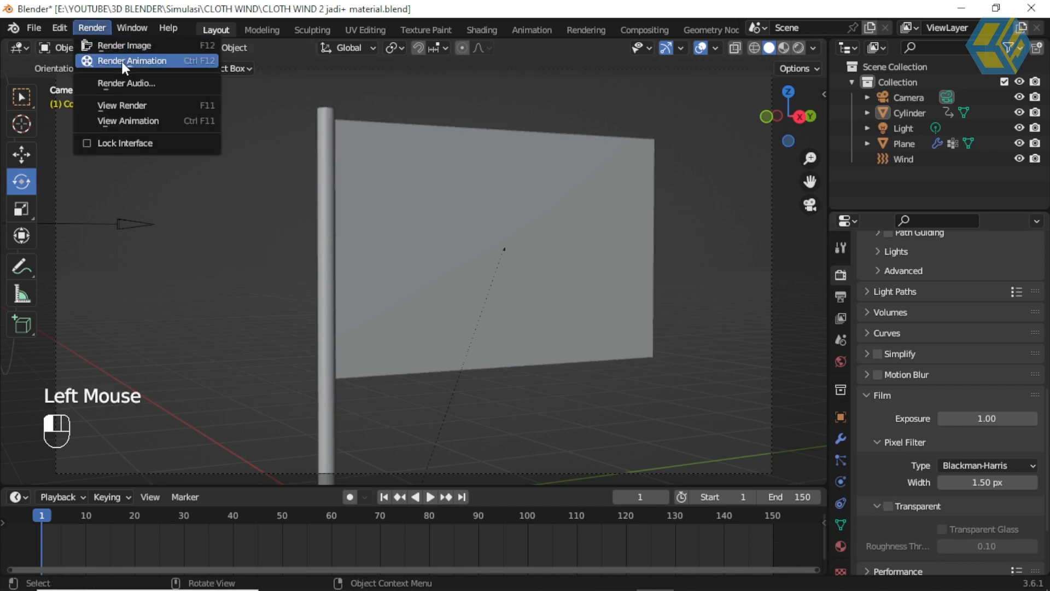
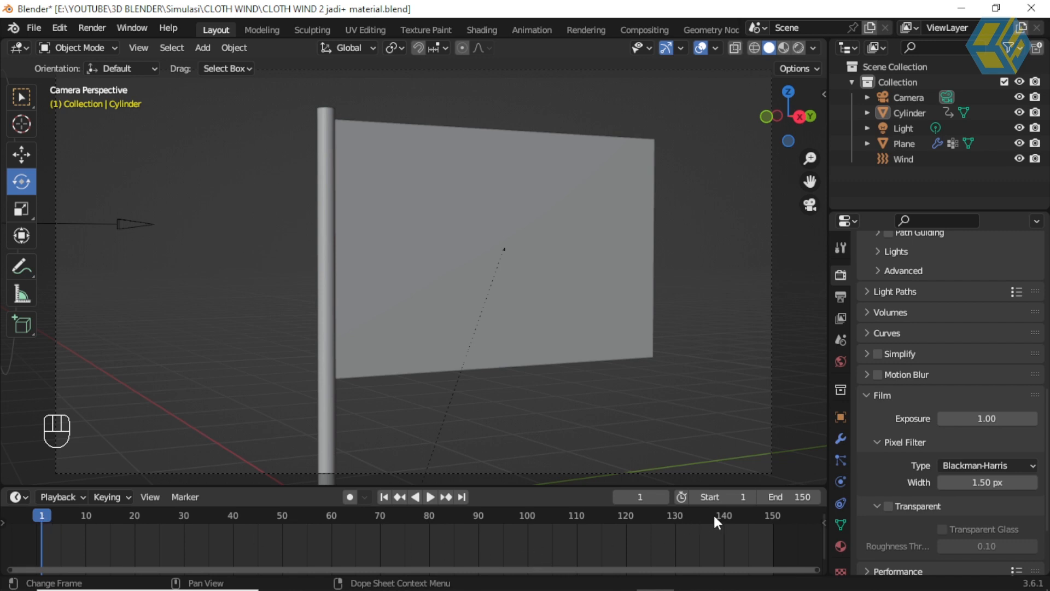
click(90, 24)
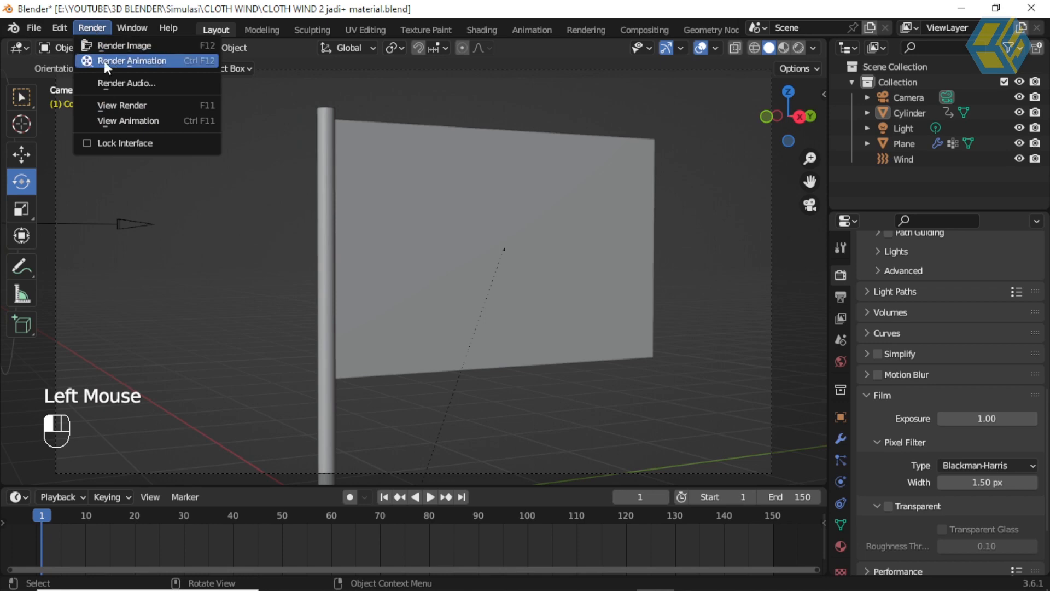
- Add a Solidify modifier to the flag plane and collapse its settings
click(500, 186)
click(500, 186)
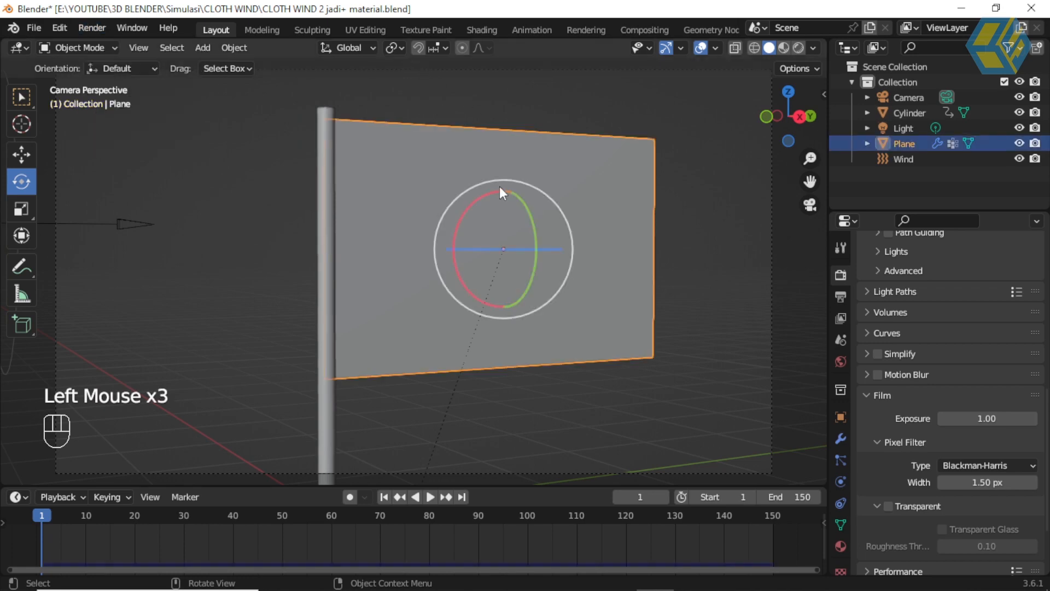
click(841, 438)
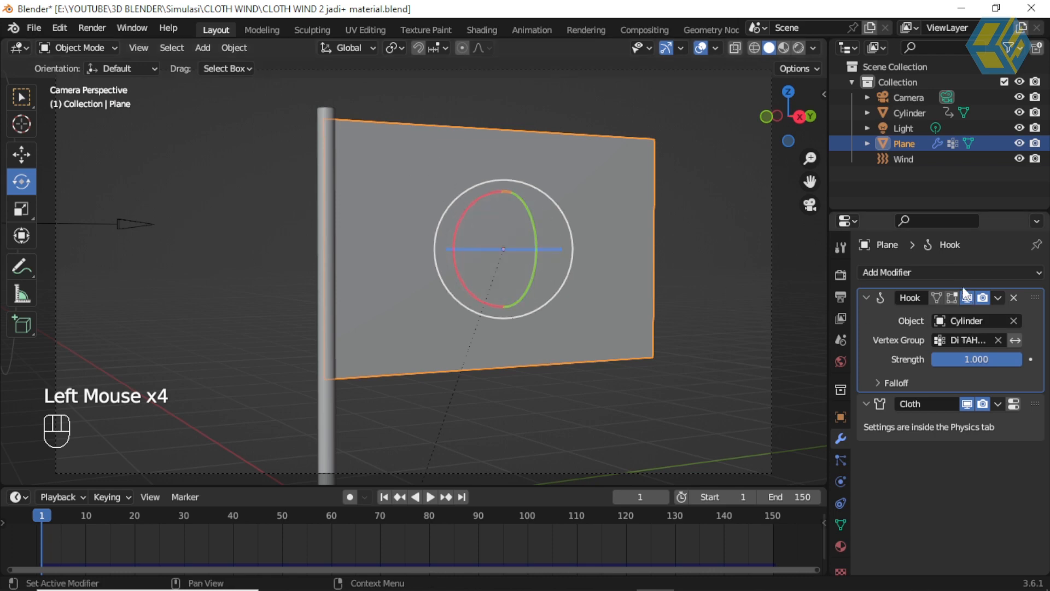
click(950, 271)
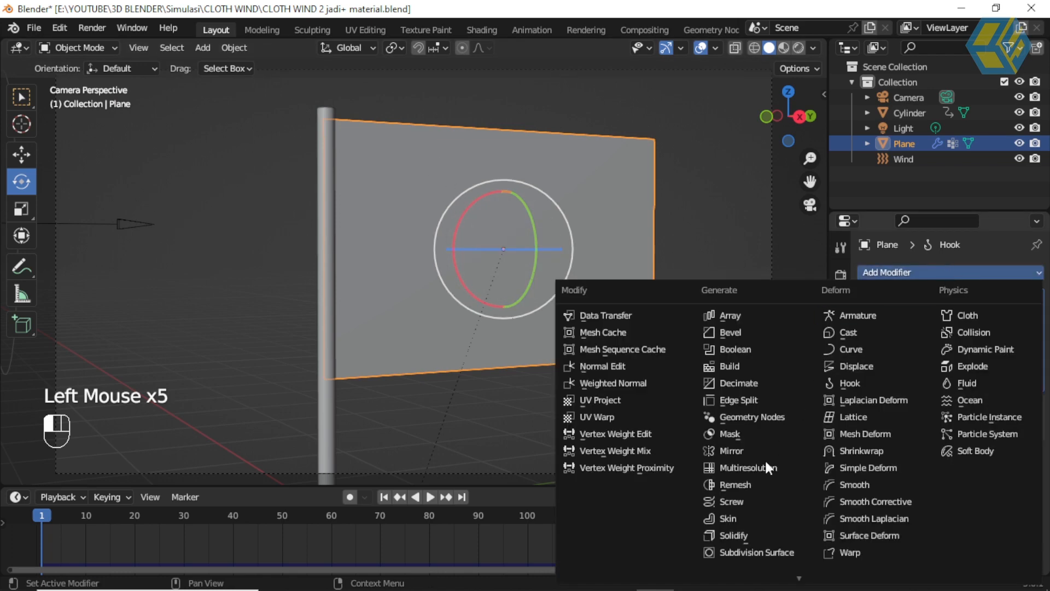
click(741, 536)
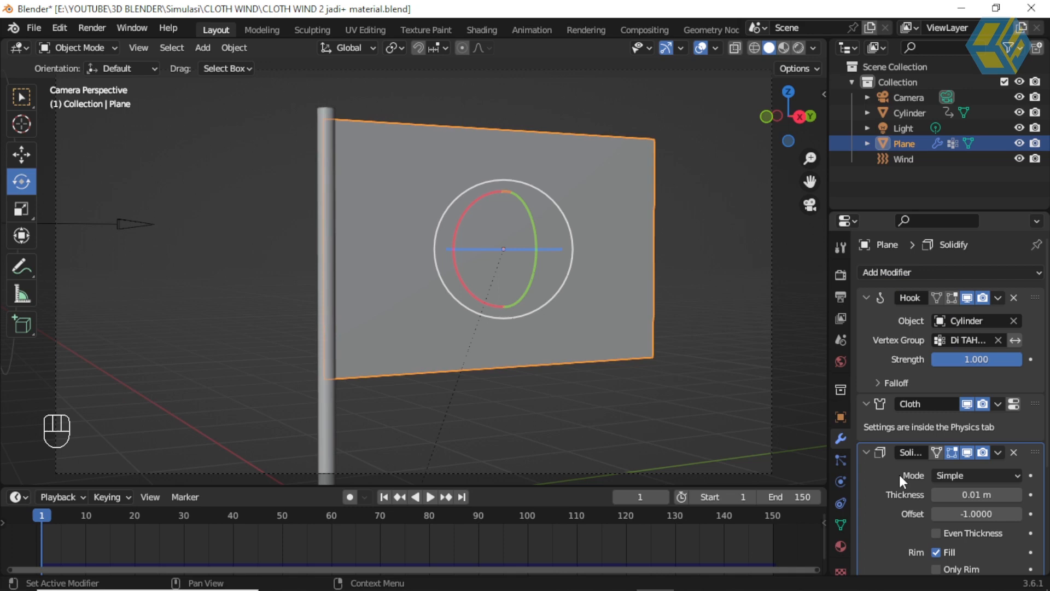
click(867, 453)
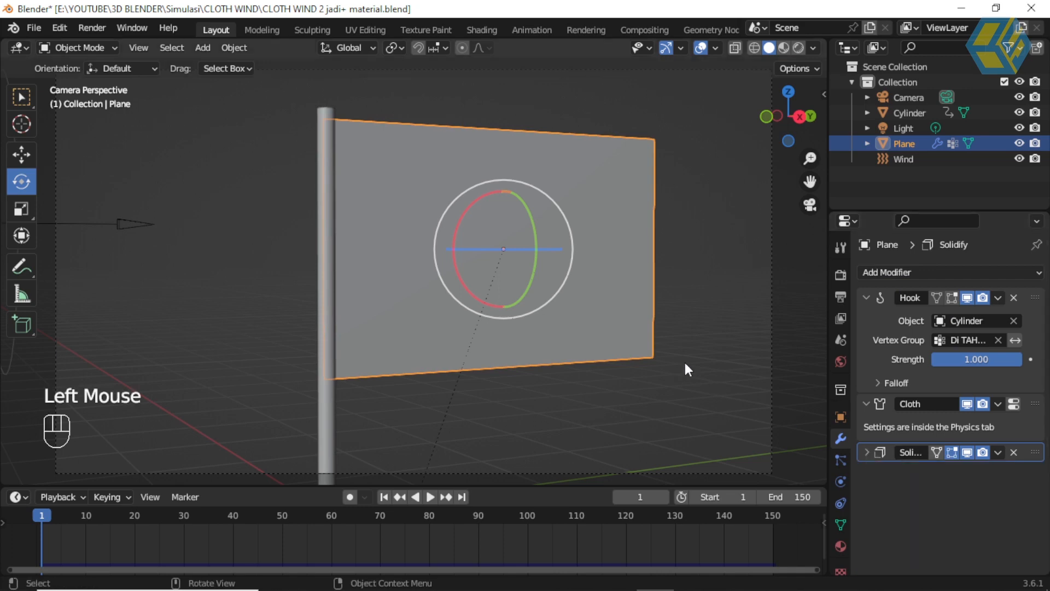
- Compare the flag's edge thickness with the Solidify modifier's viewport display off and on, and return to the camera view
middle_drag(660, 220, 593, 242)
scroll(542, 235, up, 3)
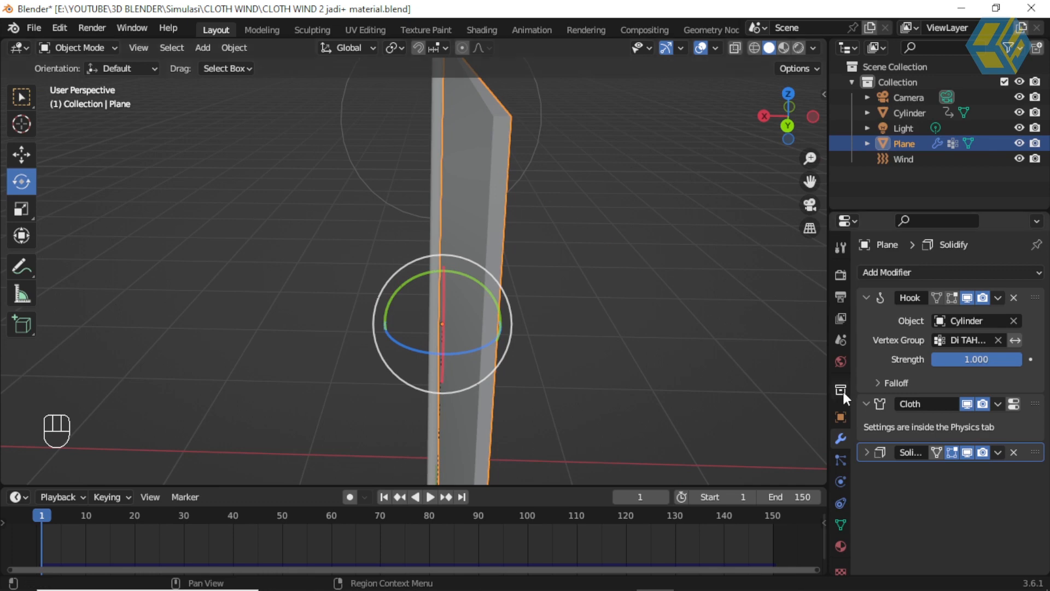
click(967, 454)
click(954, 452)
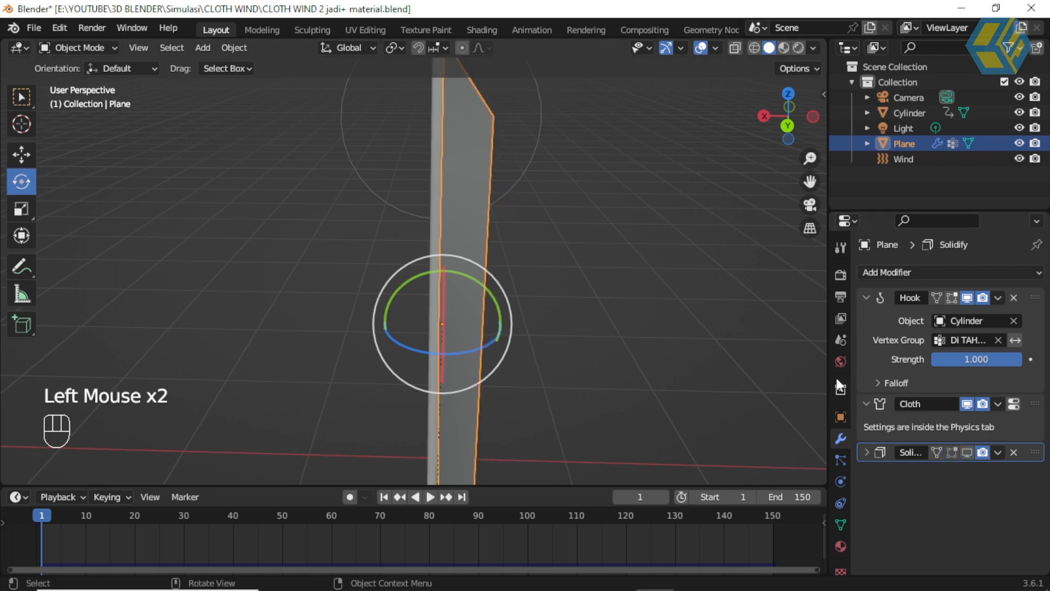
click(954, 453)
click(967, 452)
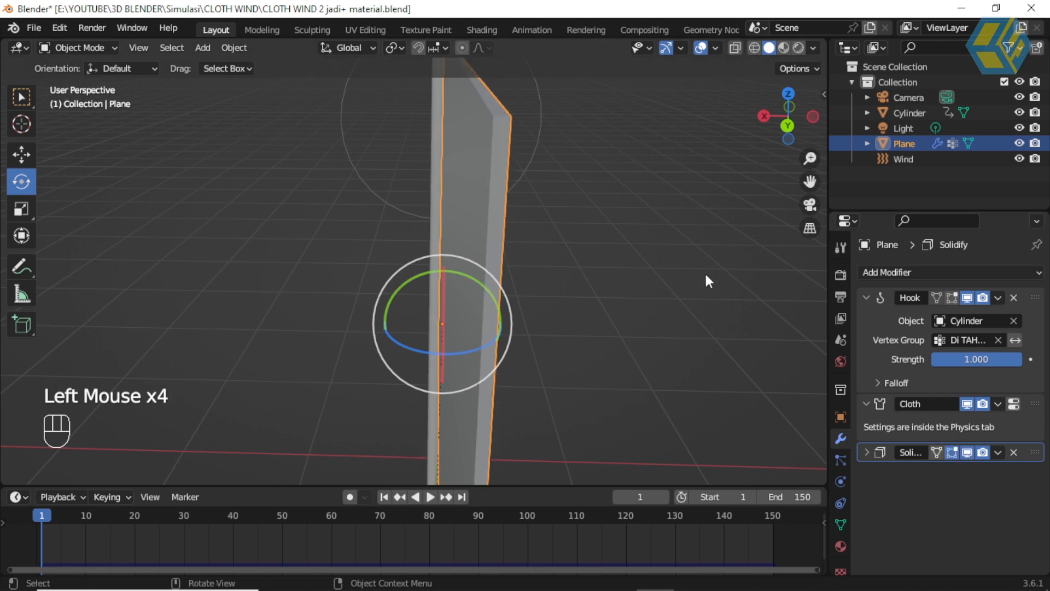
click(809, 204)
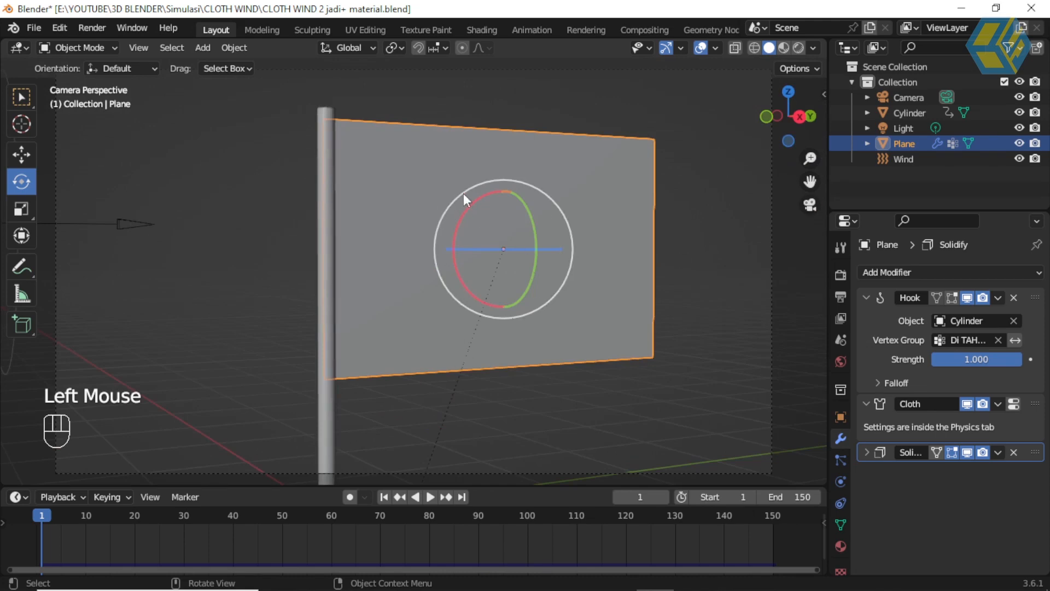
- Deselect the flag pole in the camera view
click(97, 27)
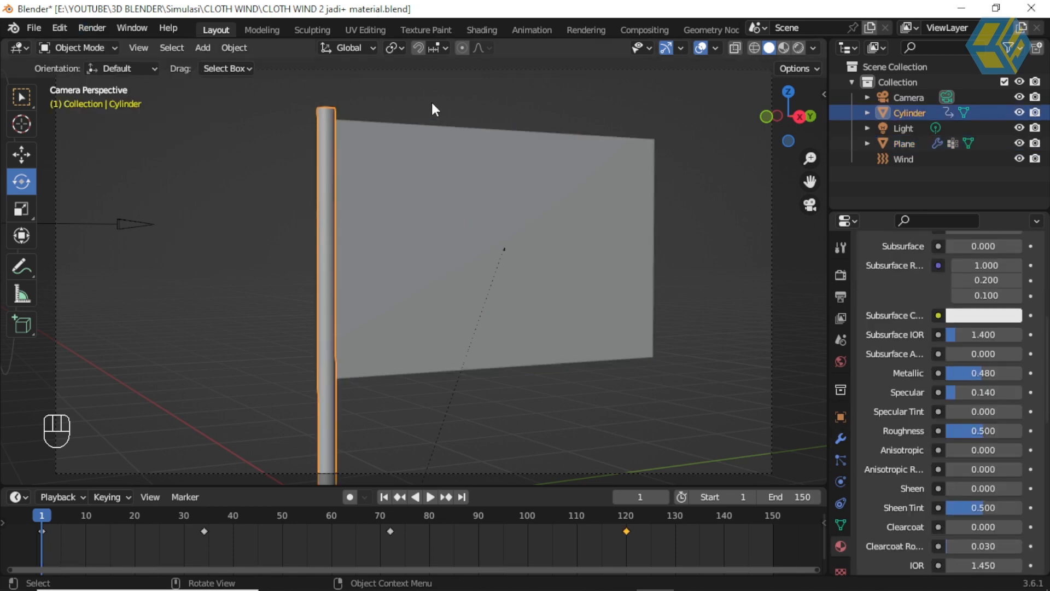
click(432, 104)
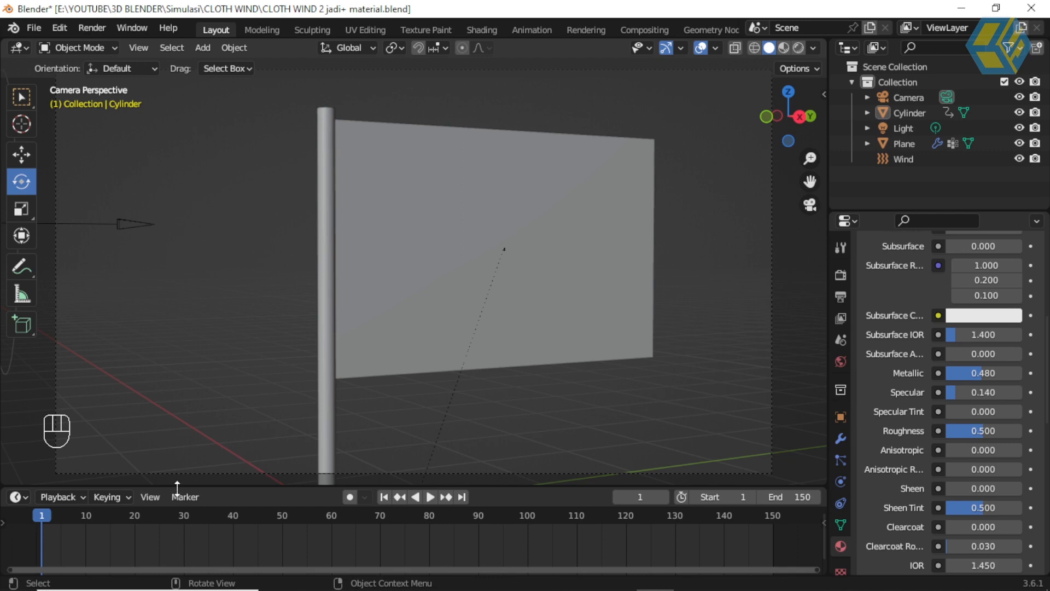
- At frame 50, add a Subdivision Surface modifier to the flag plane and set its viewport levels to 2
drag(210, 513, 281, 514)
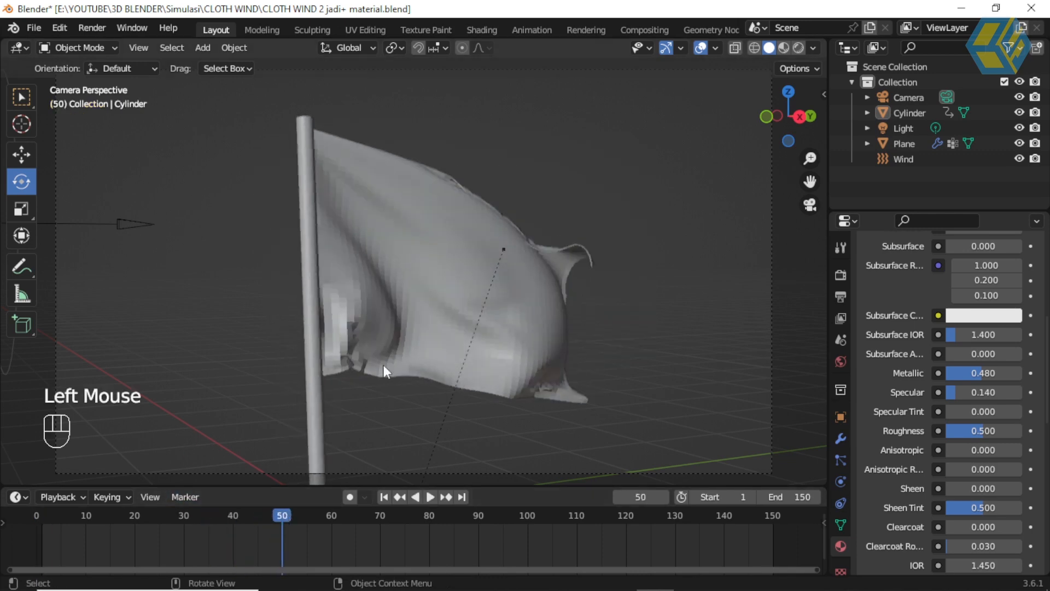
click(477, 241)
click(477, 241)
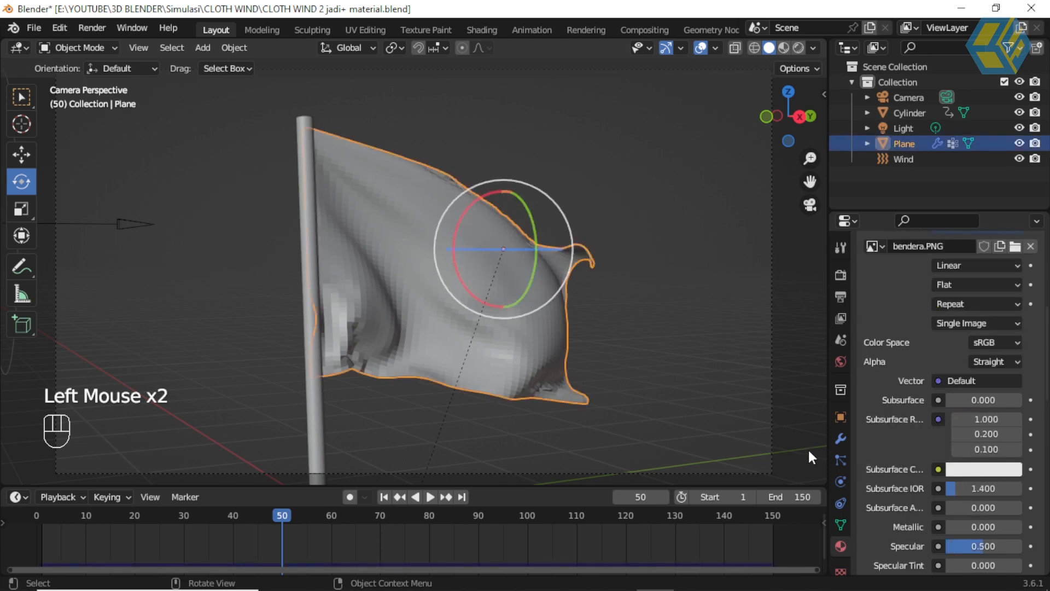
click(840, 437)
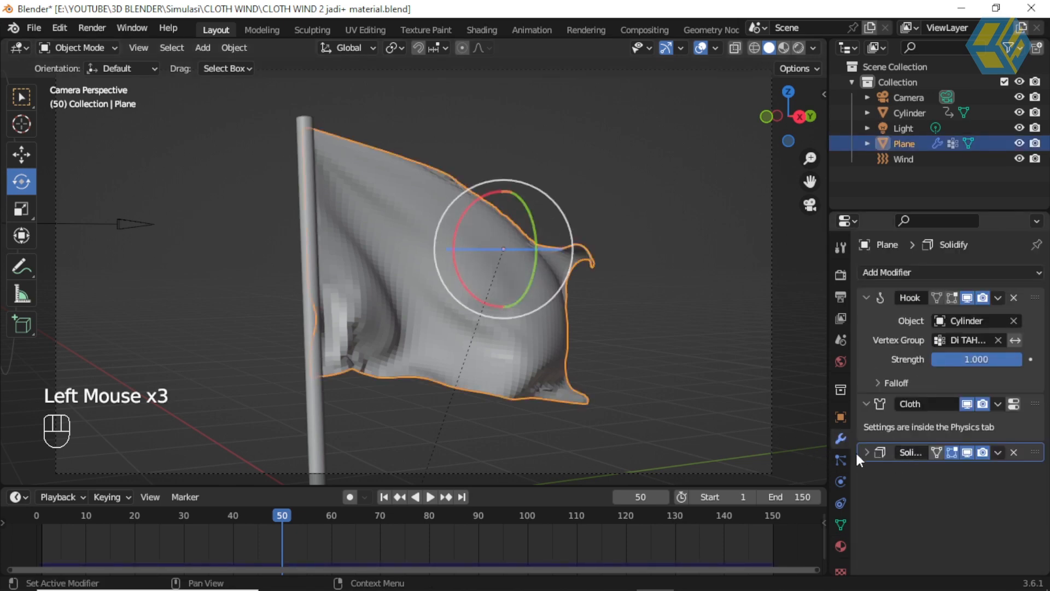
drag(828, 445, 767, 441)
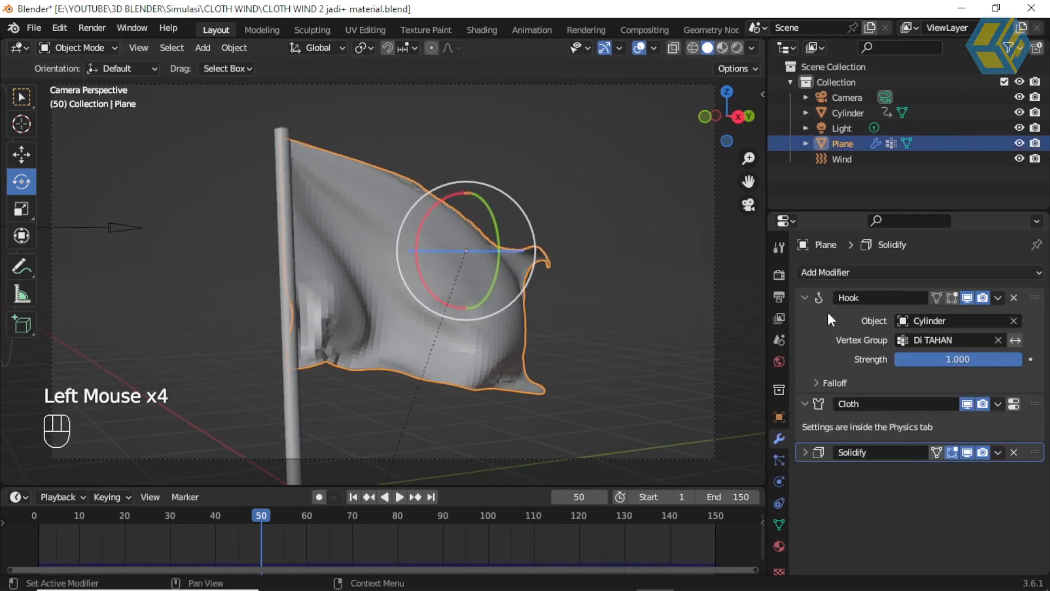
click(833, 272)
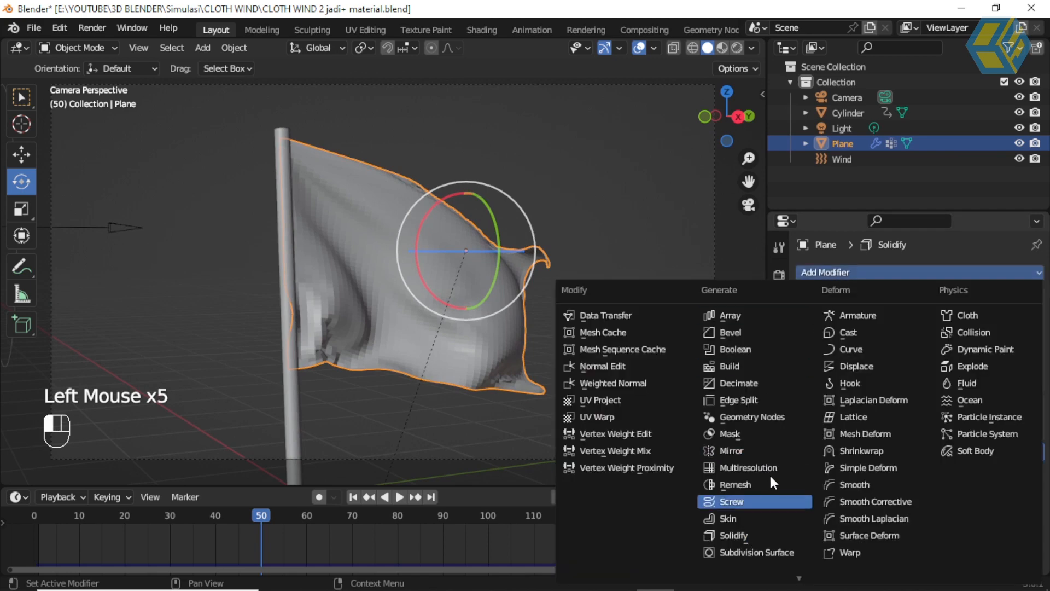
click(768, 551)
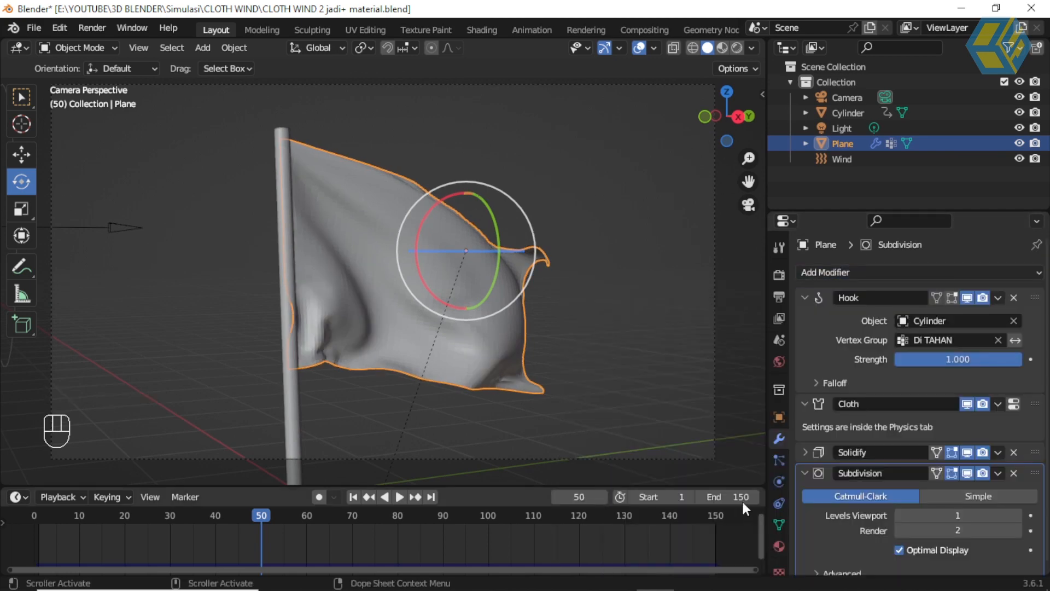
click(1017, 516)
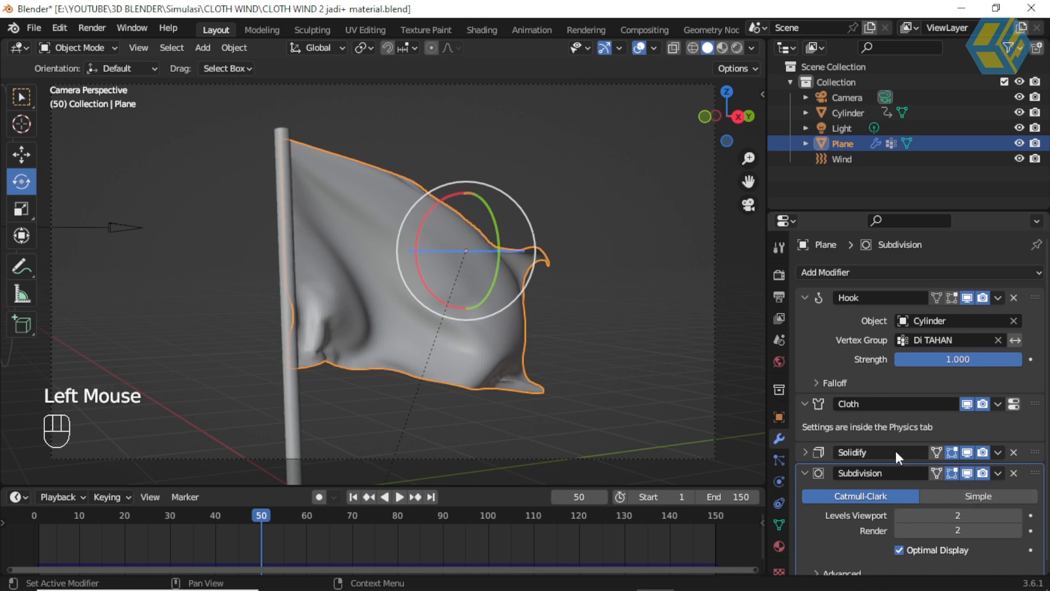
- Save the current blend file and bring up the render commands
click(36, 28)
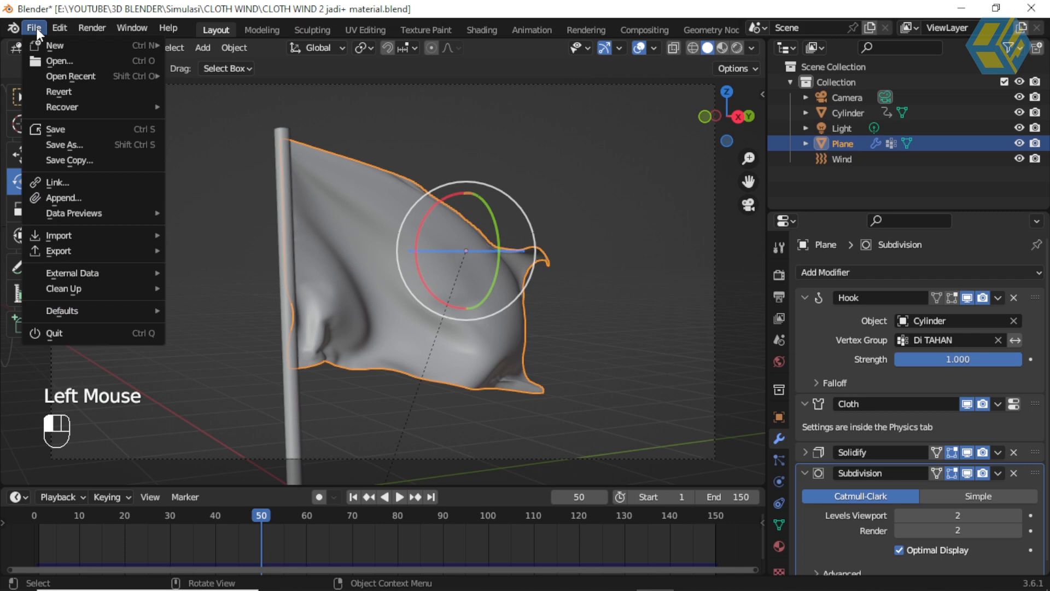
click(61, 127)
click(101, 29)
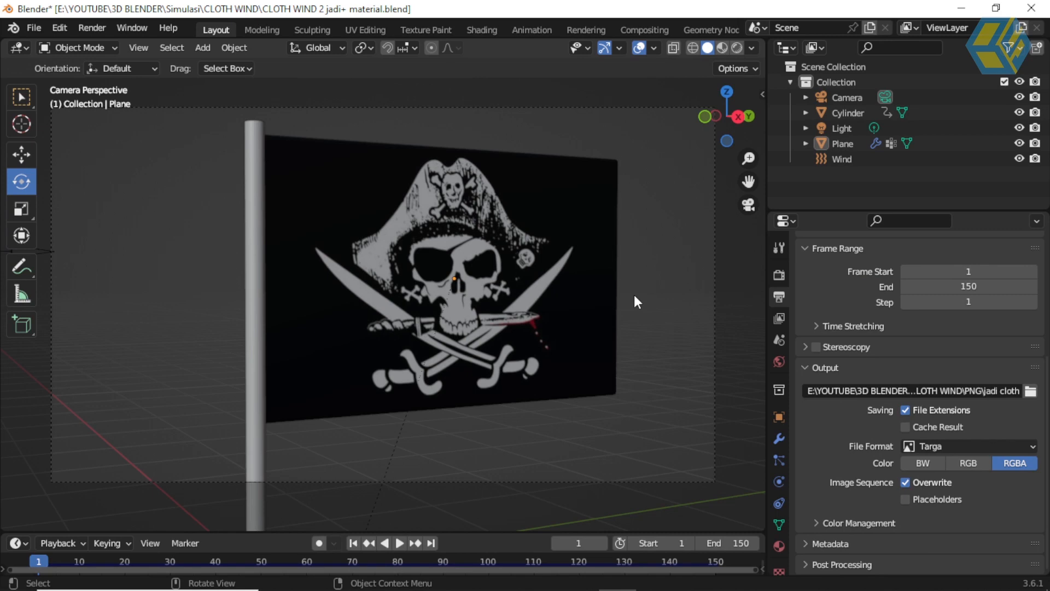
- Switch to Media Player to view the rendered flag video, and return to Blender
mouse_move(516, 589)
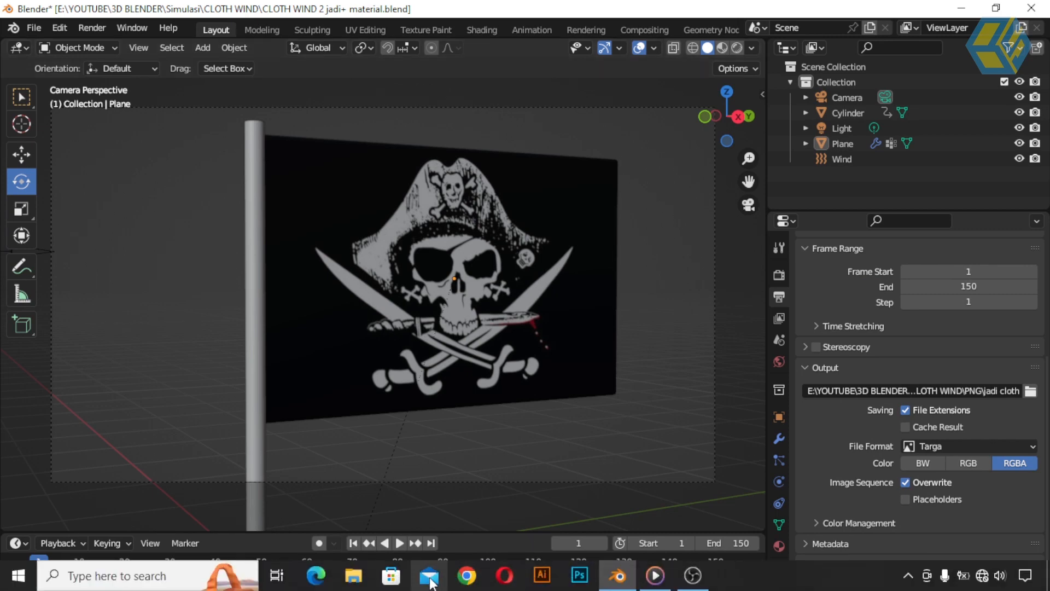
click(652, 576)
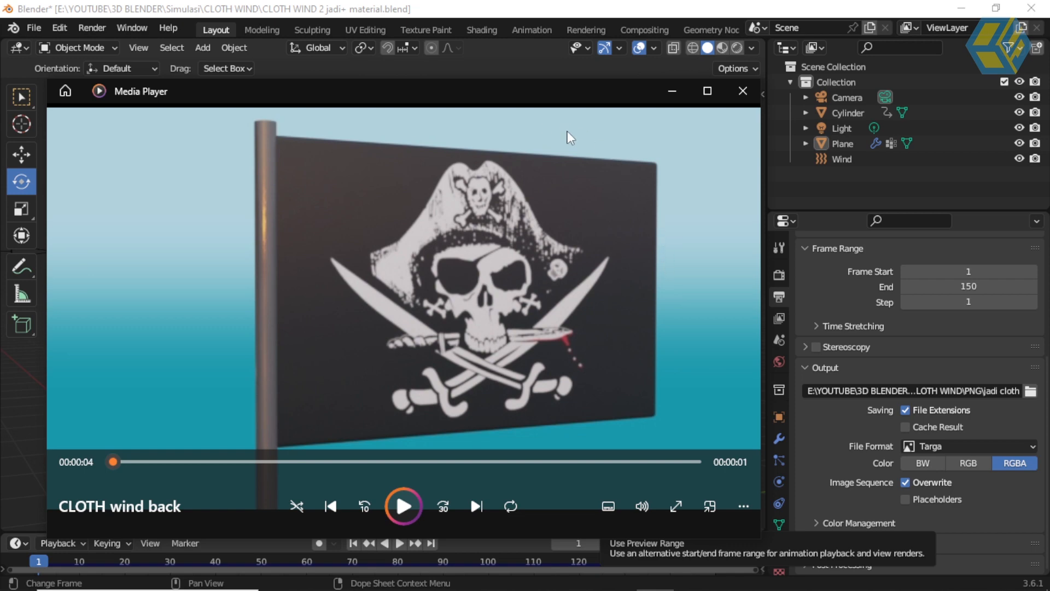
click(1018, 442)
click(1019, 440)
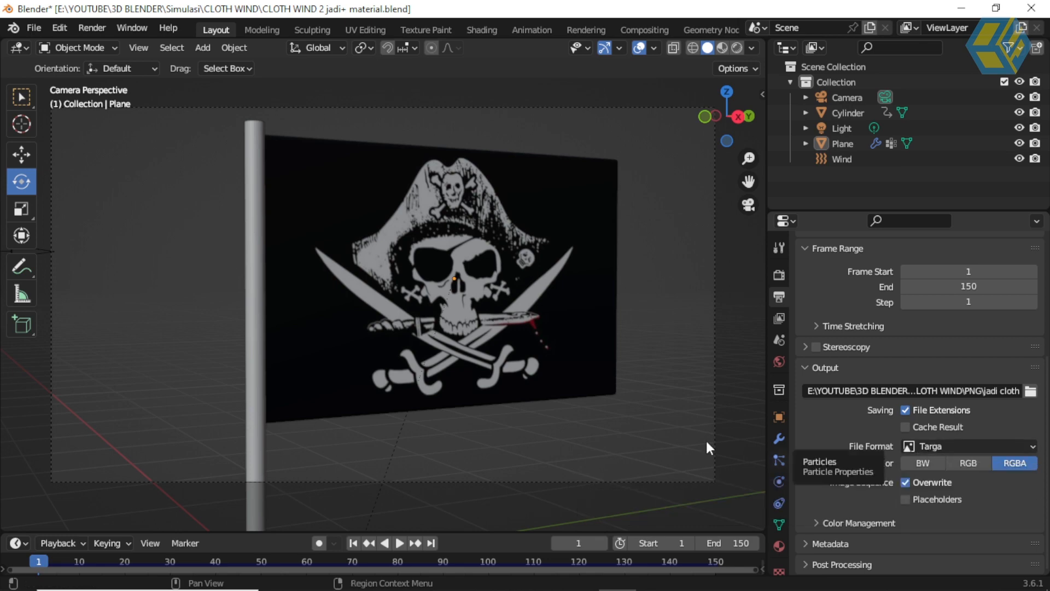
- Switch to Media Player again and play the rendered flag animation "CLOTH wind back"
mouse_move(562, 581)
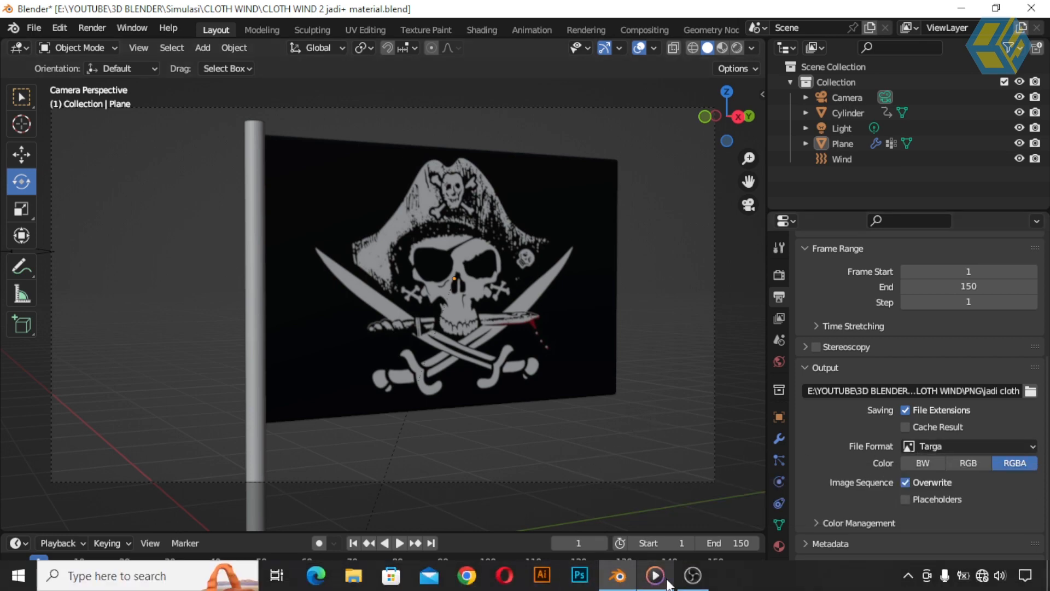
mouse_move(658, 586)
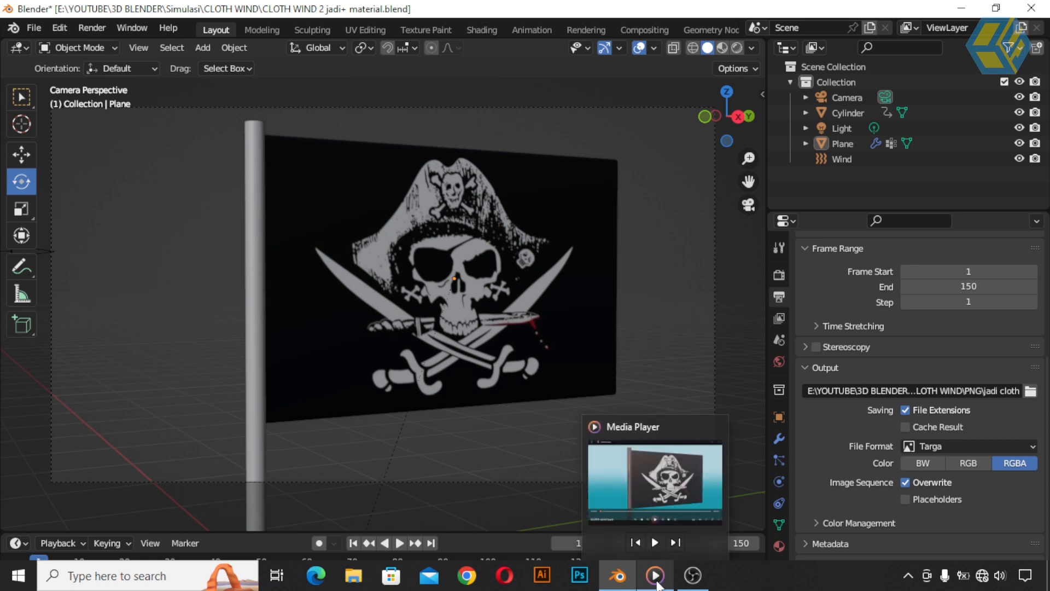
click(658, 586)
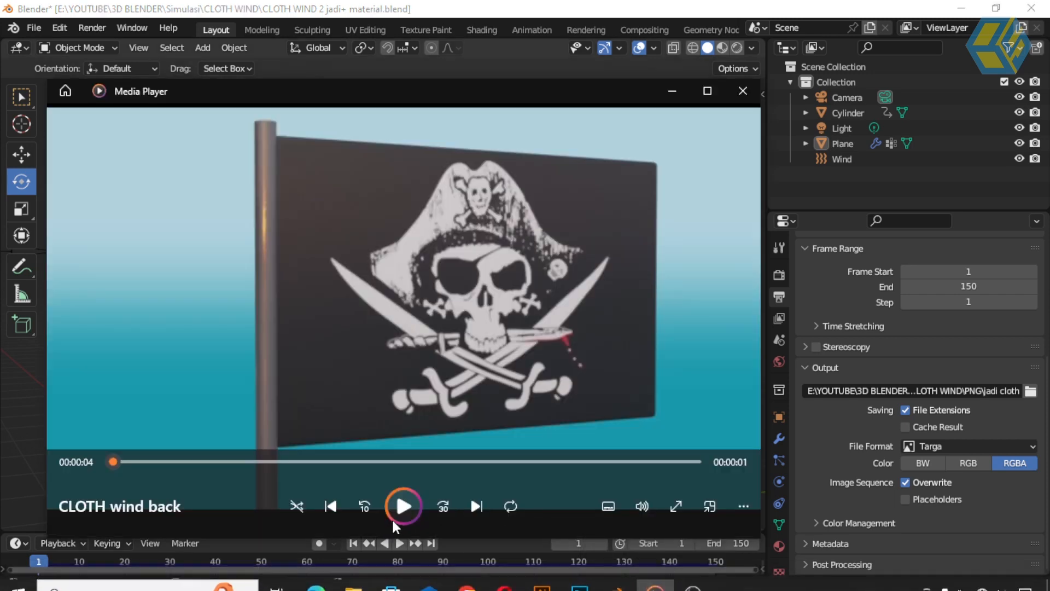
click(404, 506)
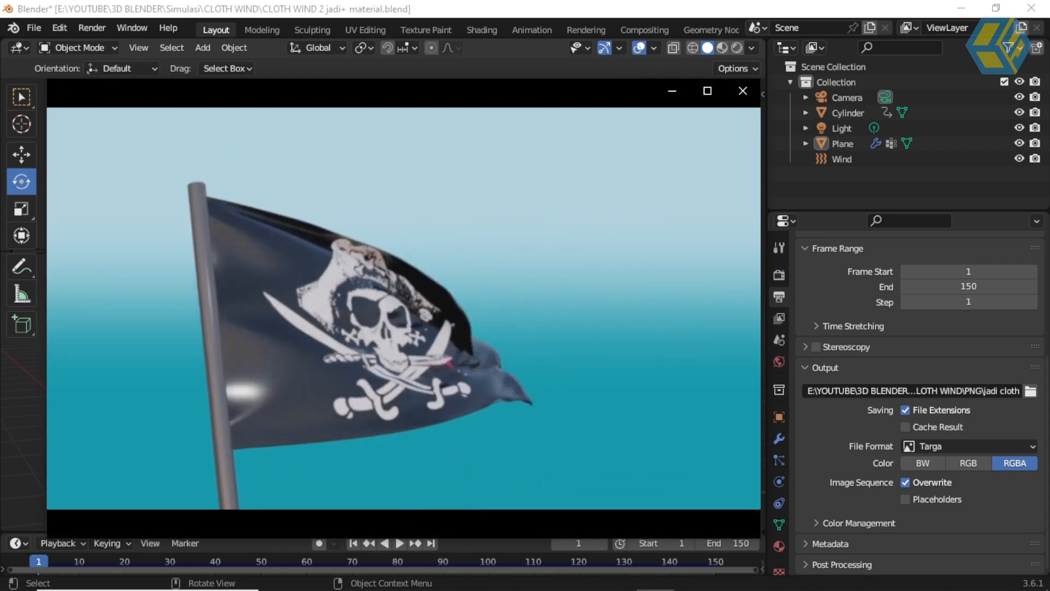